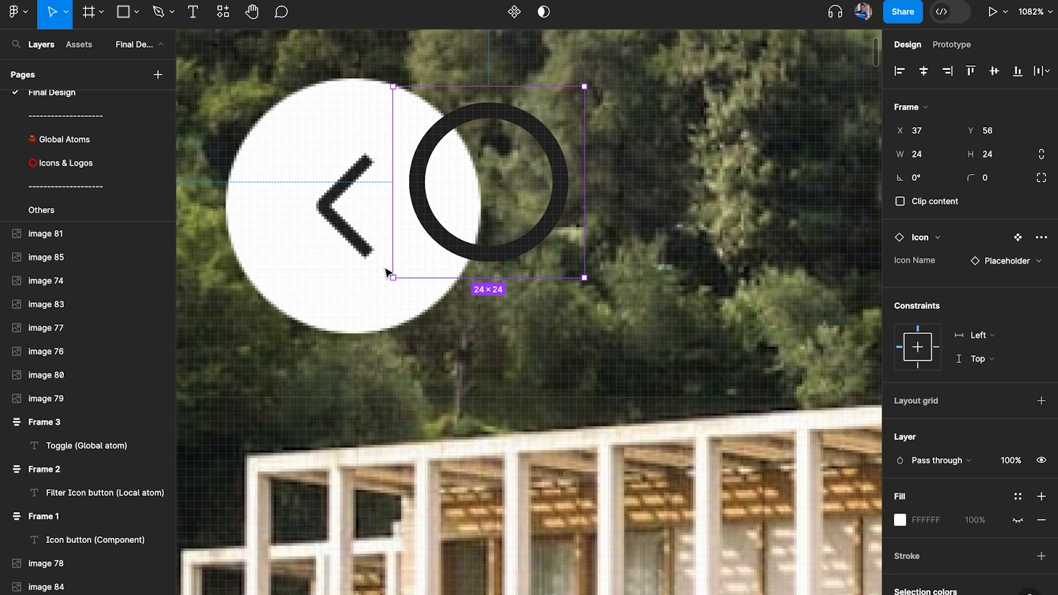
Swap the placeholder icon instance for Chevron_Left and place it over the back button in the Luxe screenshot
{"action": "key", "text": "alt+super+]"}
{"action": "scroll", "coordinate": [84, 366], "scroll_direction": "up", "scroll_amount": 7}
{"action": "scroll", "coordinate": [82, 419], "scroll_direction": "down", "scroll_amount": 7}
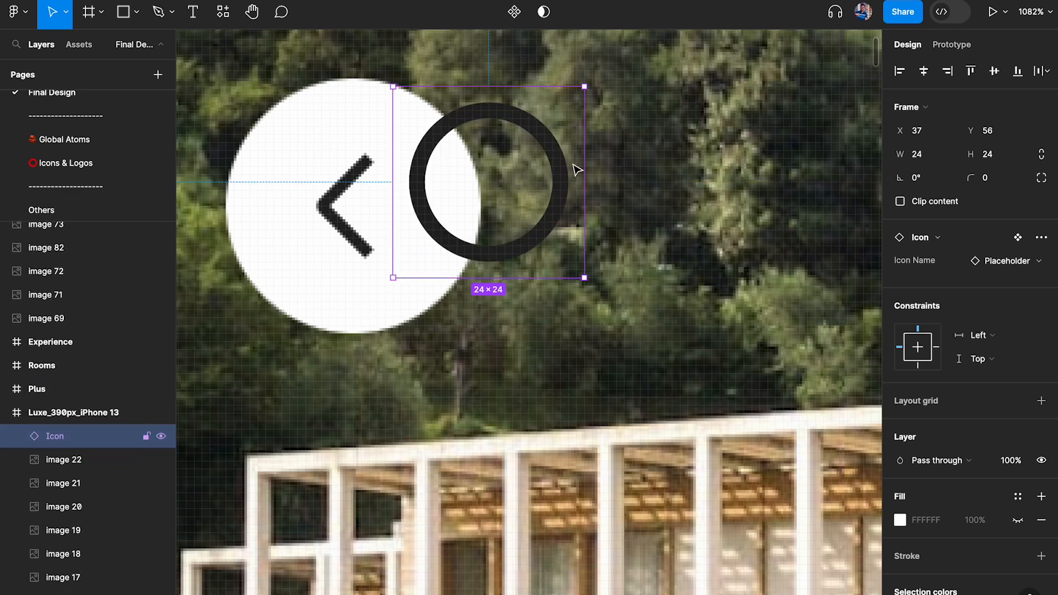
{"action": "left_click", "coordinate": [995, 265]}
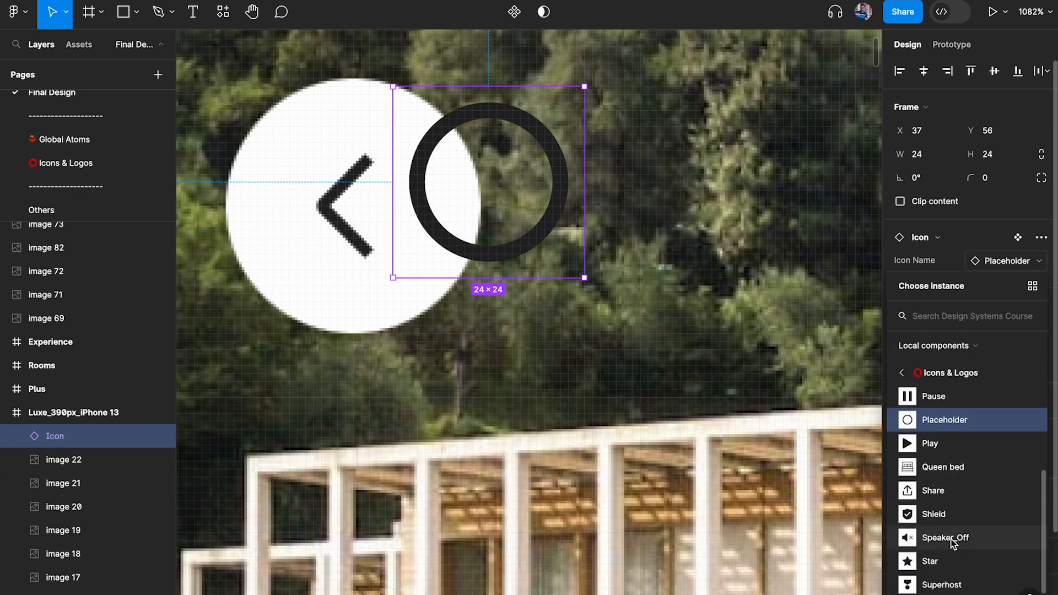
{"action": "scroll", "coordinate": [923, 538], "scroll_direction": "up", "scroll_amount": 3}
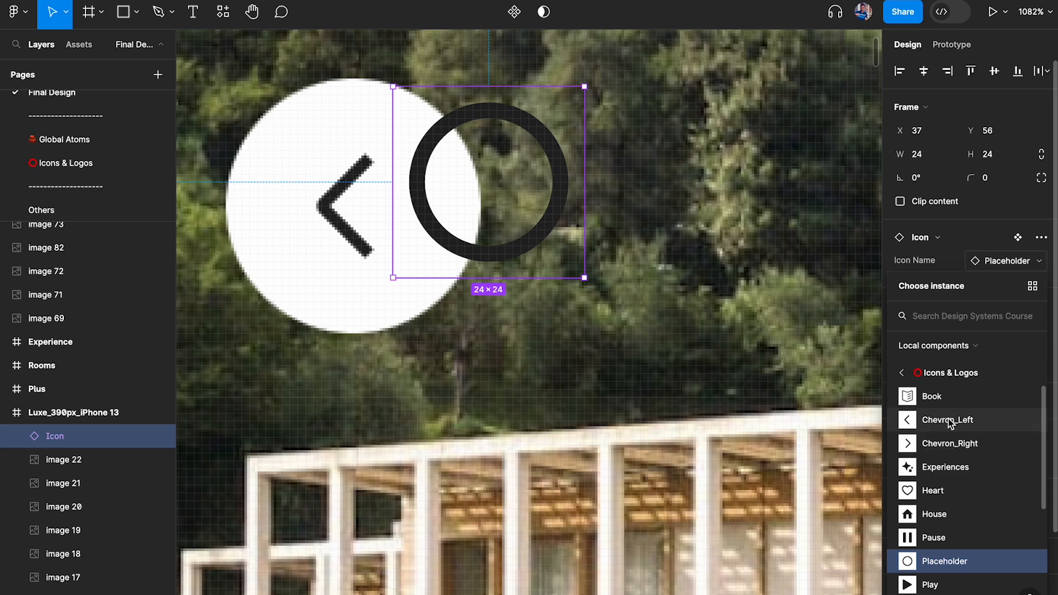
{"action": "left_click", "coordinate": [948, 418]}
{"action": "scroll", "coordinate": [450, 189], "scroll_direction": "left", "scroll_amount": 3}
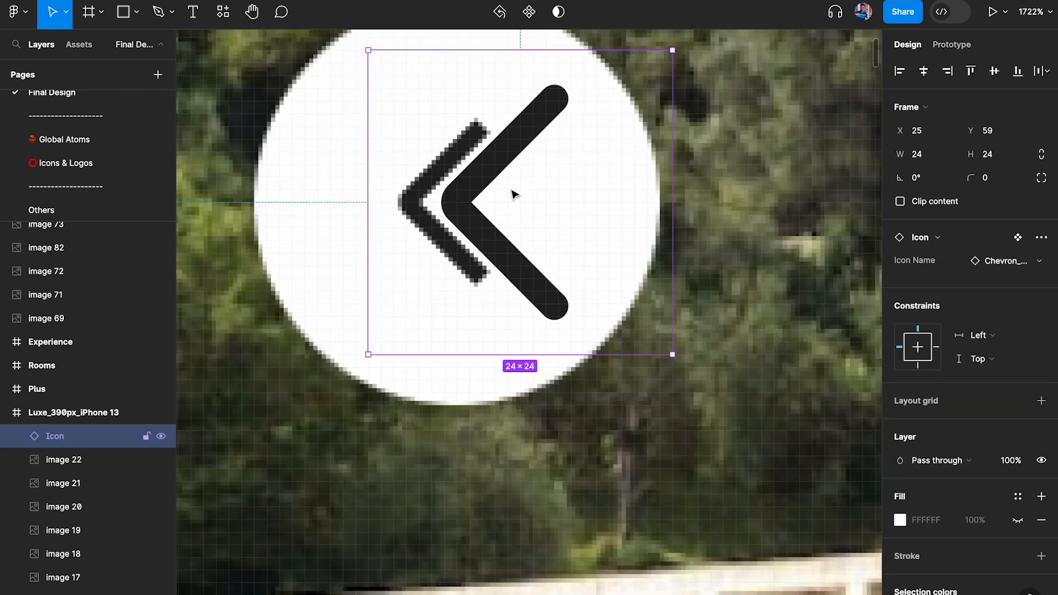
{"action": "scroll", "coordinate": [512, 194], "scroll_direction": "up", "scroll_amount": 2}
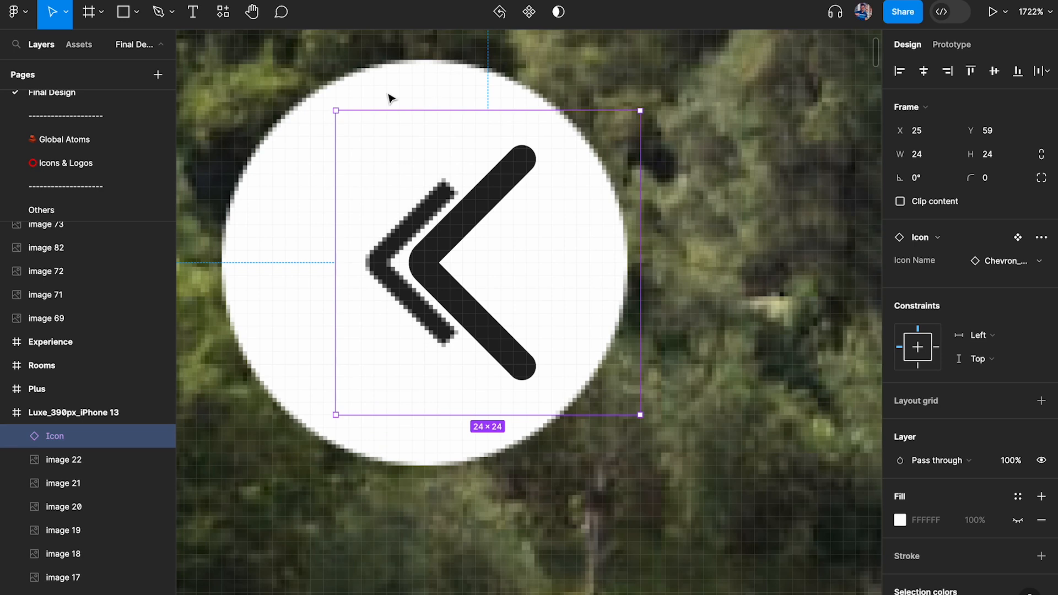
Resize the chevron icon to 16 × 16 and line it up with the chevron in the screenshot
{"action": "left_click", "coordinate": [1003, 159]}
{"action": "type", "text": "16"}
{"action": "key", "text": "Return"}
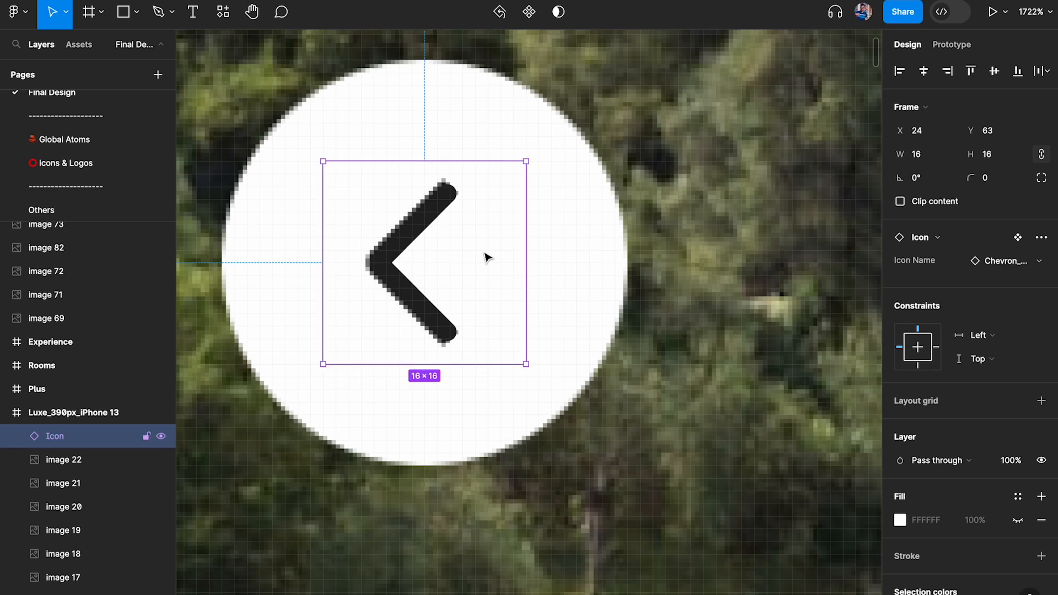
{"action": "scroll", "coordinate": [485, 258], "scroll_direction": "left", "scroll_amount": 2}
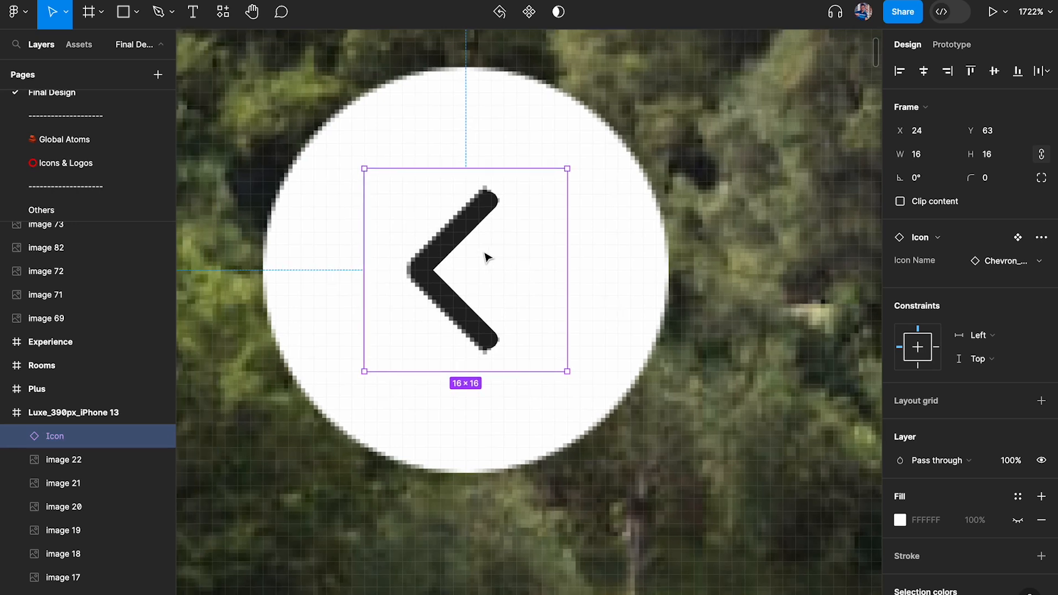
Wrap the chevron icon in an auto layout frame and give the frame a white FFFFFF fill at 50% opacity
{"action": "key", "text": "shift+a"}
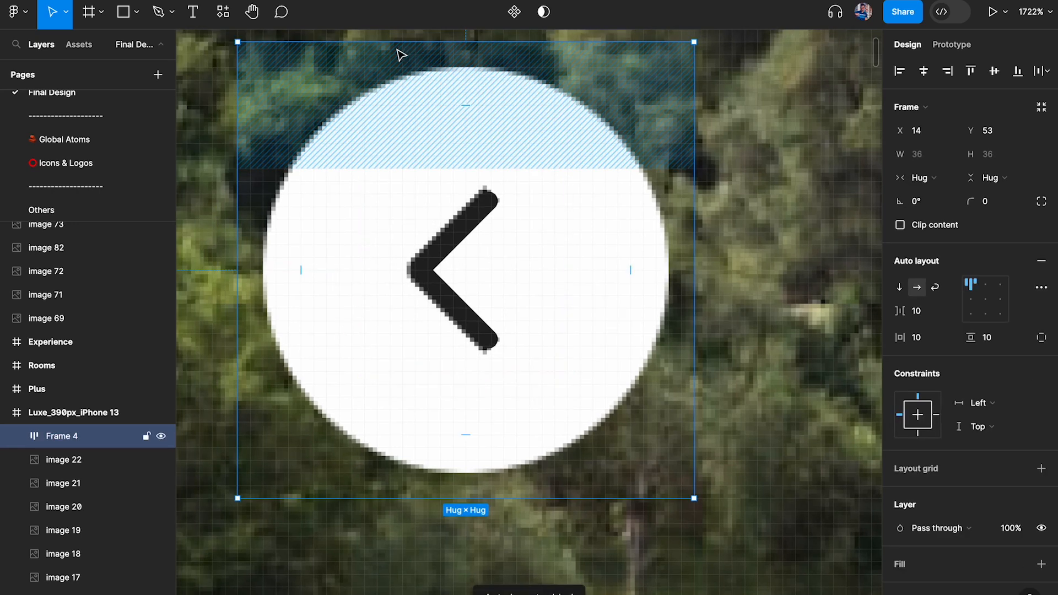
{"action": "scroll", "coordinate": [959, 378], "scroll_direction": "down", "scroll_amount": 3}
{"action": "left_click", "coordinate": [1041, 419]}
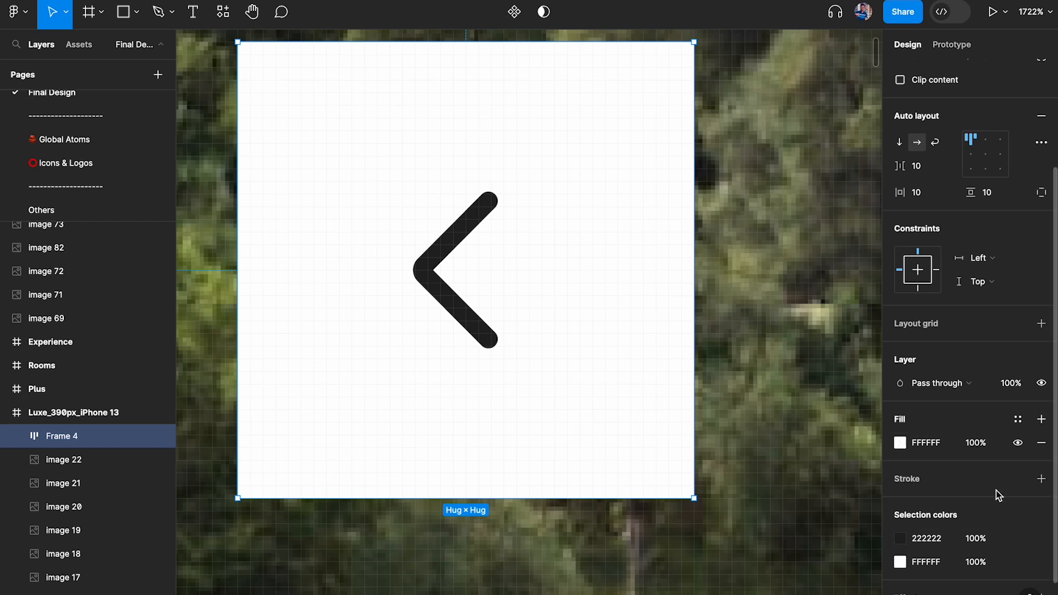
{"action": "left_click", "coordinate": [980, 444]}
{"action": "type", "text": "50"}
{"action": "key", "text": "Return"}
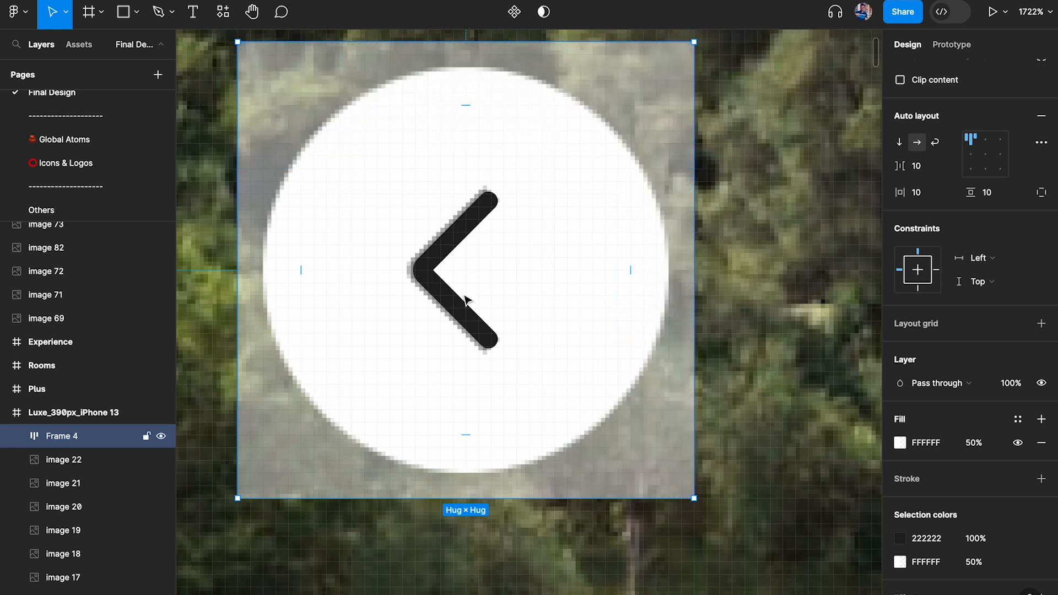
Align the frame's corner with the screenshot's circular button, and set its item spacing to 0 and horizontal and vertical padding to 8
{"action": "left_click_drag", "start_coordinate": [432, 106], "coordinate": [456, 132]}
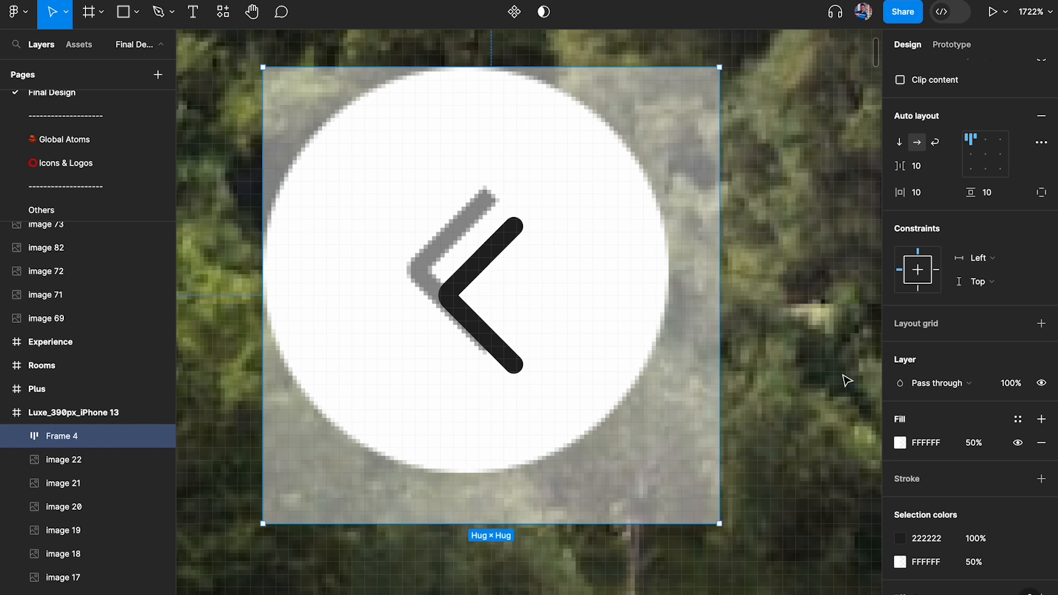
{"action": "left_click", "coordinate": [935, 172]}
{"action": "key", "text": "Return"}
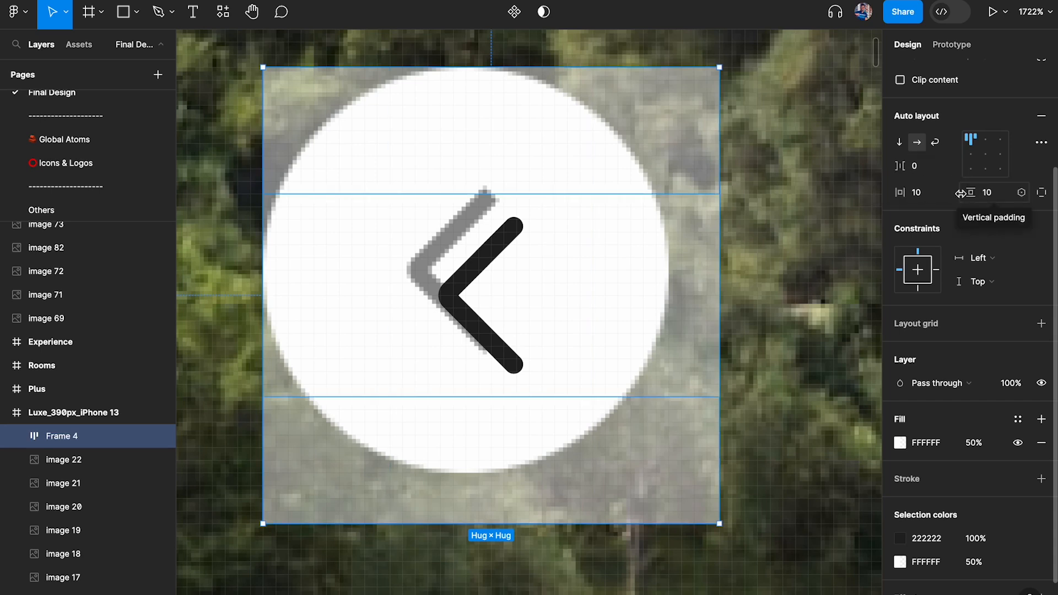
{"action": "left_click", "coordinate": [935, 195]}
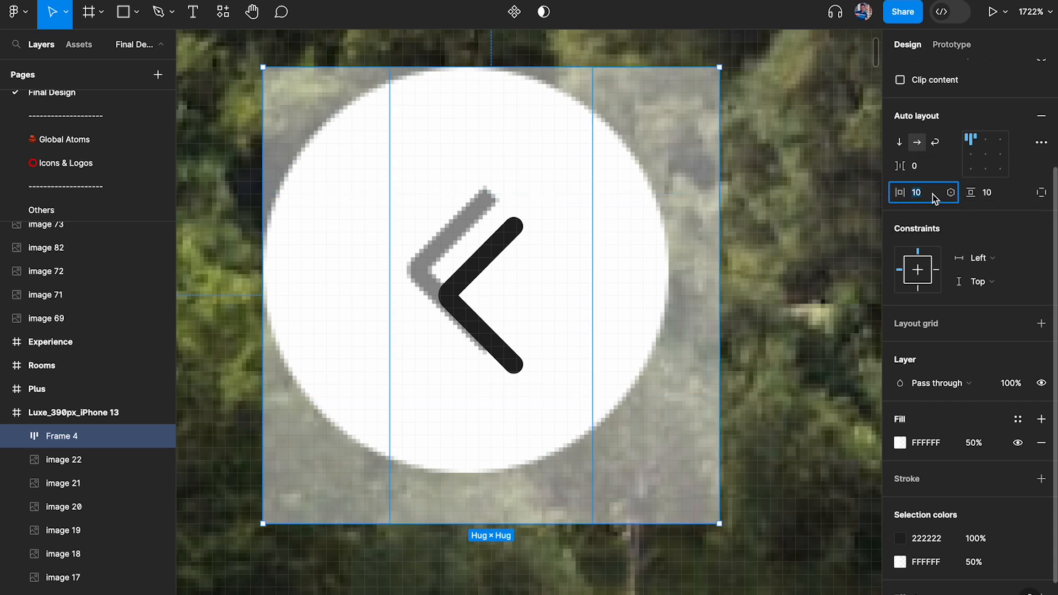
{"action": "key", "text": "Down"}
{"action": "key", "text": "Down"}
{"action": "left_click", "coordinate": [992, 192]}
{"action": "key", "text": "Down"}
{"action": "key", "text": "Down"}
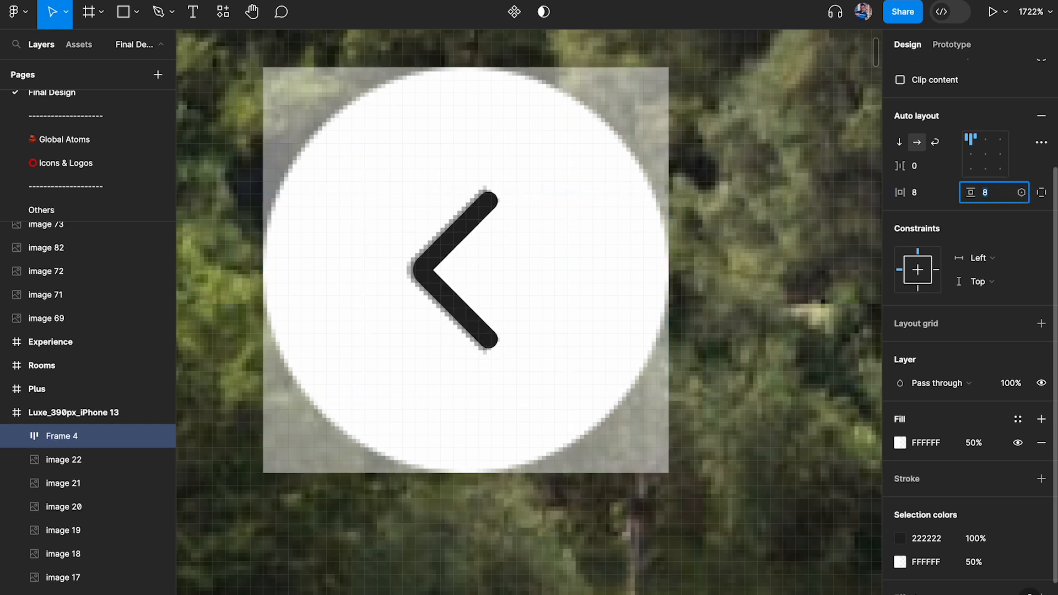
Round the chevron button frame with a corner radius of 100
{"action": "left_click", "coordinate": [755, 156]}
{"action": "left_click", "coordinate": [590, 207]}
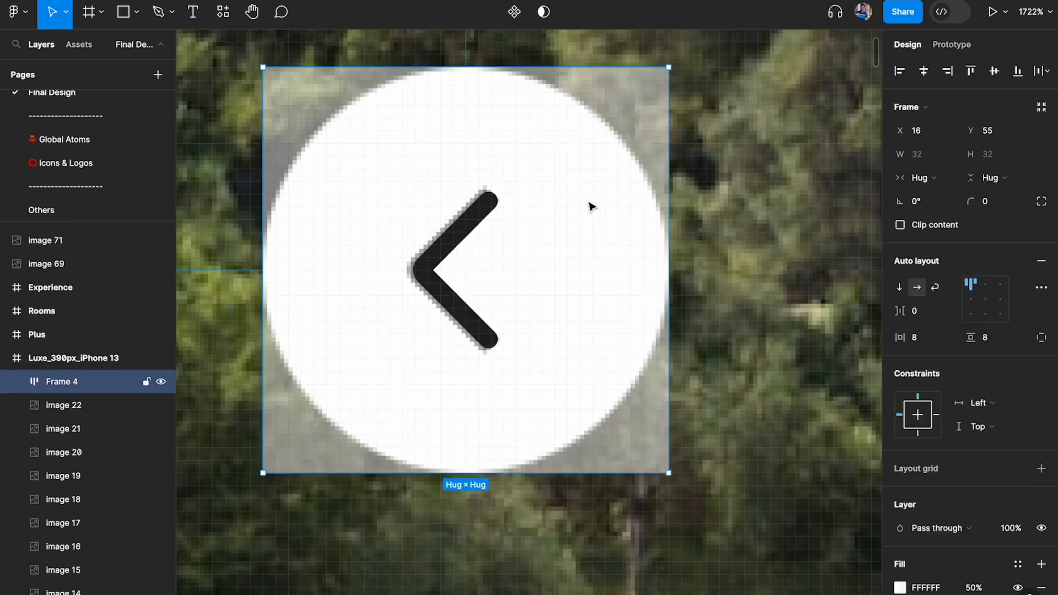
{"action": "left_click", "coordinate": [987, 202]}
{"action": "type", "text": "1"}
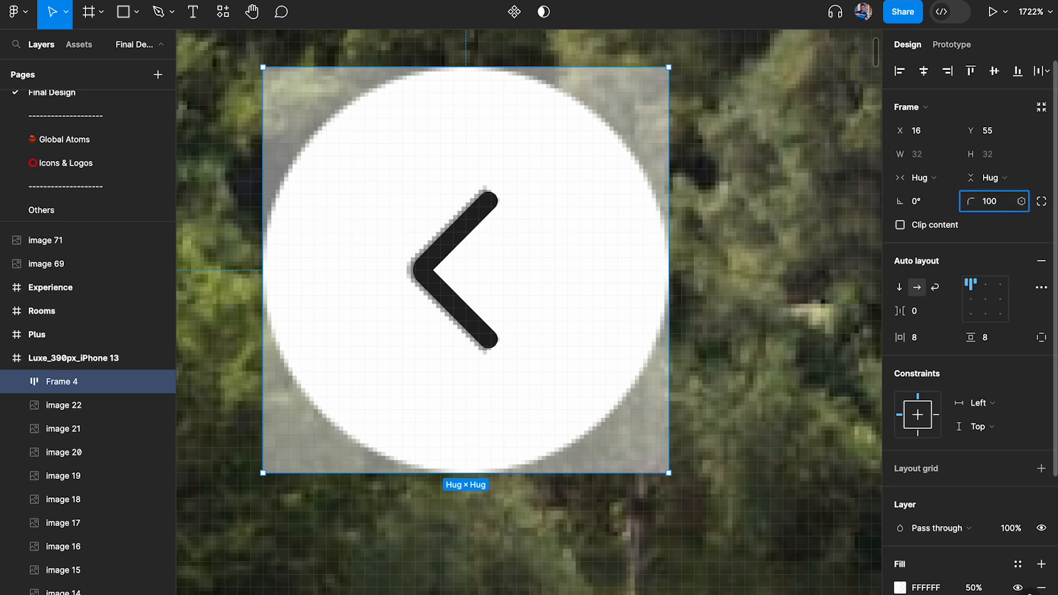
{"action": "type", "text": "00"}
{"action": "key", "text": "Return"}
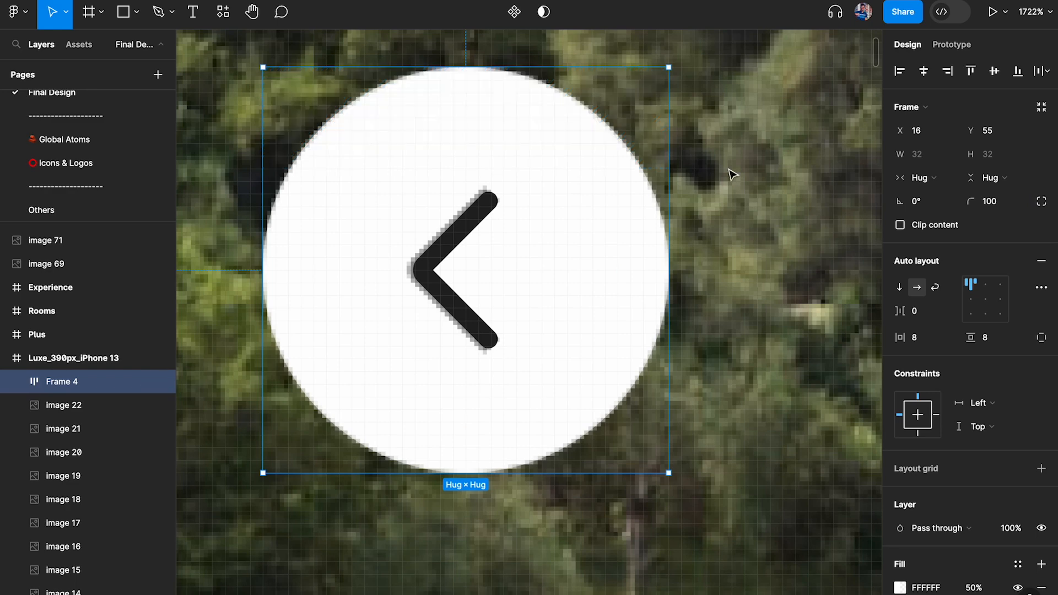
Set the chevron button's white fill opacity to 100%
{"action": "left_click", "coordinate": [974, 588]}
{"action": "type", "text": "1"}
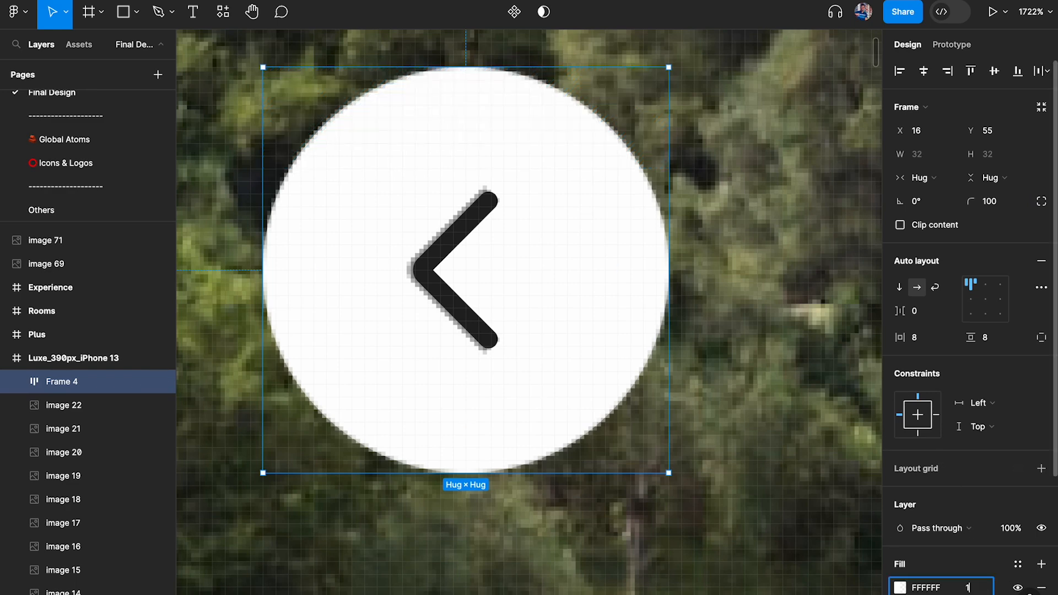
{"action": "type", "text": "00"}
{"action": "key", "text": "Return"}
Move the chevron button directly beside the screenshot's original back button, at X 48, Y 55, and compare the two
{"action": "scroll", "coordinate": [593, 352], "scroll_direction": "down", "scroll_amount": 3}
{"action": "scroll", "coordinate": [593, 352], "scroll_direction": "right", "scroll_amount": 2}
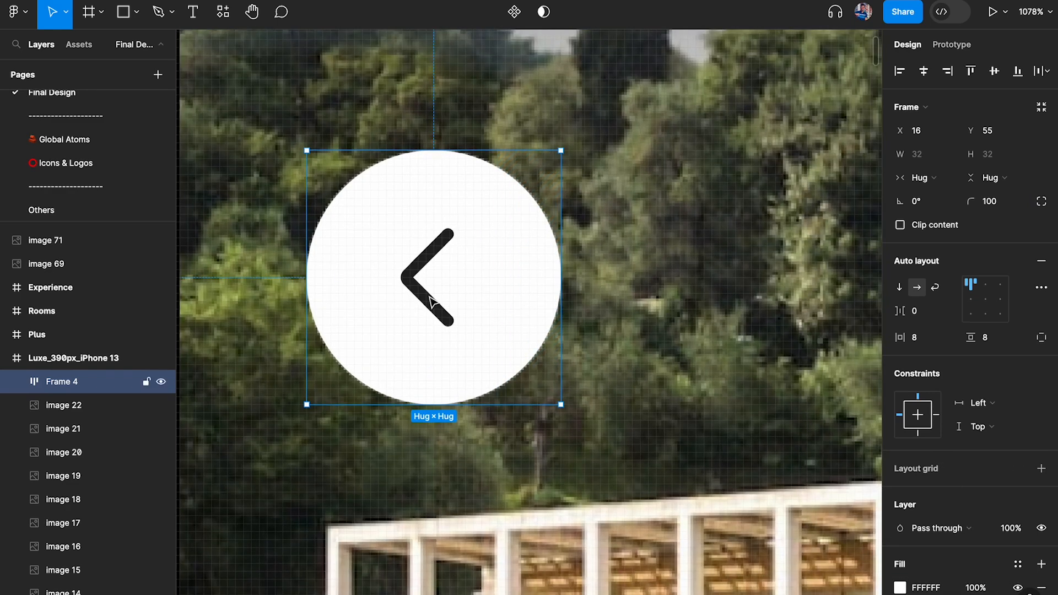
{"action": "left_click_drag", "start_coordinate": [378, 287], "coordinate": [590, 277], "text": "alt"}
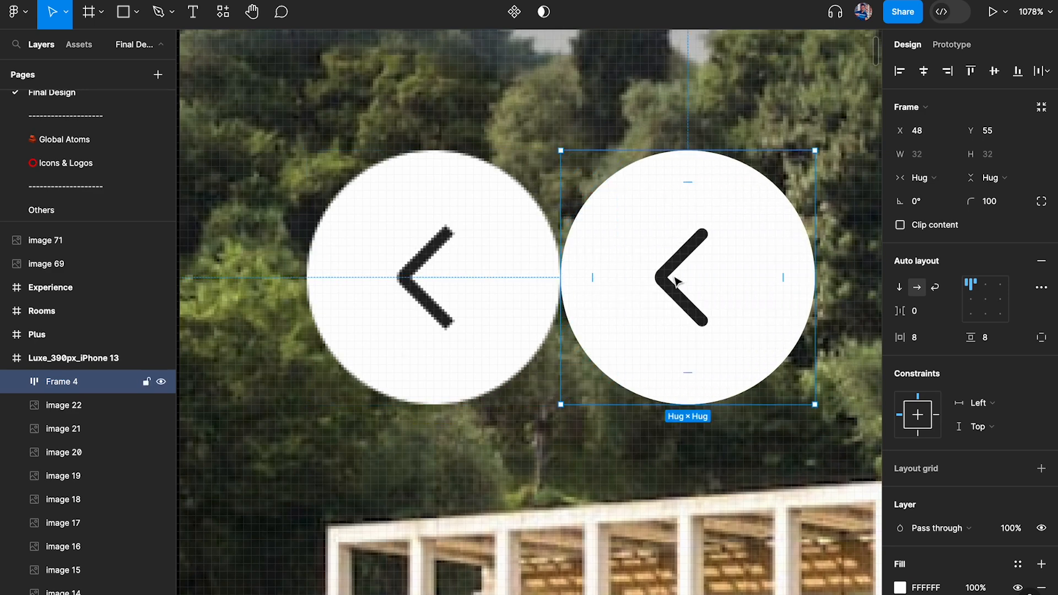
{"action": "scroll", "coordinate": [678, 283], "scroll_direction": "right", "scroll_amount": 2}
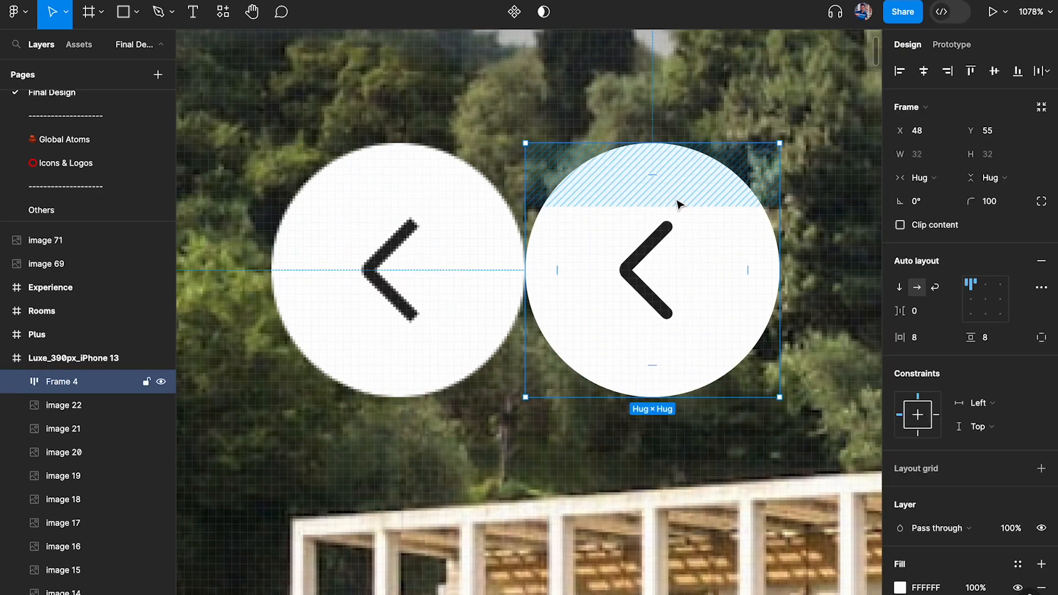
{"action": "scroll", "coordinate": [539, 219], "scroll_direction": "down", "scroll_amount": 5}
{"action": "scroll", "coordinate": [485, 184], "scroll_direction": "up", "scroll_amount": 3}
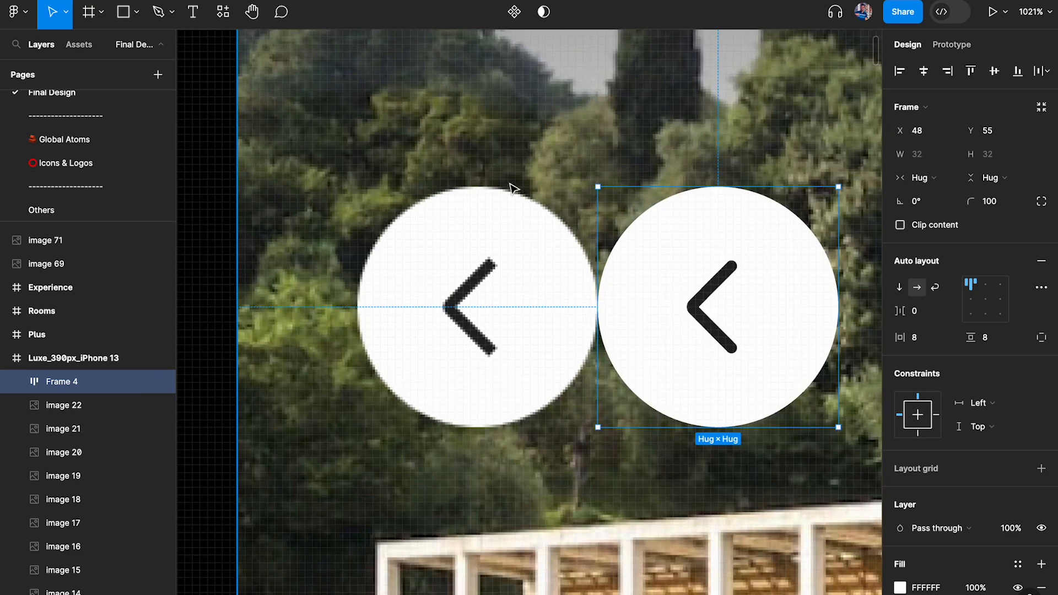
{"action": "scroll", "coordinate": [432, 199], "scroll_direction": "down", "scroll_amount": 3}
{"action": "scroll", "coordinate": [537, 190], "scroll_direction": "down", "scroll_amount": 4}
{"action": "scroll", "coordinate": [538, 194], "scroll_direction": "right", "scroll_amount": 4}
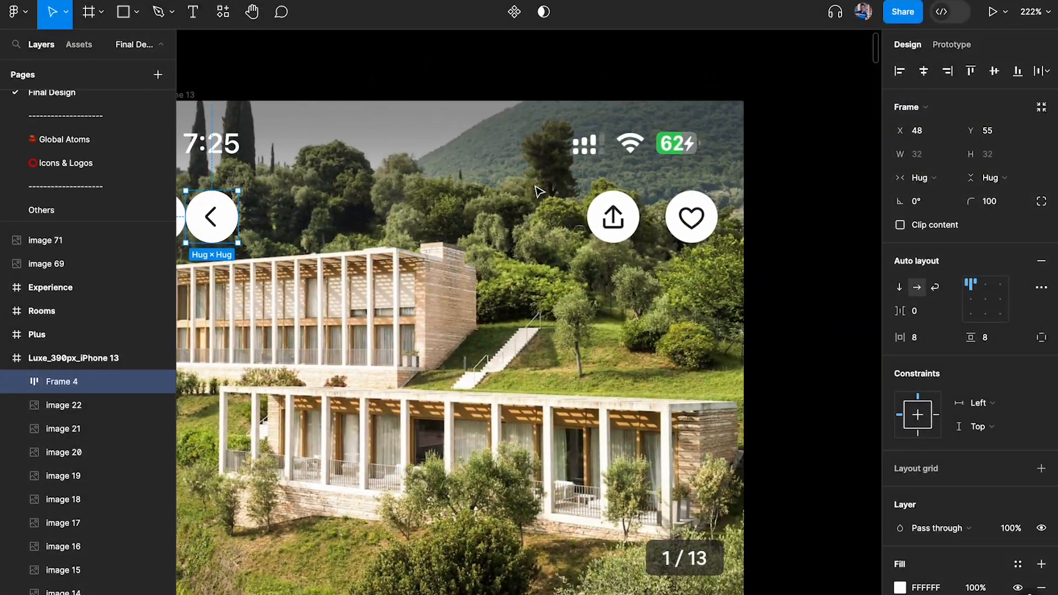
Cut the chevron button from the Luxe screen and paste it into the Rooms frame beside the back button there
{"action": "key", "text": "Delete"}
{"action": "scroll", "coordinate": [304, 240], "scroll_direction": "down", "scroll_amount": 4}
{"action": "scroll", "coordinate": [305, 240], "scroll_direction": "right", "scroll_amount": 10}
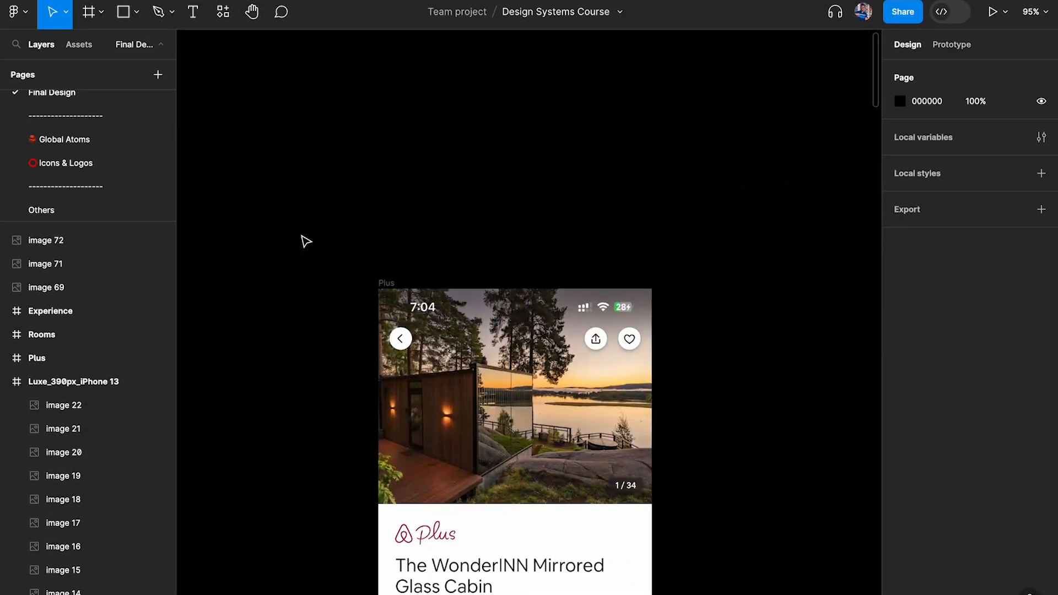
{"action": "scroll", "coordinate": [347, 360], "scroll_direction": "right", "scroll_amount": 10}
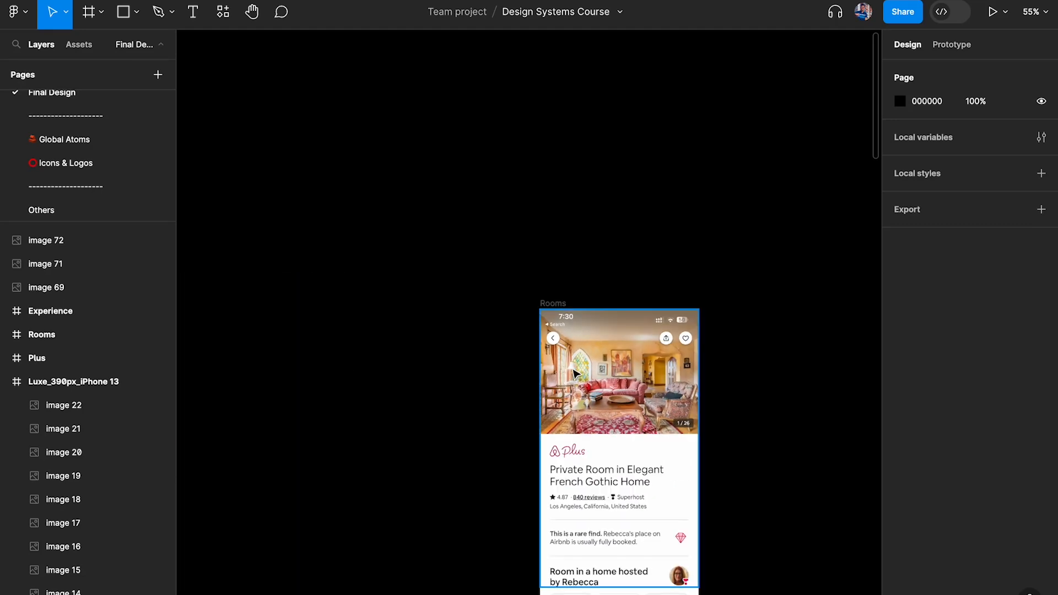
{"action": "scroll", "coordinate": [561, 332], "scroll_direction": "up", "scroll_amount": 4}
{"action": "scroll", "coordinate": [556, 319], "scroll_direction": "up", "scroll_amount": 6}
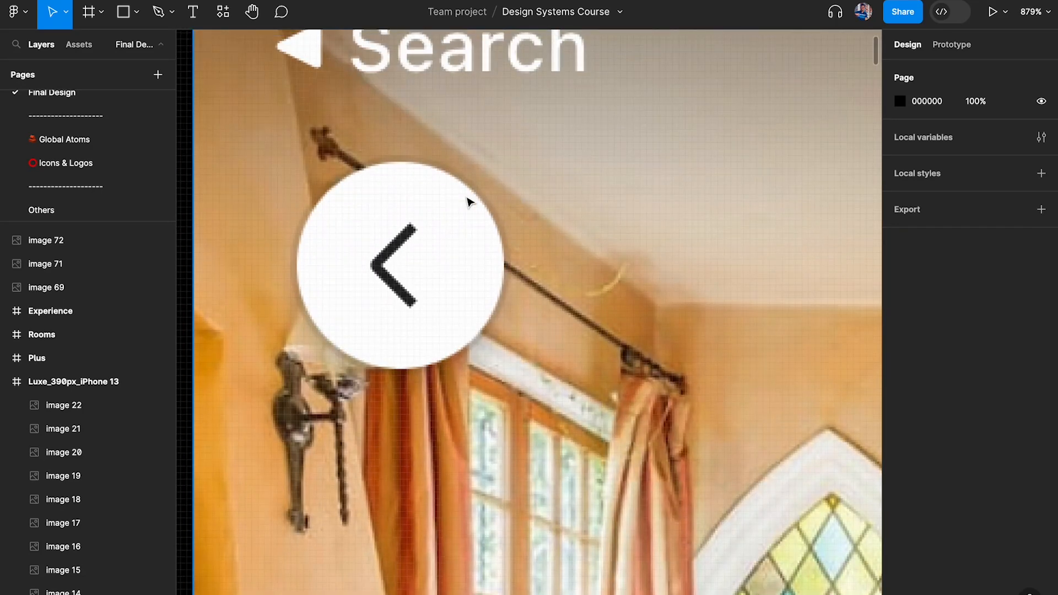
{"action": "scroll", "coordinate": [458, 176], "scroll_direction": "up", "scroll_amount": 2}
{"action": "key", "text": "ctrl+v"}
{"action": "scroll", "coordinate": [561, 265], "scroll_direction": "down", "scroll_amount": 1}
{"action": "left_click_drag", "start_coordinate": [483, 311], "coordinate": [619, 289]}
{"action": "scroll", "coordinate": [1029, 441], "scroll_direction": "down", "scroll_amount": 4}
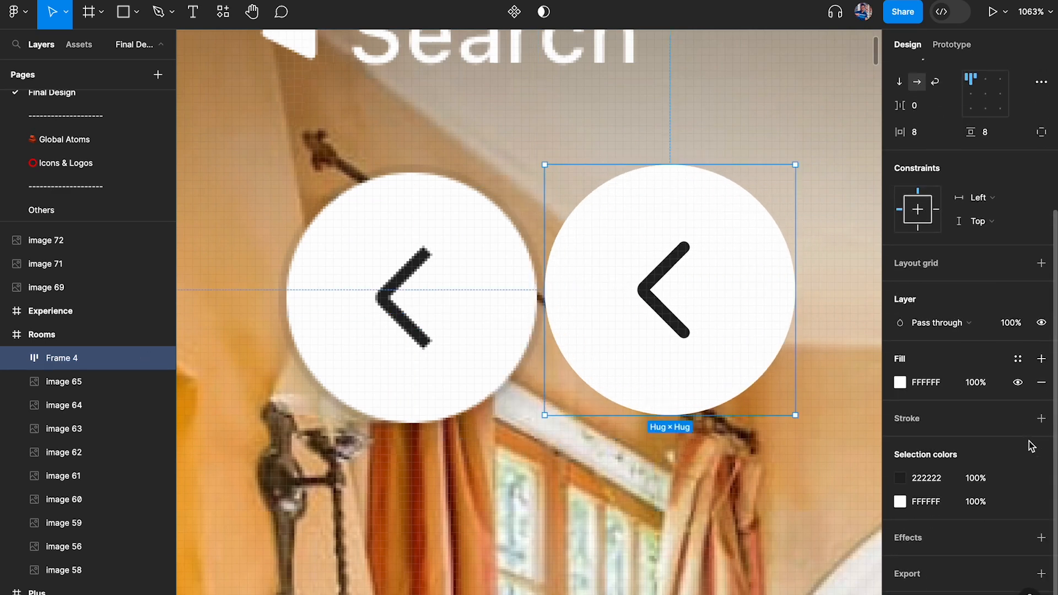
Add a 1 px black 000000 stroke to the chevron button, positioned outside
{"action": "left_click", "coordinate": [1041, 419]}
{"action": "scroll", "coordinate": [926, 408], "scroll_direction": "down", "scroll_amount": 2}
{"action": "left_click", "coordinate": [925, 399]}
{"action": "left_click", "coordinate": [926, 419]}
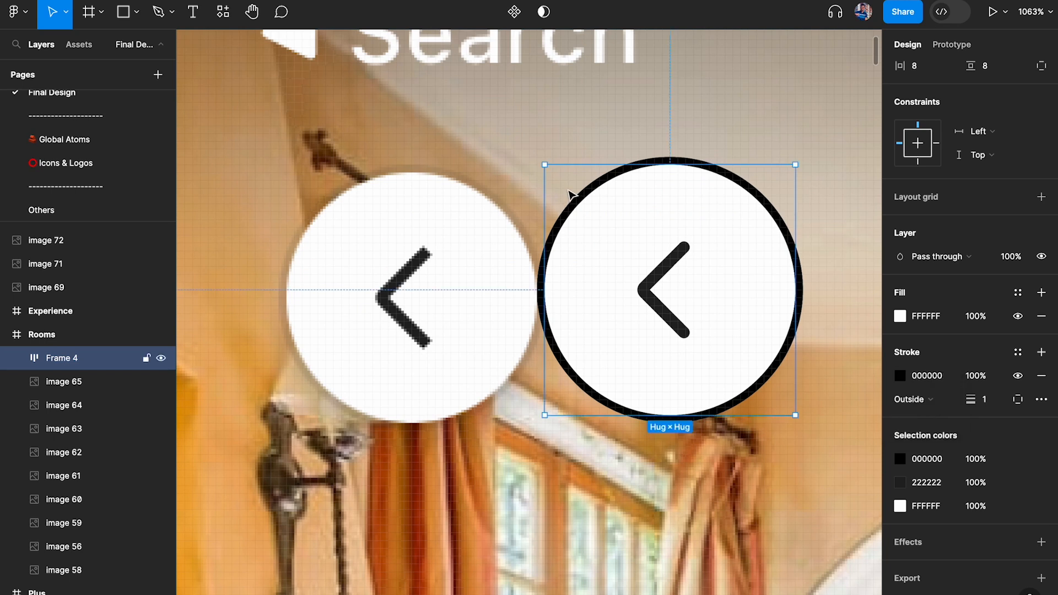
Lower the opacity of the chevron button's black stroke to 10%
{"action": "left_click", "coordinate": [987, 376]}
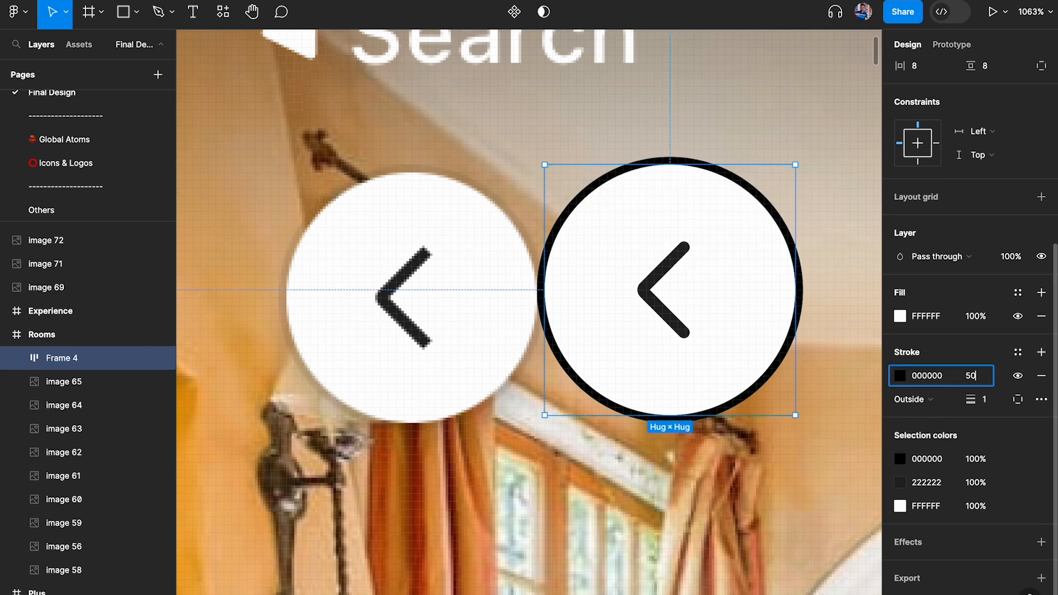
{"action": "key", "text": "Return"}
{"action": "left_click", "coordinate": [983, 377]}
{"action": "key", "text": "shift+Down"}
{"action": "key", "text": "shift+Down"}
{"action": "key", "text": "shift+Down"}
{"action": "key", "text": "shift+Down"}
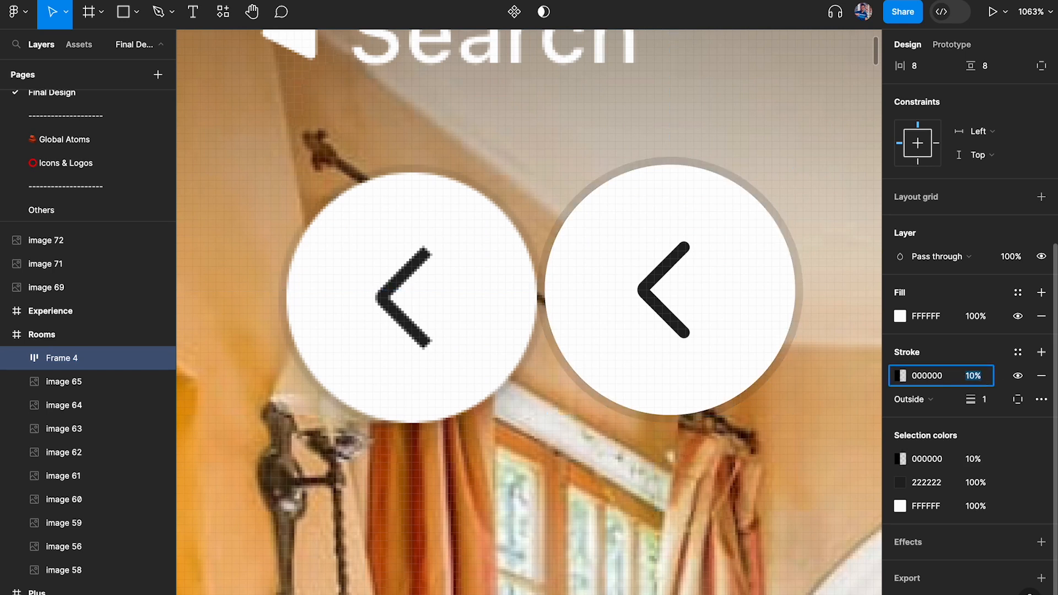
{"action": "type", "text": "5"}
{"action": "key", "text": "Return"}
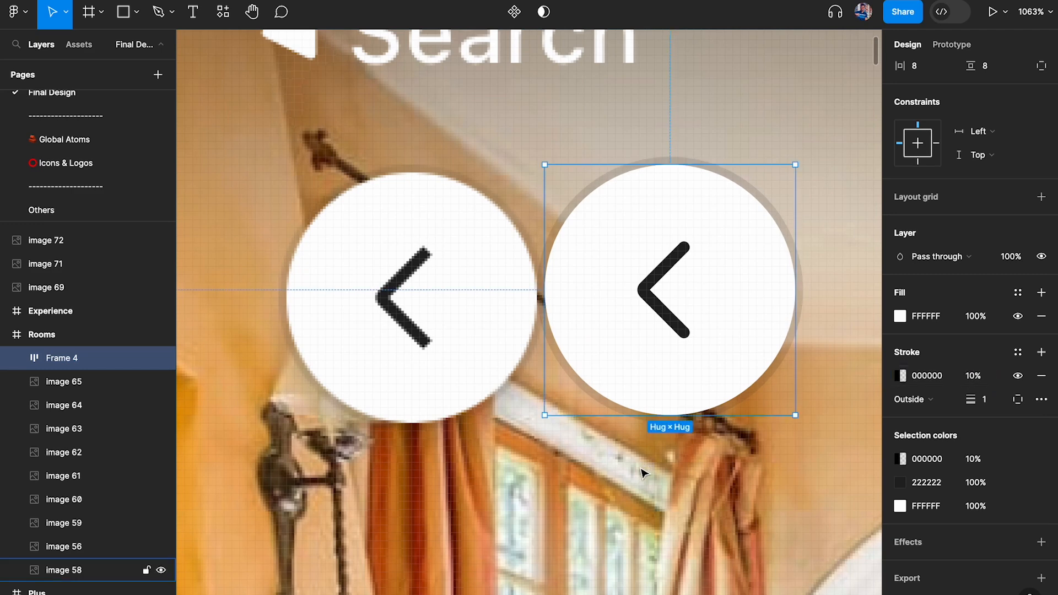
Move the chevron button next to the share button on the Rooms screen, at about X 259, Y 54
{"action": "left_click", "coordinate": [642, 490]}
{"action": "scroll", "coordinate": [642, 490], "scroll_direction": "down", "scroll_amount": 3}
{"action": "left_click", "coordinate": [525, 308]}
{"action": "left_click", "coordinate": [716, 339]}
{"action": "scroll", "coordinate": [715, 339], "scroll_direction": "down", "scroll_amount": 2}
{"action": "left_click", "coordinate": [574, 309]}
{"action": "scroll", "coordinate": [574, 309], "scroll_direction": "down", "scroll_amount": 5}
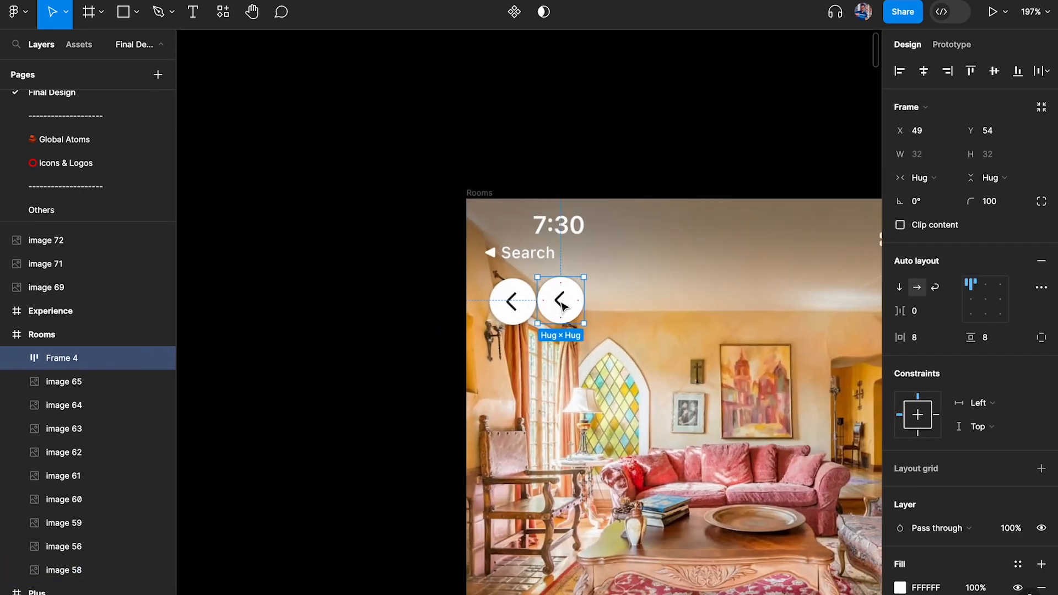
{"action": "left_click_drag", "start_coordinate": [286, 293], "coordinate": [586, 295]}
{"action": "scroll", "coordinate": [598, 296], "scroll_direction": "up", "scroll_amount": 5}
{"action": "scroll", "coordinate": [585, 294], "scroll_direction": "up", "scroll_amount": 2}
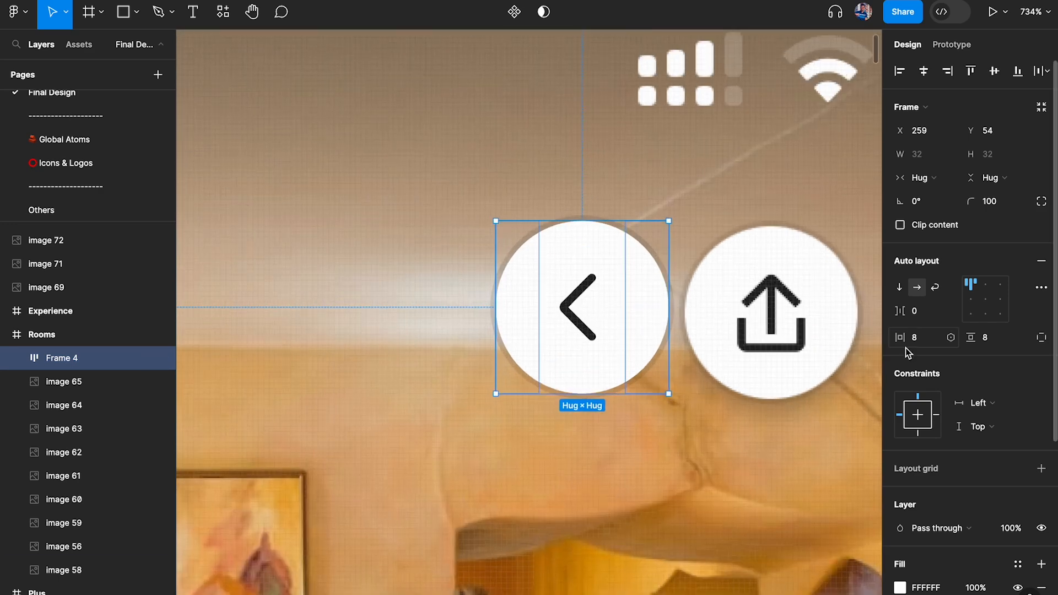
{"action": "scroll", "coordinate": [803, 335], "scroll_direction": "right", "scroll_amount": 2}
{"action": "scroll", "coordinate": [803, 335], "scroll_direction": "right", "scroll_amount": 2}
Swap the chevron inside the round button on the Rooms screen for the Share icon
{"action": "double_click", "coordinate": [433, 276]}
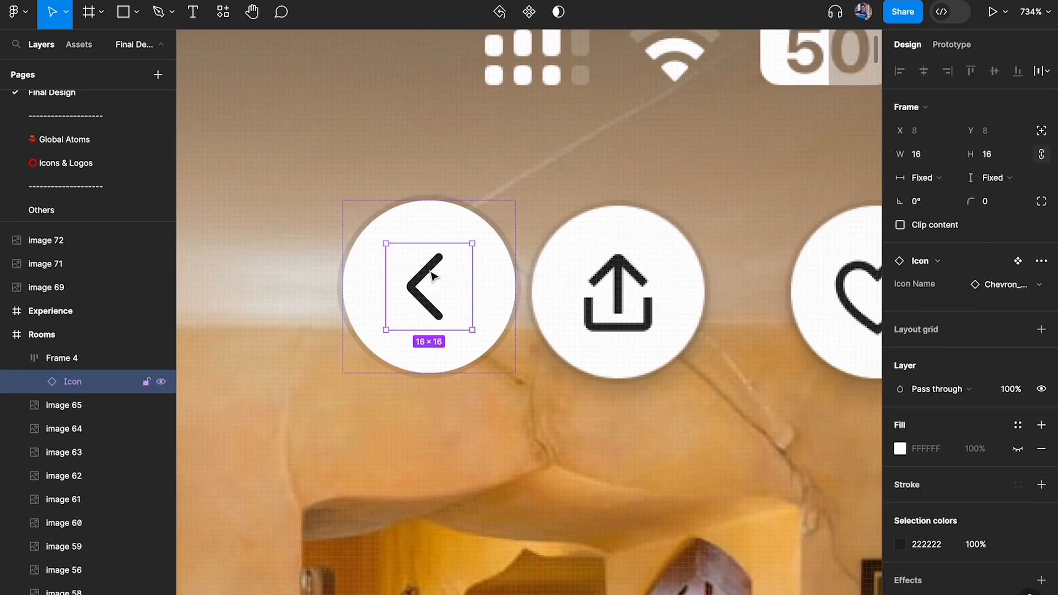
{"action": "left_click", "coordinate": [1021, 288]}
{"action": "type", "text": "share"}
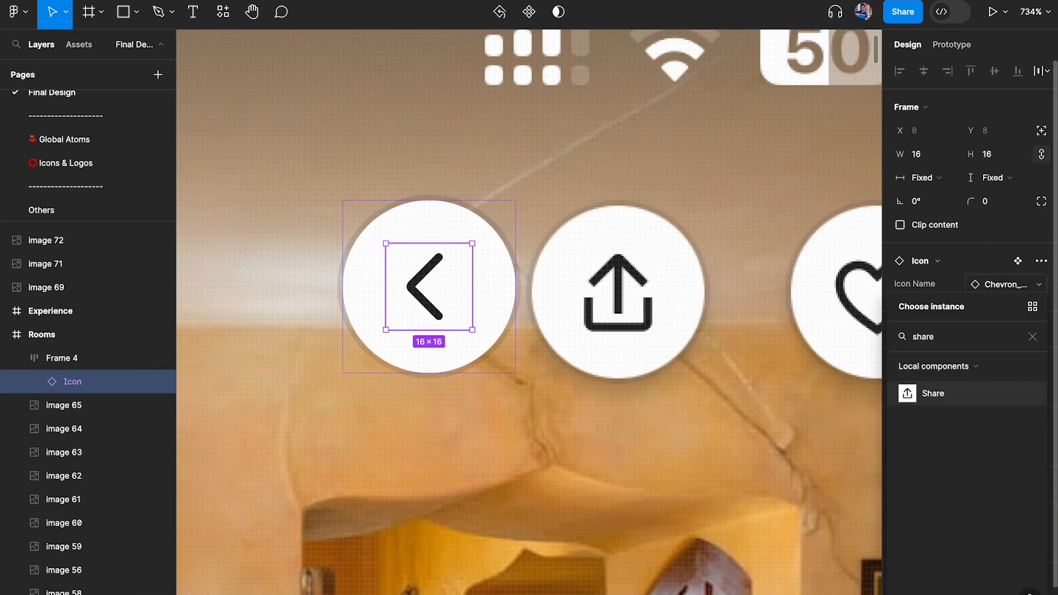
{"action": "left_click", "coordinate": [932, 393]}
{"action": "left_click", "coordinate": [725, 444]}
Move the recreated share button to X 260, Y 55, level with the original share button on the Rooms screen
{"action": "scroll", "coordinate": [725, 444], "scroll_direction": "down", "scroll_amount": 2}
{"action": "scroll", "coordinate": [725, 444], "scroll_direction": "down", "scroll_amount": 1}
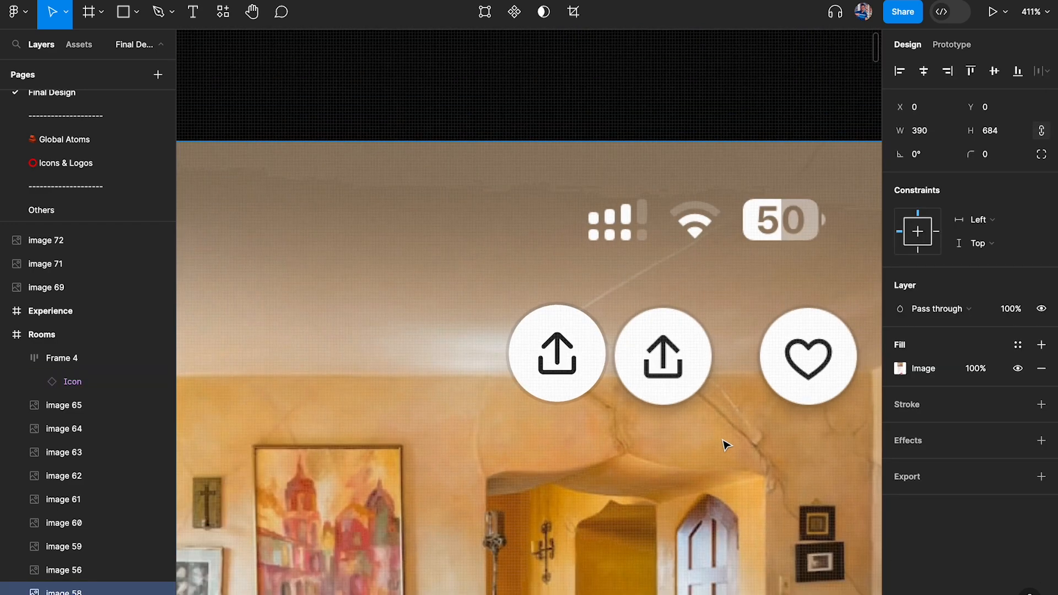
{"action": "scroll", "coordinate": [644, 397], "scroll_direction": "up", "scroll_amount": 4}
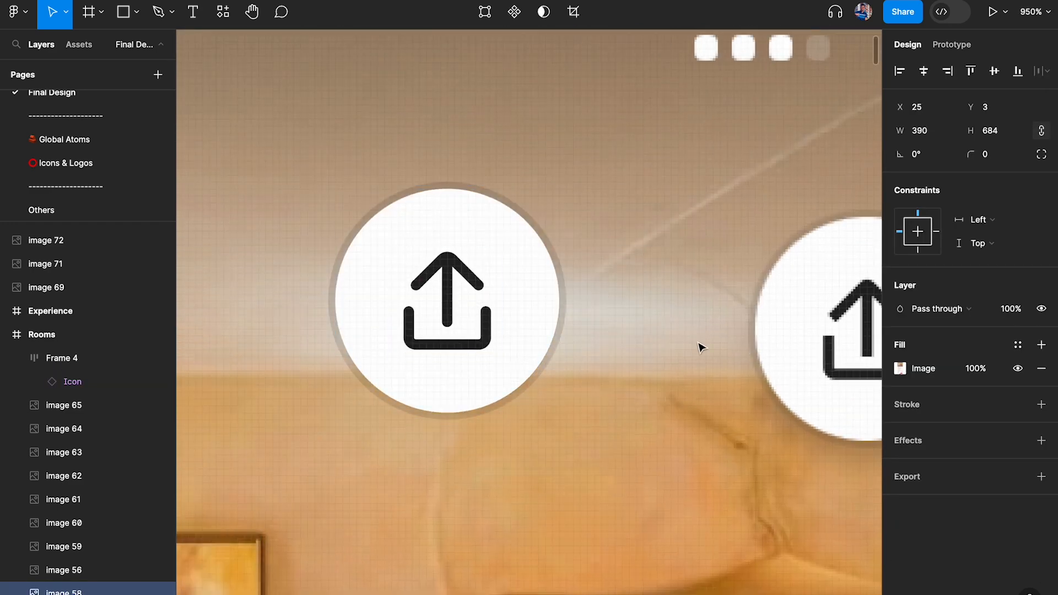
{"action": "left_click_drag", "start_coordinate": [421, 307], "coordinate": [468, 300]}
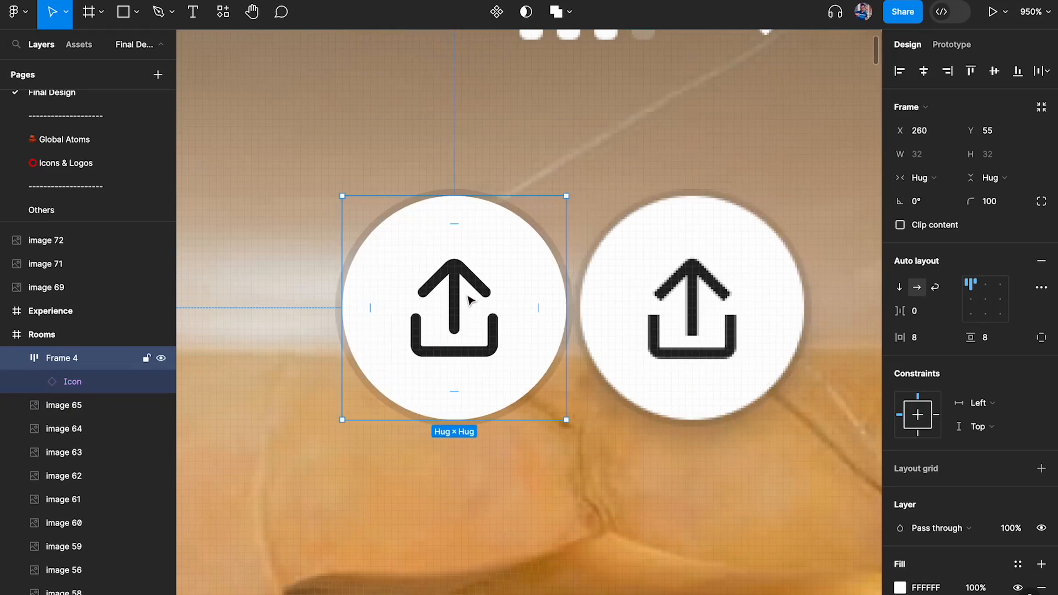
{"action": "scroll", "coordinate": [468, 300], "scroll_direction": "down", "scroll_amount": 5}
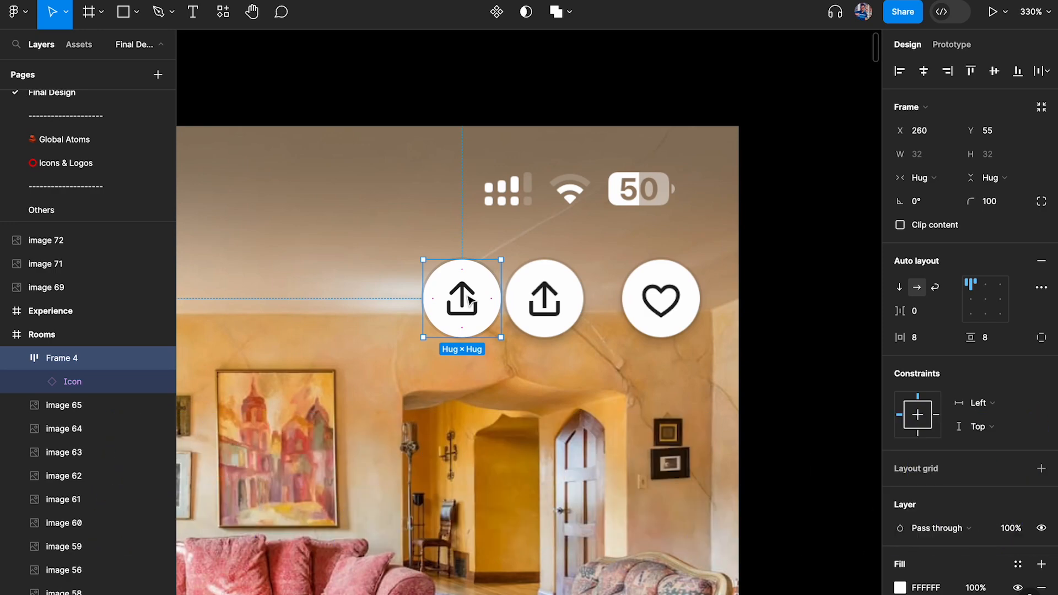
Cut the recreated share button from the Rooms screen and paste it onto the empty canvas beside the Luxe screen
{"action": "scroll", "coordinate": [467, 296], "scroll_direction": "down", "scroll_amount": 5}
{"action": "key", "text": "Delete"}
{"action": "scroll", "coordinate": [467, 296], "scroll_direction": "down", "scroll_amount": 3}
{"action": "scroll", "coordinate": [466, 296], "scroll_direction": "left", "scroll_amount": 10}
{"action": "scroll", "coordinate": [472, 300], "scroll_direction": "right", "scroll_amount": 5}
{"action": "scroll", "coordinate": [527, 297], "scroll_direction": "up", "scroll_amount": 6}
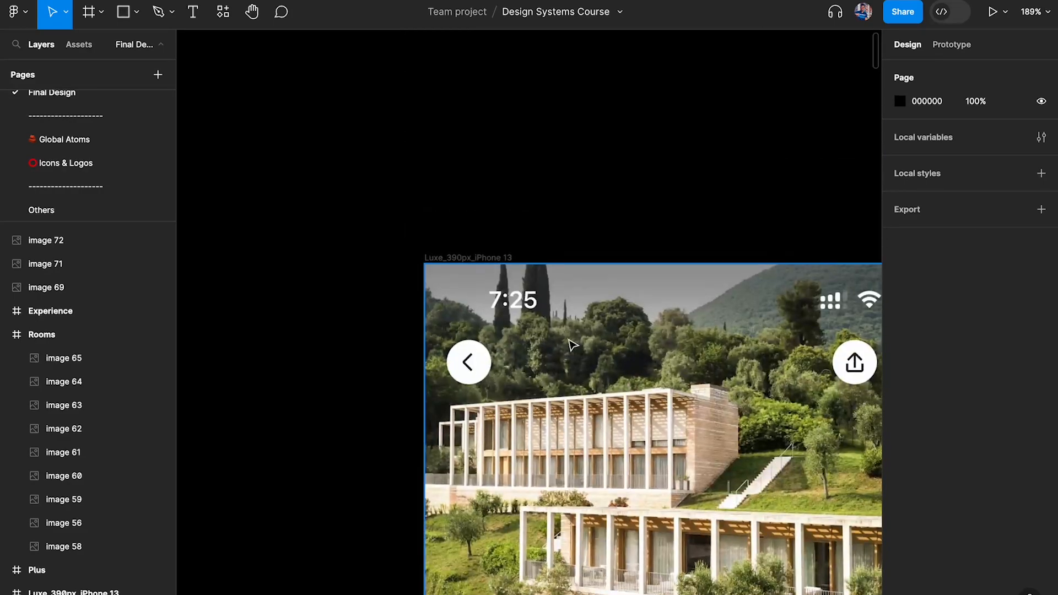
{"action": "scroll", "coordinate": [681, 317], "scroll_direction": "up", "scroll_amount": 5}
{"action": "key", "text": "ctrl+z"}
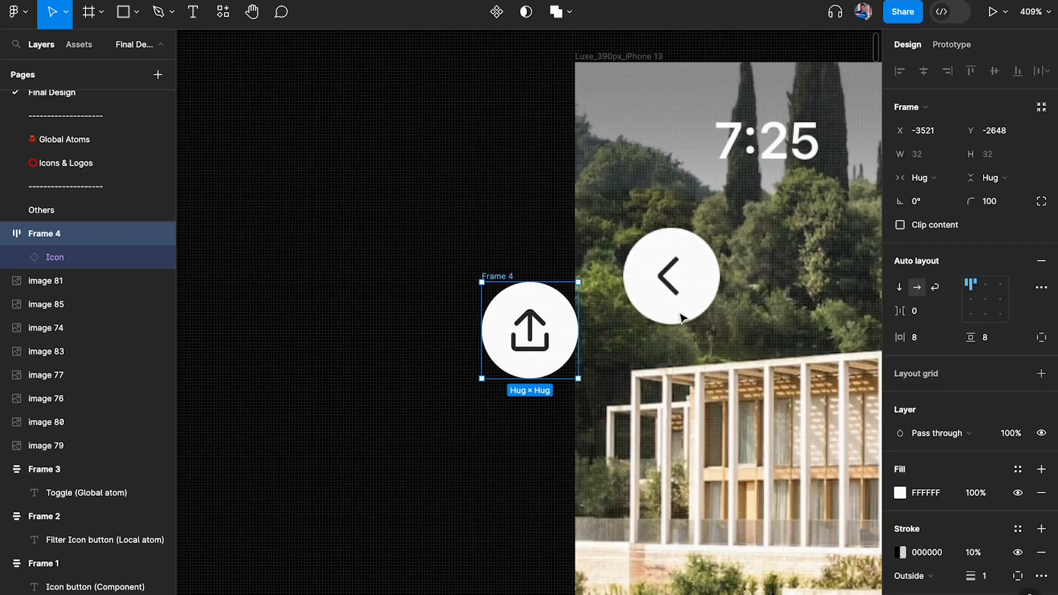
Move the share button onto the Luxe screen's photo, at about X 70, Y 90
{"action": "left_click_drag", "start_coordinate": [537, 326], "coordinate": [801, 326]}
{"action": "scroll", "coordinate": [420, 257], "scroll_direction": "up", "scroll_amount": 5}
{"action": "scroll", "coordinate": [414, 255], "scroll_direction": "down", "scroll_amount": 5}
{"action": "scroll", "coordinate": [801, 326], "scroll_direction": "right", "scroll_amount": 5}
{"action": "left_click_drag", "start_coordinate": [487, 291], "coordinate": [592, 356]}
{"action": "scroll", "coordinate": [591, 361], "scroll_direction": "down", "scroll_amount": 5}
{"action": "scroll", "coordinate": [589, 363], "scroll_direction": "up", "scroll_amount": 4}
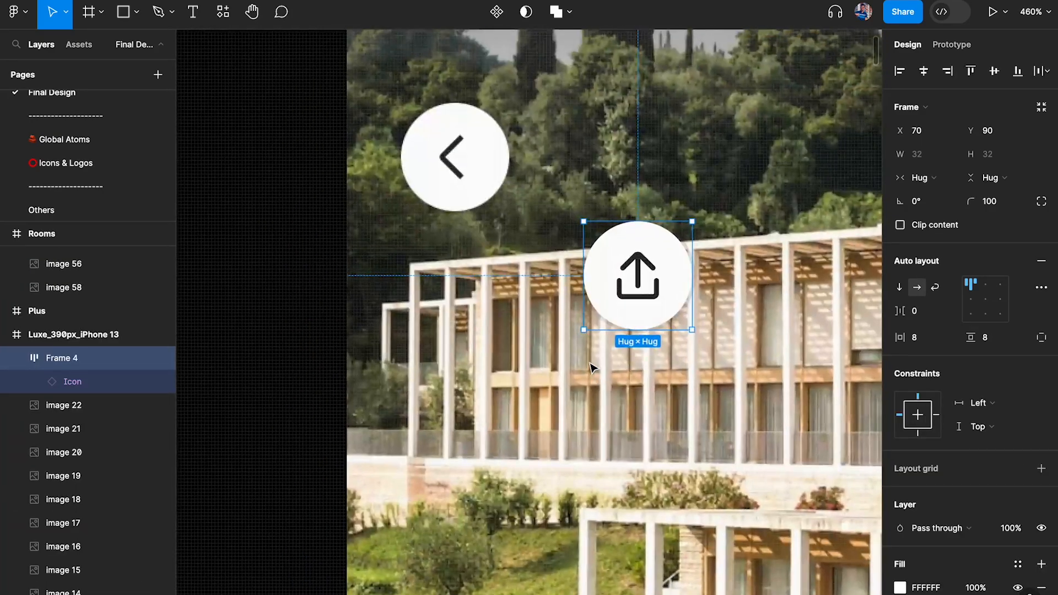
Draw a frame about 85 × 103 beside the Luxe screen and shift it clear of the screen
{"action": "scroll", "coordinate": [591, 367], "scroll_direction": "left", "scroll_amount": 5}
{"action": "scroll", "coordinate": [591, 367], "scroll_direction": "up", "scroll_amount": 2}
{"action": "key", "text": "f"}
{"action": "left_click_drag", "start_coordinate": [247, 79], "coordinate": [534, 426]}
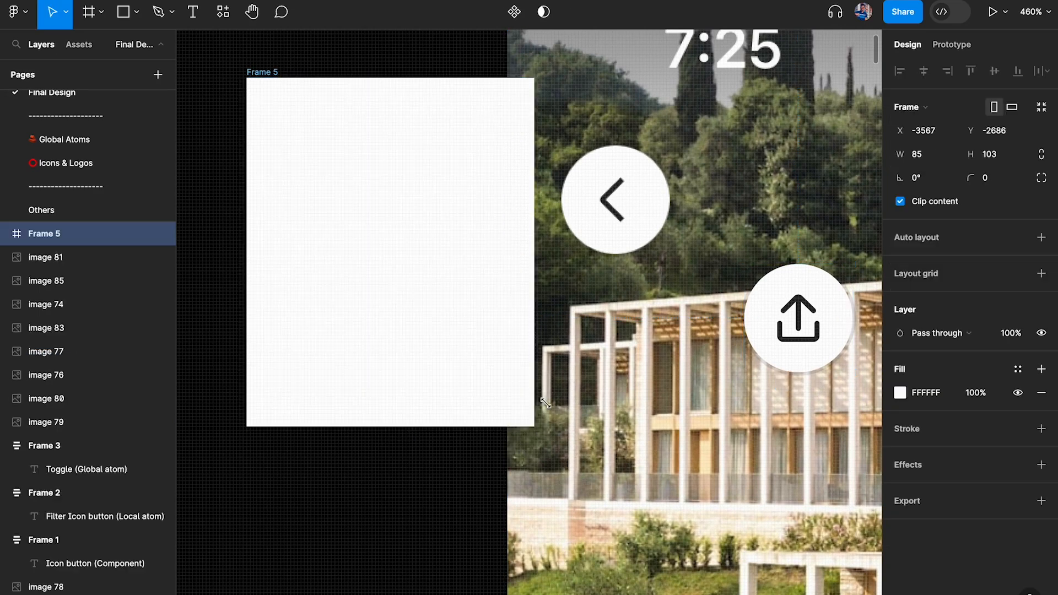
{"action": "left_click_drag", "start_coordinate": [390, 293], "coordinate": [332, 293]}
Move the share button from the Luxe screen into the new white frame, at about X 23, Y 35
{"action": "left_click", "coordinate": [797, 314]}
{"action": "left_click_drag", "start_coordinate": [797, 314], "coordinate": [323, 246]}
{"action": "scroll", "coordinate": [333, 246], "scroll_direction": "left", "scroll_amount": 4}
{"action": "scroll", "coordinate": [332, 246], "scroll_direction": "up", "scroll_amount": 2}
{"action": "left_click", "coordinate": [305, 262]}
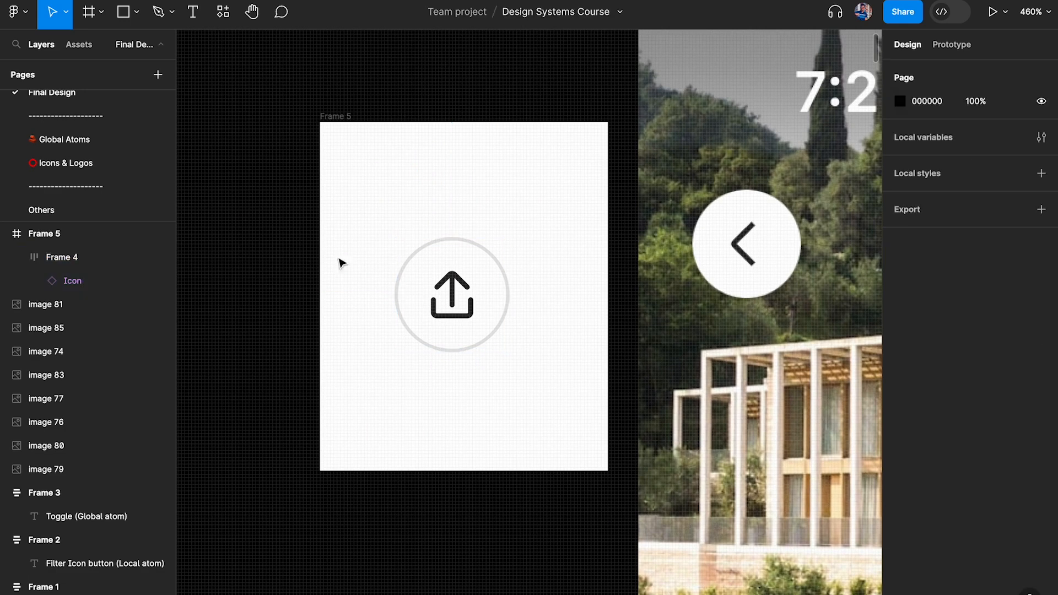
Turn the share button into a component and rename it Icon Button
{"action": "scroll", "coordinate": [503, 283], "scroll_direction": "up", "scroll_amount": 3}
{"action": "left_click", "coordinate": [503, 284]}
{"action": "scroll", "coordinate": [441, 283], "scroll_direction": "up", "scroll_amount": 2}
{"action": "scroll", "coordinate": [442, 284], "scroll_direction": "left", "scroll_amount": 2}
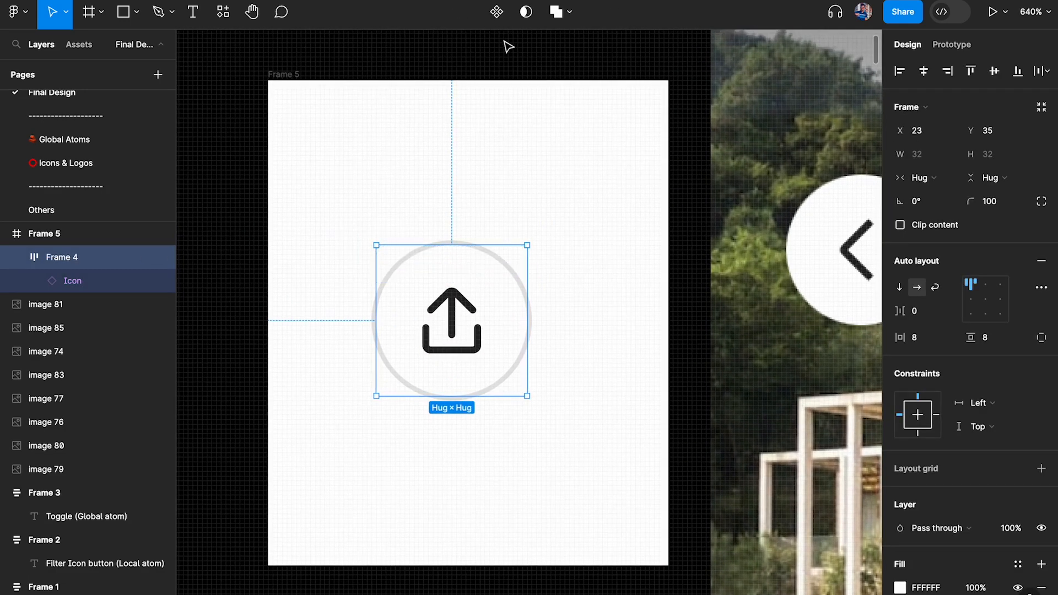
{"action": "left_click", "coordinate": [497, 13]}
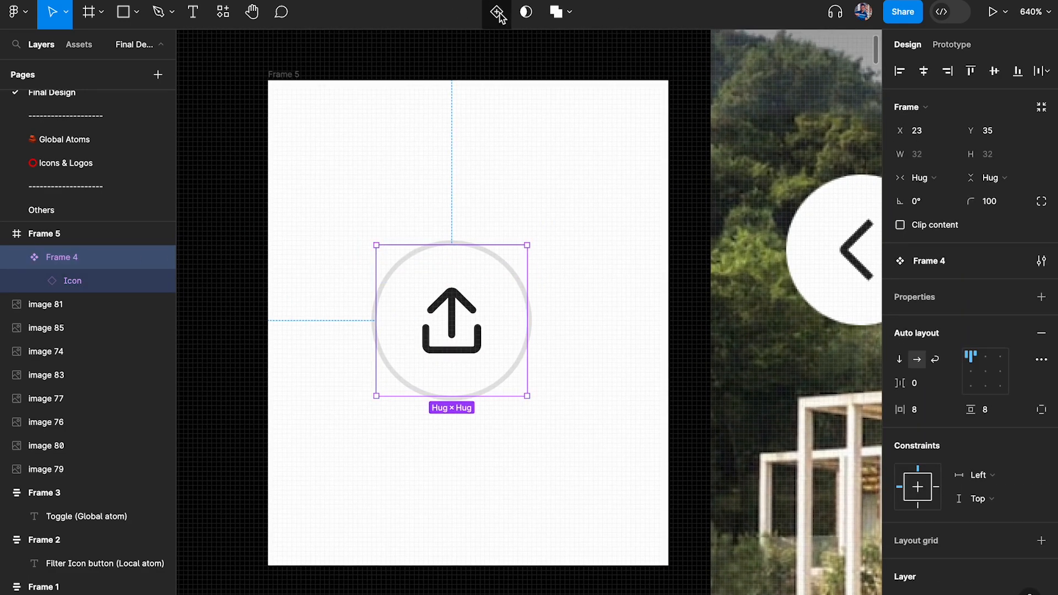
{"action": "double_click", "coordinate": [60, 263]}
{"action": "type", "text": "Icon Button"}
{"action": "key", "text": "Return"}
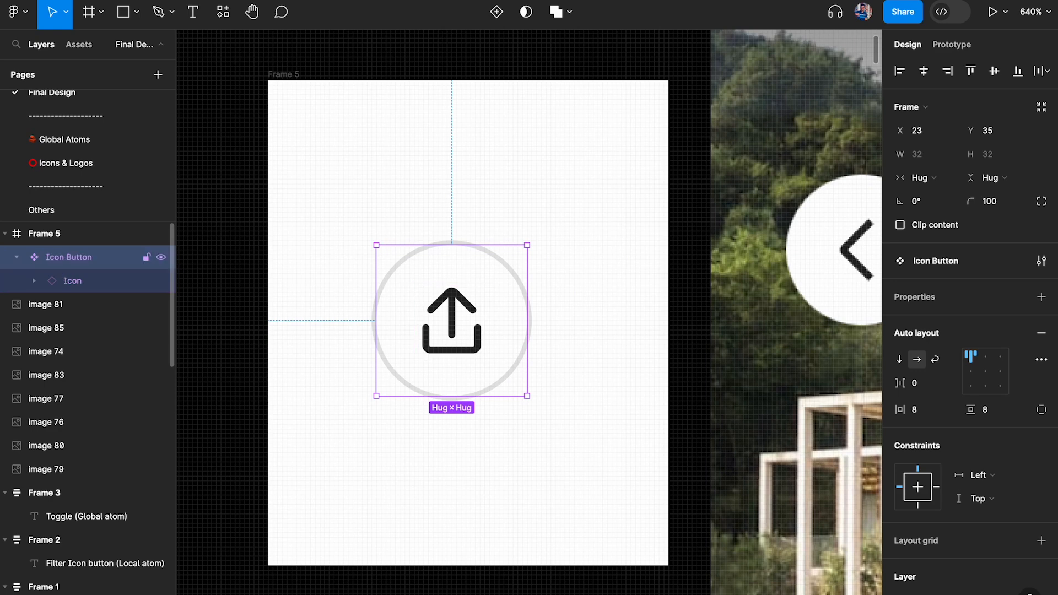
Reset all changes on the icon nested in the Icon Button component and set its size to 16 × 16
{"action": "left_click", "coordinate": [80, 283]}
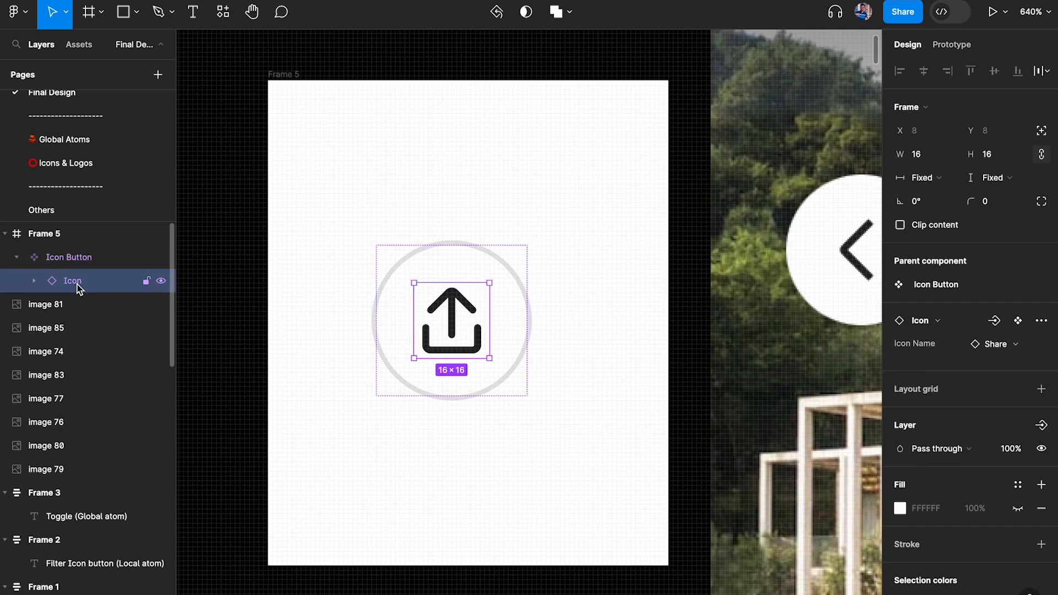
{"action": "right_click", "coordinate": [455, 320]}
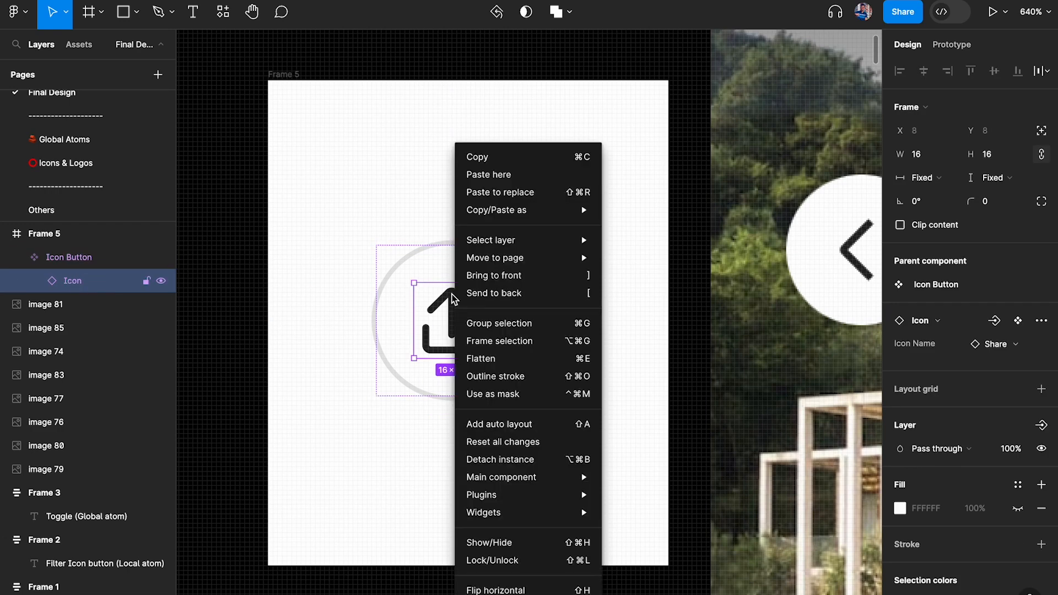
{"action": "left_click", "coordinate": [517, 442]}
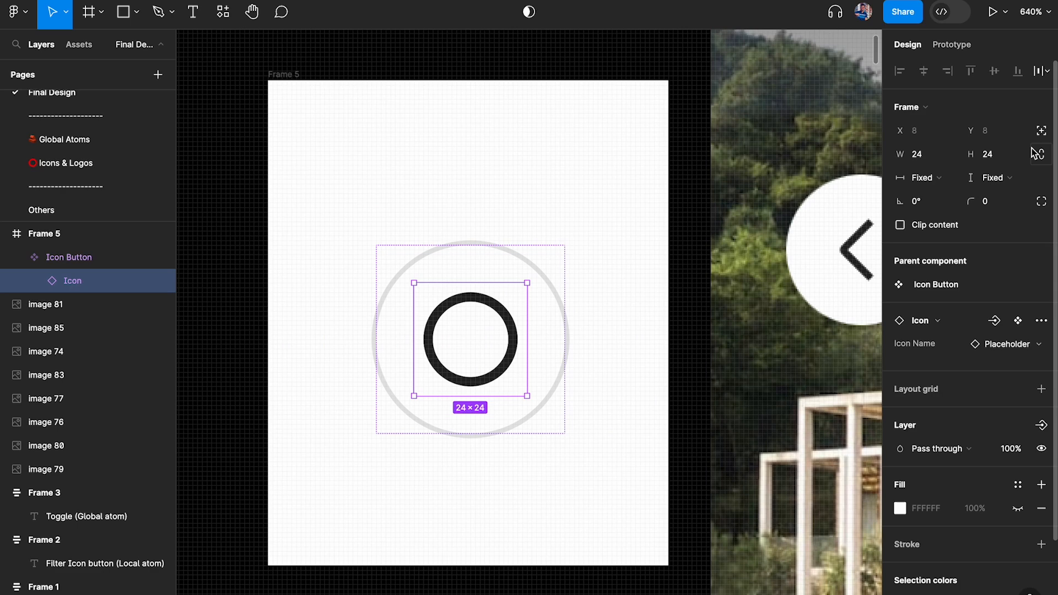
{"action": "left_click", "coordinate": [1003, 154]}
{"action": "type", "text": "16"}
{"action": "key", "text": "Return"}
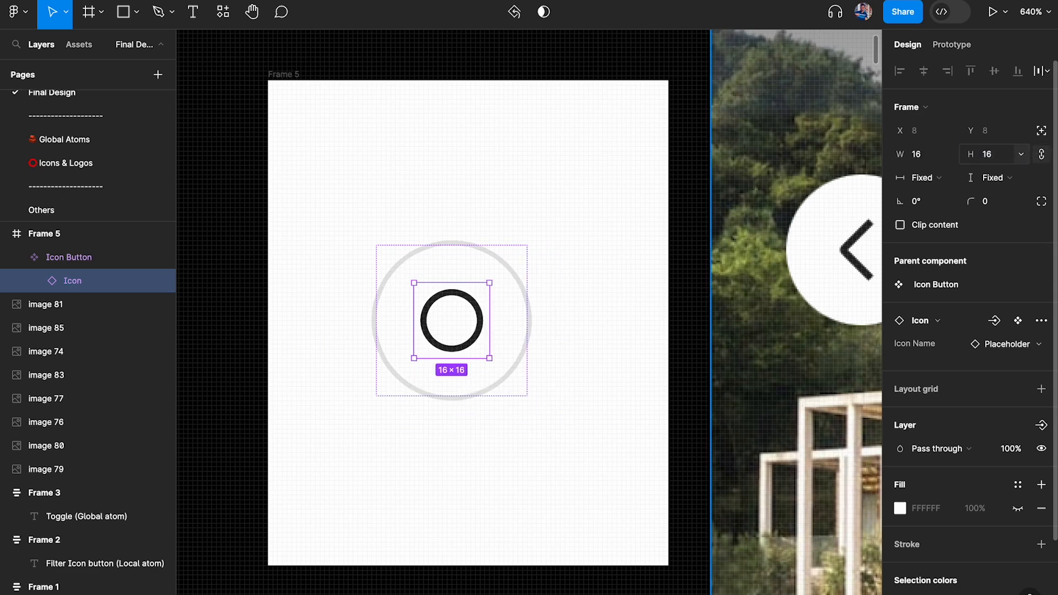
Place the Icon Button component at about X 10, Y 9 and an instance of it at about X 35, Y 57 in the frame
{"action": "left_click", "coordinate": [503, 299]}
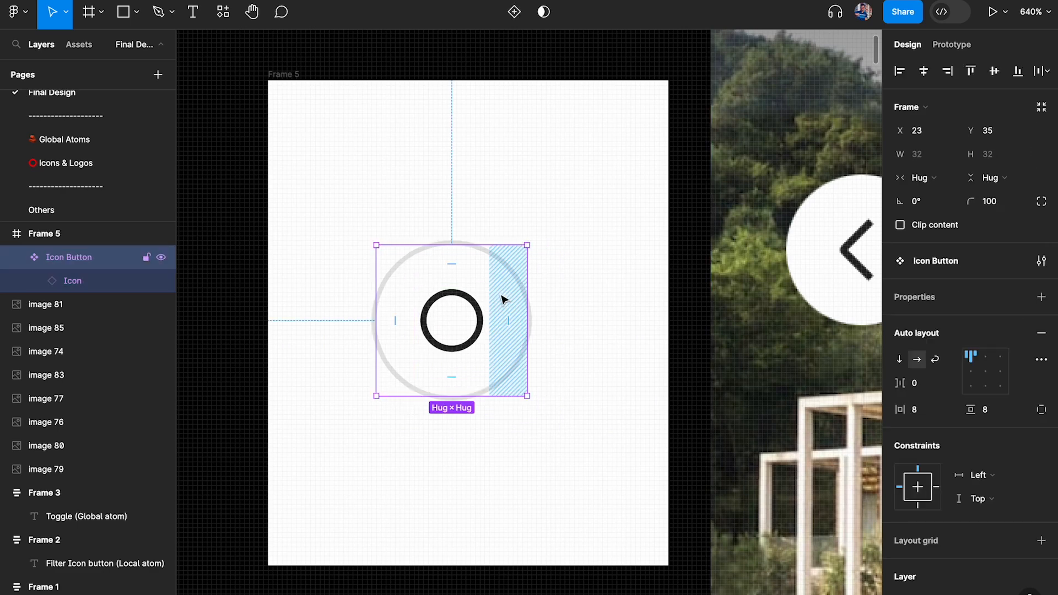
{"action": "left_click", "coordinate": [615, 223]}
{"action": "left_click", "coordinate": [471, 296]}
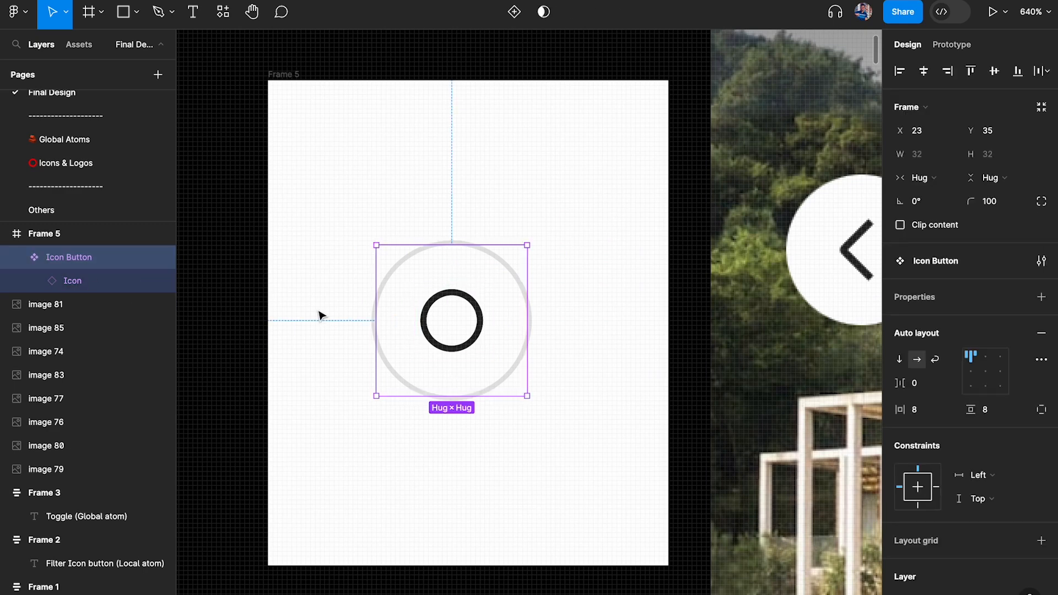
{"action": "left_click_drag", "start_coordinate": [467, 291], "coordinate": [494, 409]}
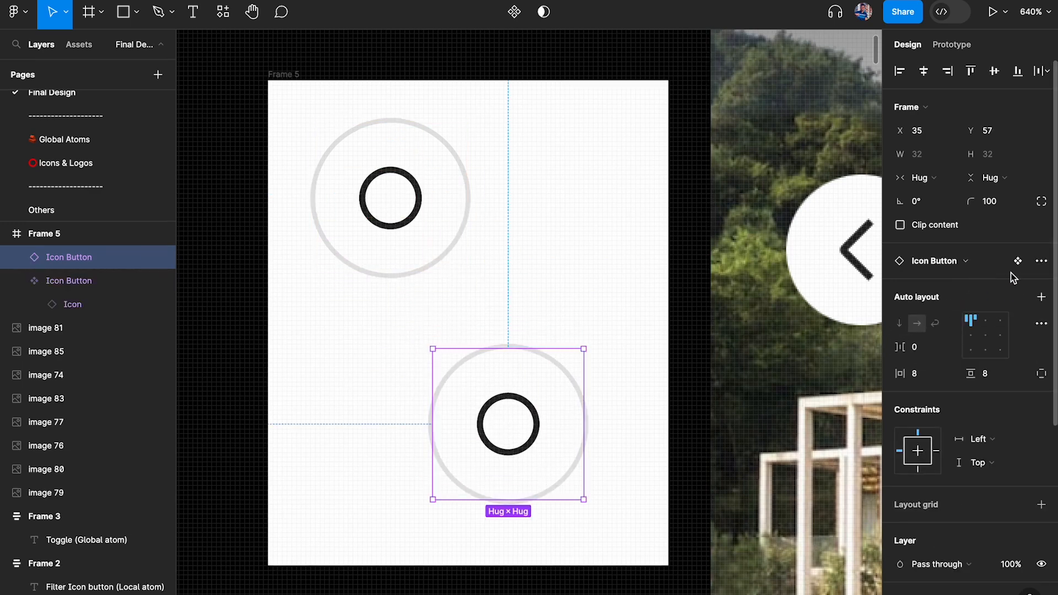
Expose the nested Icon instance's properties on the main Icon Button component
{"action": "left_click", "coordinate": [413, 228]}
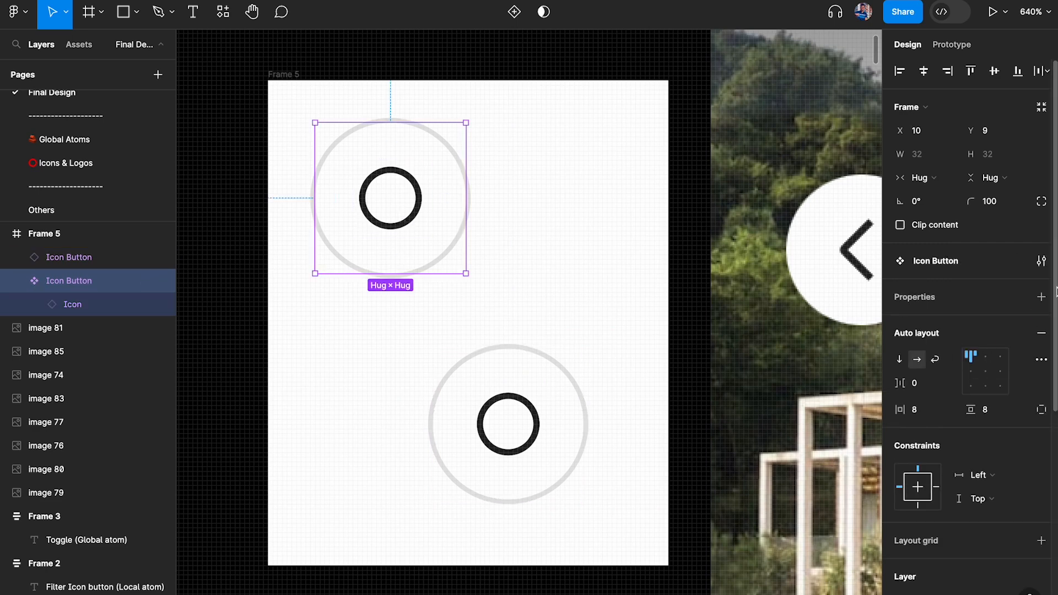
{"action": "left_click", "coordinate": [1041, 297]}
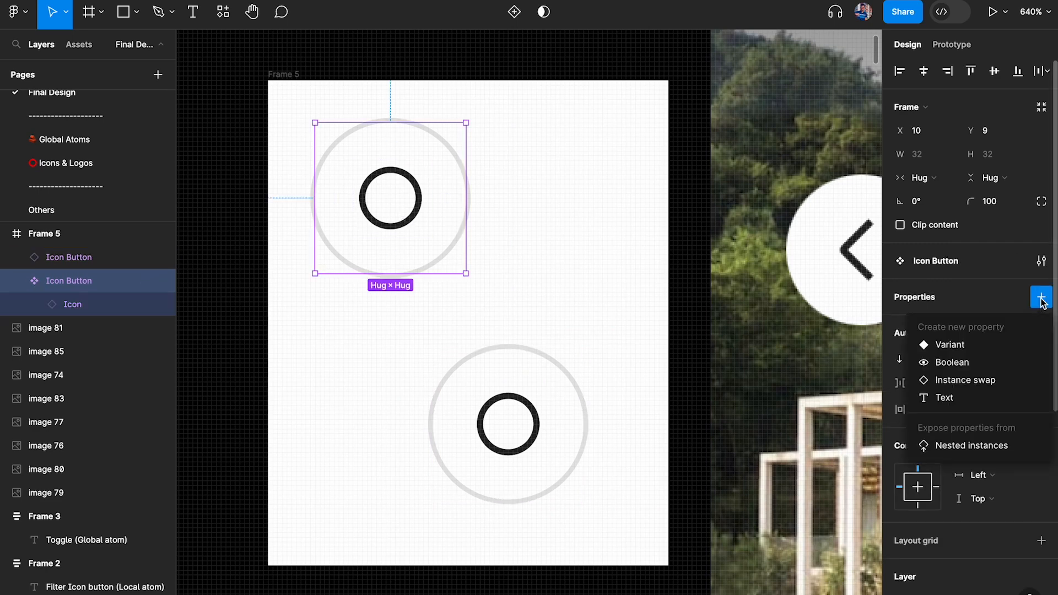
{"action": "left_click", "coordinate": [955, 446]}
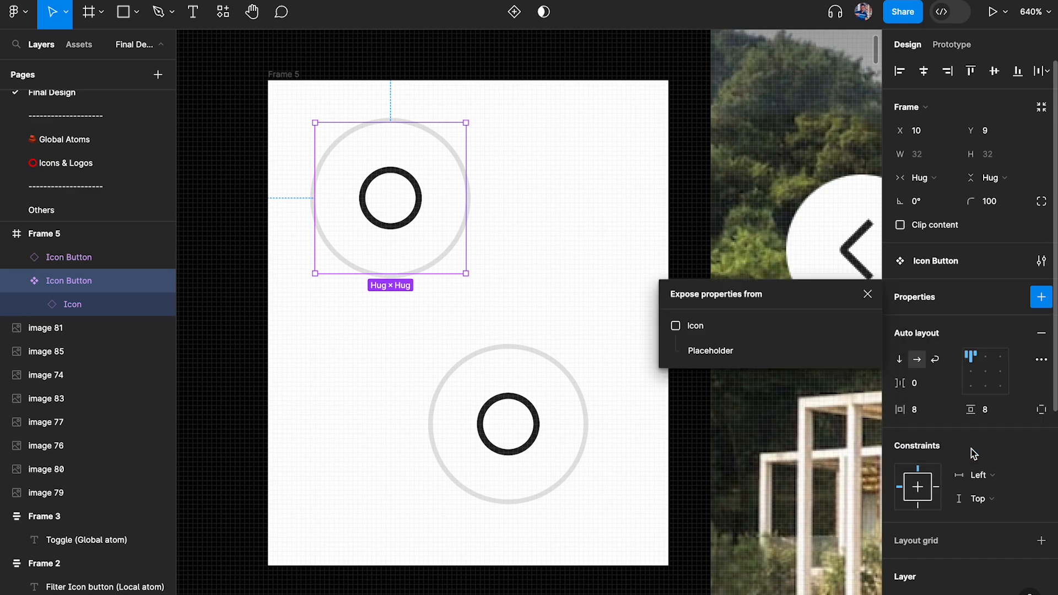
{"action": "left_click", "coordinate": [682, 328]}
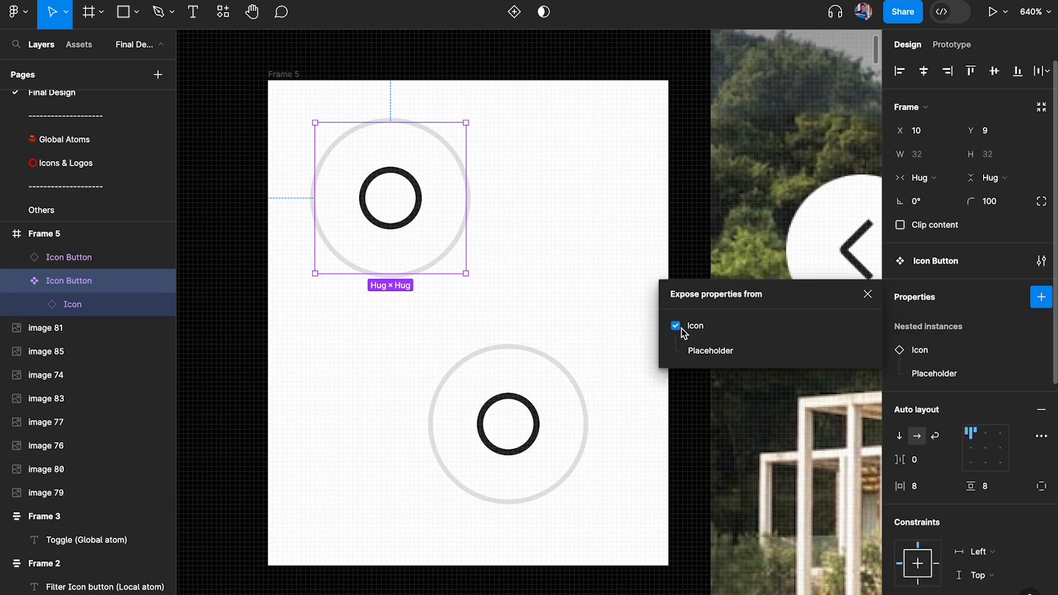
{"action": "left_click", "coordinate": [869, 294]}
Swap the Icon Button instance's placeholder for the left chevron through its exposed Icon Name property
{"action": "left_click", "coordinate": [484, 433]}
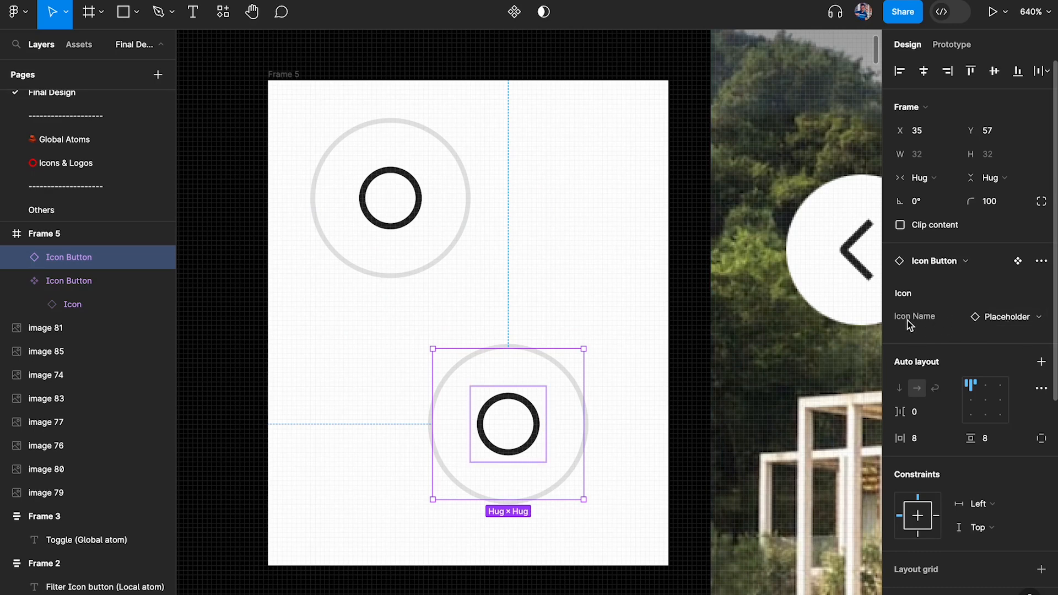
{"action": "left_click", "coordinate": [1003, 316]}
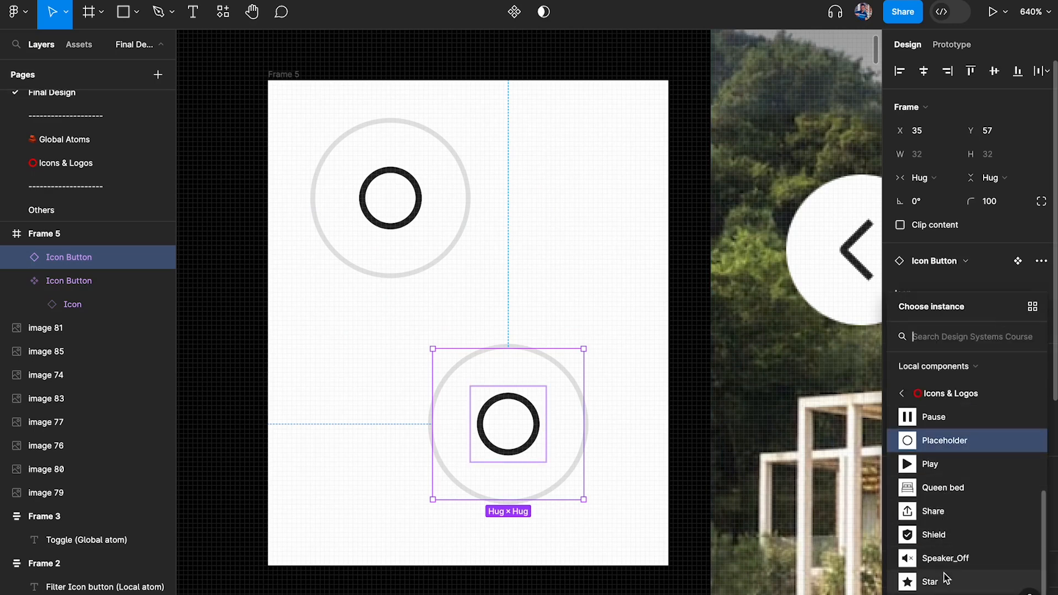
{"action": "scroll", "coordinate": [947, 578], "scroll_direction": "up", "scroll_amount": 5}
{"action": "left_click", "coordinate": [946, 445]}
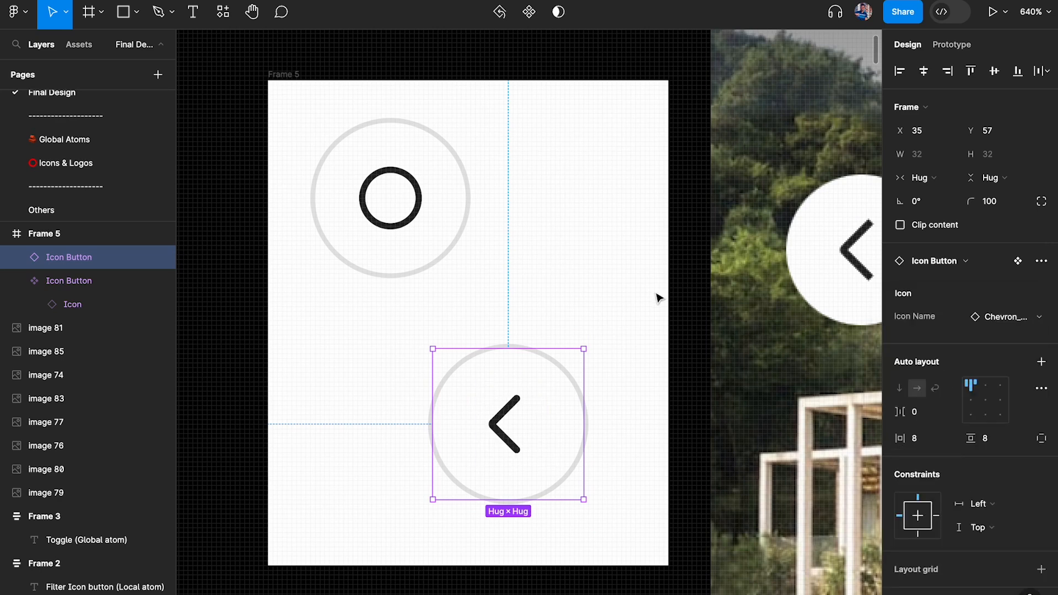
{"action": "left_click", "coordinate": [653, 291]}
Delete the Icon Button instance with the chevron from the white frame
{"action": "scroll", "coordinate": [653, 291], "scroll_direction": "down", "scroll_amount": 5}
{"action": "scroll", "coordinate": [653, 292], "scroll_direction": "right", "scroll_amount": 5}
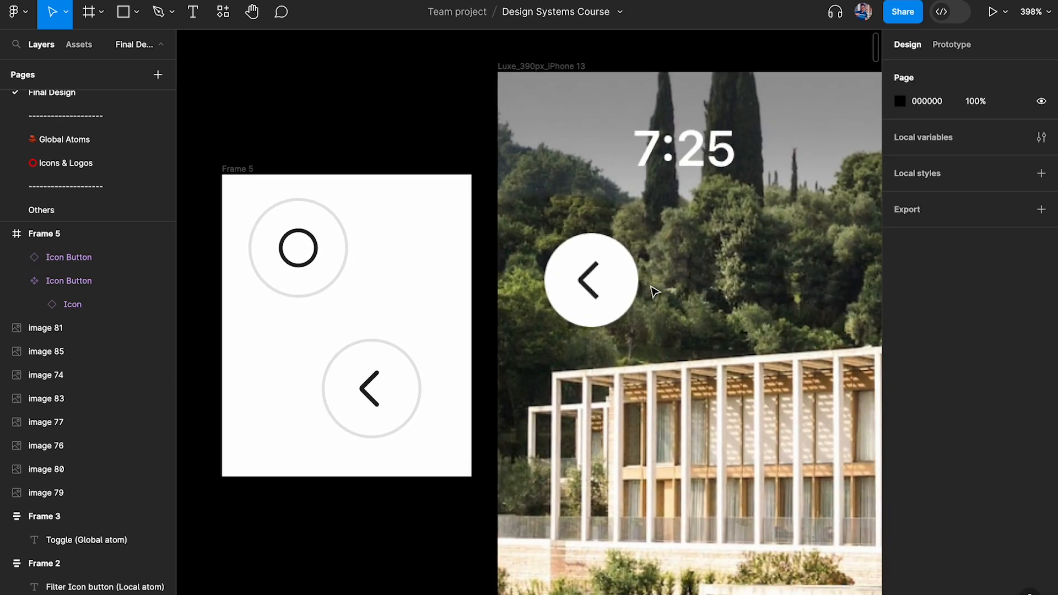
{"action": "left_click", "coordinate": [403, 394]}
{"action": "key", "text": "Delete"}
Select the main Icon Button component and examine the round share and heart buttons on the Plus screen
{"action": "left_click", "coordinate": [289, 241]}
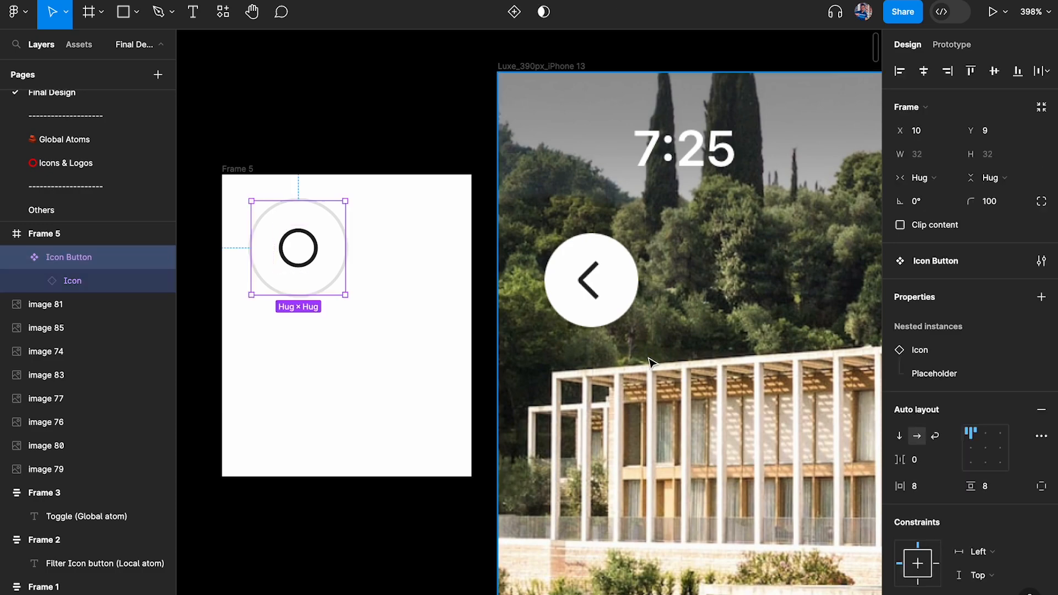
{"action": "scroll", "coordinate": [652, 364], "scroll_direction": "right", "scroll_amount": 8}
{"action": "scroll", "coordinate": [649, 360], "scroll_direction": "right", "scroll_amount": 5}
{"action": "scroll", "coordinate": [499, 293], "scroll_direction": "down", "scroll_amount": 6}
{"action": "scroll", "coordinate": [500, 292], "scroll_direction": "right", "scroll_amount": 7}
{"action": "scroll", "coordinate": [500, 299], "scroll_direction": "left", "scroll_amount": 7}
{"action": "scroll", "coordinate": [485, 292], "scroll_direction": "down", "scroll_amount": 4}
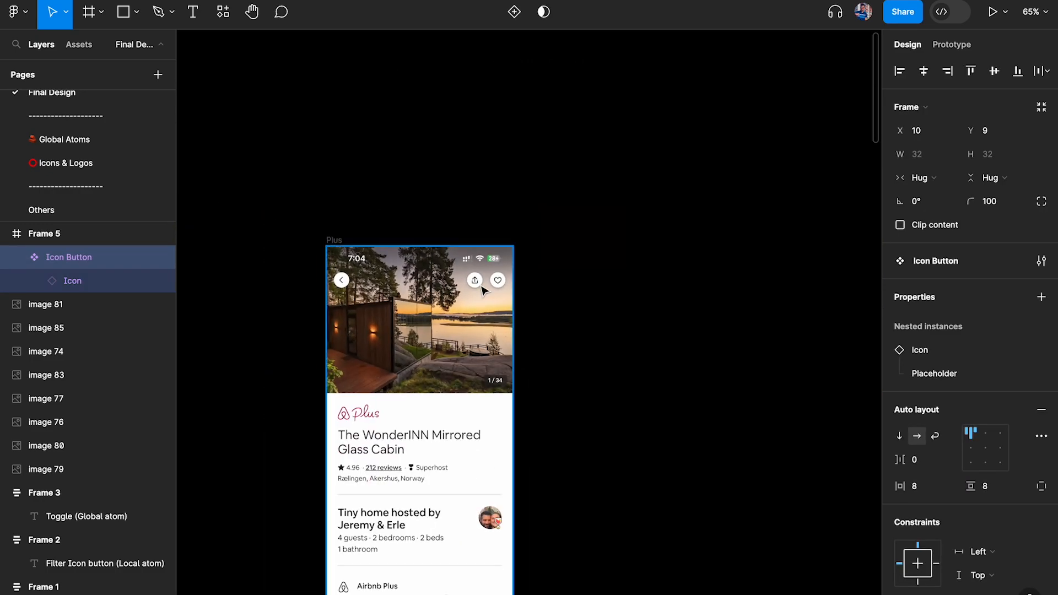
{"action": "scroll", "coordinate": [479, 290], "scroll_direction": "up", "scroll_amount": 10}
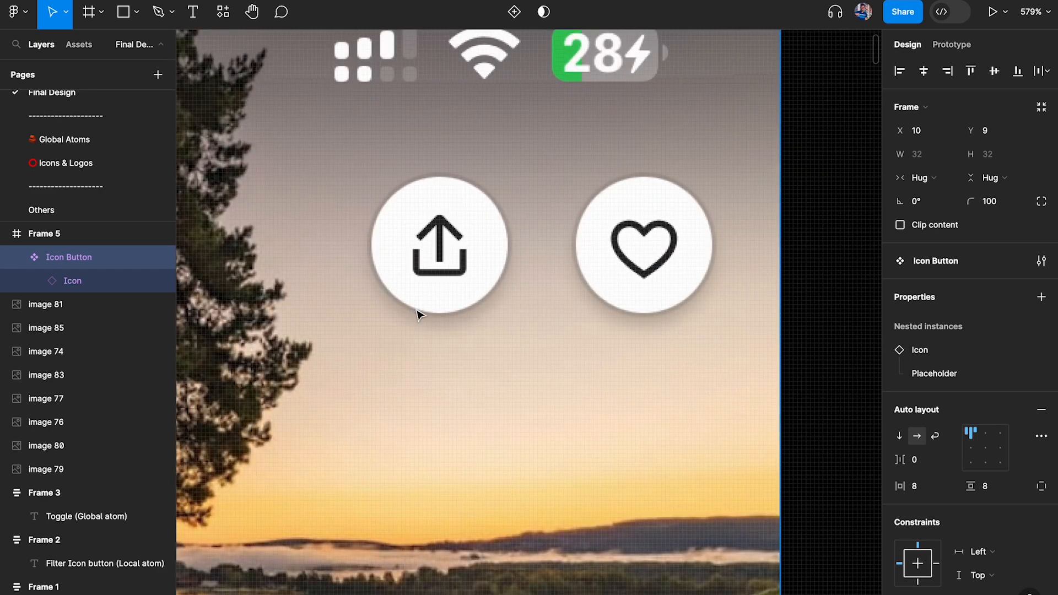
{"action": "scroll", "coordinate": [417, 297], "scroll_direction": "down", "scroll_amount": 8}
{"action": "scroll", "coordinate": [400, 214], "scroll_direction": "left", "scroll_amount": 10}
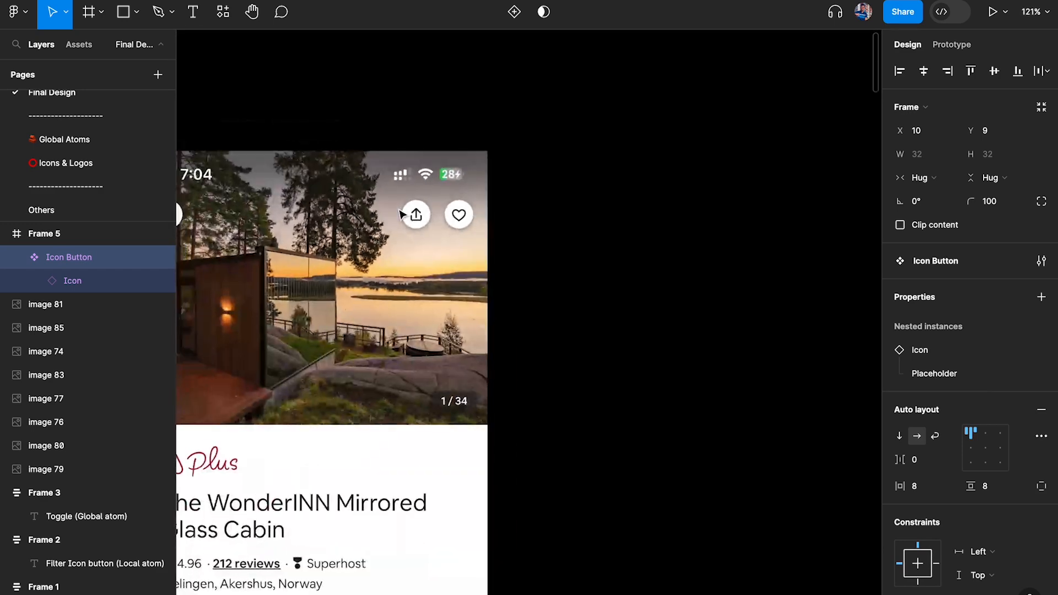
Cut the main Icon Button component from the white frame and paste it beside the share button on the Rooms screen
{"action": "scroll", "coordinate": [402, 214], "scroll_direction": "left", "scroll_amount": 1}
{"action": "key", "text": "ctrl+x"}
{"action": "scroll", "coordinate": [402, 215], "scroll_direction": "right", "scroll_amount": 12}
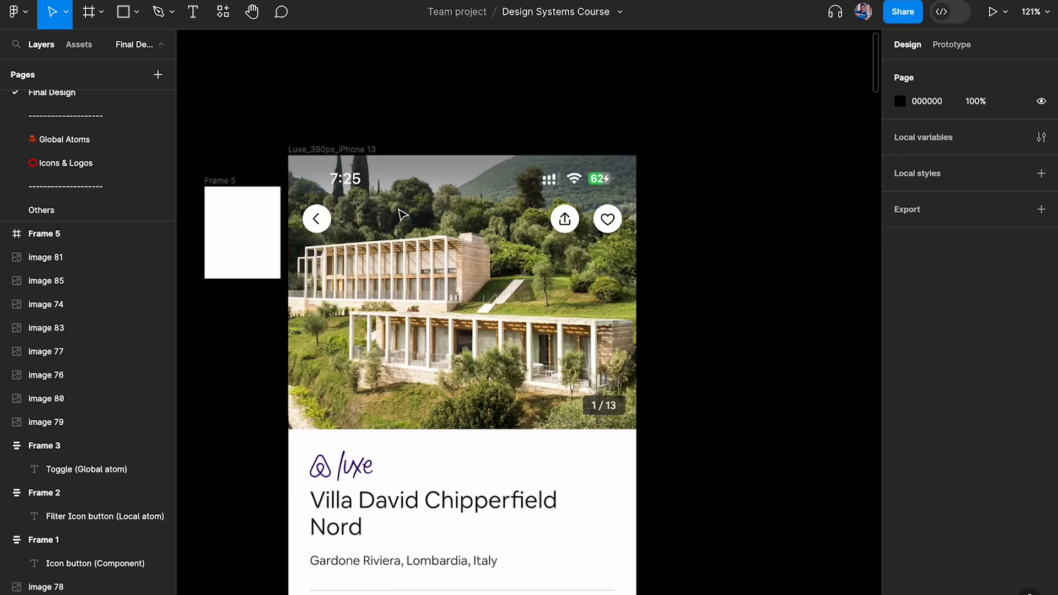
{"action": "scroll", "coordinate": [293, 244], "scroll_direction": "left", "scroll_amount": 10}
{"action": "scroll", "coordinate": [288, 253], "scroll_direction": "up", "scroll_amount": 8}
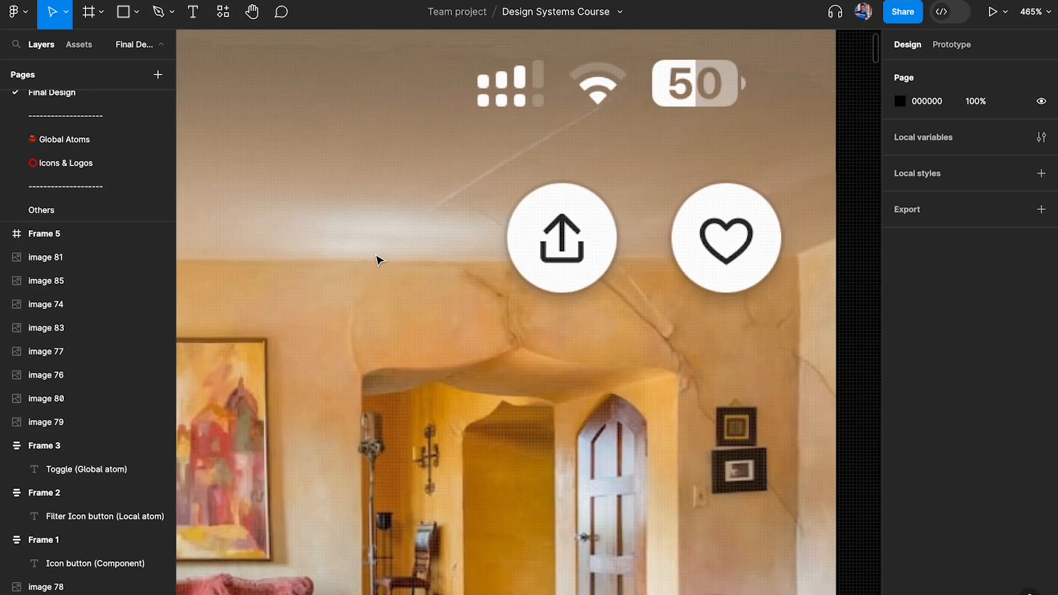
{"action": "scroll", "coordinate": [441, 260], "scroll_direction": "up", "scroll_amount": 1}
{"action": "scroll", "coordinate": [482, 262], "scroll_direction": "up", "scroll_amount": 3}
{"action": "key", "text": "ctrl+v"}
{"action": "left_click_drag", "start_coordinate": [554, 296], "coordinate": [428, 205]}
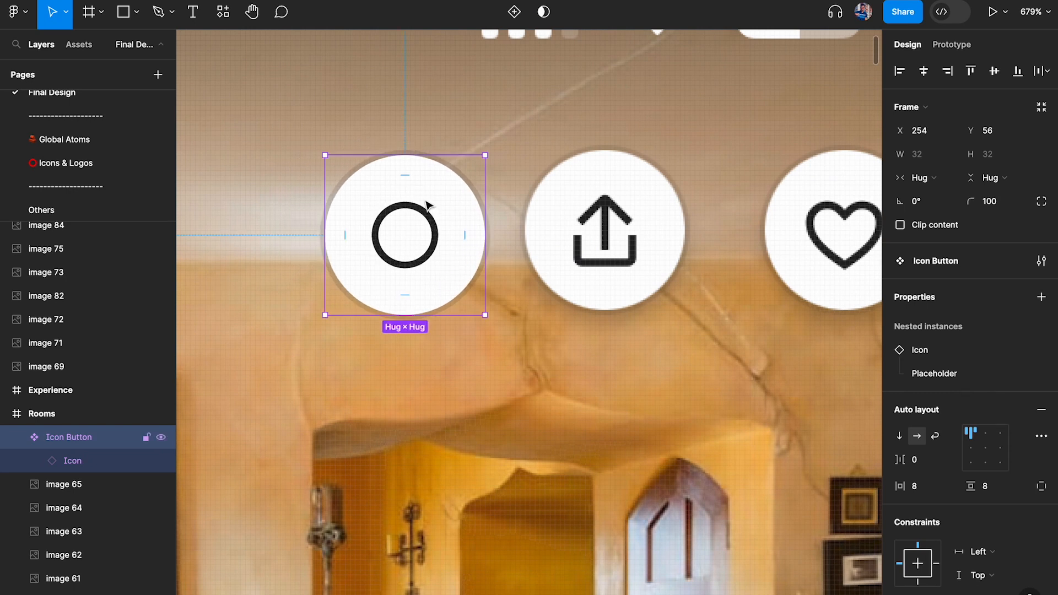
Add a drop shadow to the Icon Button component with a Y offset of 2 and 20% opacity
{"action": "scroll", "coordinate": [964, 353], "scroll_direction": "down", "scroll_amount": 8}
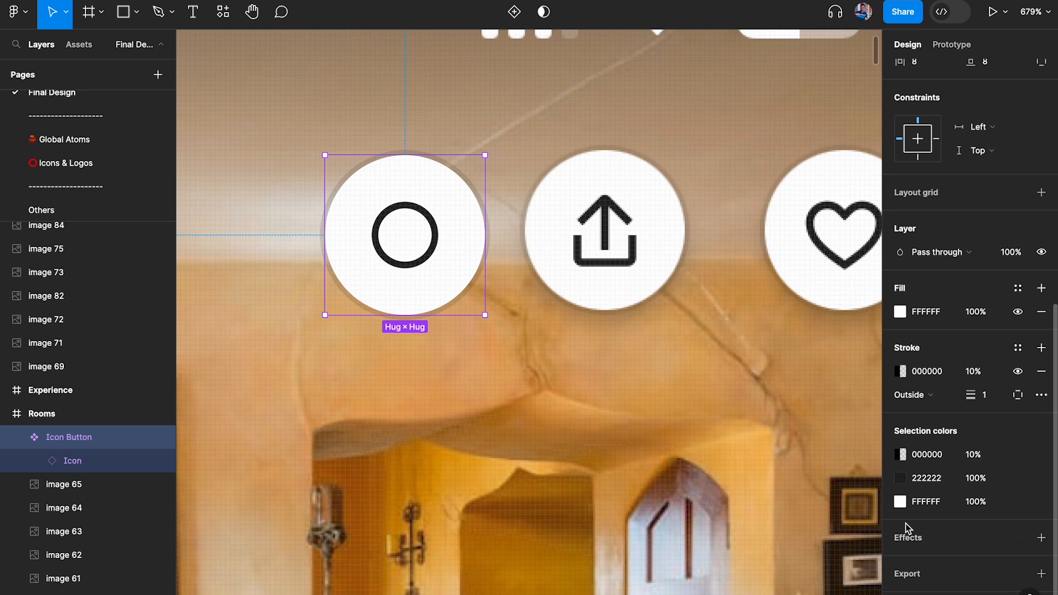
{"action": "left_click", "coordinate": [1042, 537]}
{"action": "scroll", "coordinate": [969, 428], "scroll_direction": "down", "scroll_amount": 1}
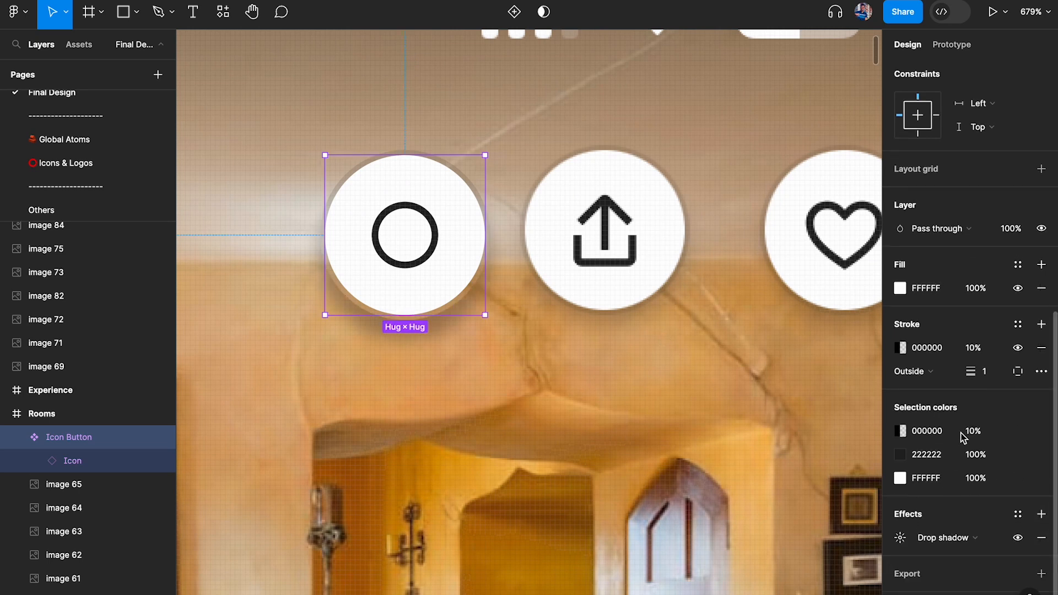
{"action": "left_click", "coordinate": [899, 537]}
{"action": "left_click", "coordinate": [752, 543]}
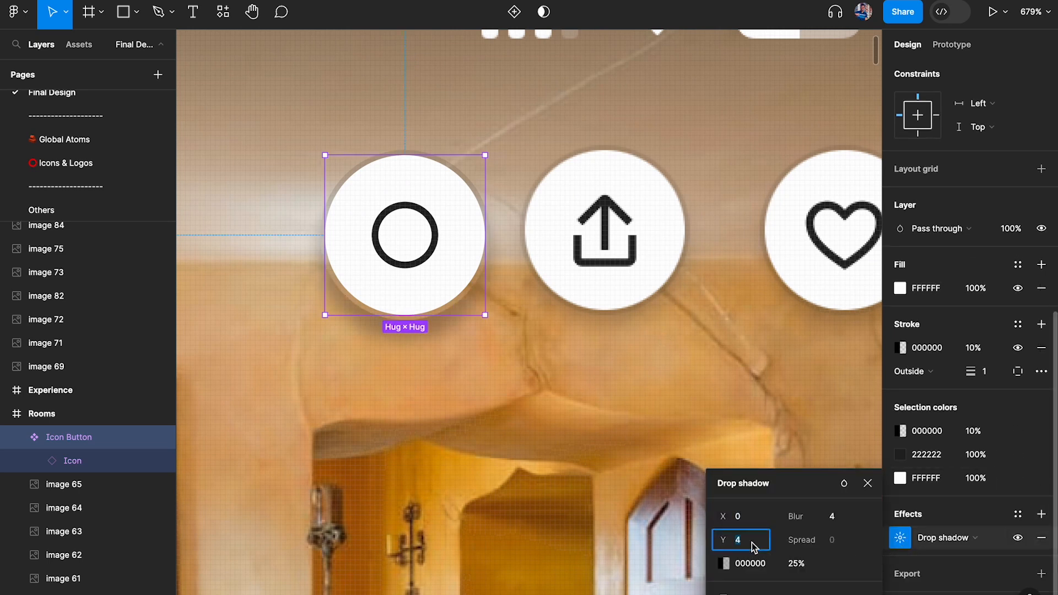
{"action": "type", "text": "2"}
{"action": "left_click", "coordinate": [809, 565]}
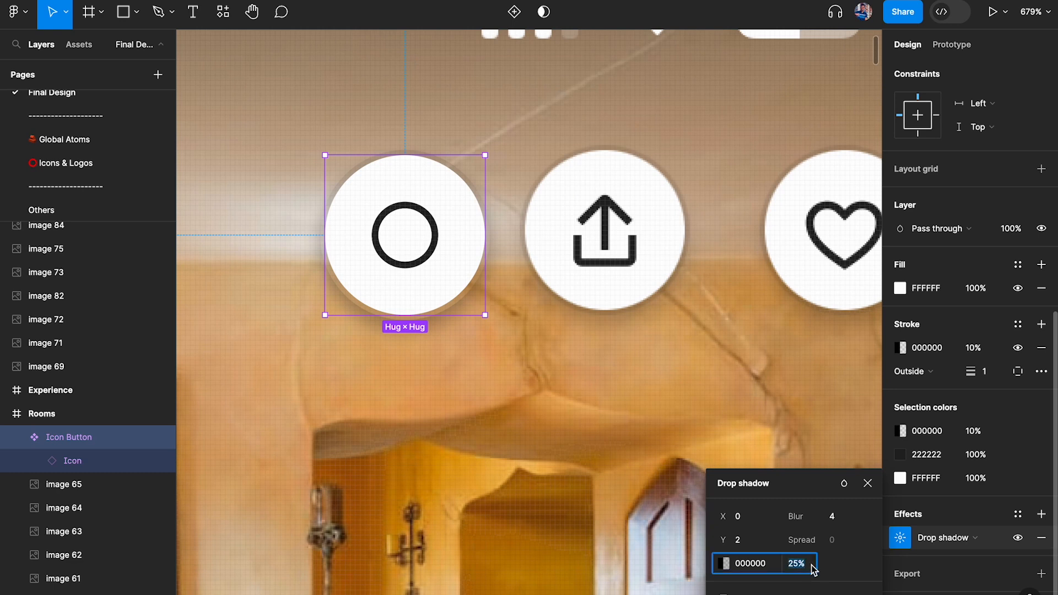
{"action": "type", "text": "20"}
{"action": "key", "text": "Return"}
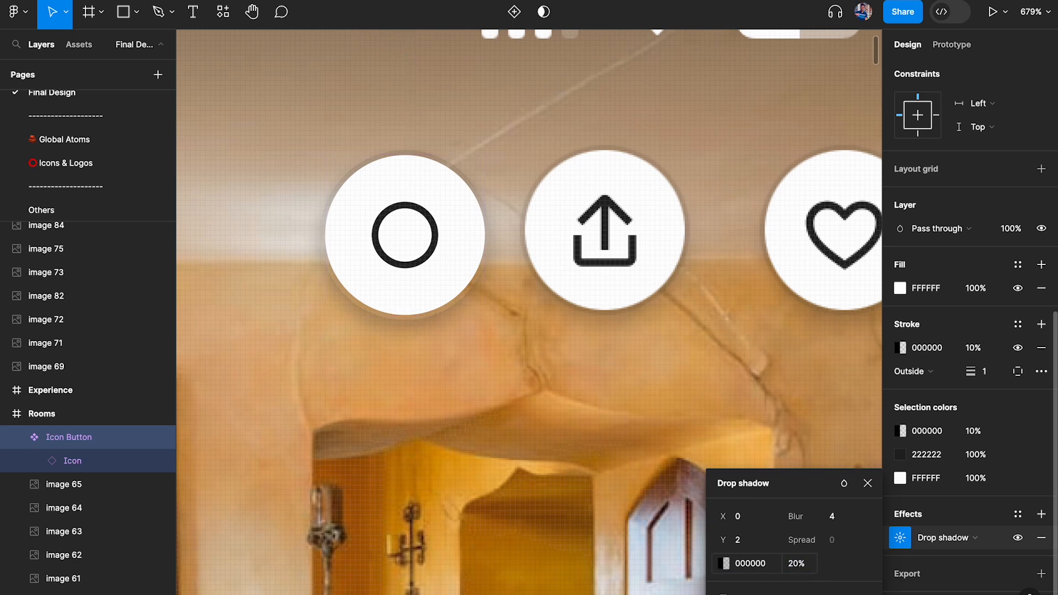
{"action": "left_click", "coordinate": [715, 384]}
{"action": "scroll", "coordinate": [714, 383], "scroll_direction": "down", "scroll_amount": 3}
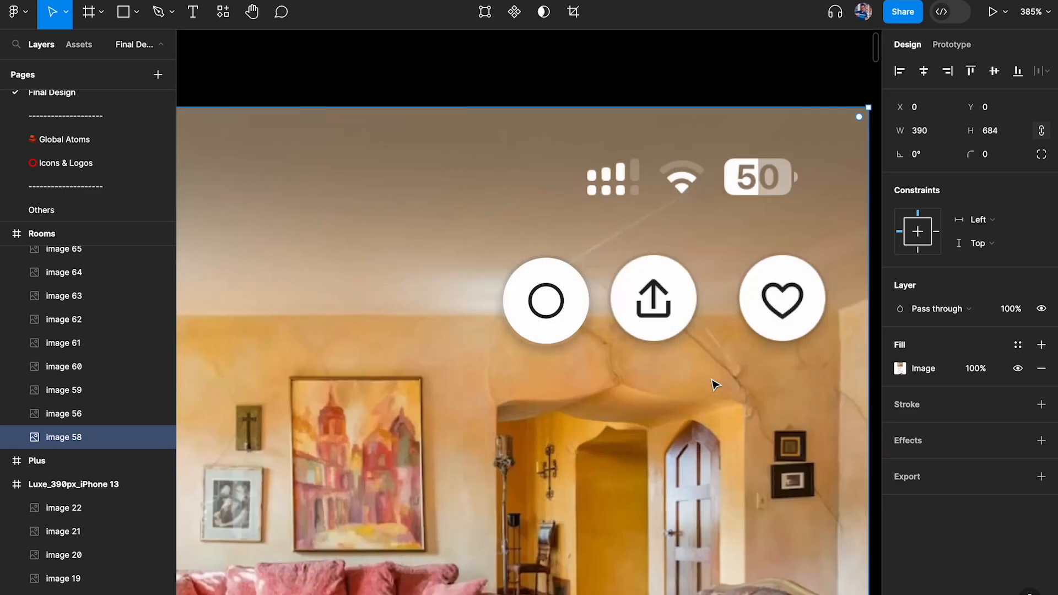
{"action": "scroll", "coordinate": [591, 305], "scroll_direction": "up", "scroll_amount": 2}
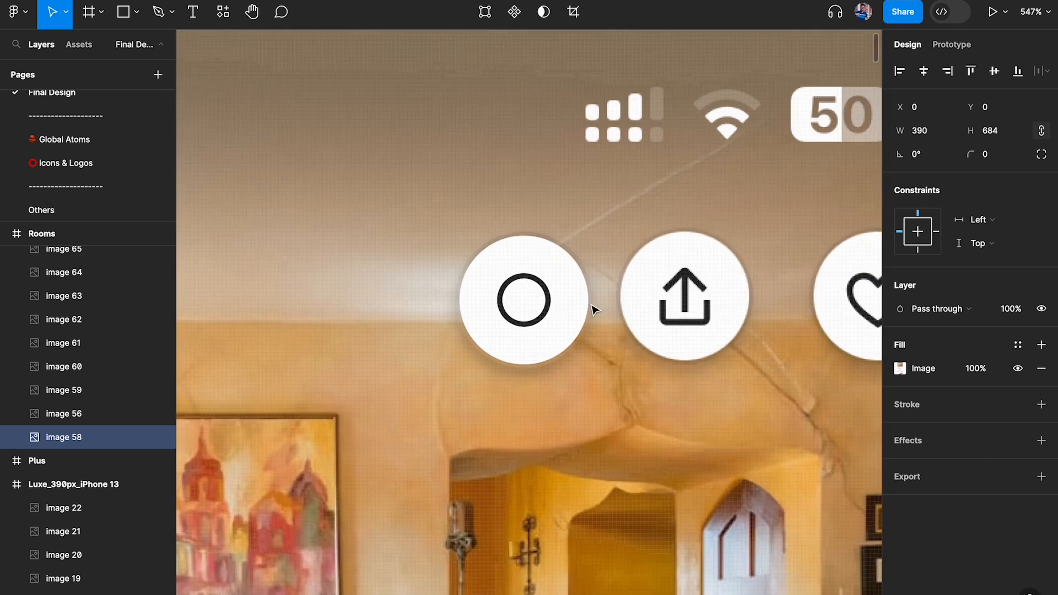
{"action": "scroll", "coordinate": [502, 457], "scroll_direction": "down", "scroll_amount": 2}
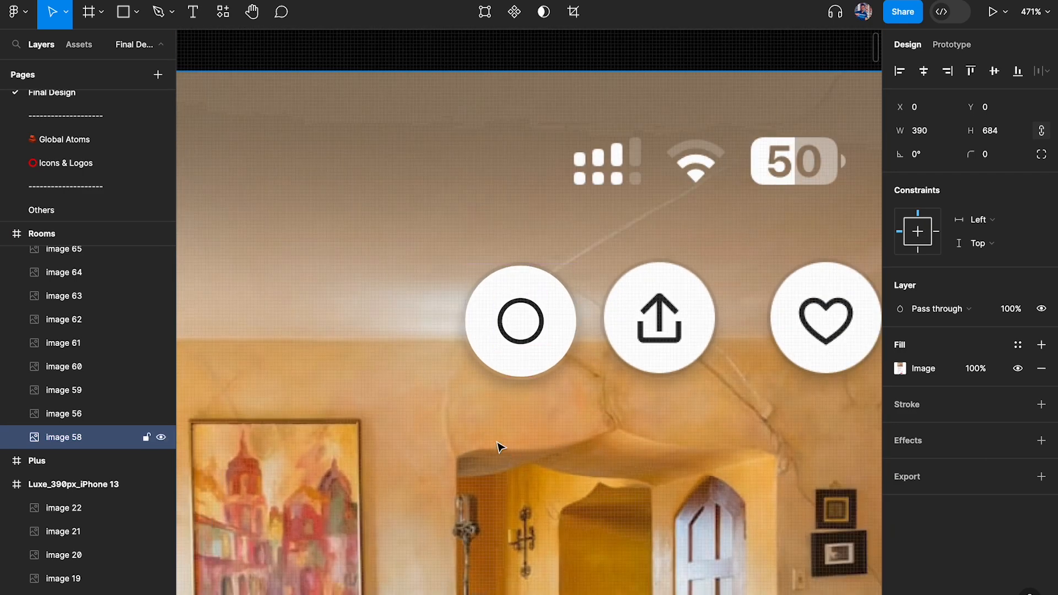
Cut the main Icon Button component from the Rooms screen
{"action": "left_click", "coordinate": [488, 337]}
{"action": "scroll", "coordinate": [997, 421], "scroll_direction": "down", "scroll_amount": 8}
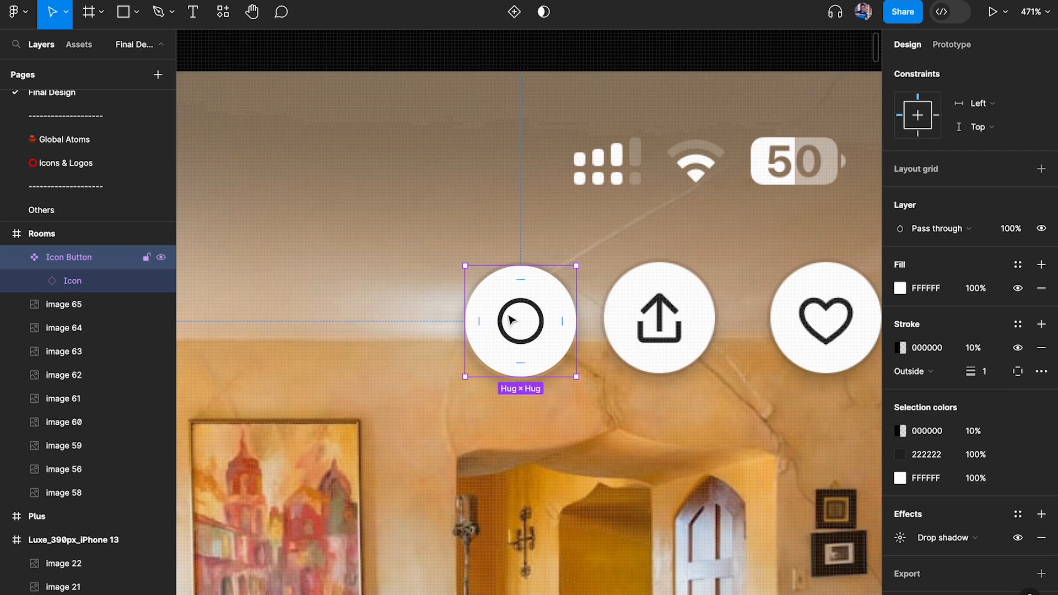
{"action": "key", "text": "super+x"}
Delete the empty white frame beside the Luxe screen
{"action": "scroll", "coordinate": [512, 320], "scroll_direction": "down", "scroll_amount": 10}
{"action": "scroll", "coordinate": [513, 320], "scroll_direction": "left", "scroll_amount": 10}
{"action": "scroll", "coordinate": [512, 320], "scroll_direction": "left", "scroll_amount": 10}
{"action": "scroll", "coordinate": [512, 320], "scroll_direction": "down", "scroll_amount": 5}
{"action": "scroll", "coordinate": [600, 307], "scroll_direction": "left", "scroll_amount": 4}
{"action": "scroll", "coordinate": [822, 301], "scroll_direction": "up", "scroll_amount": 3}
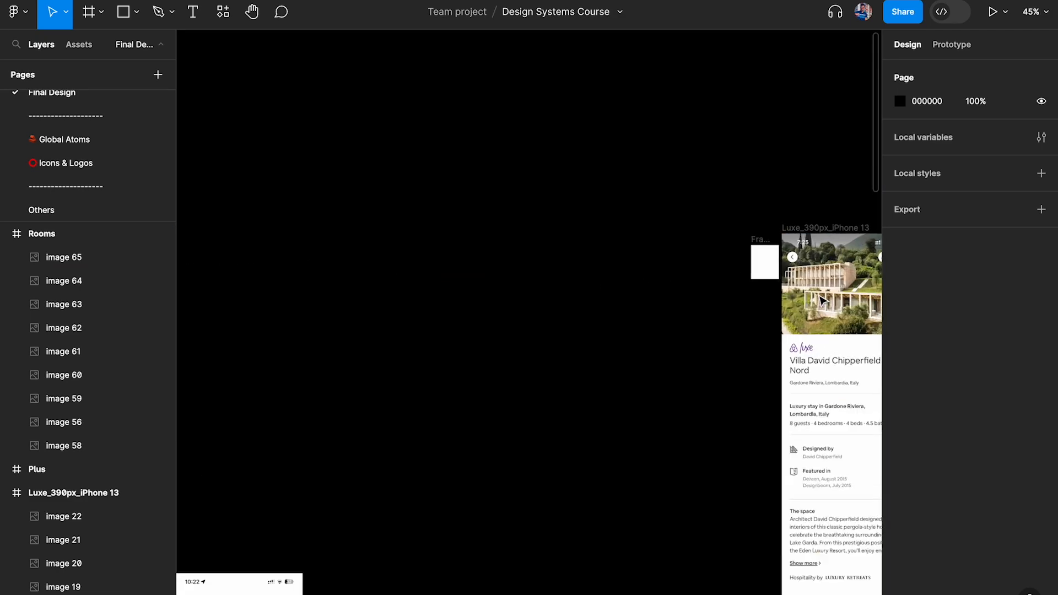
{"action": "left_click", "coordinate": [765, 269]}
{"action": "key", "text": "Delete"}
Paste the Icon Button component onto the Luxe screen and position it below the share and heart buttons
{"action": "scroll", "coordinate": [377, 364], "scroll_direction": "left", "scroll_amount": 10}
{"action": "scroll", "coordinate": [376, 364], "scroll_direction": "up", "scroll_amount": 2}
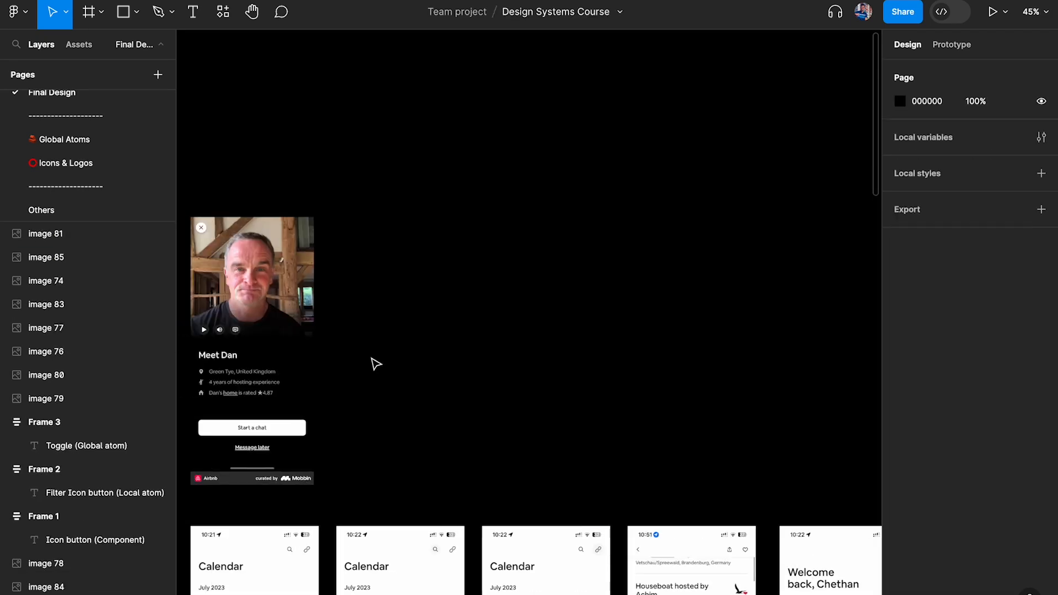
{"action": "scroll", "coordinate": [377, 364], "scroll_direction": "down", "scroll_amount": 4}
{"action": "scroll", "coordinate": [378, 366], "scroll_direction": "left", "scroll_amount": 4}
{"action": "scroll", "coordinate": [583, 363], "scroll_direction": "right", "scroll_amount": 10}
{"action": "scroll", "coordinate": [585, 366], "scroll_direction": "up", "scroll_amount": 2}
{"action": "scroll", "coordinate": [584, 365], "scroll_direction": "down", "scroll_amount": 3}
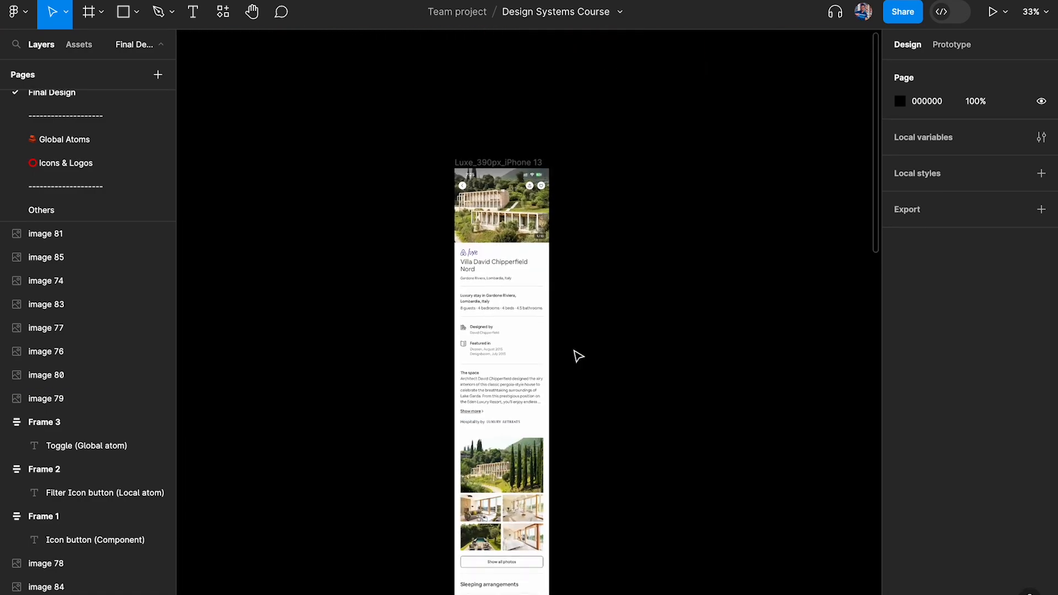
{"action": "scroll", "coordinate": [491, 187], "scroll_direction": "up", "scroll_amount": 4}
{"action": "scroll", "coordinate": [611, 187], "scroll_direction": "up", "scroll_amount": 5}
{"action": "scroll", "coordinate": [612, 190], "scroll_direction": "up", "scroll_amount": 5}
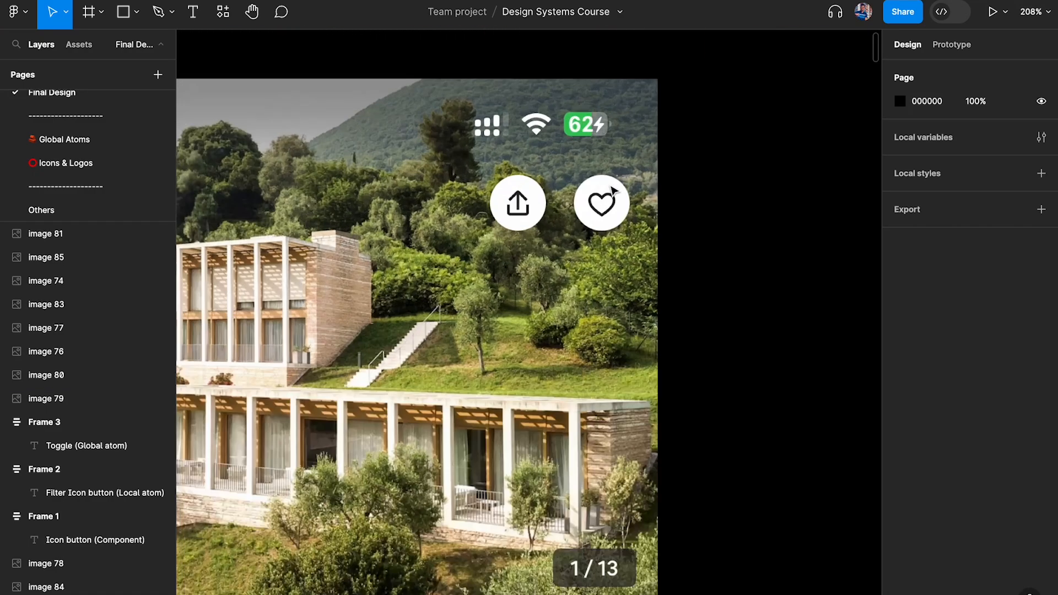
{"action": "key", "text": "ctrl+v"}
{"action": "scroll", "coordinate": [547, 305], "scroll_direction": "up", "scroll_amount": 1}
{"action": "left_click_drag", "start_coordinate": [547, 305], "coordinate": [513, 316]}
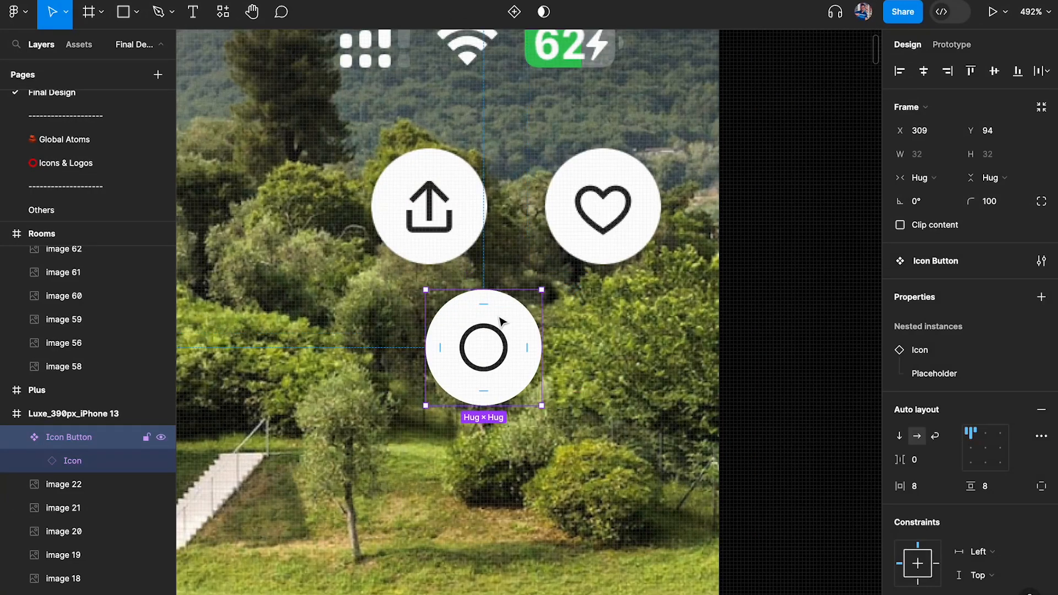
Move the main Icon Button component off the Luxe screen and place an instance of it below the share and heart buttons
{"action": "scroll", "coordinate": [512, 316], "scroll_direction": "up", "scroll_amount": 2}
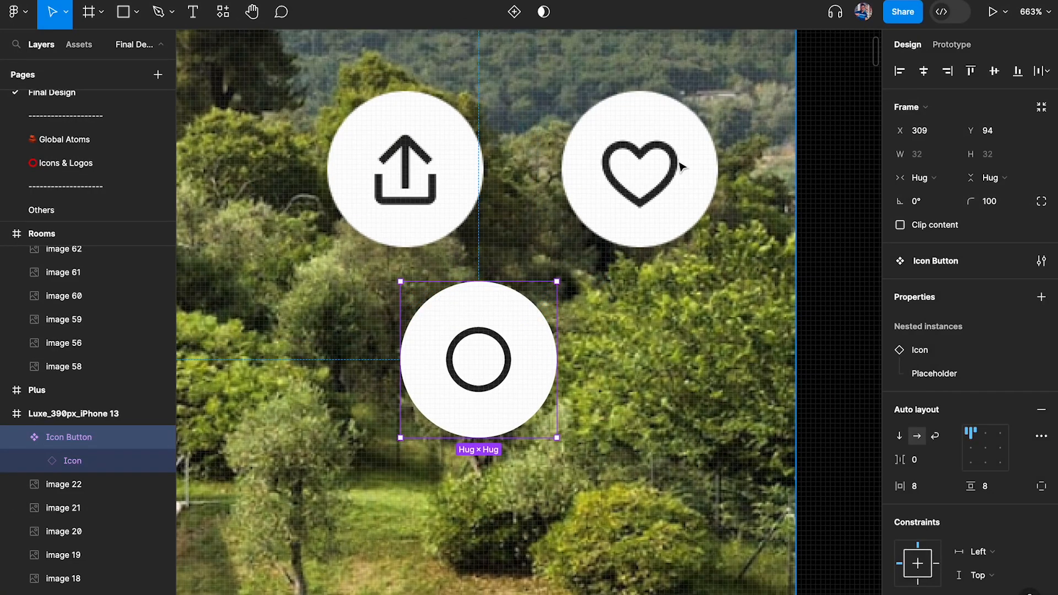
{"action": "scroll", "coordinate": [513, 368], "scroll_direction": "right", "scroll_amount": 1}
{"action": "left_click_drag", "start_coordinate": [452, 332], "coordinate": [357, 332]}
{"action": "scroll", "coordinate": [370, 331], "scroll_direction": "down", "scroll_amount": 4}
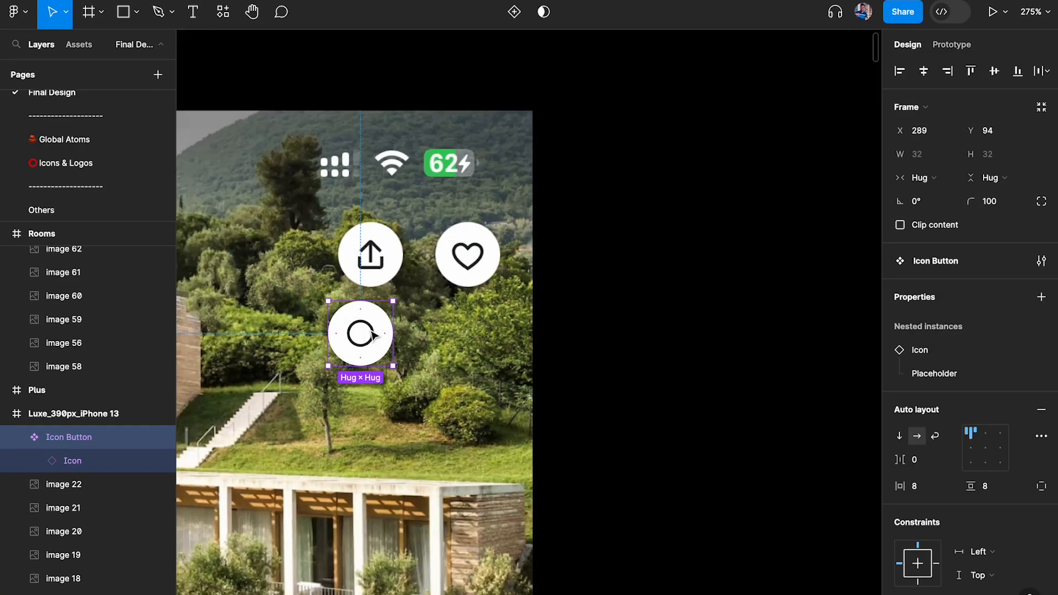
{"action": "scroll", "coordinate": [660, 327], "scroll_direction": "down", "scroll_amount": 5}
{"action": "left_click_drag", "start_coordinate": [678, 329], "coordinate": [807, 414]}
{"action": "scroll", "coordinate": [480, 197], "scroll_direction": "up", "scroll_amount": 2}
{"action": "scroll", "coordinate": [816, 411], "scroll_direction": "up", "scroll_amount": 6}
{"action": "left_click_drag", "start_coordinate": [563, 304], "coordinate": [536, 277]}
Swap the Icon Button instance's Icon Name to Heart and place a duplicate of the instance beside it
{"action": "left_click", "coordinate": [1006, 316]}
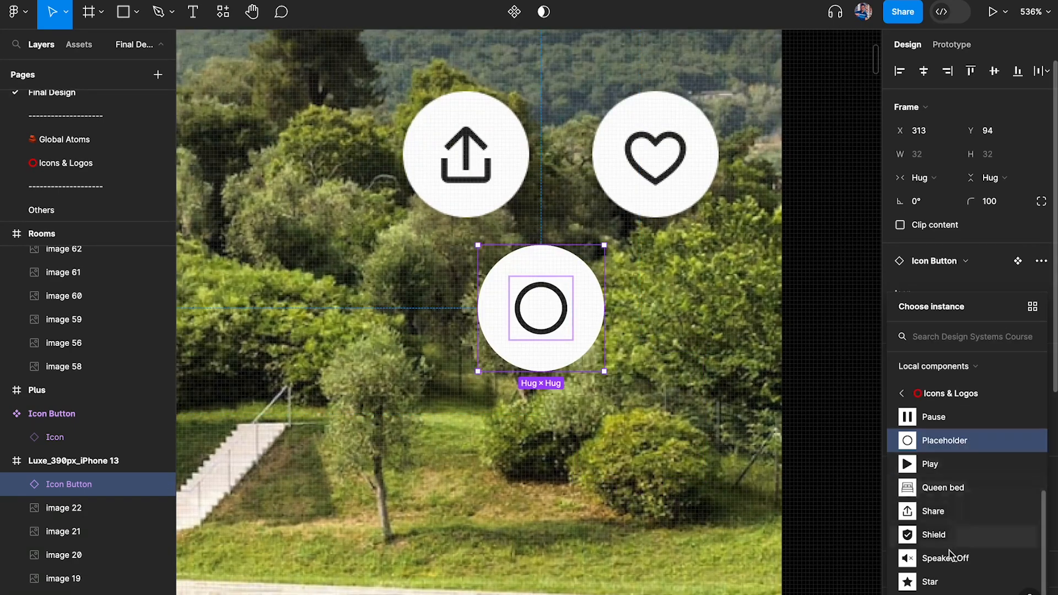
{"action": "scroll", "coordinate": [950, 546], "scroll_direction": "up", "scroll_amount": 3}
{"action": "left_click", "coordinate": [932, 512]}
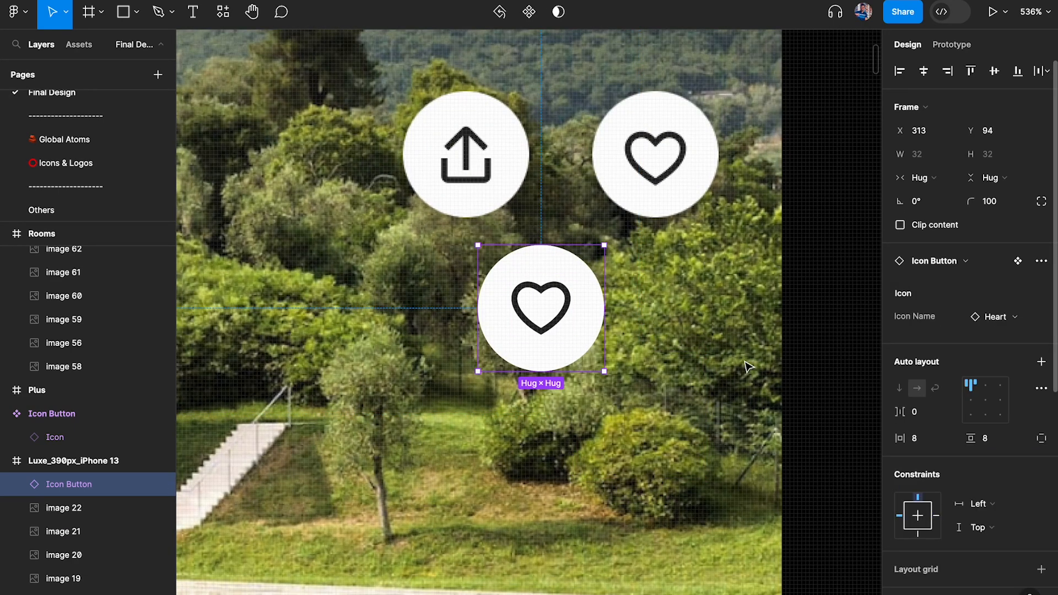
{"action": "scroll", "coordinate": [641, 302], "scroll_direction": "up", "scroll_amount": 1}
{"action": "left_click_drag", "start_coordinate": [511, 309], "coordinate": [601, 374]}
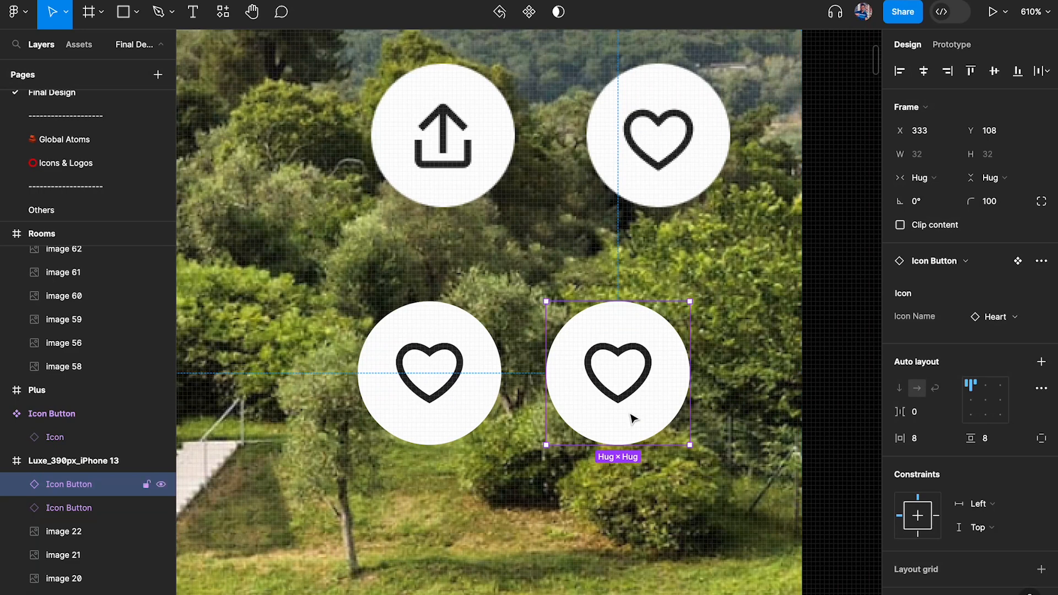
Go to the main component of the duplicate's nested icon and inspect its Placeholder instance
{"action": "double_click", "coordinate": [651, 364]}
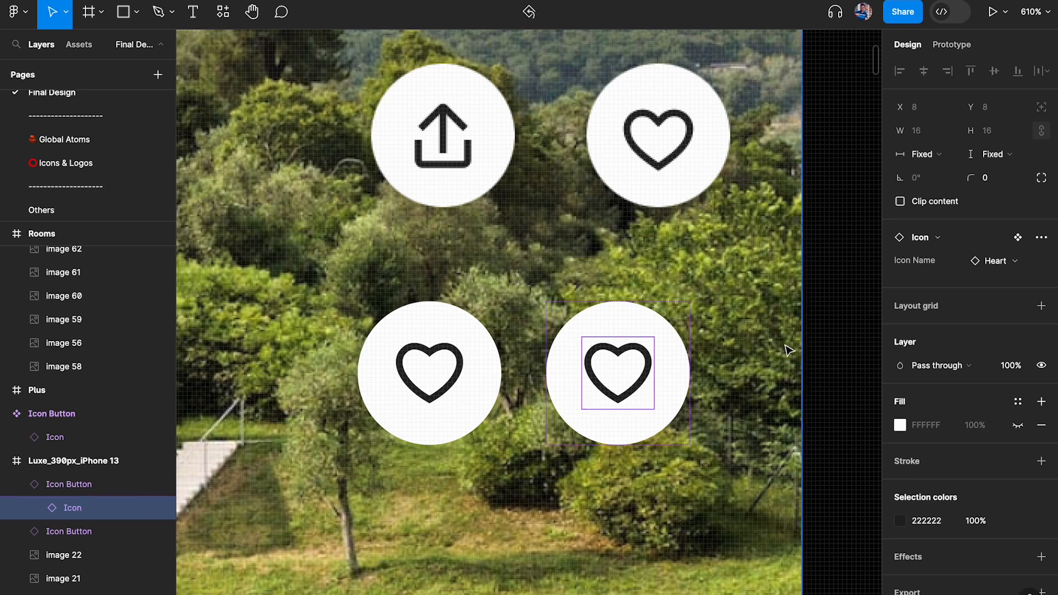
{"action": "left_click", "coordinate": [1019, 238]}
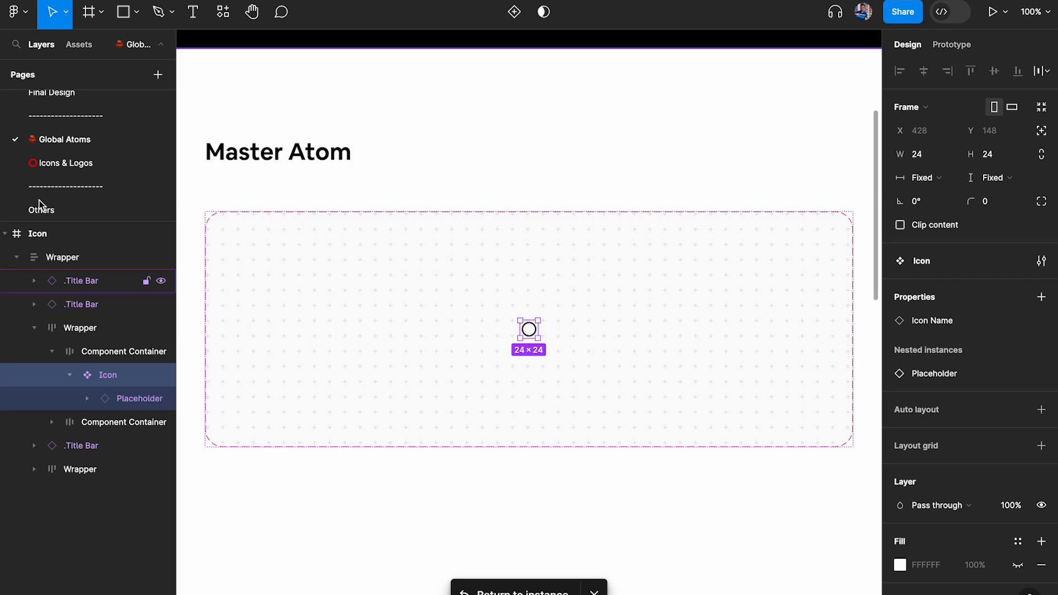
{"action": "left_click", "coordinate": [108, 399]}
{"action": "scroll", "coordinate": [66, 165], "scroll_direction": "up", "scroll_amount": 1}
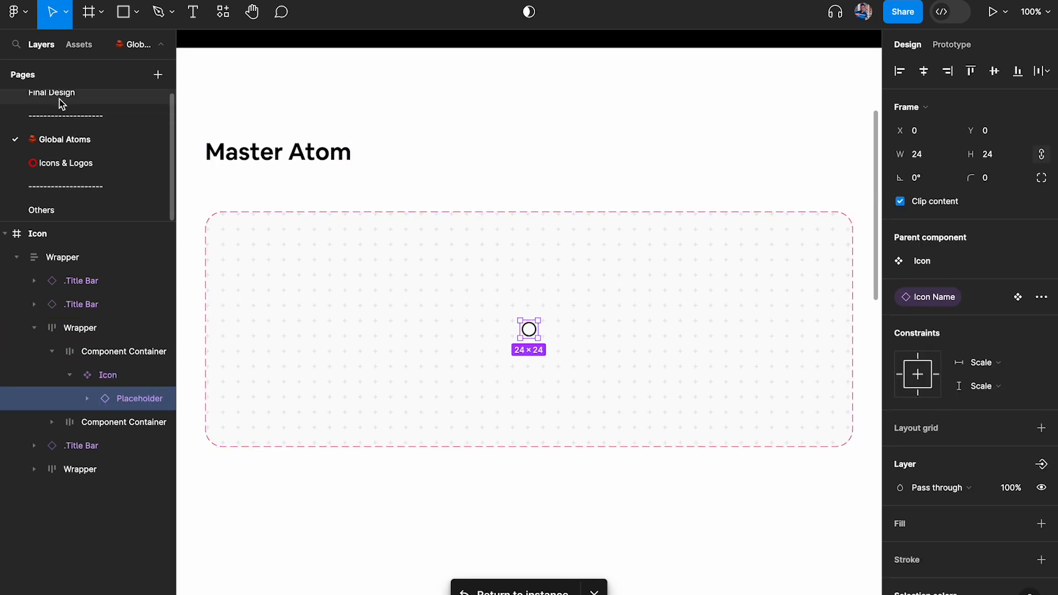
Add a second variant to the Heart icon component on the Icons & Logos page
{"action": "left_click", "coordinate": [55, 99]}
{"action": "left_click", "coordinate": [65, 168]}
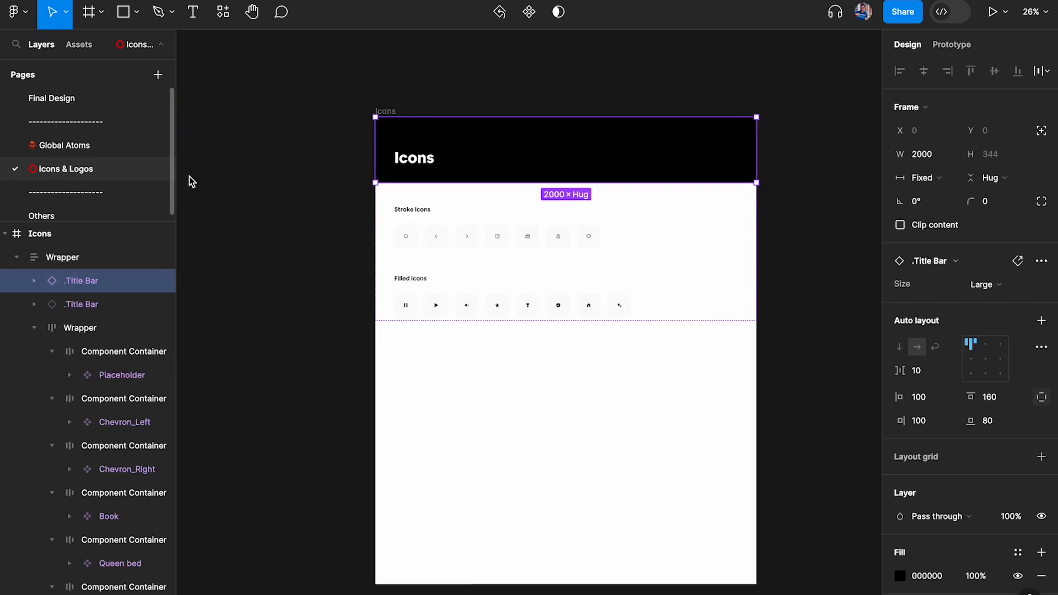
{"action": "scroll", "coordinate": [569, 234], "scroll_direction": "up", "scroll_amount": 5}
{"action": "scroll", "coordinate": [668, 259], "scroll_direction": "up", "scroll_amount": 5}
{"action": "double_click", "coordinate": [626, 264]}
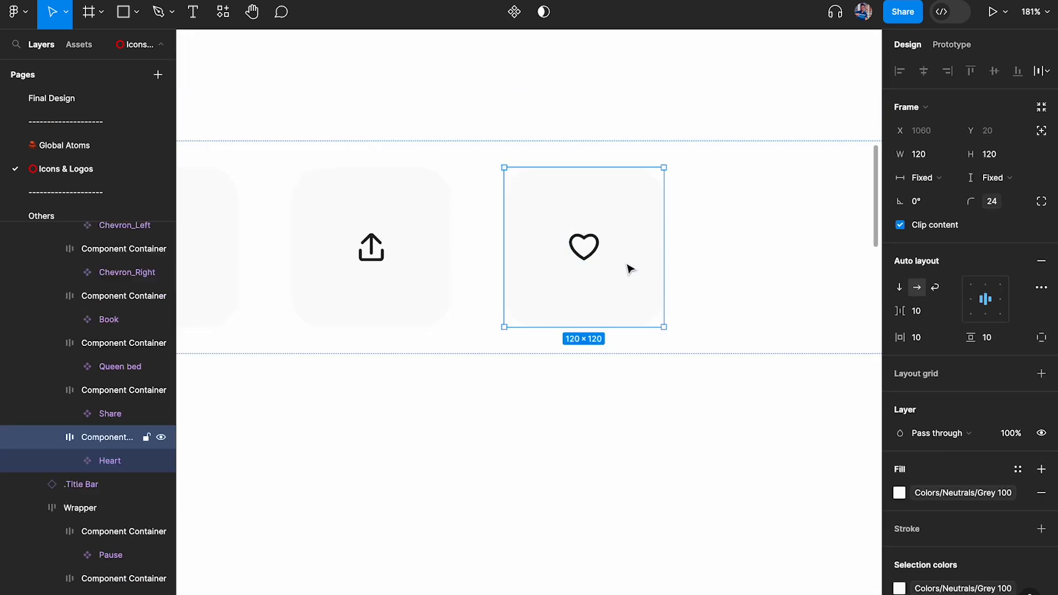
{"action": "double_click", "coordinate": [582, 244]}
{"action": "scroll", "coordinate": [581, 242], "scroll_direction": "right", "scroll_amount": 1}
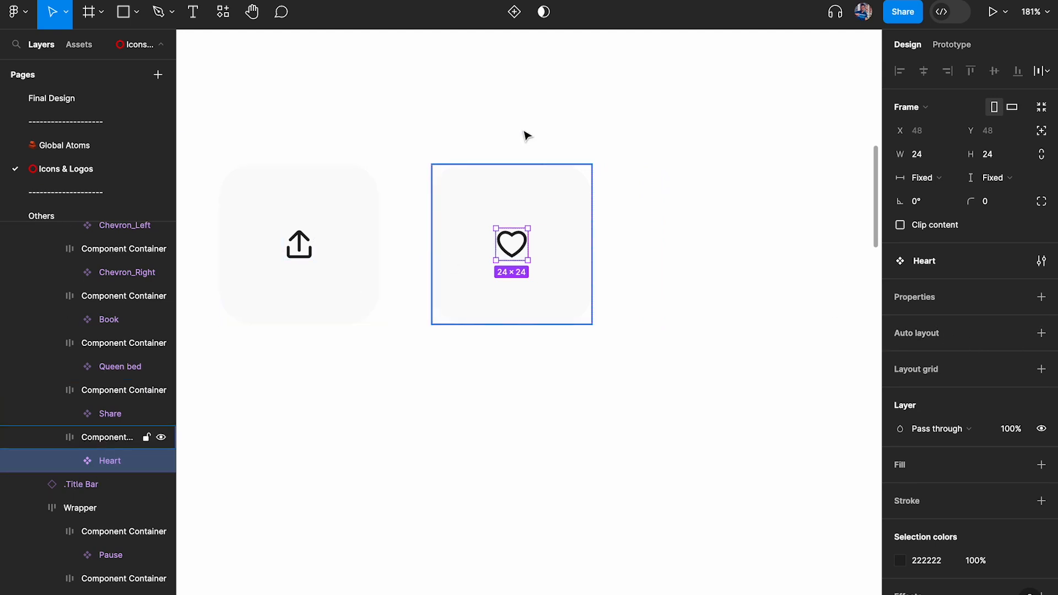
{"action": "left_click", "coordinate": [513, 12]}
{"action": "scroll", "coordinate": [565, 246], "scroll_direction": "up", "scroll_amount": 3}
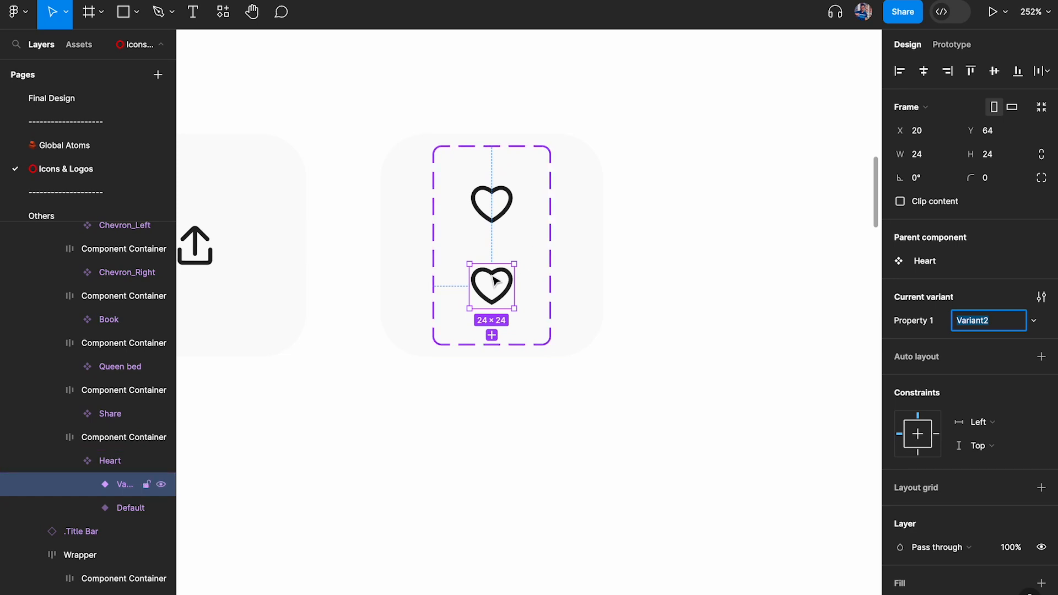
Paste the copied iPhone screenshot of the houseboat listing onto the Icons & Logos page
{"action": "left_click", "coordinate": [771, 208]}
{"action": "scroll", "coordinate": [772, 207], "scroll_direction": "down", "scroll_amount": 10}
{"action": "scroll", "coordinate": [771, 207], "scroll_direction": "right", "scroll_amount": 6}
{"action": "left_click", "coordinate": [721, 217]}
{"action": "key", "text": "ctrl+v"}
{"action": "key", "text": "ctrl+z"}
{"action": "key", "text": "ctrl+v"}
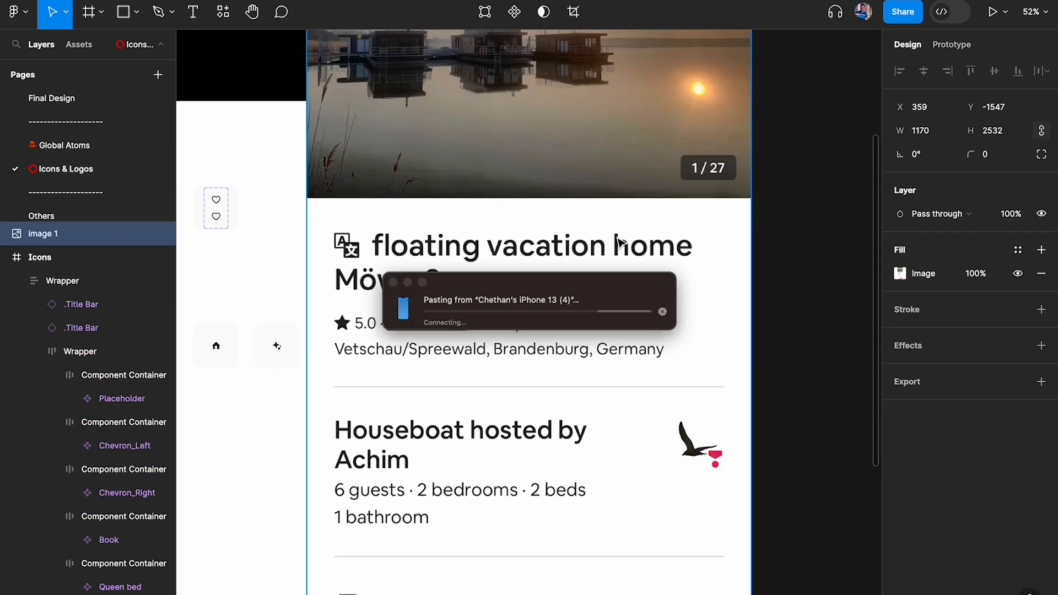
Scale the pasted screenshot to a third of its size, 390 × 844, and place it beside the Icons frame
{"action": "left_click", "coordinate": [925, 132]}
{"action": "type", "text": "/3"}
{"action": "key", "text": "Return"}
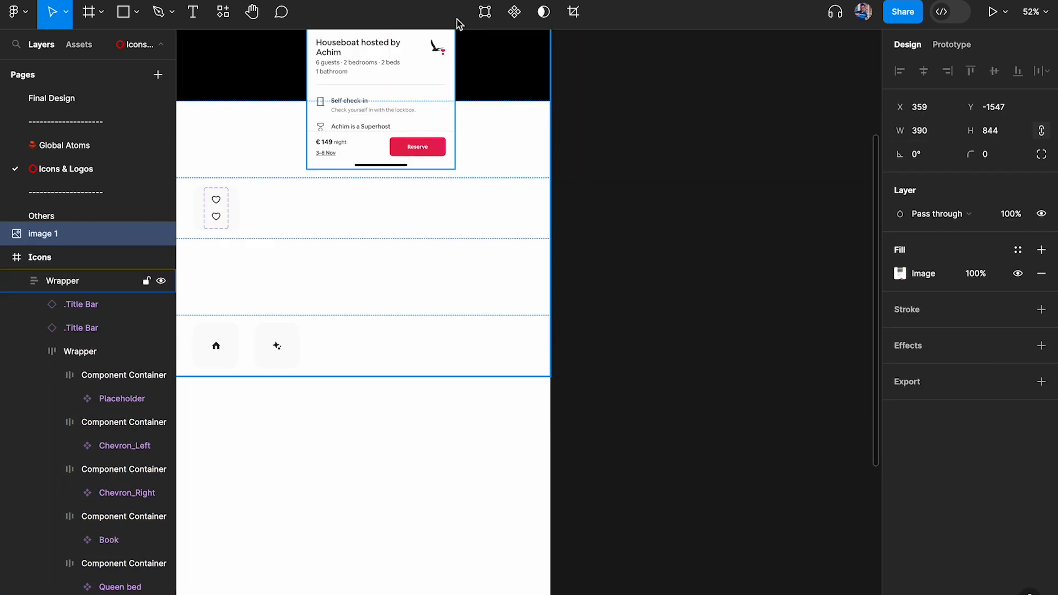
{"action": "left_click_drag", "start_coordinate": [424, 106], "coordinate": [674, 404]}
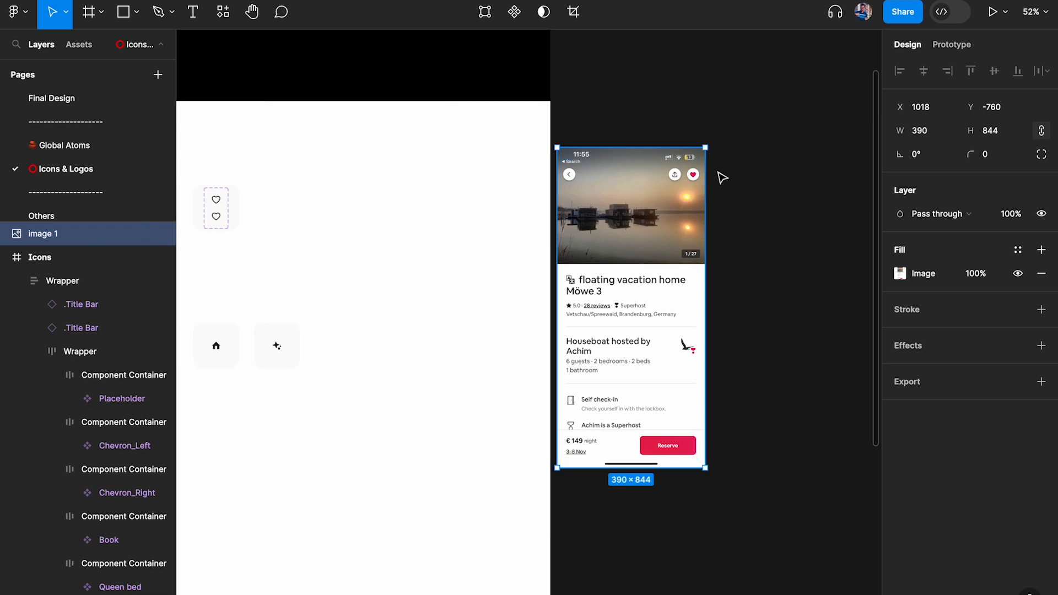
Draw a 31 × 25 rectangle beside the screenshot and fill it with the red CF3561 sampled from the filled heart
{"action": "scroll", "coordinate": [721, 177], "scroll_direction": "up", "scroll_amount": 10}
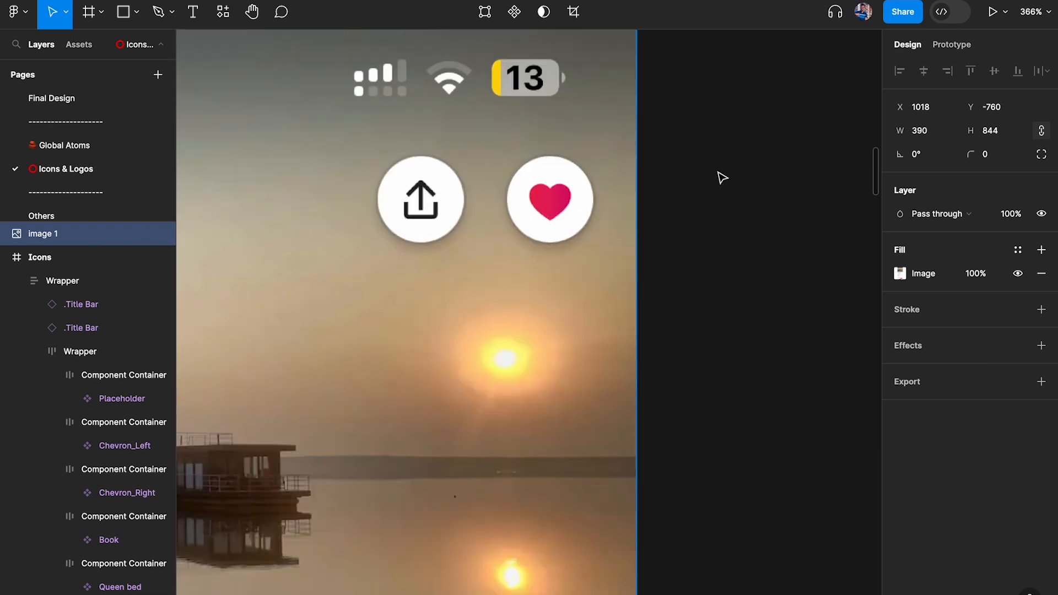
{"action": "scroll", "coordinate": [567, 217], "scroll_direction": "up", "scroll_amount": 5}
{"action": "key", "text": "r"}
{"action": "left_click_drag", "start_coordinate": [676, 158], "coordinate": [803, 261]}
{"action": "key", "text": "i"}
{"action": "left_click", "coordinate": [555, 184]}
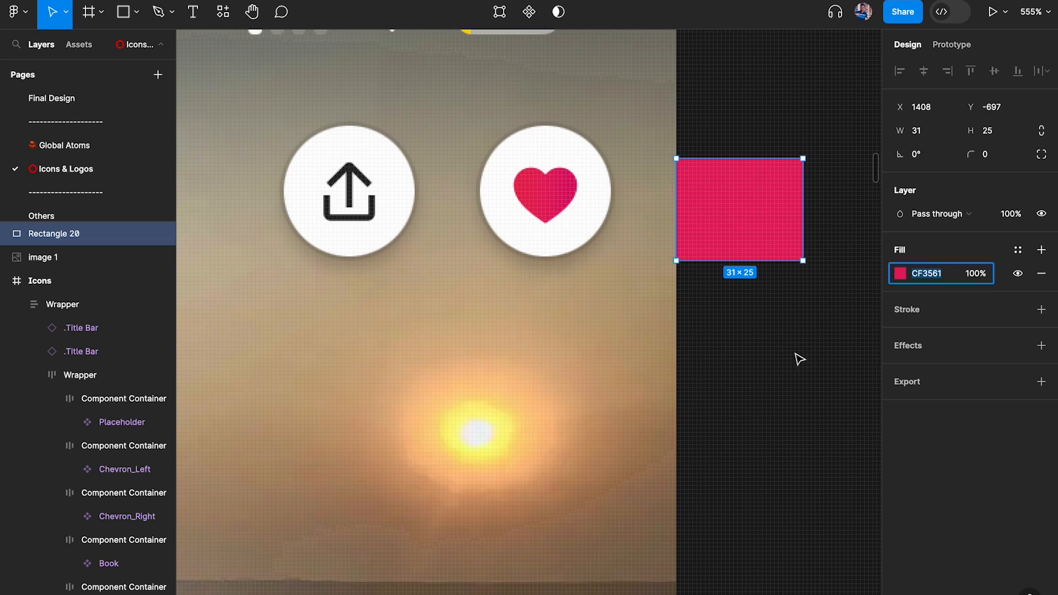
Delete the red sample rectangle and the pasted houseboat screenshot
{"action": "key", "text": "Delete"}
{"action": "left_click", "coordinate": [588, 273]}
{"action": "key", "text": "Delete"}
{"action": "scroll", "coordinate": [591, 275], "scroll_direction": "down", "scroll_amount": 4}
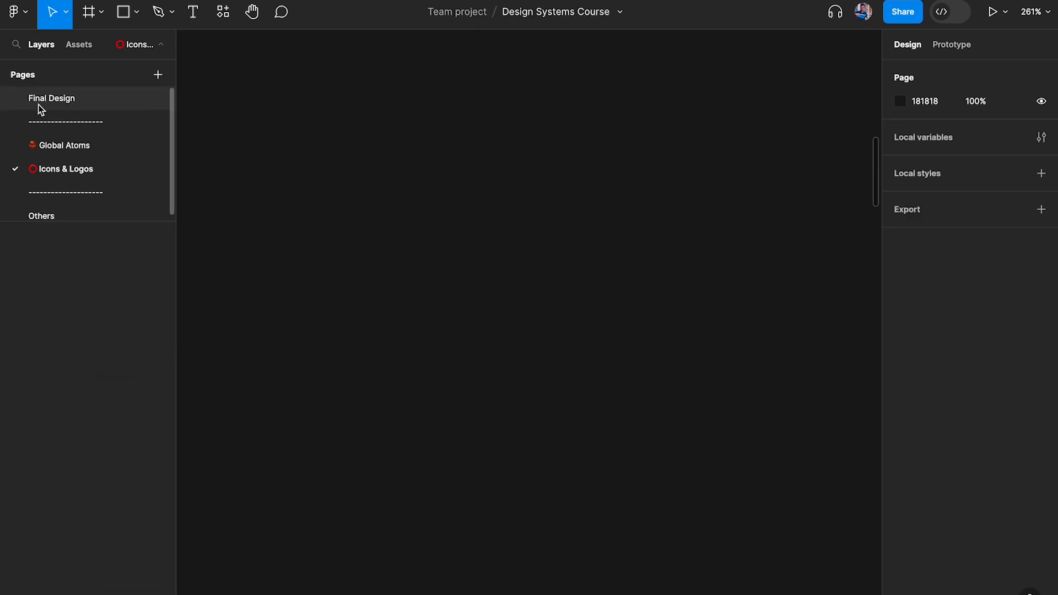
On the Final Design page, draw a 25 × 14 rectangle near the filled heart and fill it with CF3561
{"action": "left_click", "coordinate": [39, 103]}
{"action": "scroll", "coordinate": [240, 225], "scroll_direction": "up", "scroll_amount": 10}
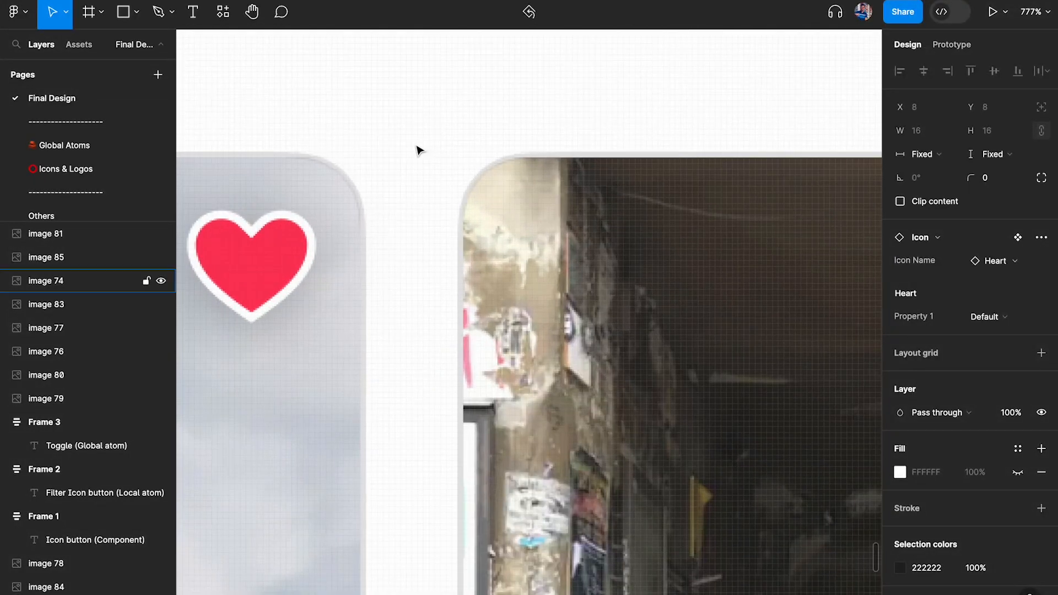
{"action": "key", "text": "r"}
{"action": "left_click_drag", "start_coordinate": [377, 106], "coordinate": [521, 187]}
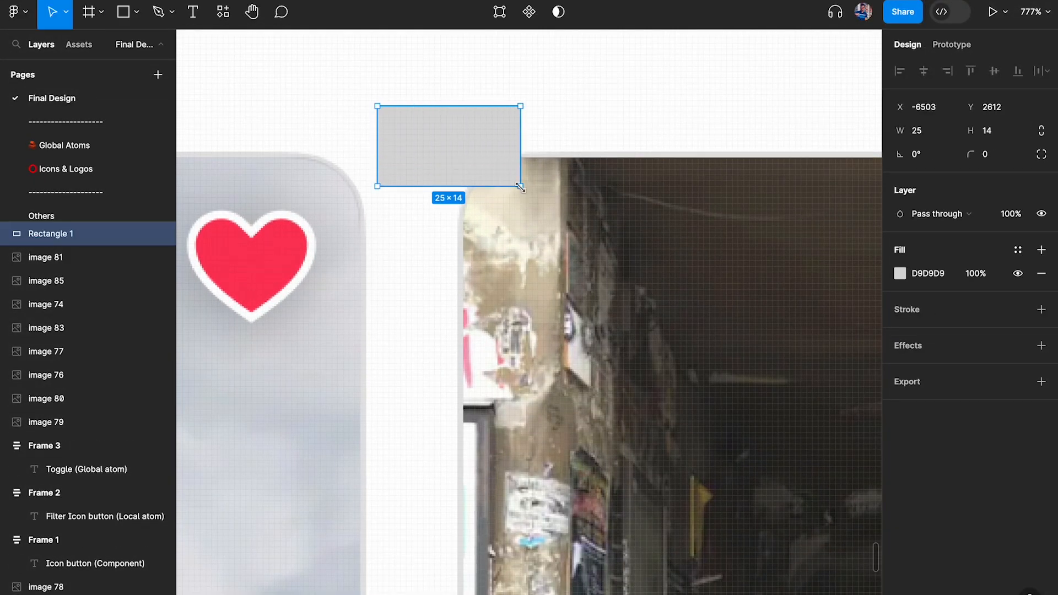
{"action": "left_click", "coordinate": [938, 274]}
{"action": "type", "text": "CF3561"}
{"action": "key", "text": "Return"}
Compare the rectangle's colour against the filled heart, place it beside the heart, and refill it with EA4B60 sampled from the heart
{"action": "left_click_drag", "start_coordinate": [432, 154], "coordinate": [312, 303]}
{"action": "left_click", "coordinate": [481, 171]}
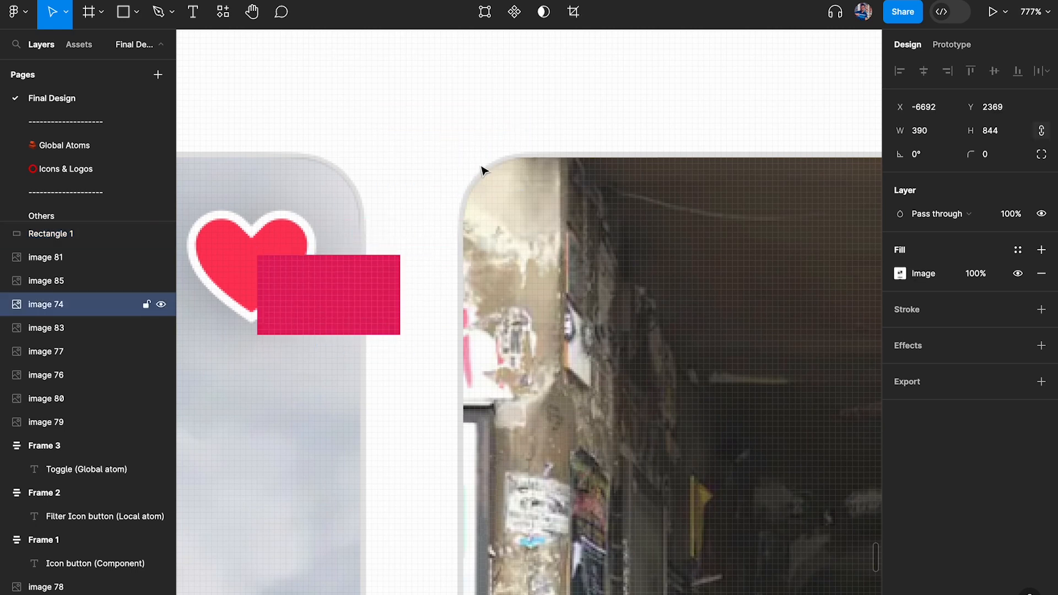
{"action": "scroll", "coordinate": [481, 171], "scroll_direction": "left", "scroll_amount": 3}
{"action": "left_click_drag", "start_coordinate": [444, 274], "coordinate": [573, 229]}
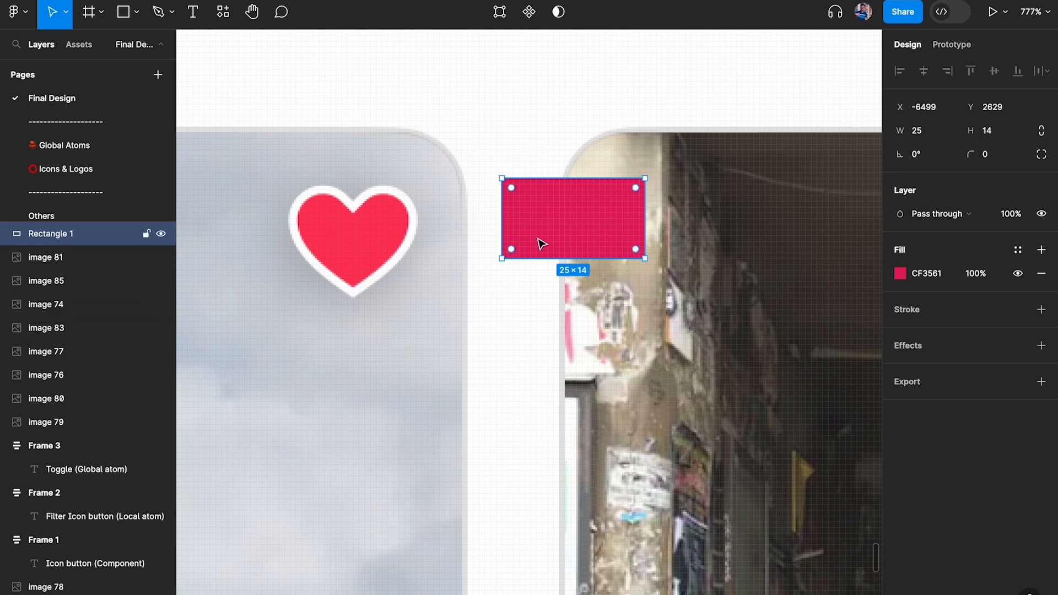
{"action": "key", "text": "i"}
{"action": "left_click", "coordinate": [407, 236]}
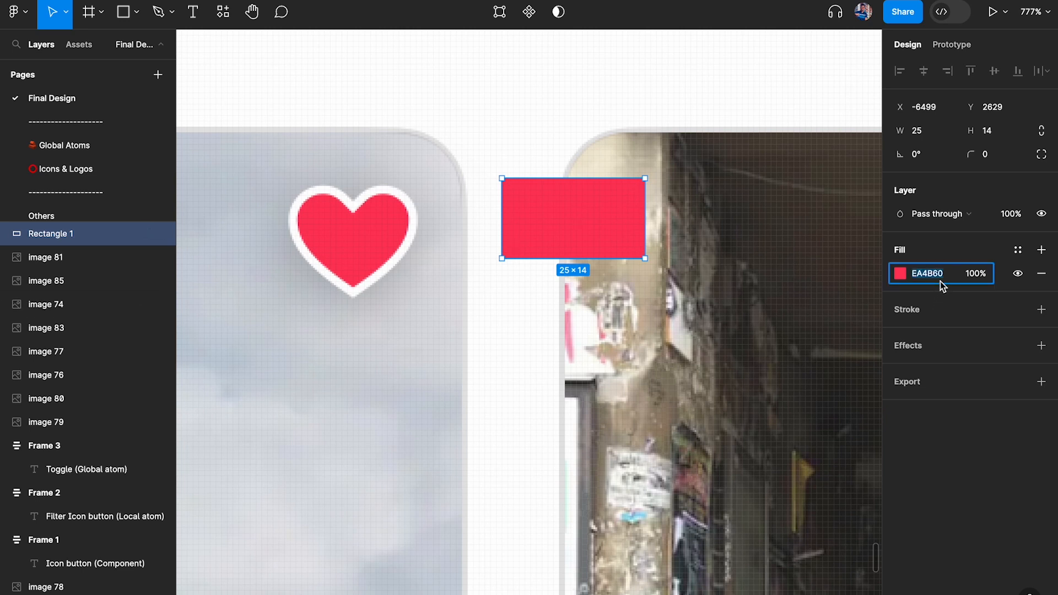
Delete the red sample rectangle beside the heart on the Final Design page
{"action": "left_click", "coordinate": [703, 293]}
{"action": "left_click", "coordinate": [571, 233]}
{"action": "key", "text": "Delete"}
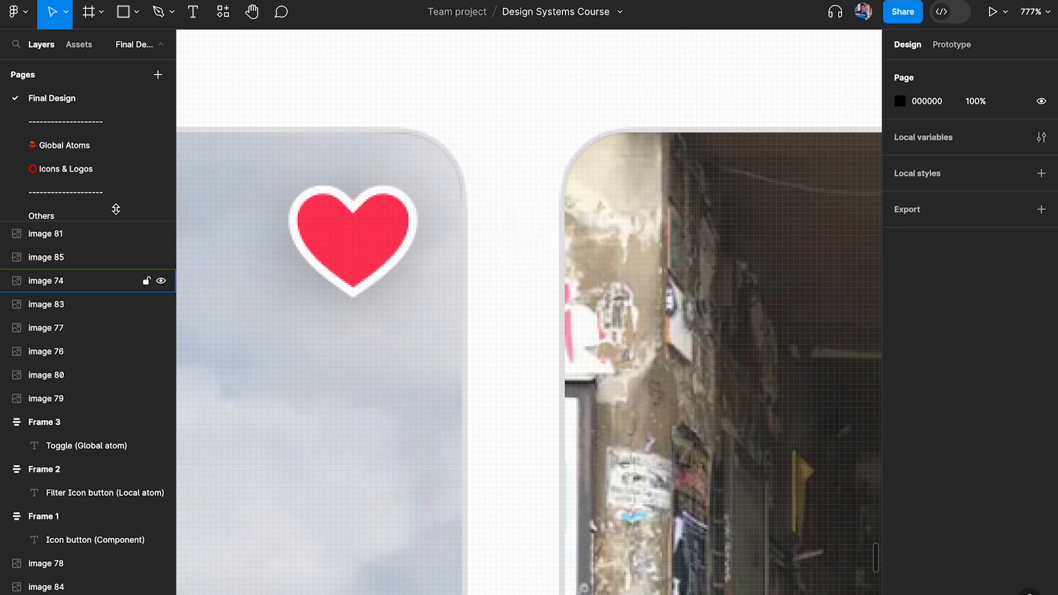
On the Icons & Logos page, set the fill of the Heart component's Variant2 shape to EA4B60
{"action": "left_click", "coordinate": [90, 169]}
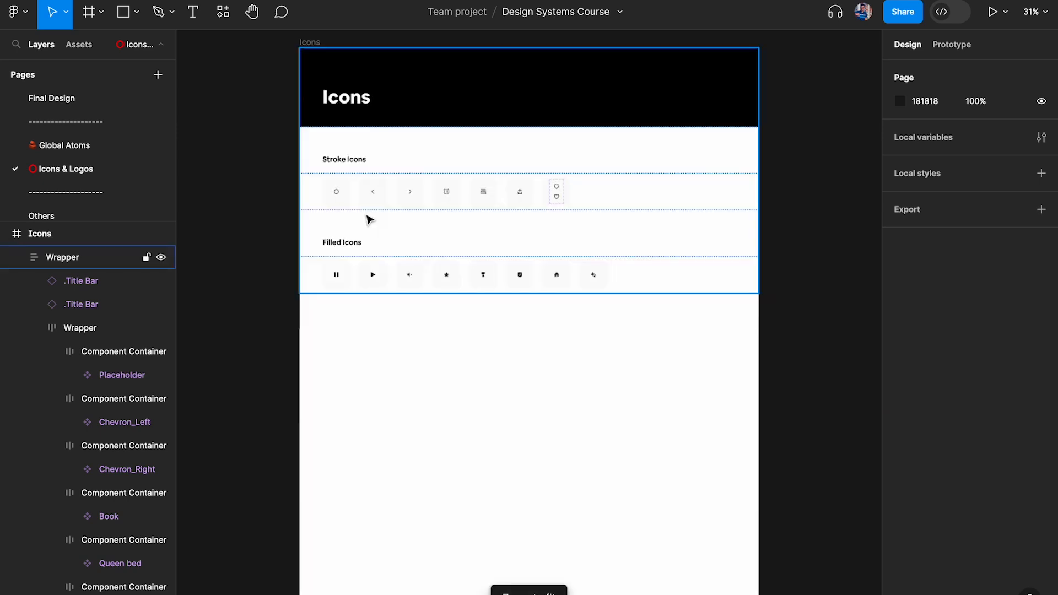
{"action": "scroll", "coordinate": [555, 193], "scroll_direction": "up", "scroll_amount": 5}
{"action": "scroll", "coordinate": [553, 192], "scroll_direction": "up", "scroll_amount": 5}
{"action": "left_click", "coordinate": [554, 192], "text": "super"}
{"action": "scroll", "coordinate": [553, 191], "scroll_direction": "up", "scroll_amount": 5}
{"action": "left_click", "coordinate": [927, 428]}
{"action": "type", "text": "EA4B60"}
{"action": "key", "text": "Return"}
Delete the inner outline points of Variant2's heart vector so the shape is solid red, and finish vector editing
{"action": "scroll", "coordinate": [524, 260], "scroll_direction": "down", "scroll_amount": 3}
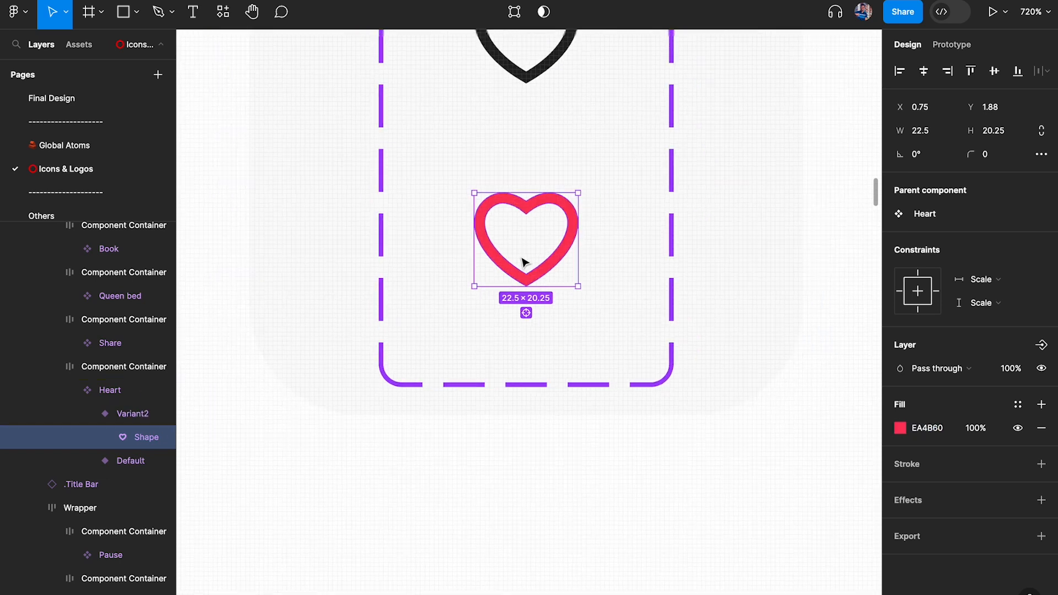
{"action": "scroll", "coordinate": [524, 262], "scroll_direction": "down", "scroll_amount": 2}
{"action": "scroll", "coordinate": [522, 240], "scroll_direction": "up", "scroll_amount": 4}
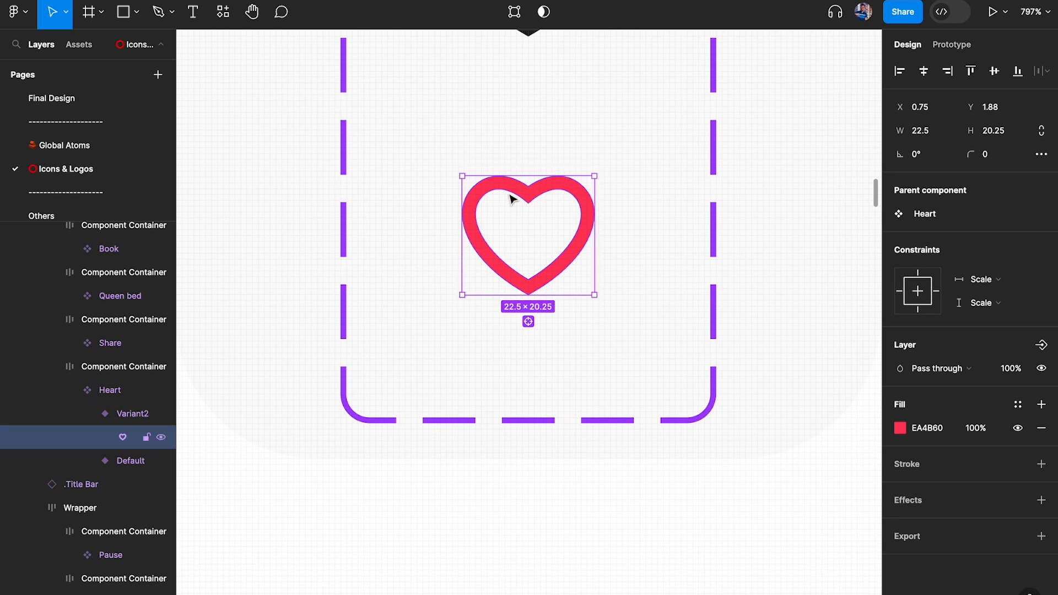
{"action": "scroll", "coordinate": [578, 229], "scroll_direction": "up", "scroll_amount": 5}
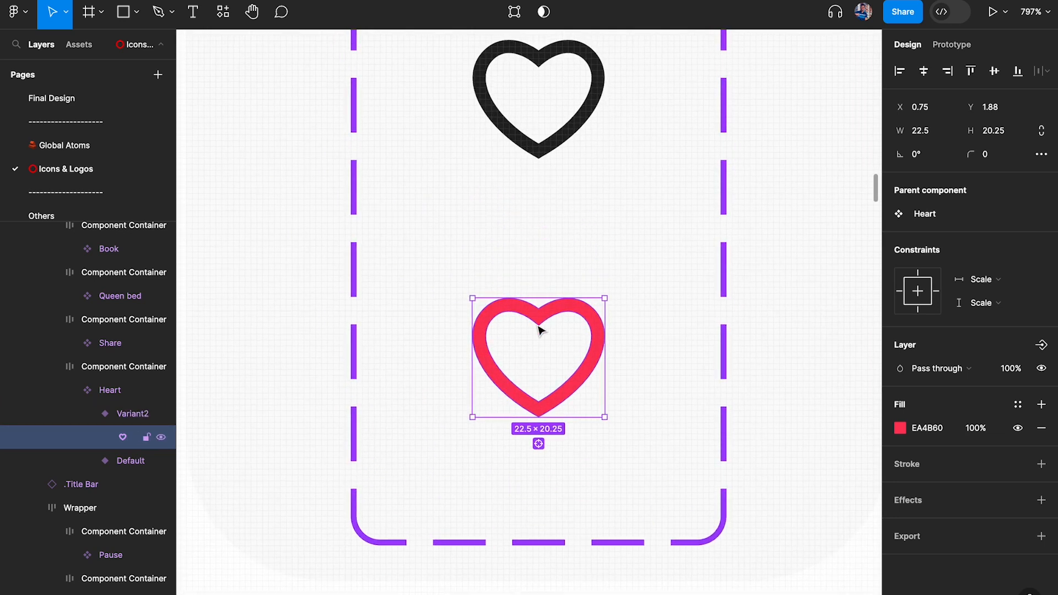
{"action": "scroll", "coordinate": [540, 330], "scroll_direction": "up", "scroll_amount": 2}
{"action": "double_click", "coordinate": [547, 323]}
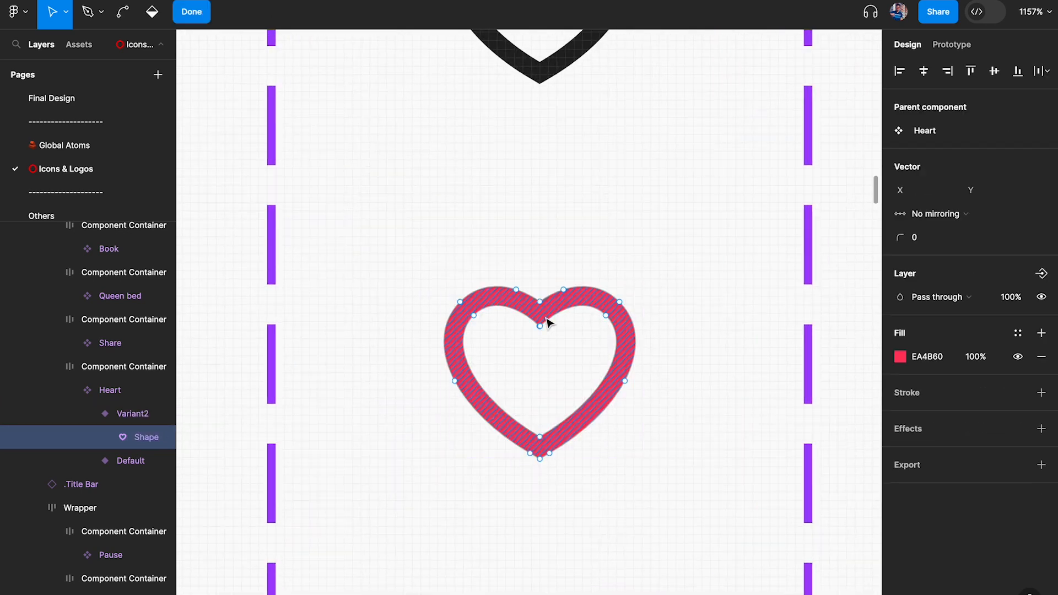
{"action": "left_click", "coordinate": [540, 326]}
{"action": "key", "text": "Delete"}
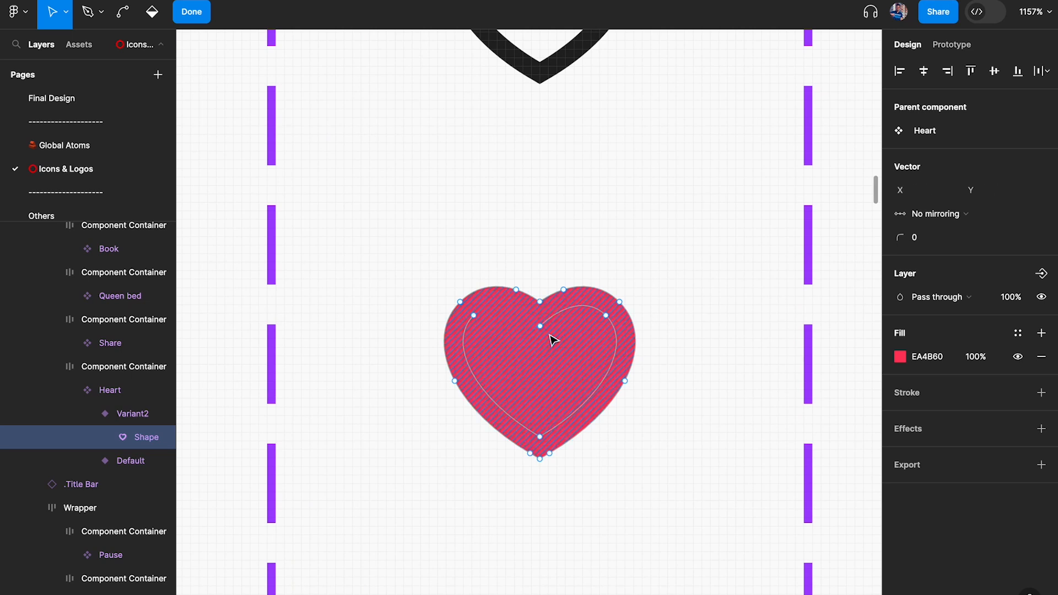
{"action": "left_click", "coordinate": [474, 315]}
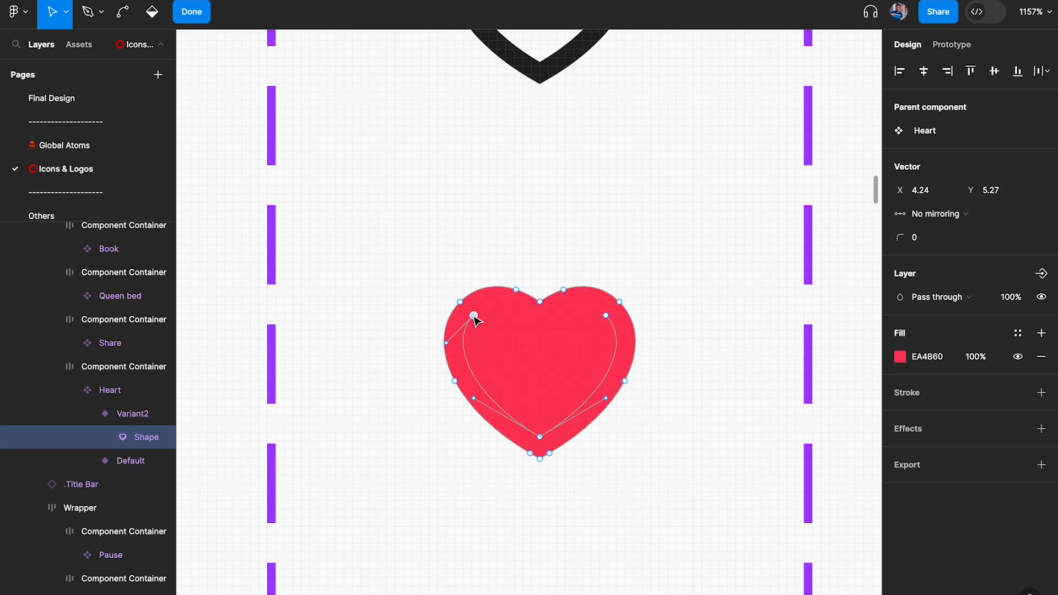
{"action": "left_click", "coordinate": [539, 437]}
{"action": "key", "text": "Delete"}
{"action": "key", "text": "Escape"}
{"action": "key", "text": "Escape"}
Select the Heart component set and rename its variant property to State
{"action": "scroll", "coordinate": [565, 357], "scroll_direction": "down", "scroll_amount": 5}
{"action": "left_click", "coordinate": [765, 300]}
{"action": "scroll", "coordinate": [765, 300], "scroll_direction": "down", "scroll_amount": 3}
{"action": "scroll", "coordinate": [764, 301], "scroll_direction": "right", "scroll_amount": 3}
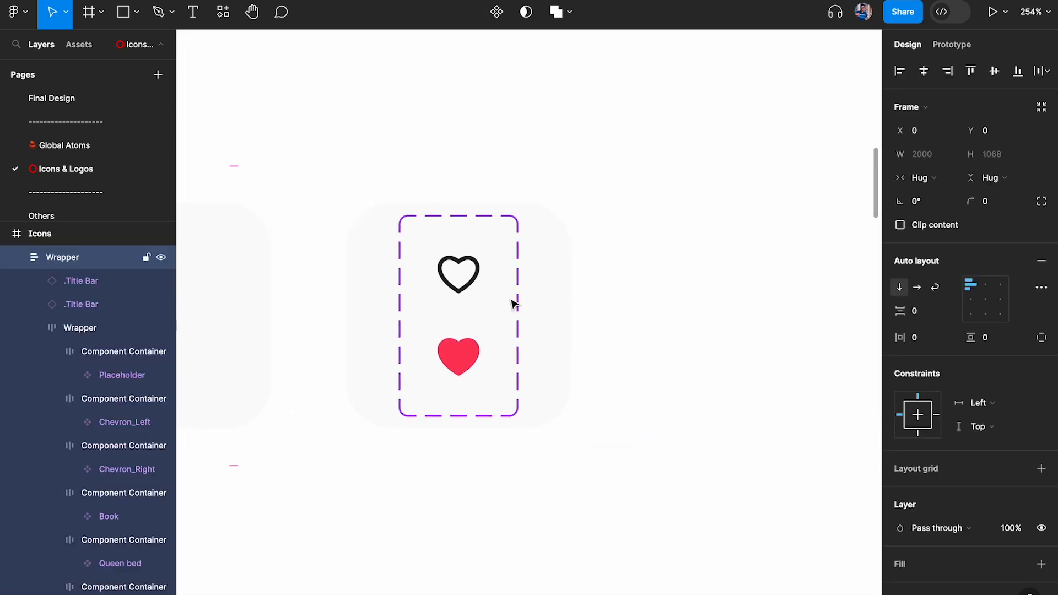
{"action": "scroll", "coordinate": [513, 304], "scroll_direction": "down", "scroll_amount": 3}
{"action": "left_click", "coordinate": [475, 300]}
{"action": "scroll", "coordinate": [475, 301], "scroll_direction": "up", "scroll_amount": 4}
{"action": "left_click", "coordinate": [475, 300]}
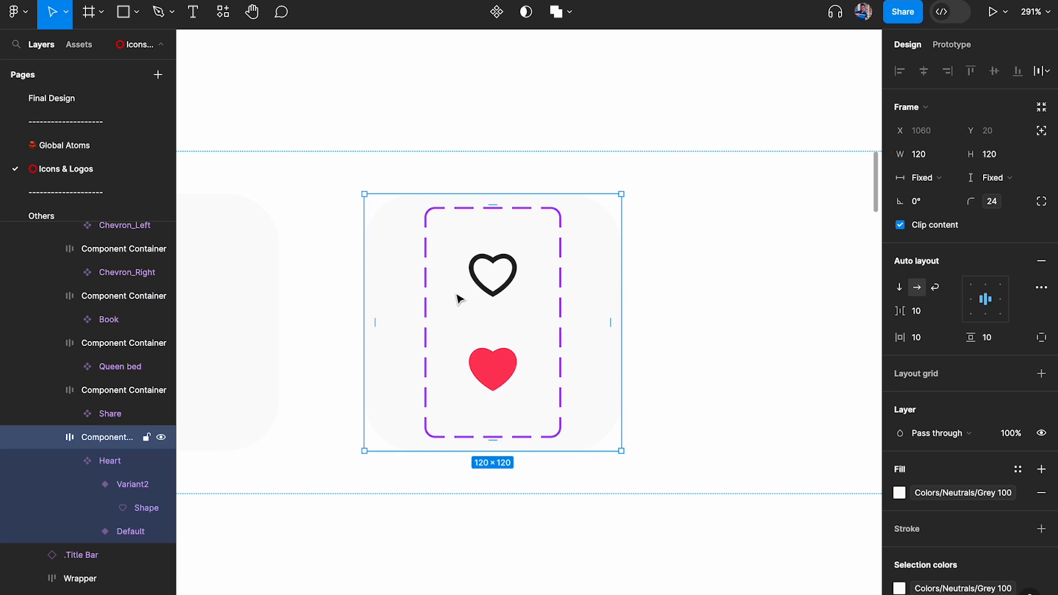
{"action": "left_click", "coordinate": [426, 287]}
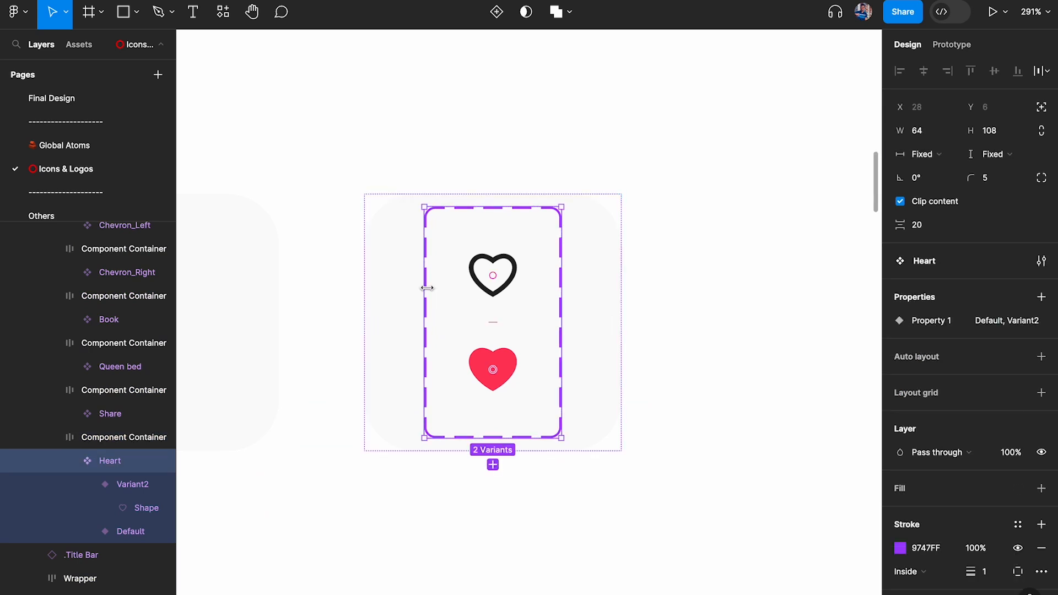
{"action": "double_click", "coordinate": [935, 322]}
{"action": "type", "text": "State"}
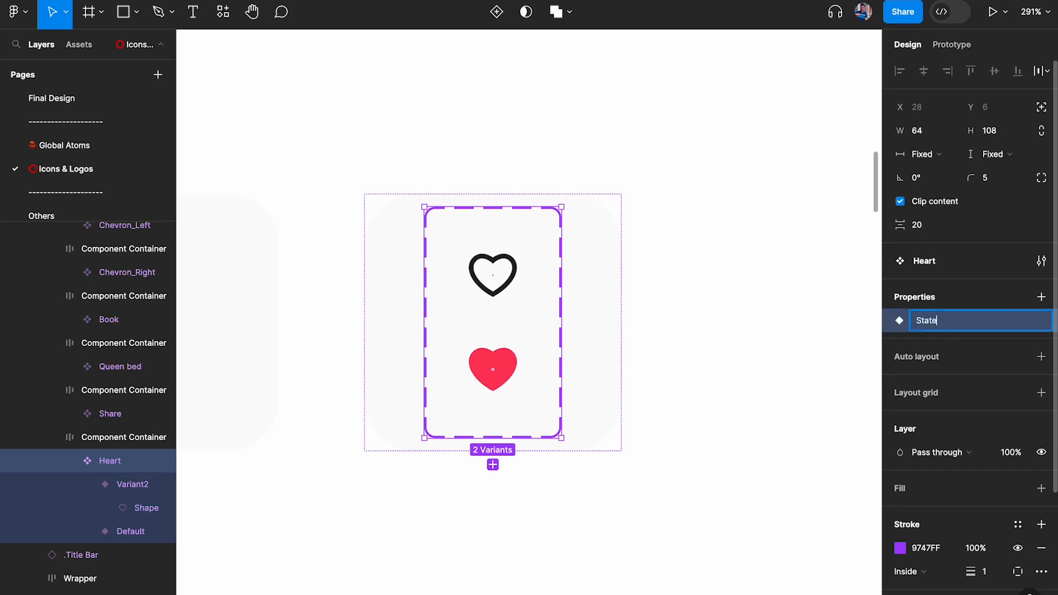
{"action": "key", "text": "Return"}
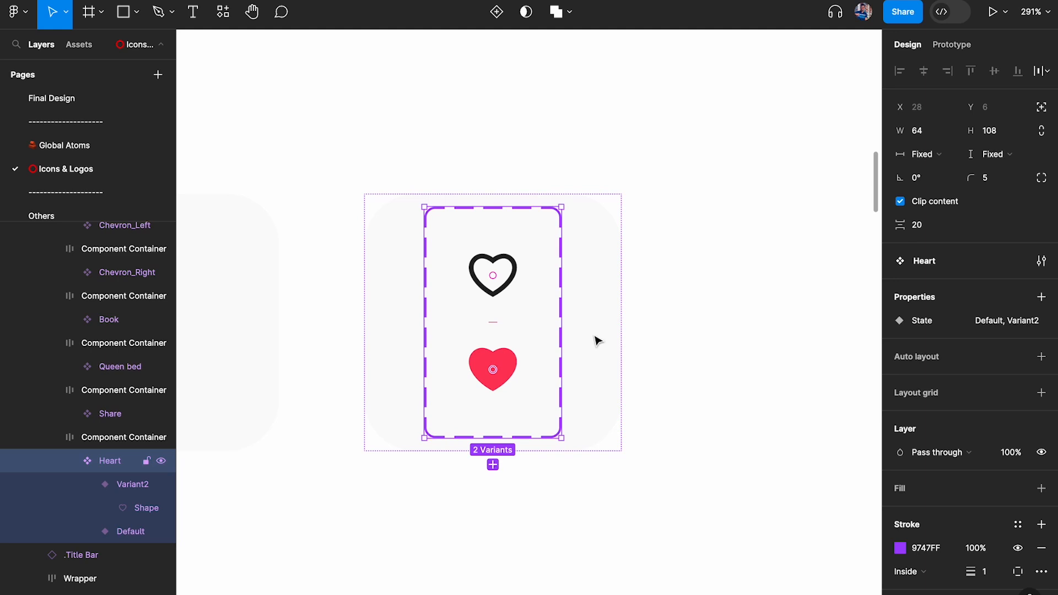
Rename the Heart component set's variant property to Selected
{"action": "double_click", "coordinate": [935, 322]}
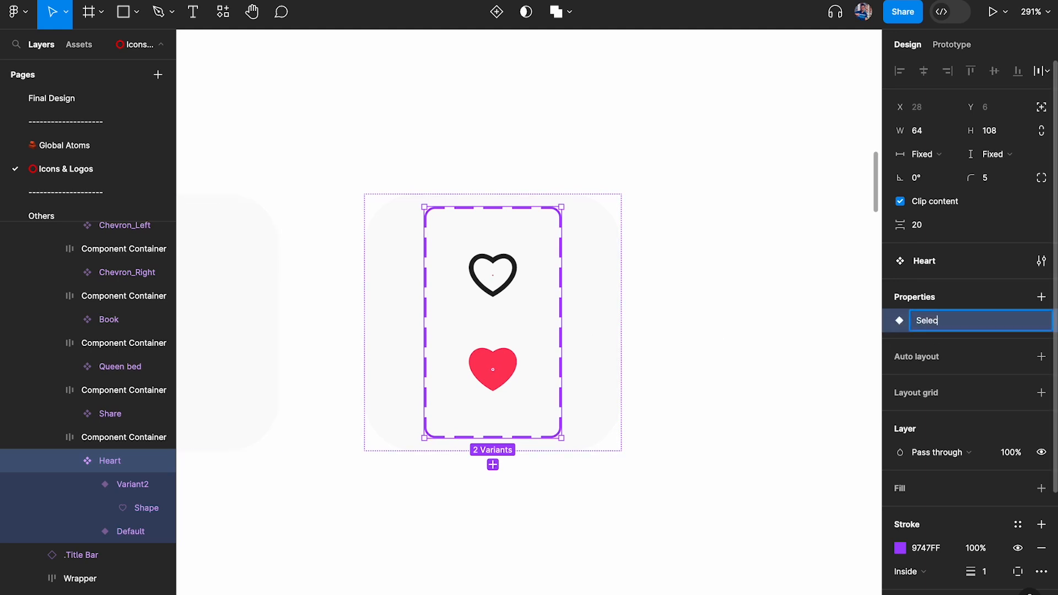
{"action": "type", "text": "Selected"}
{"action": "key", "text": "Return"}
Set the Selected property to No for the outlined heart variant and to Yes for the filled red one
{"action": "left_click", "coordinate": [508, 281]}
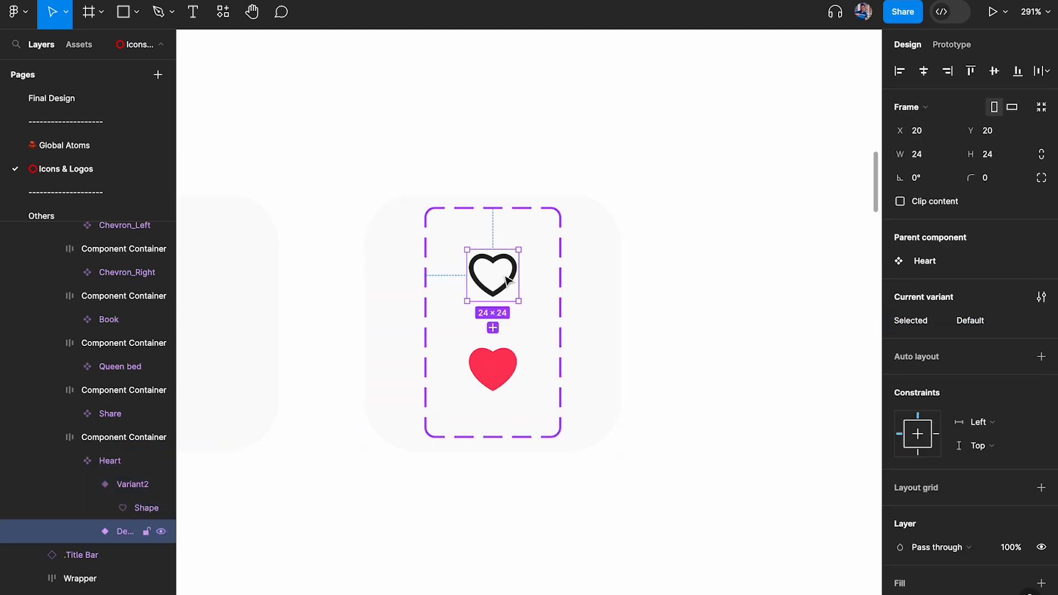
{"action": "left_click", "coordinate": [973, 324]}
{"action": "type", "text": "No"}
{"action": "key", "text": "Return"}
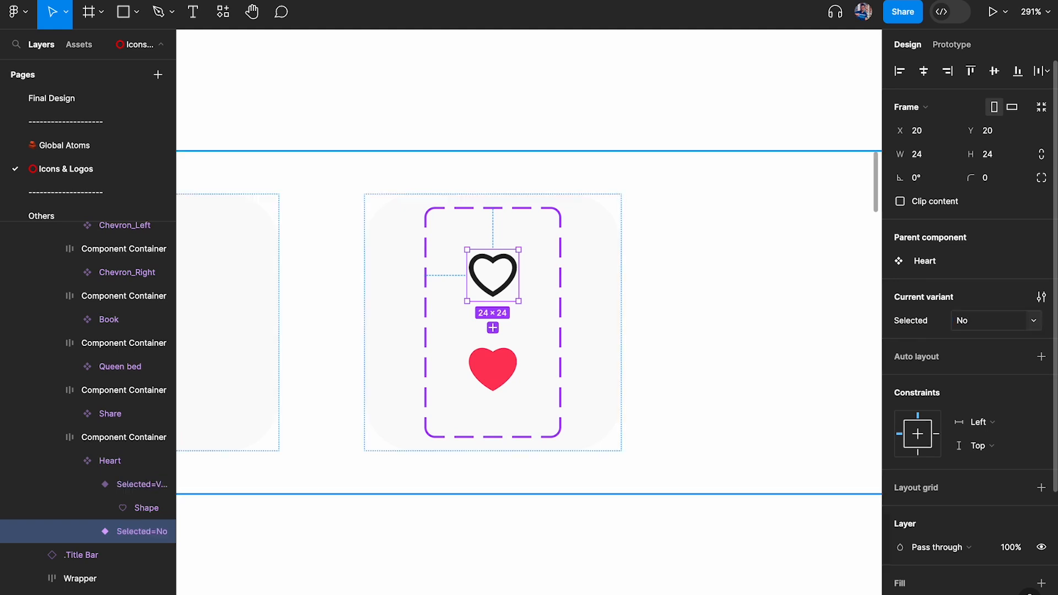
{"action": "left_click", "coordinate": [521, 381]}
{"action": "left_click", "coordinate": [1011, 321]}
{"action": "type", "text": "Yes"}
{"action": "key", "text": "Return"}
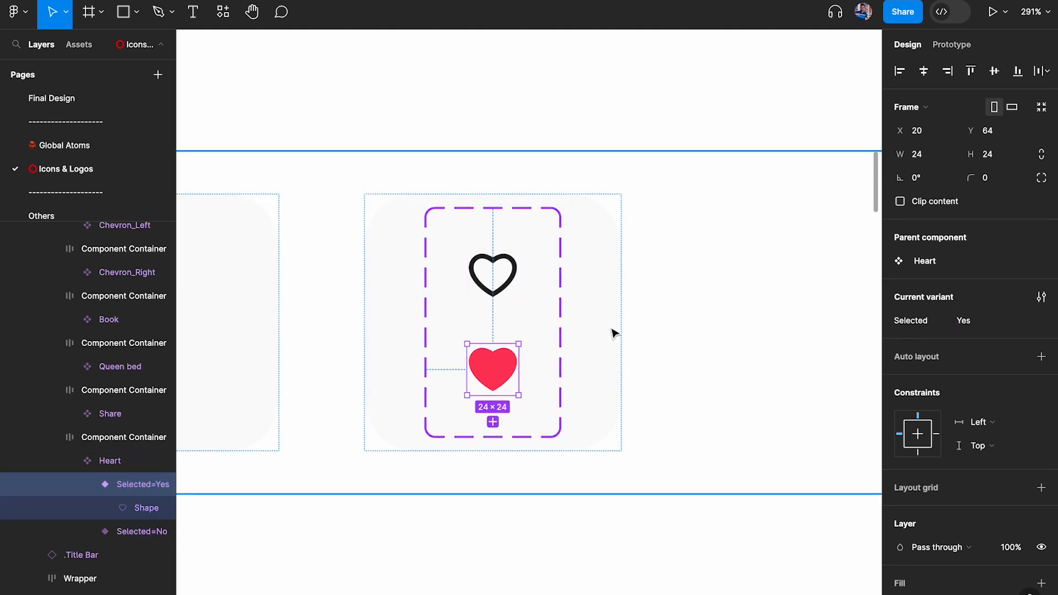
{"action": "left_click", "coordinate": [498, 280]}
{"action": "scroll", "coordinate": [504, 287], "scroll_direction": "down", "scroll_amount": 3}
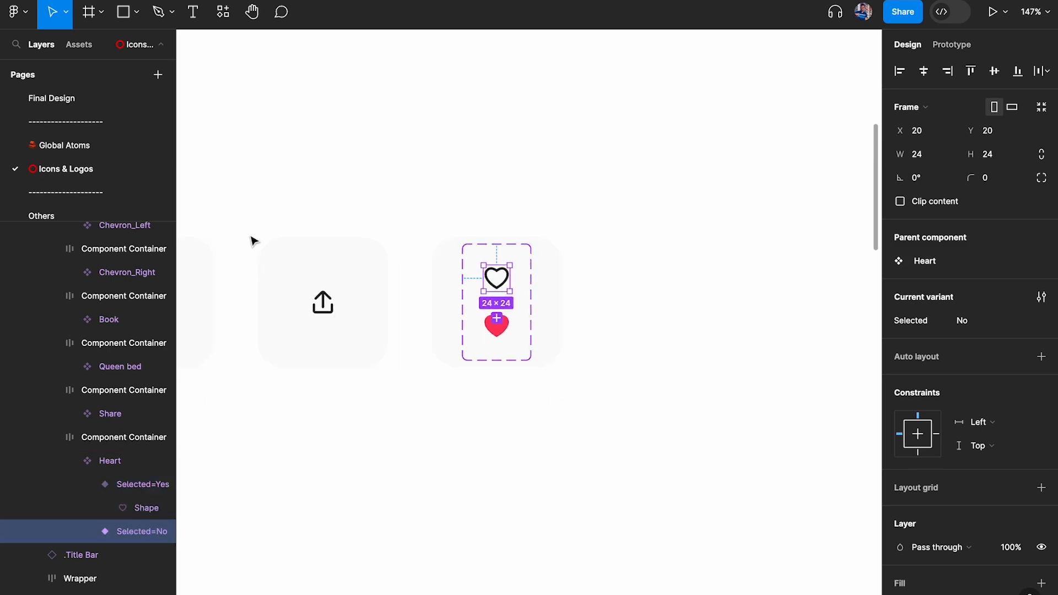
On the Final Design page, swap the rightmost lower Icon Button's icon to Placeholder and back to Heart
{"action": "left_click", "coordinate": [61, 107]}
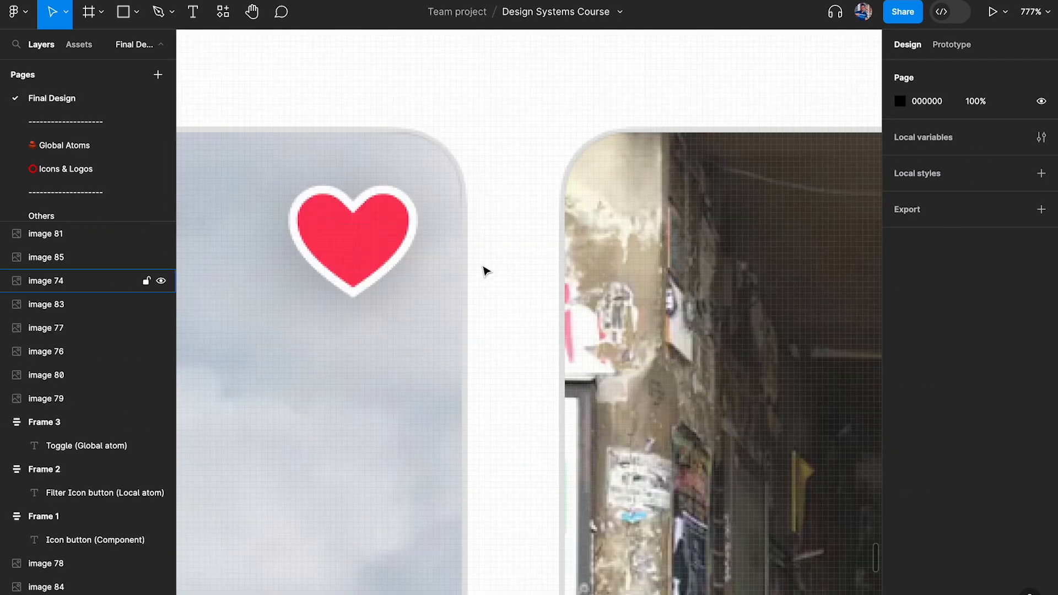
{"action": "scroll", "coordinate": [406, 251], "scroll_direction": "down", "scroll_amount": 5}
{"action": "scroll", "coordinate": [405, 253], "scroll_direction": "down", "scroll_amount": 10}
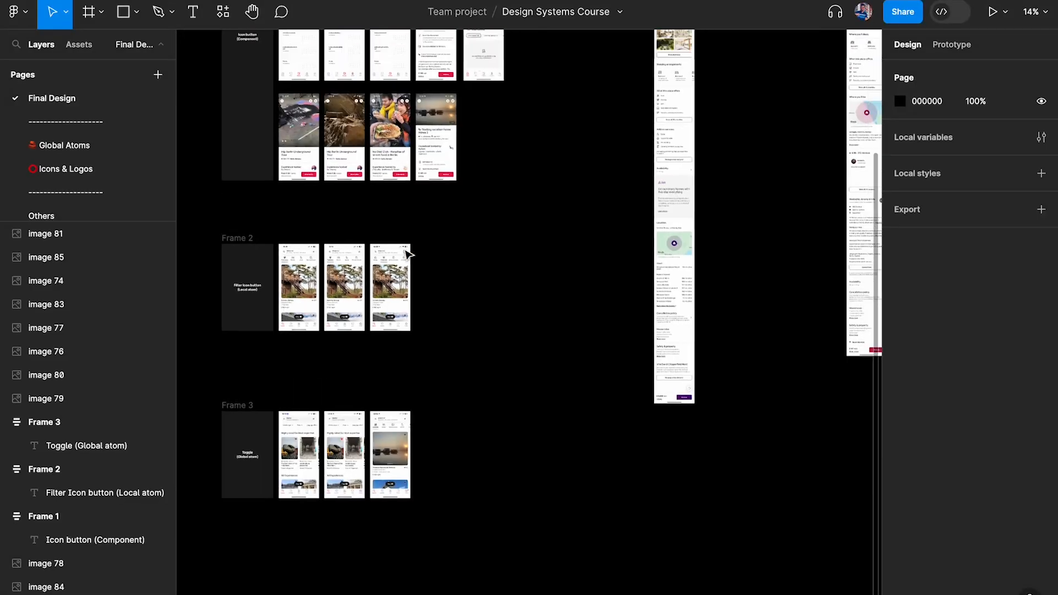
{"action": "scroll", "coordinate": [621, 324], "scroll_direction": "up", "scroll_amount": 15}
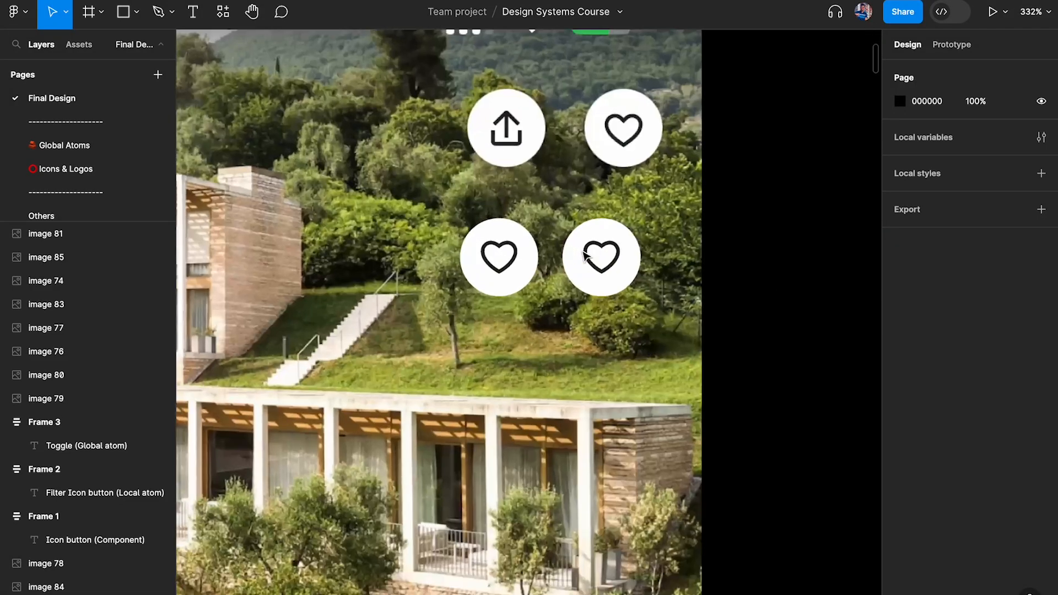
{"action": "left_click", "coordinate": [584, 255]}
{"action": "scroll", "coordinate": [607, 254], "scroll_direction": "up", "scroll_amount": 5}
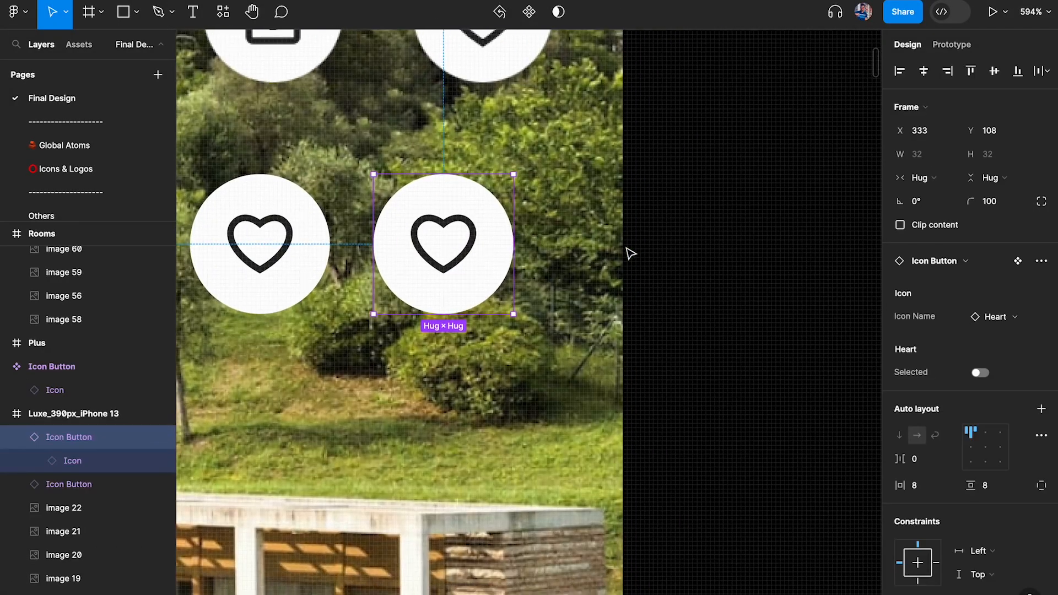
{"action": "left_click", "coordinate": [981, 319]}
{"action": "left_click", "coordinate": [946, 507]}
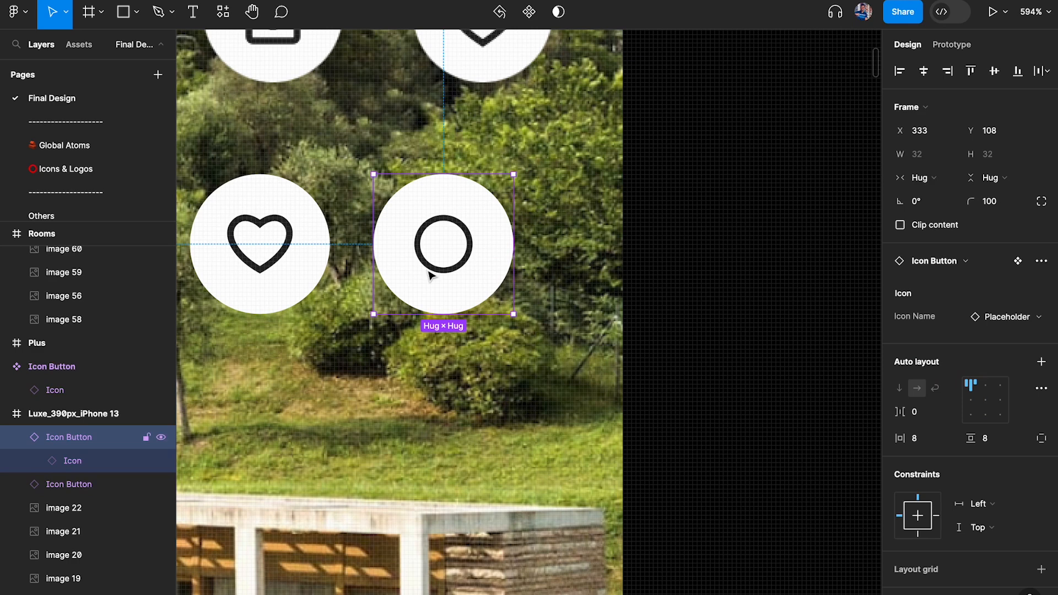
{"action": "left_click", "coordinate": [1009, 316]}
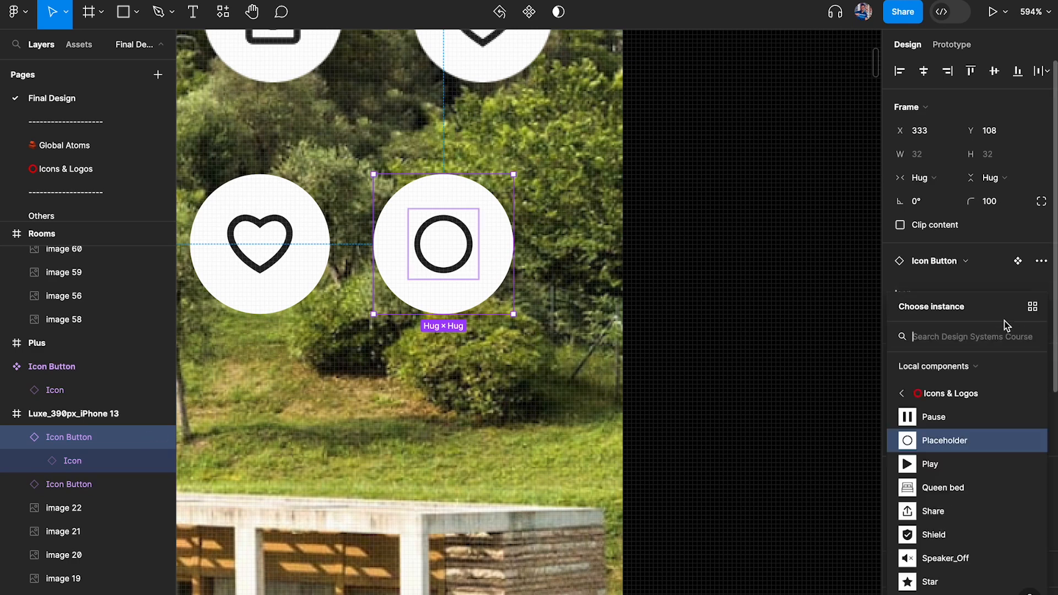
{"action": "scroll", "coordinate": [951, 513], "scroll_direction": "up", "scroll_amount": 3}
{"action": "left_click", "coordinate": [948, 510]}
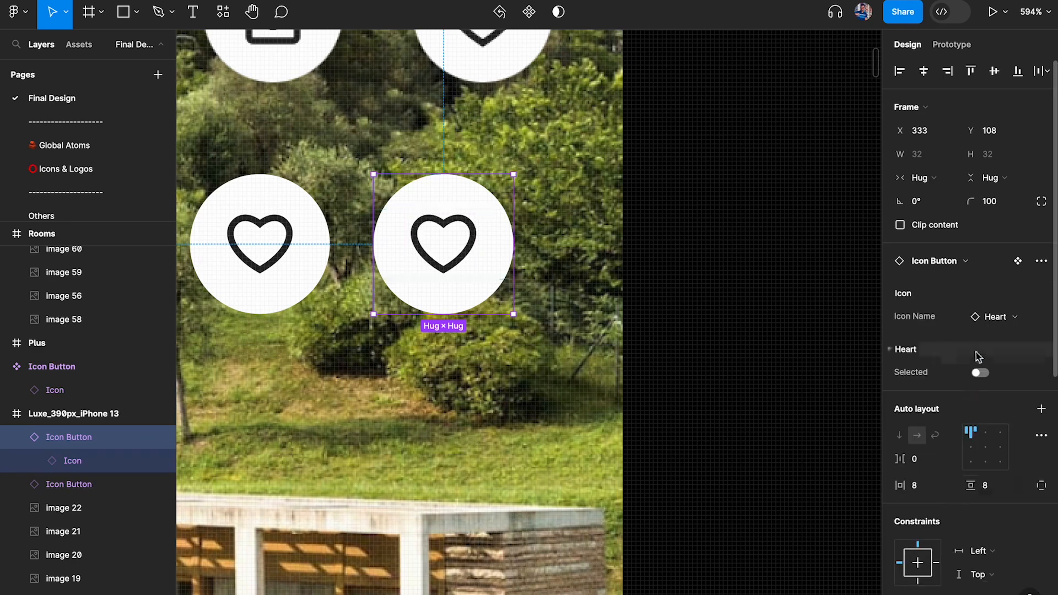
Turn on the Selected property of the rightmost lower Icon Button's heart, keeping that button selected
{"action": "left_click", "coordinate": [981, 374]}
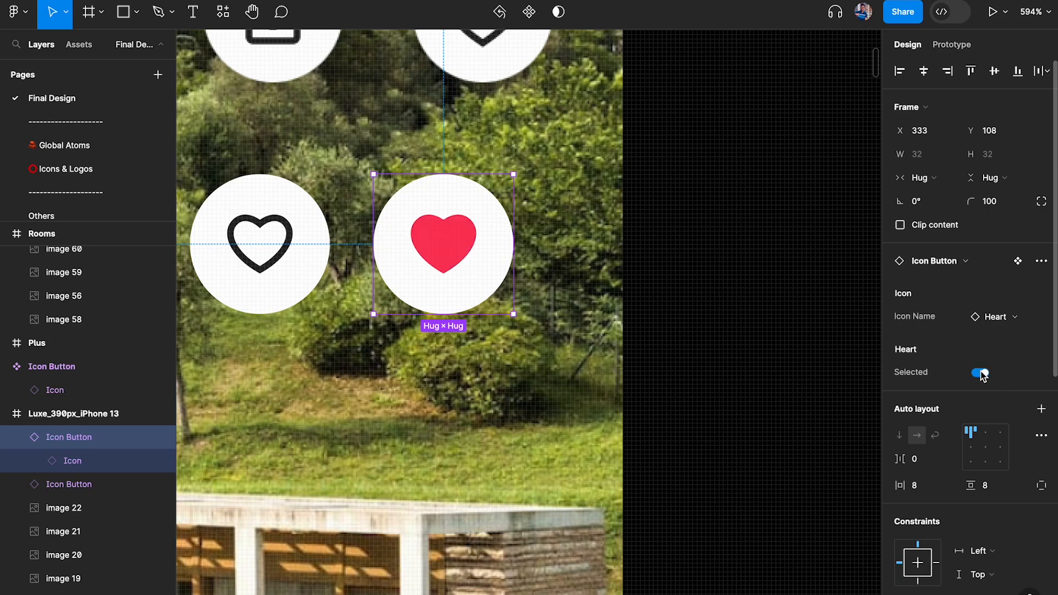
{"action": "scroll", "coordinate": [722, 346], "scroll_direction": "down", "scroll_amount": 5}
{"action": "left_click", "coordinate": [725, 346]}
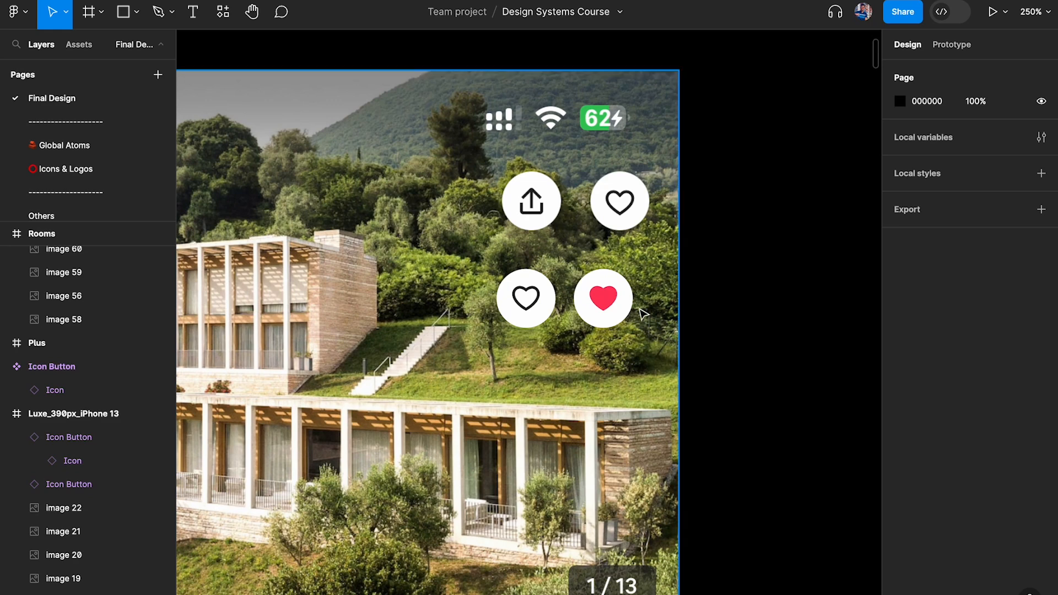
{"action": "scroll", "coordinate": [643, 314], "scroll_direction": "up", "scroll_amount": 4}
{"action": "key", "text": "ctrl+z"}
{"action": "key", "text": "ctrl+z"}
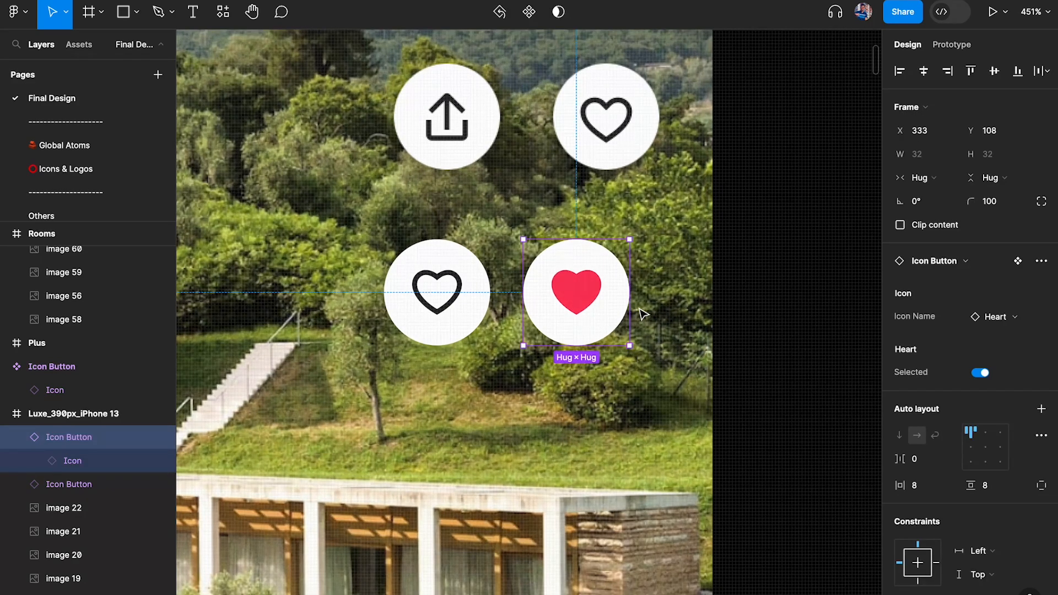
On the Icons & Logos page, apply horizontal auto layout to the Heart component set
{"action": "left_click", "coordinate": [68, 165]}
{"action": "scroll", "coordinate": [623, 309], "scroll_direction": "down", "scroll_amount": 5}
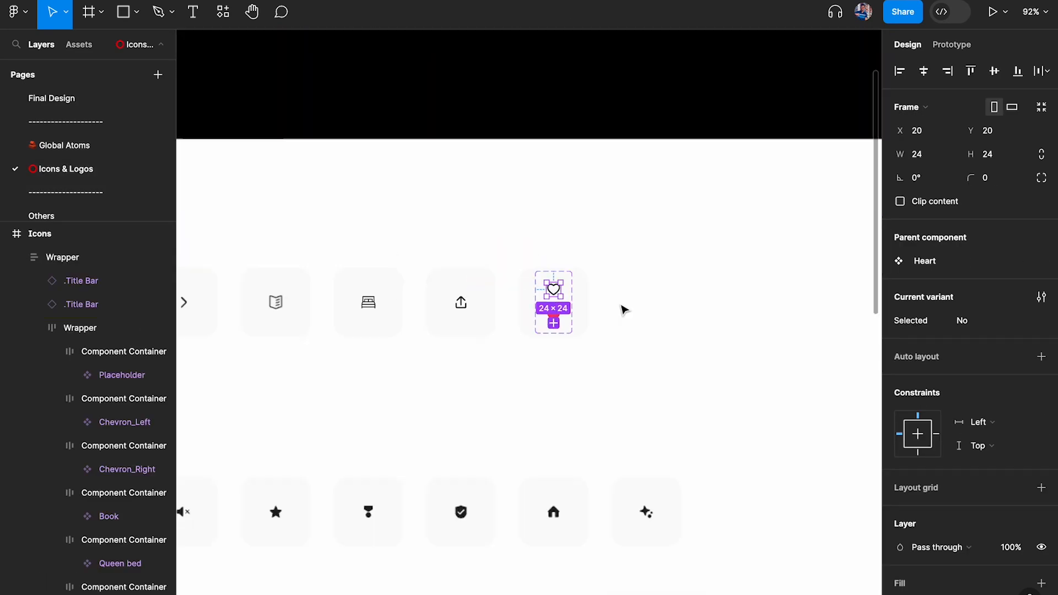
{"action": "scroll", "coordinate": [574, 296], "scroll_direction": "up", "scroll_amount": 5}
{"action": "left_click", "coordinate": [601, 307]}
{"action": "scroll", "coordinate": [571, 301], "scroll_direction": "up", "scroll_amount": 3}
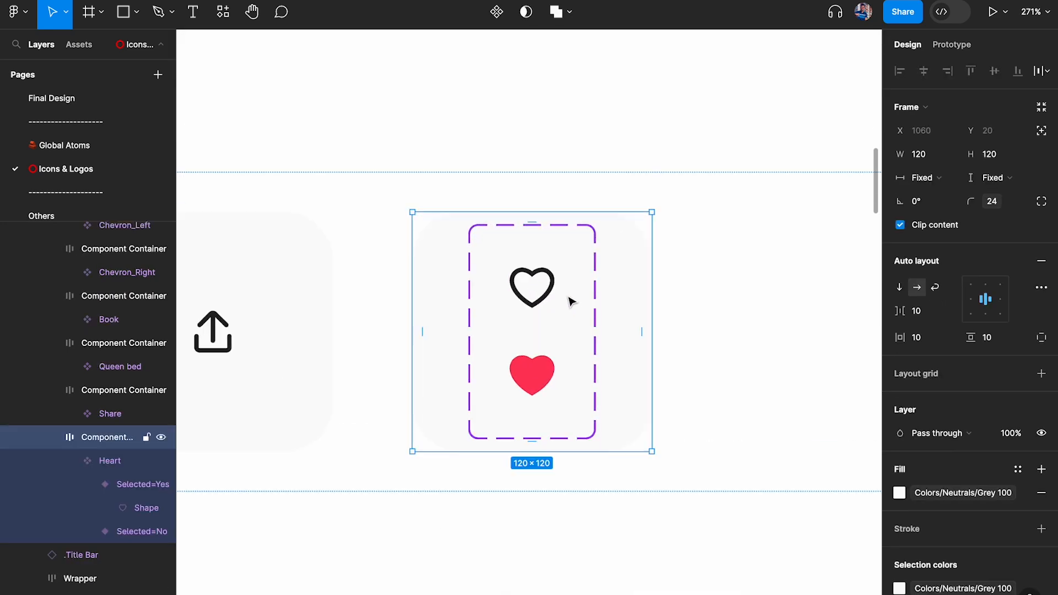
{"action": "left_click", "coordinate": [569, 300]}
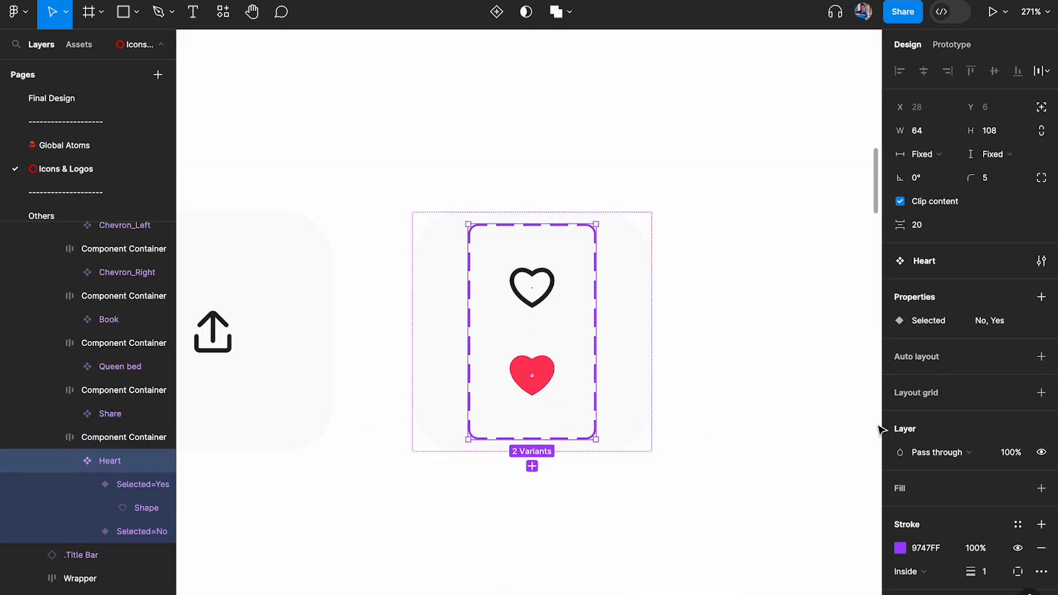
{"action": "key", "text": "shift+a"}
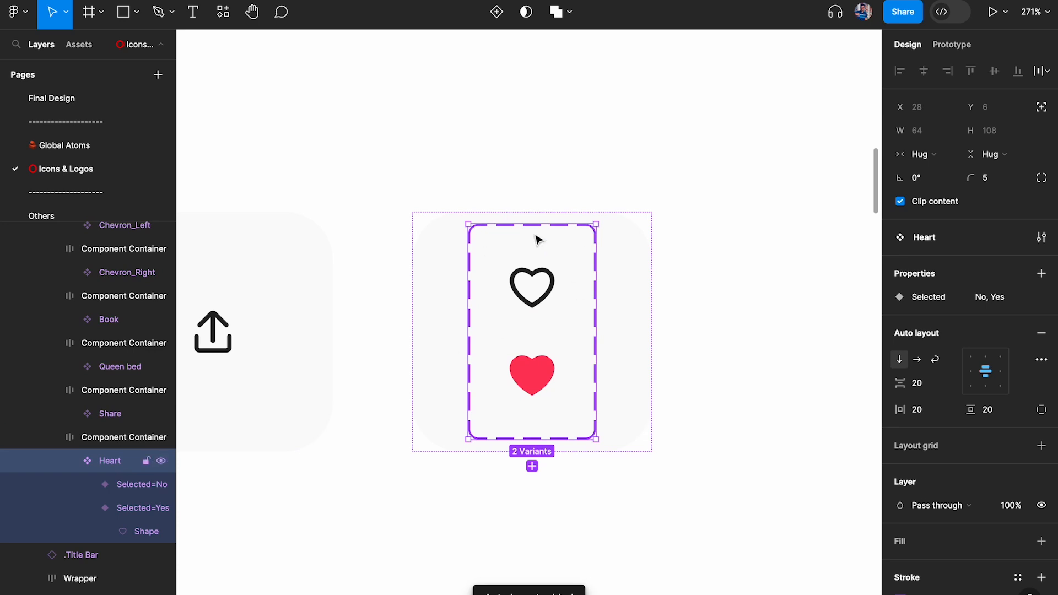
{"action": "left_click", "coordinate": [917, 359]}
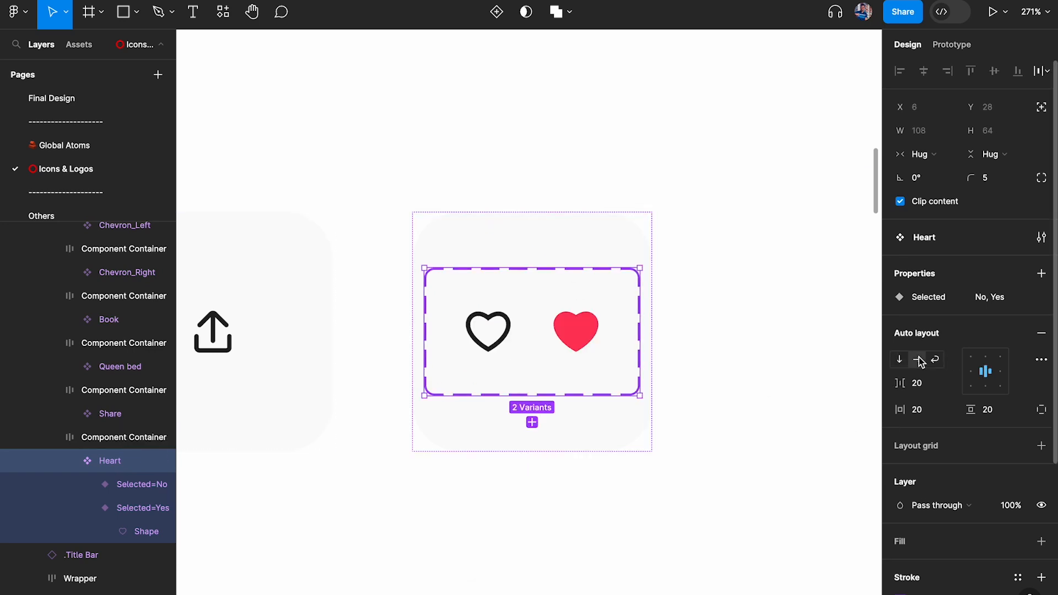
Remove the container around the Heart component set and give the set its FAFAFA fill, corner radius of 24 and padding of 10
{"action": "left_click", "coordinate": [597, 251]}
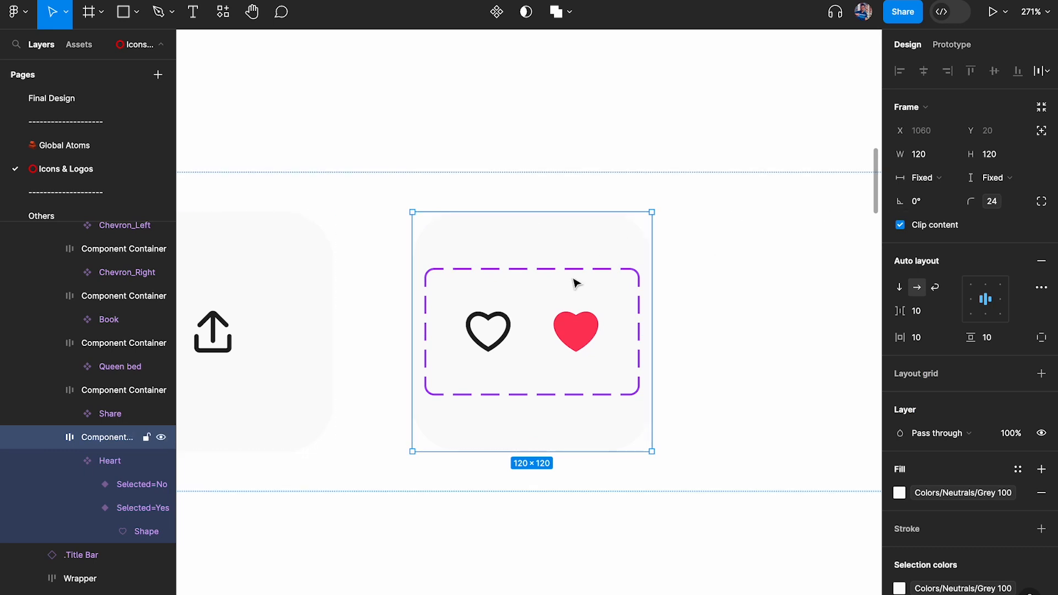
{"action": "key", "text": "ctrl+shift+g"}
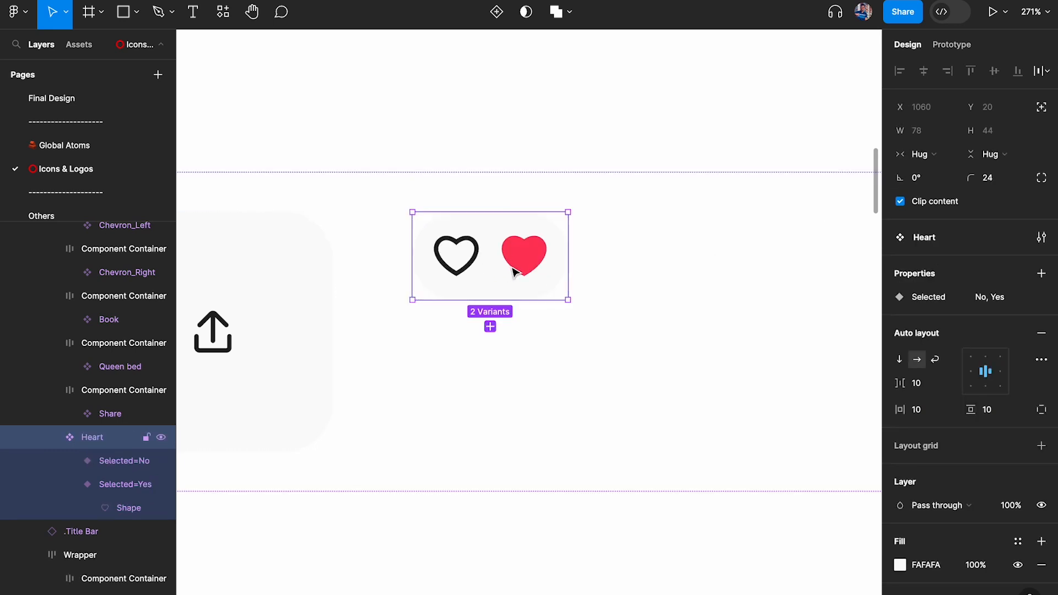
Set the Heart component set's size to 120 × 120 to match the Share icon's container
{"action": "left_click", "coordinate": [303, 323]}
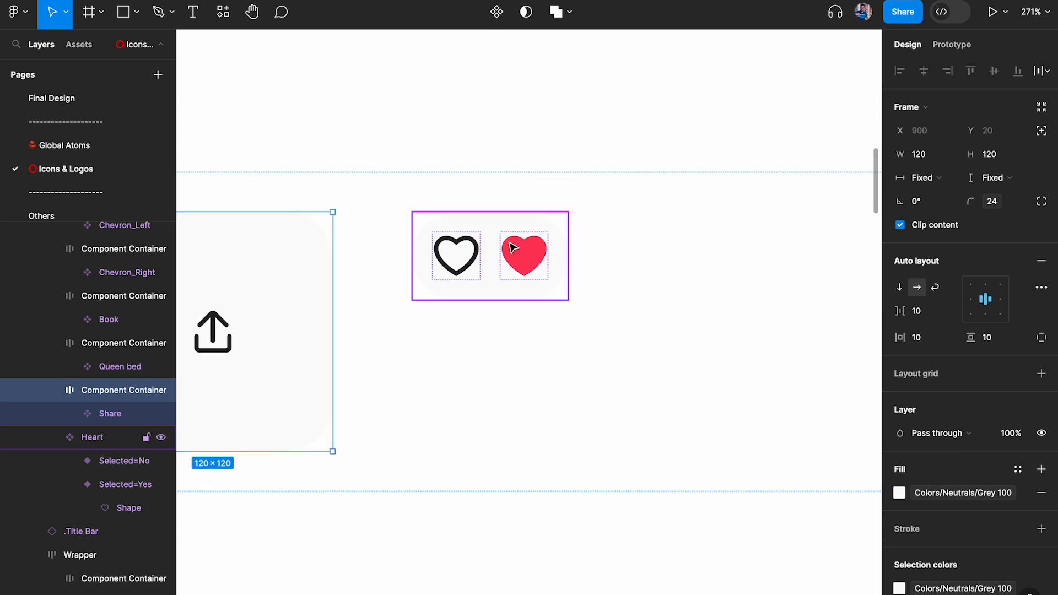
{"action": "left_click", "coordinate": [384, 264]}
{"action": "left_click", "coordinate": [554, 252]}
{"action": "left_click", "coordinate": [927, 134]}
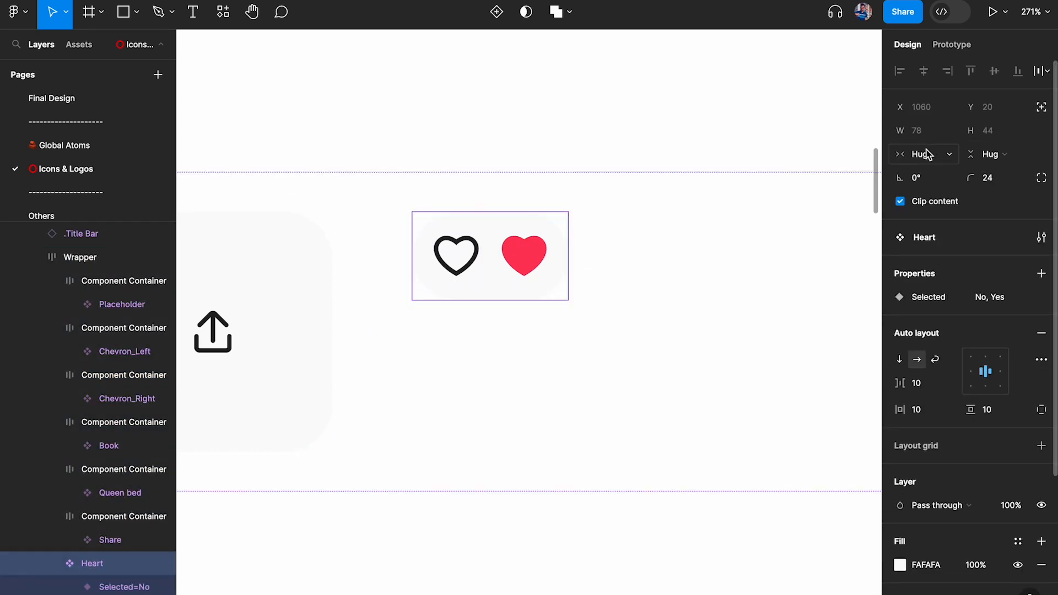
{"action": "type", "text": "120"}
{"action": "key", "text": "Tab"}
{"action": "type", "text": "120"}
{"action": "key", "text": "Return"}
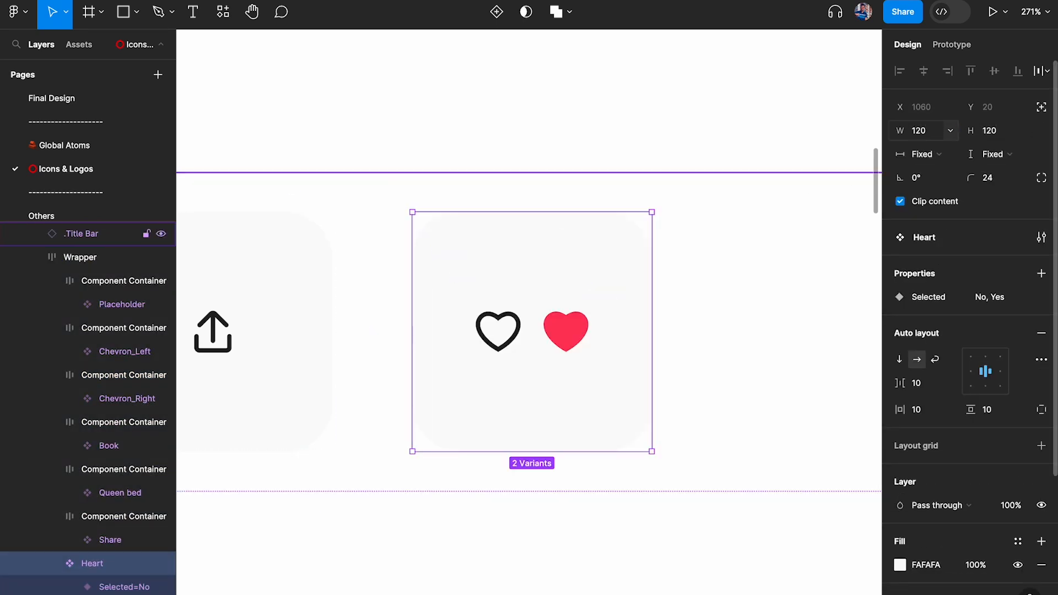
Add a dashed 9747FF inside stroke of width 1 to the Heart component set
{"action": "scroll", "coordinate": [696, 187], "scroll_direction": "down", "scroll_amount": 3}
{"action": "scroll", "coordinate": [617, 312], "scroll_direction": "up", "scroll_amount": 1}
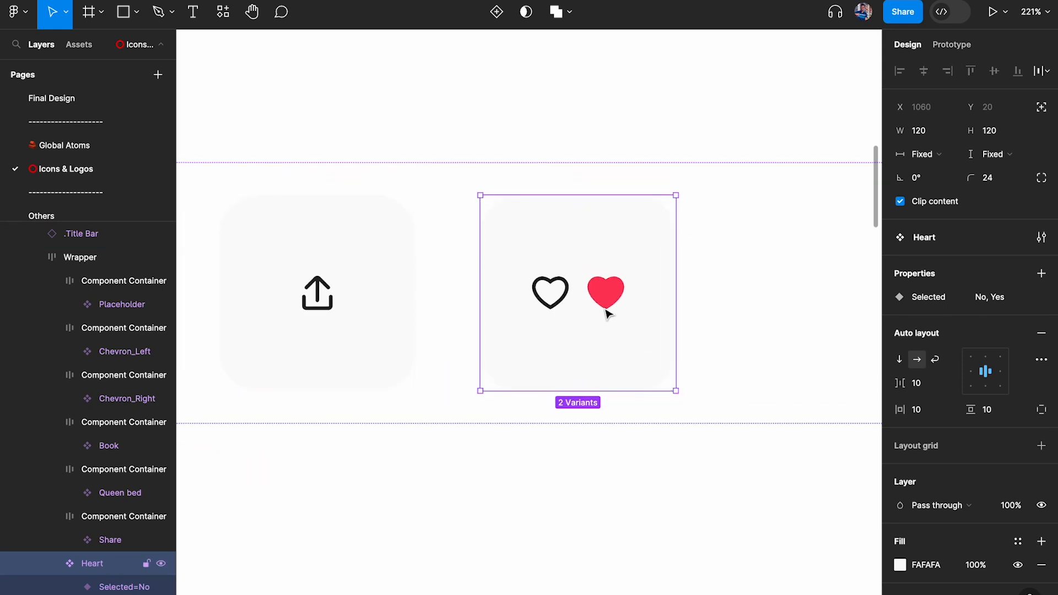
{"action": "scroll", "coordinate": [950, 422], "scroll_direction": "down", "scroll_amount": 4}
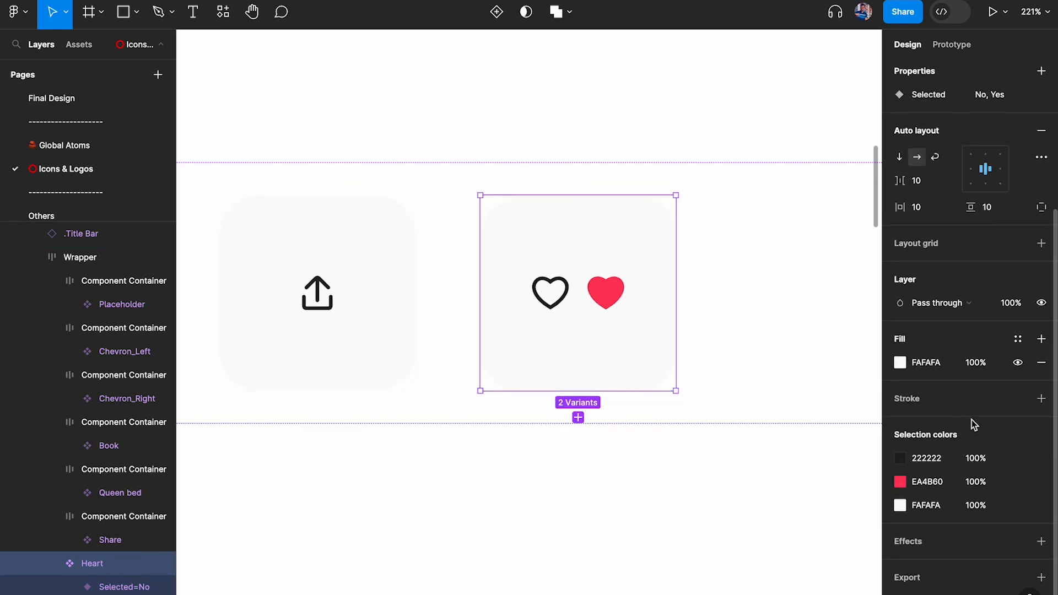
{"action": "left_click", "coordinate": [1042, 399]}
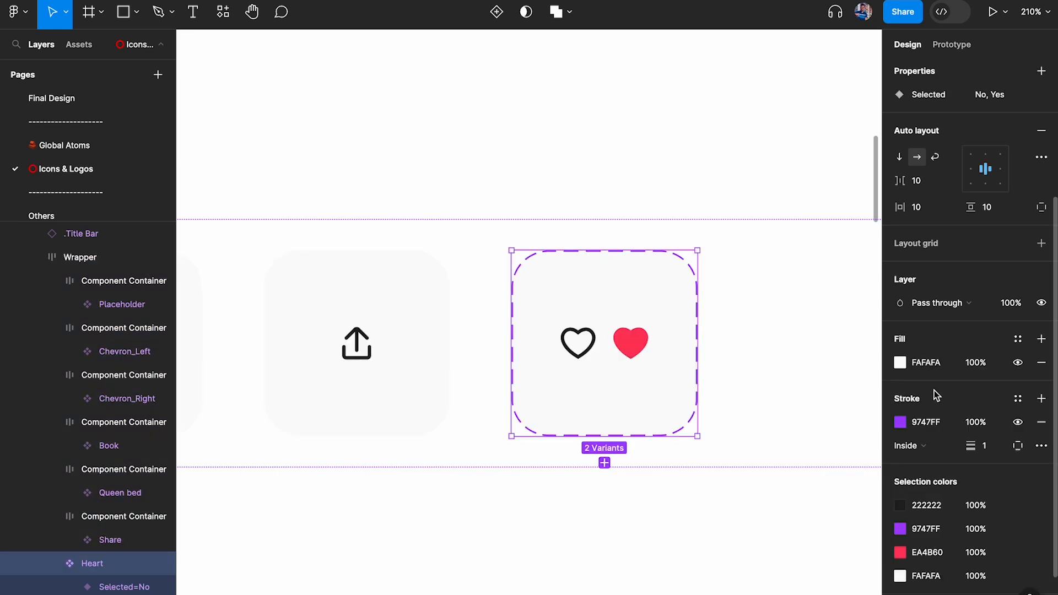
Set the Heart component set's horizontal and vertical padding to 0 and the gap between its variants to 20
{"action": "scroll", "coordinate": [936, 395], "scroll_direction": "up", "scroll_amount": 4}
{"action": "left_click", "coordinate": [929, 413]}
{"action": "type", "text": "0"}
{"action": "key", "text": "Tab"}
{"action": "type", "text": "0"}
{"action": "left_click", "coordinate": [932, 384]}
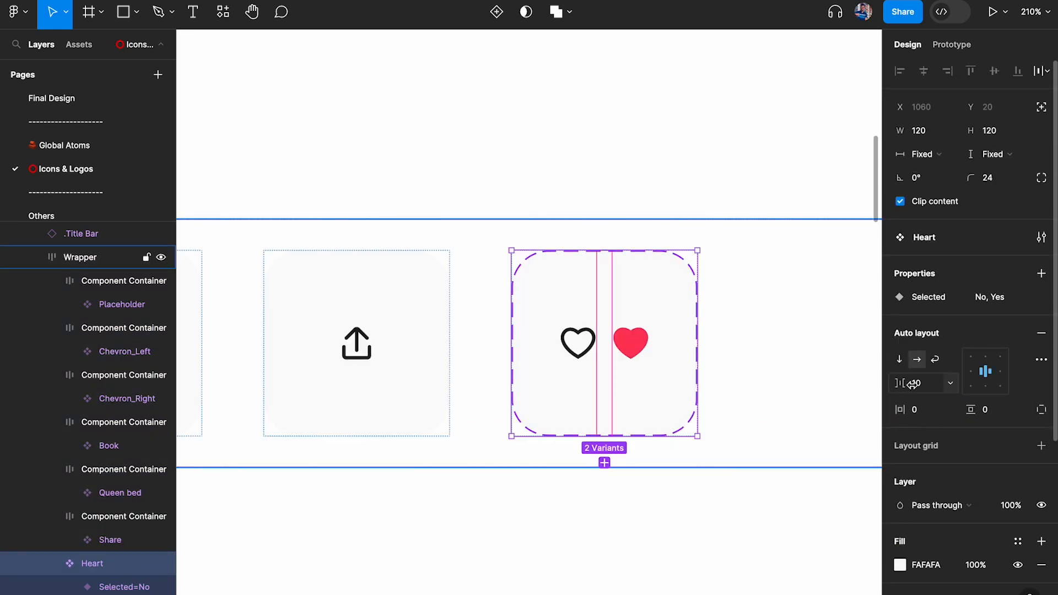
{"action": "type", "text": "20"}
{"action": "key", "text": "Return"}
{"action": "left_click", "coordinate": [751, 350]}
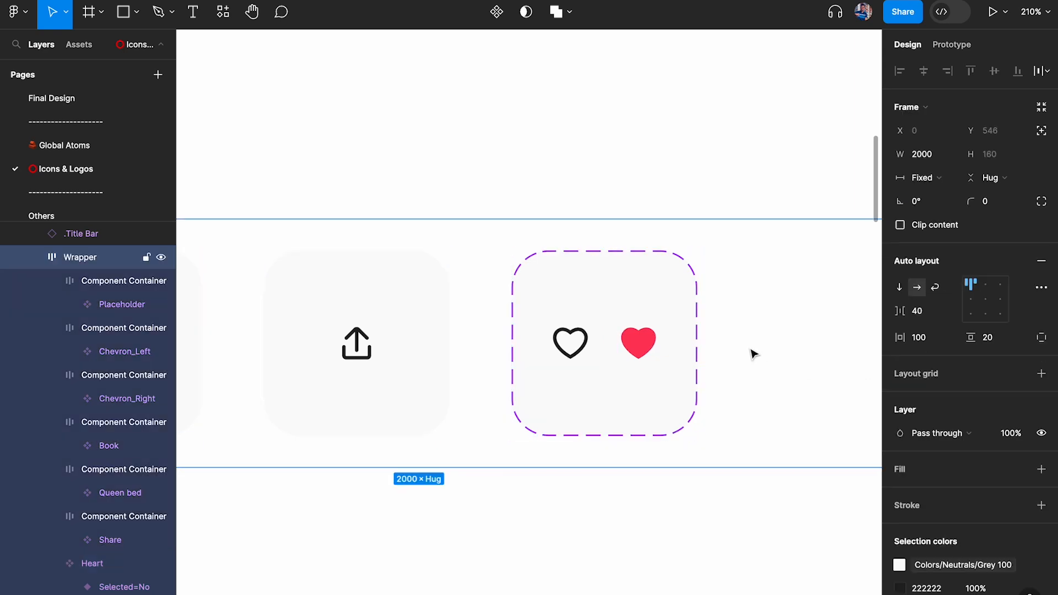
{"action": "scroll", "coordinate": [752, 349], "scroll_direction": "down", "scroll_amount": 5}
{"action": "scroll", "coordinate": [687, 358], "scroll_direction": "up", "scroll_amount": 2}
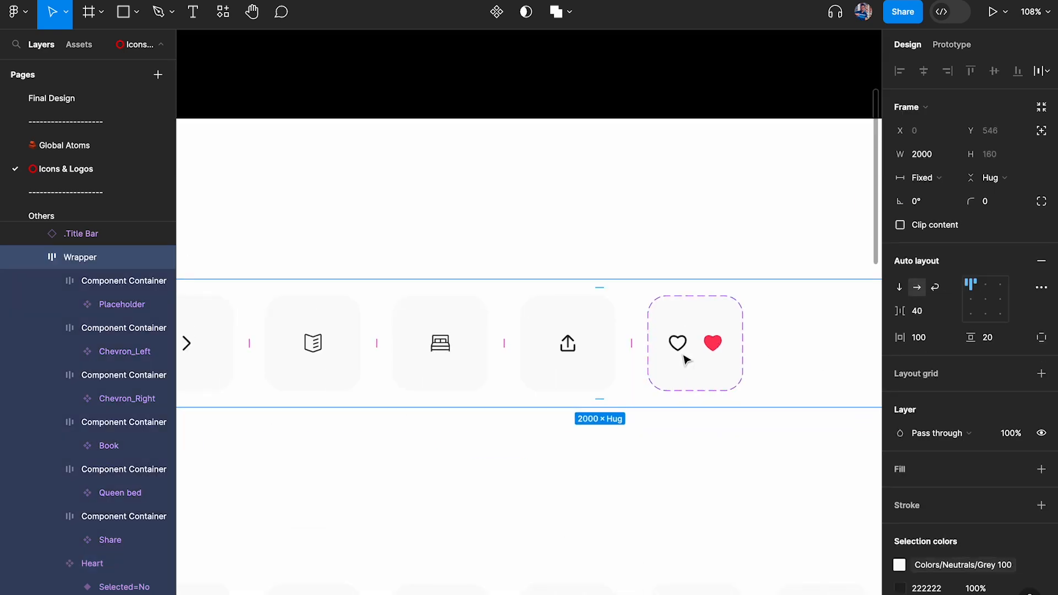
On the Final Design page, toggle the rightmost lower Icon Button's Selected property on and off, and delete that button
{"action": "left_click", "coordinate": [54, 103]}
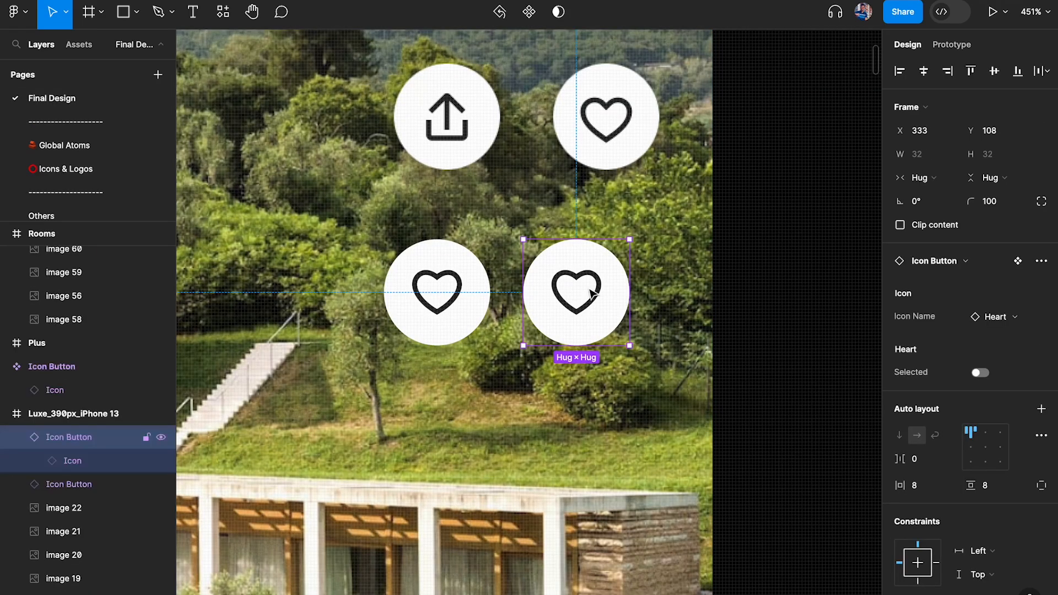
{"action": "left_click_drag", "start_coordinate": [563, 273], "coordinate": [585, 272]}
{"action": "left_click", "coordinate": [976, 371]}
{"action": "left_click", "coordinate": [976, 370]}
{"action": "scroll", "coordinate": [513, 293], "scroll_direction": "down", "scroll_amount": 2}
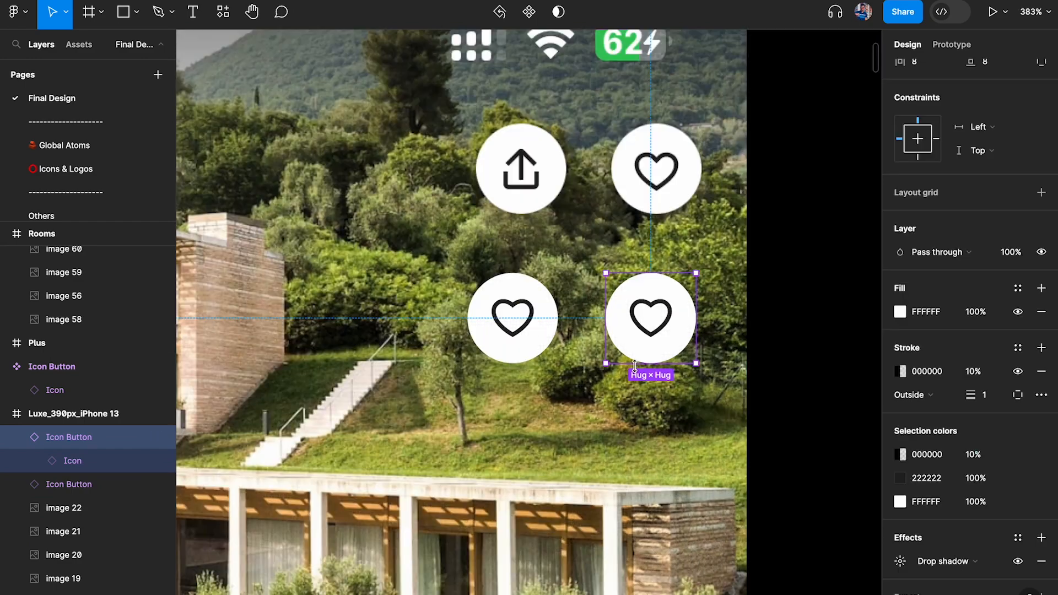
{"action": "key", "text": "Delete"}
{"action": "scroll", "coordinate": [512, 294], "scroll_direction": "down", "scroll_amount": 3}
{"action": "scroll", "coordinate": [520, 323], "scroll_direction": "down", "scroll_amount": 3}
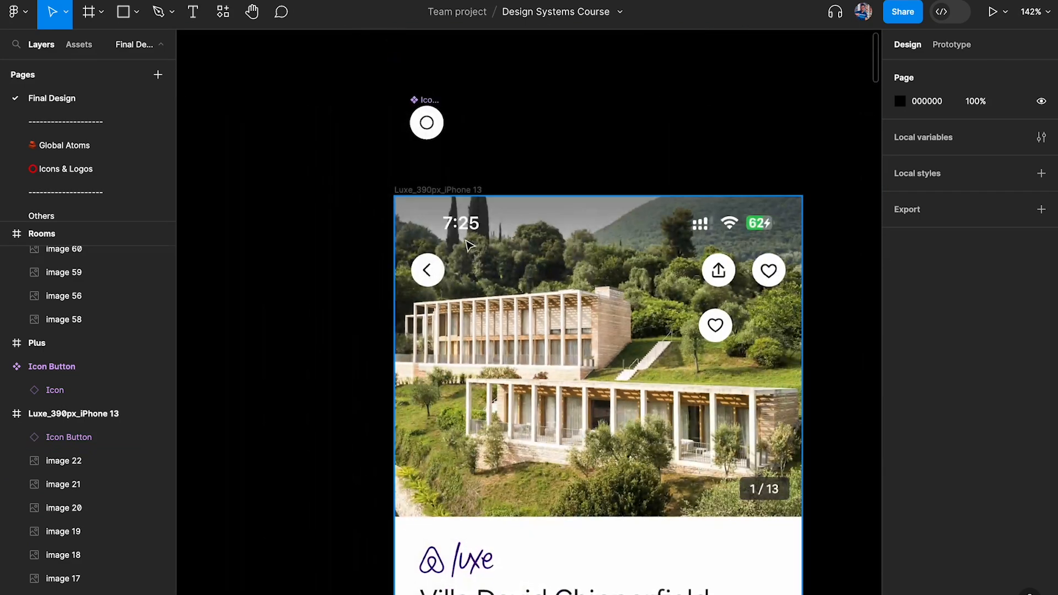
Move the remaining lower heart Icon Button from the Luxe screen to above the pause icon on the first Hip Berlin Underground Tour screen
{"action": "key", "text": "Delete"}
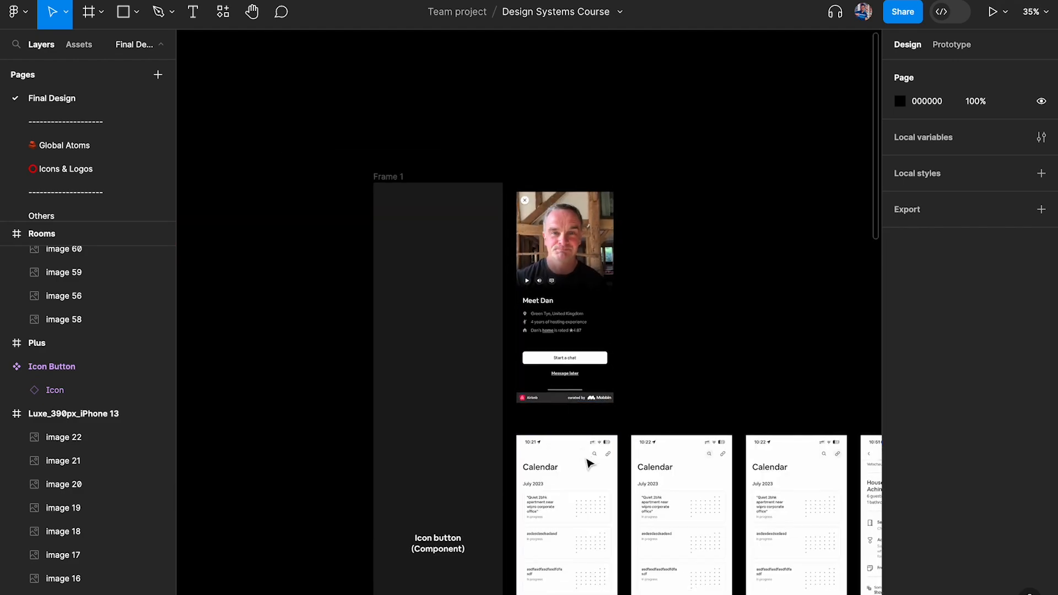
{"action": "scroll", "coordinate": [561, 258], "scroll_direction": "down", "scroll_amount": 5}
{"action": "scroll", "coordinate": [561, 421], "scroll_direction": "up", "scroll_amount": 5}
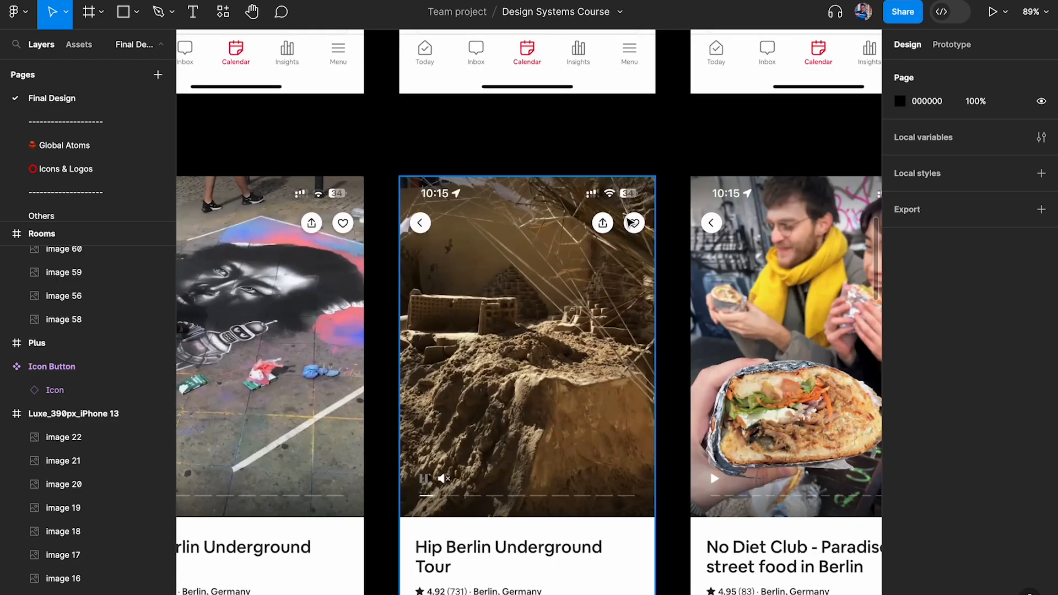
{"action": "scroll", "coordinate": [561, 421], "scroll_direction": "right", "scroll_amount": 4}
{"action": "scroll", "coordinate": [787, 250], "scroll_direction": "left", "scroll_amount": 8}
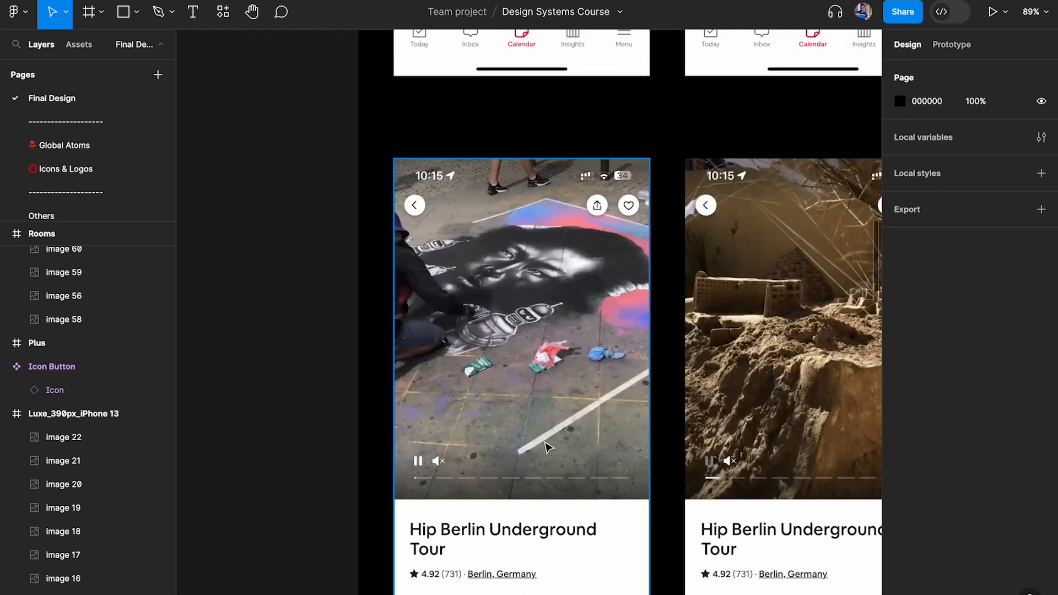
{"action": "scroll", "coordinate": [546, 444], "scroll_direction": "up", "scroll_amount": 10}
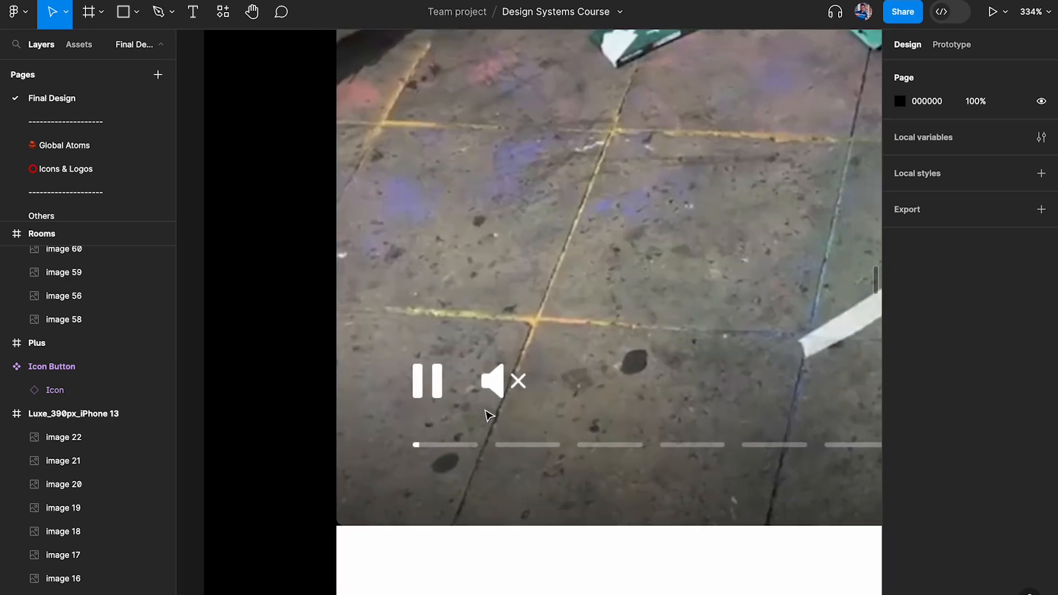
{"action": "scroll", "coordinate": [488, 414], "scroll_direction": "up", "scroll_amount": 3}
{"action": "key", "text": "ctrl+v"}
{"action": "left_click_drag", "start_coordinate": [538, 365], "coordinate": [414, 237]}
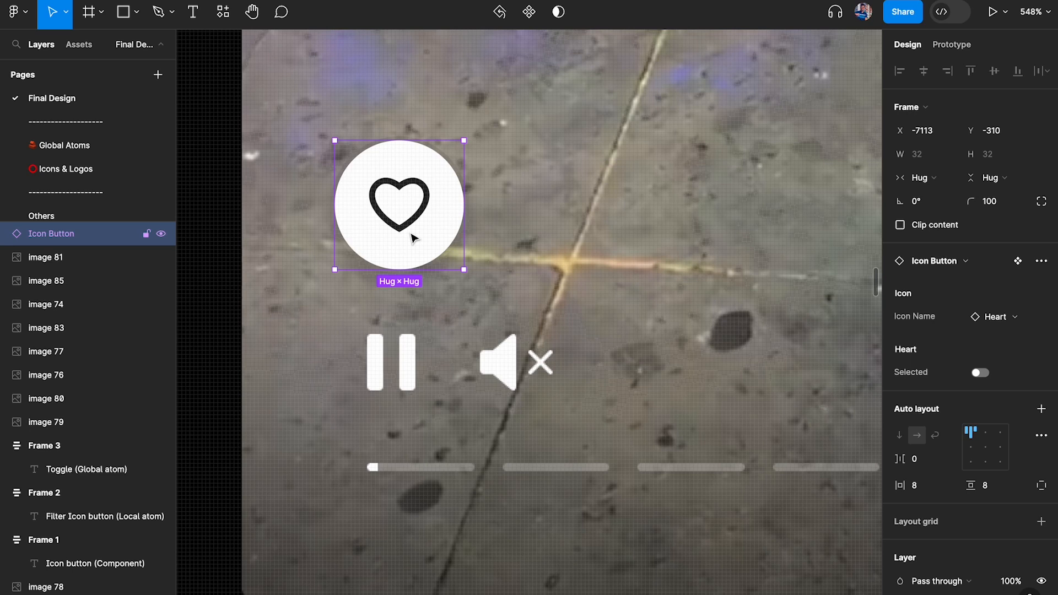
Go to the main Icon Button component and cut it, and delete the heart instance above the pause icon
{"action": "scroll", "coordinate": [912, 402], "scroll_direction": "down", "scroll_amount": 5}
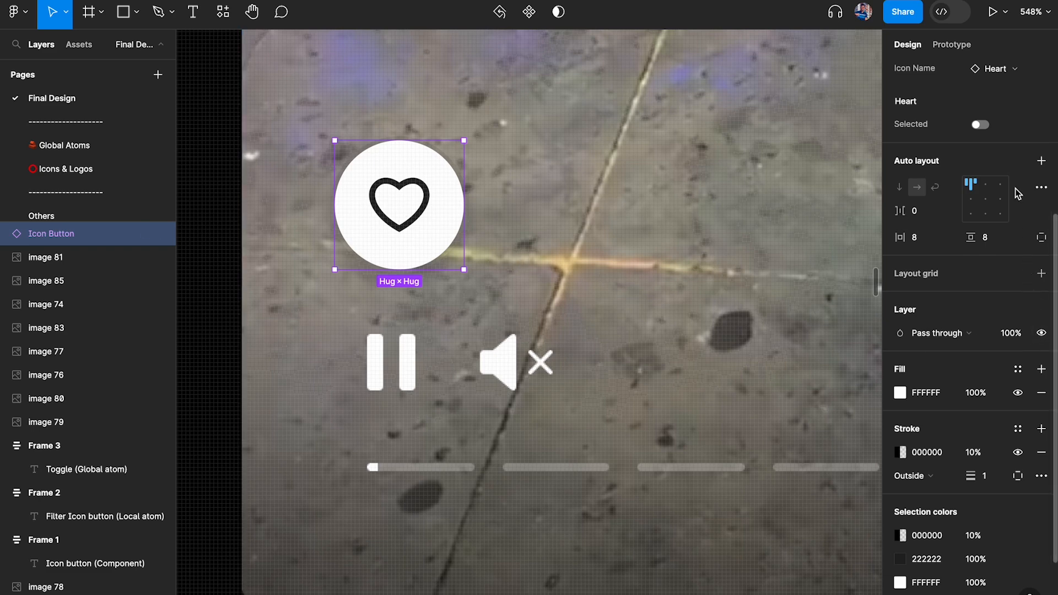
{"action": "scroll", "coordinate": [1018, 194], "scroll_direction": "up", "scroll_amount": 3}
{"action": "left_click", "coordinate": [1022, 263]}
{"action": "key", "text": "Delete"}
{"action": "scroll", "coordinate": [574, 233], "scroll_direction": "down", "scroll_amount": 10}
{"action": "scroll", "coordinate": [574, 233], "scroll_direction": "down", "scroll_amount": 6}
{"action": "scroll", "coordinate": [574, 230], "scroll_direction": "down", "scroll_amount": 5}
{"action": "scroll", "coordinate": [574, 230], "scroll_direction": "up", "scroll_amount": 10}
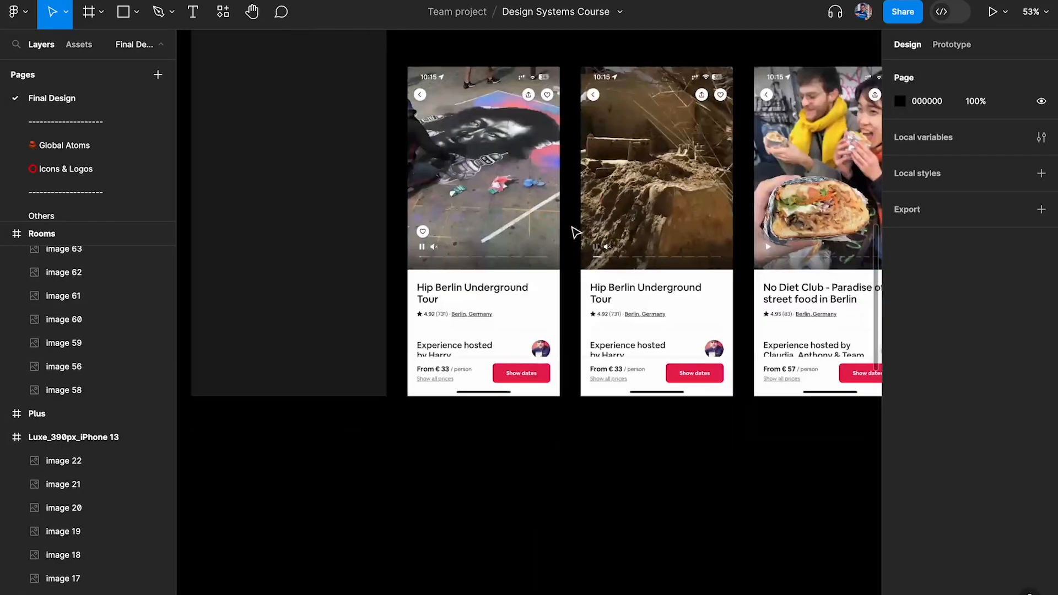
{"action": "scroll", "coordinate": [465, 244], "scroll_direction": "up", "scroll_amount": 5}
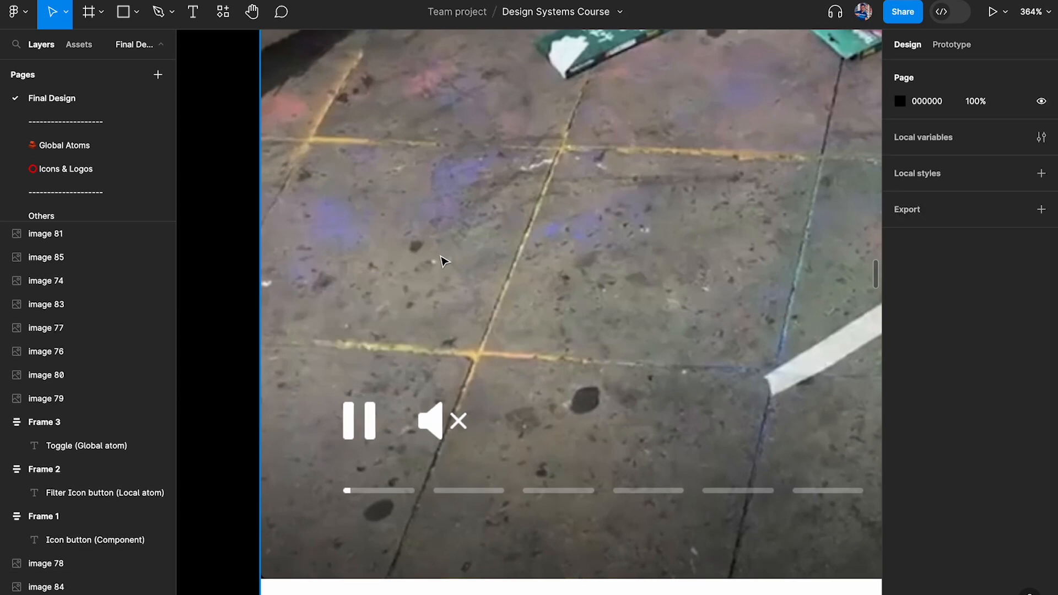
Paste the main Icon Button component onto the first Hip Berlin Underground Tour screen, just above the pause icon
{"action": "key", "text": "ctrl+v"}
{"action": "left_click_drag", "start_coordinate": [568, 319], "coordinate": [390, 300]}
{"action": "key", "text": "ctrl+z"}
{"action": "left_click_drag", "start_coordinate": [518, 325], "coordinate": [349, 307]}
{"action": "scroll", "coordinate": [348, 307], "scroll_direction": "up", "scroll_amount": 5}
Add a second variant to the Icon Button component and move the component set clear of the pause and mute icons
{"action": "left_click", "coordinate": [516, 13]}
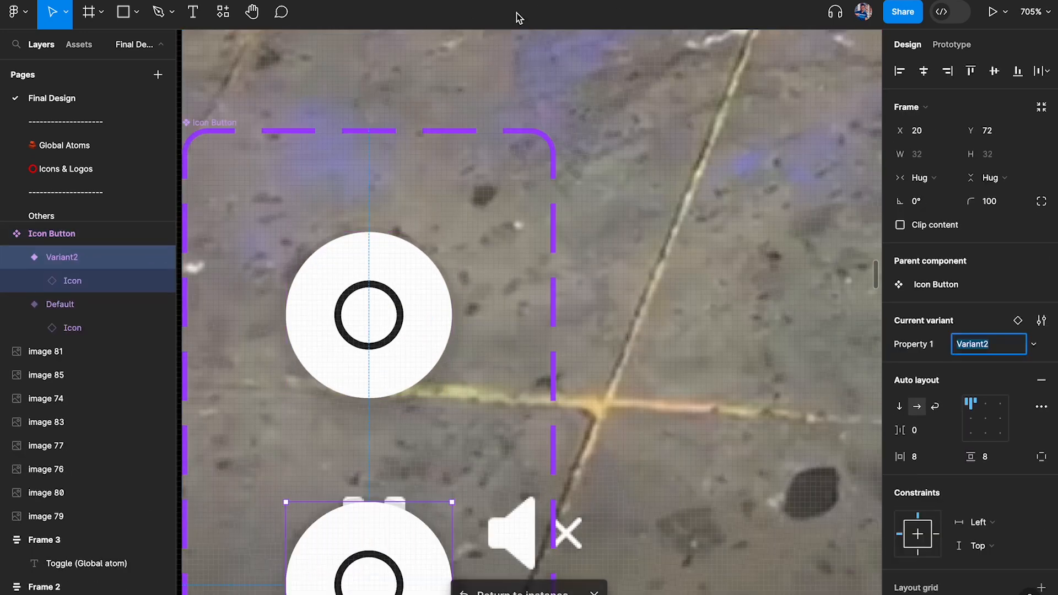
{"action": "scroll", "coordinate": [409, 240], "scroll_direction": "down", "scroll_amount": 5}
{"action": "left_click_drag", "start_coordinate": [331, 173], "coordinate": [135, 186]}
{"action": "key", "text": "ctrl+z"}
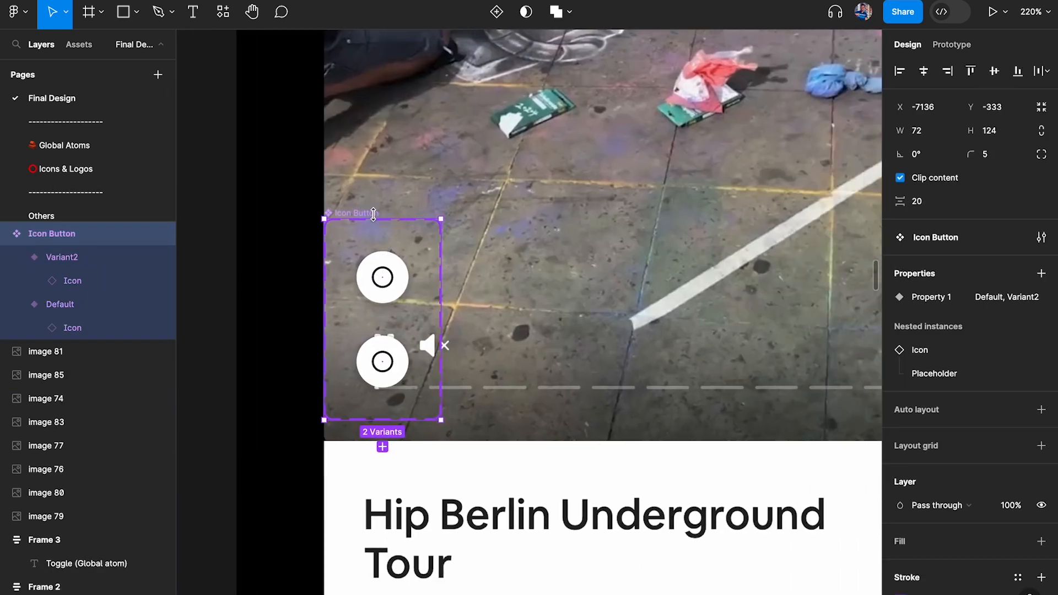
{"action": "left_click_drag", "start_coordinate": [370, 213], "coordinate": [403, 95]}
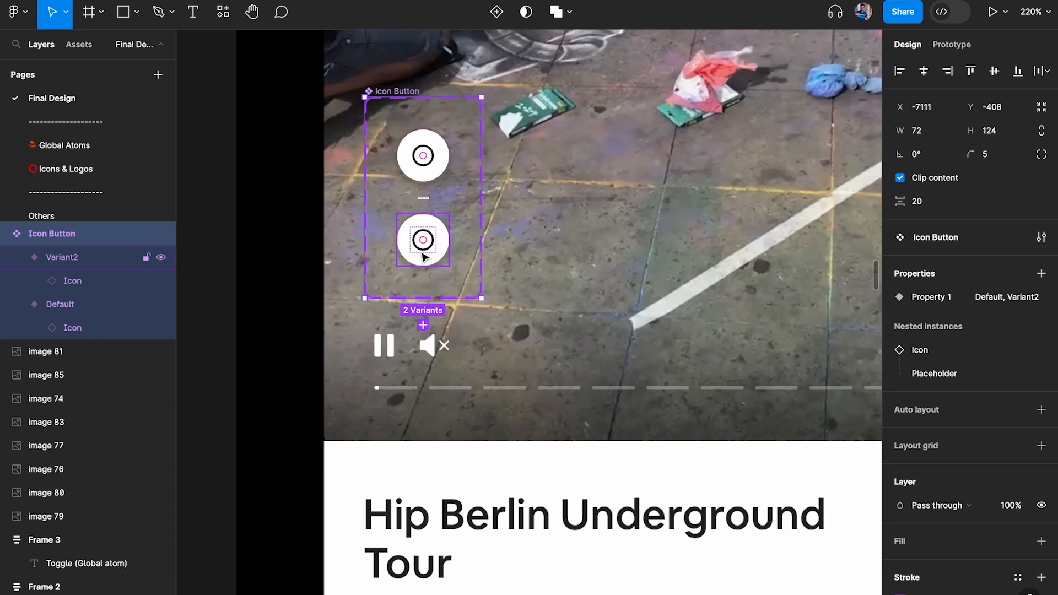
Remove the drop shadow, the 000000 stroke and the white fill from the Icon Button's Variant2
{"action": "scroll", "coordinate": [441, 251], "scroll_direction": "up", "scroll_amount": 3}
{"action": "scroll", "coordinate": [448, 251], "scroll_direction": "up", "scroll_amount": 2}
{"action": "left_click", "coordinate": [447, 238]}
{"action": "scroll", "coordinate": [904, 355], "scroll_direction": "down", "scroll_amount": 4}
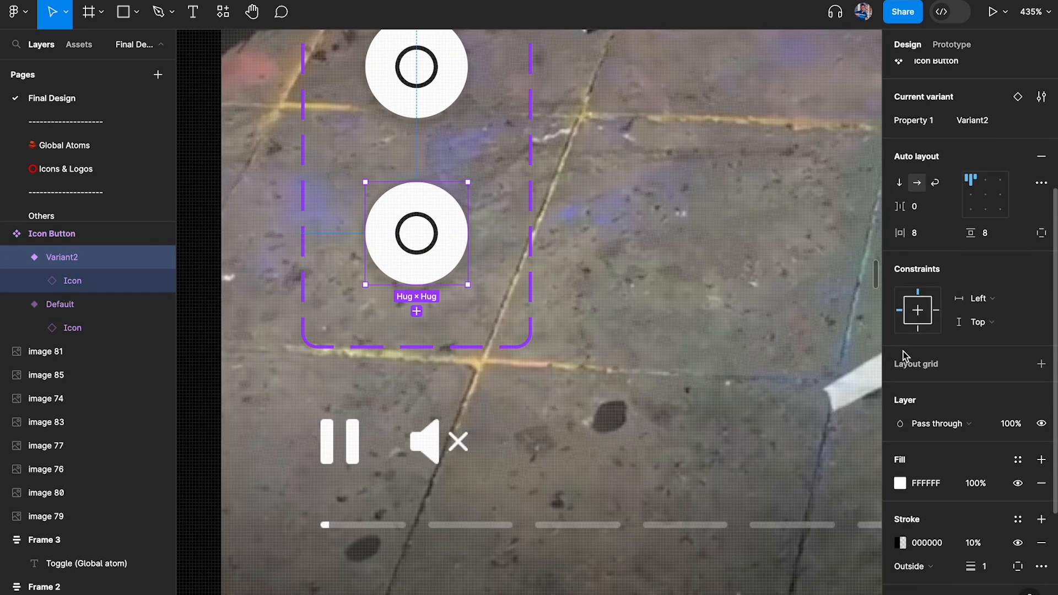
{"action": "scroll", "coordinate": [905, 356], "scroll_direction": "down", "scroll_amount": 2}
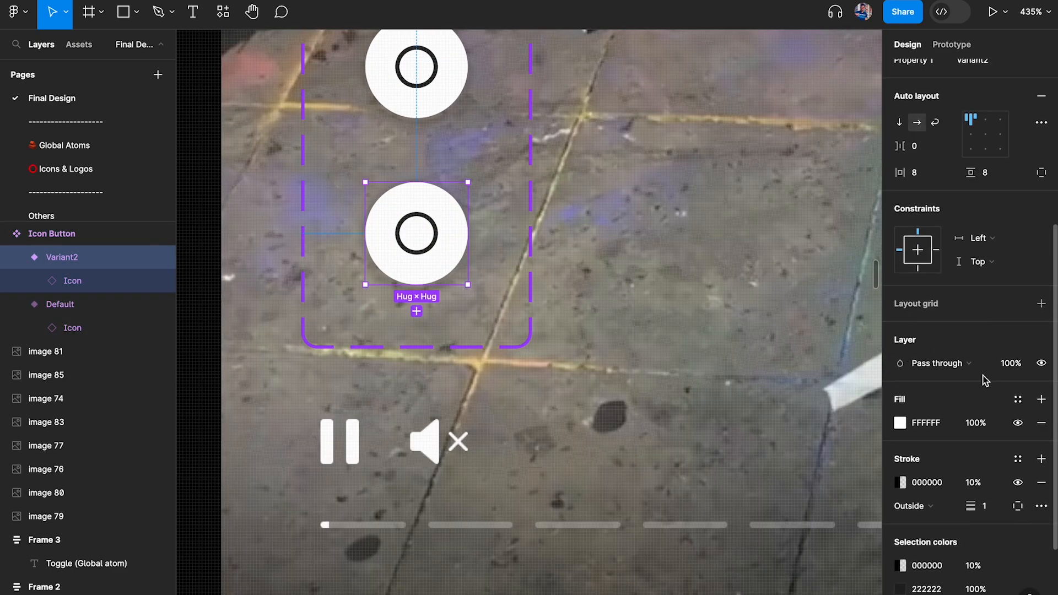
{"action": "scroll", "coordinate": [970, 372], "scroll_direction": "down", "scroll_amount": 4}
{"action": "left_click", "coordinate": [1041, 539]}
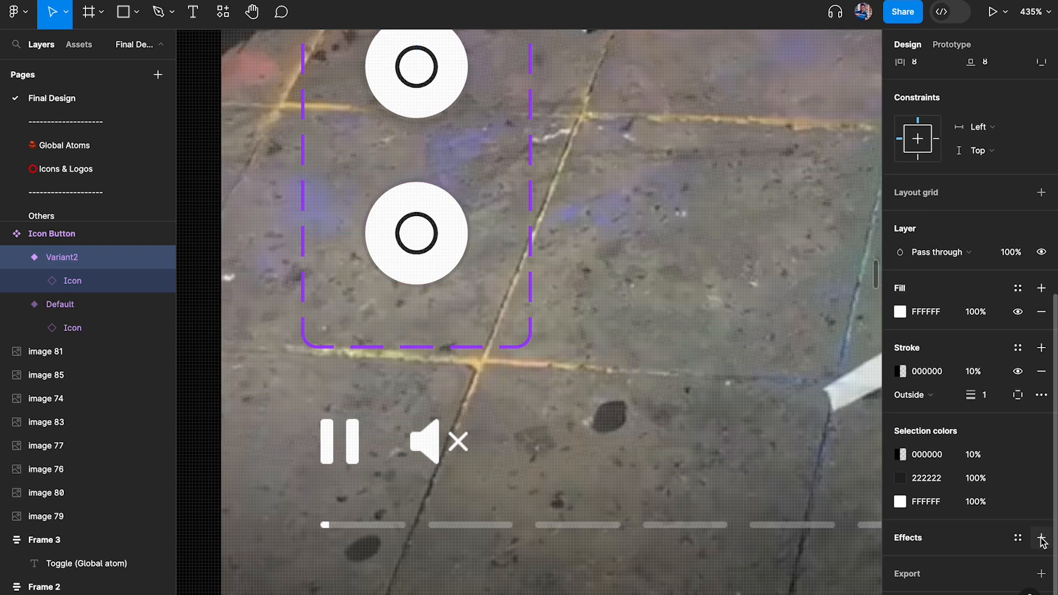
{"action": "left_click", "coordinate": [1042, 370]}
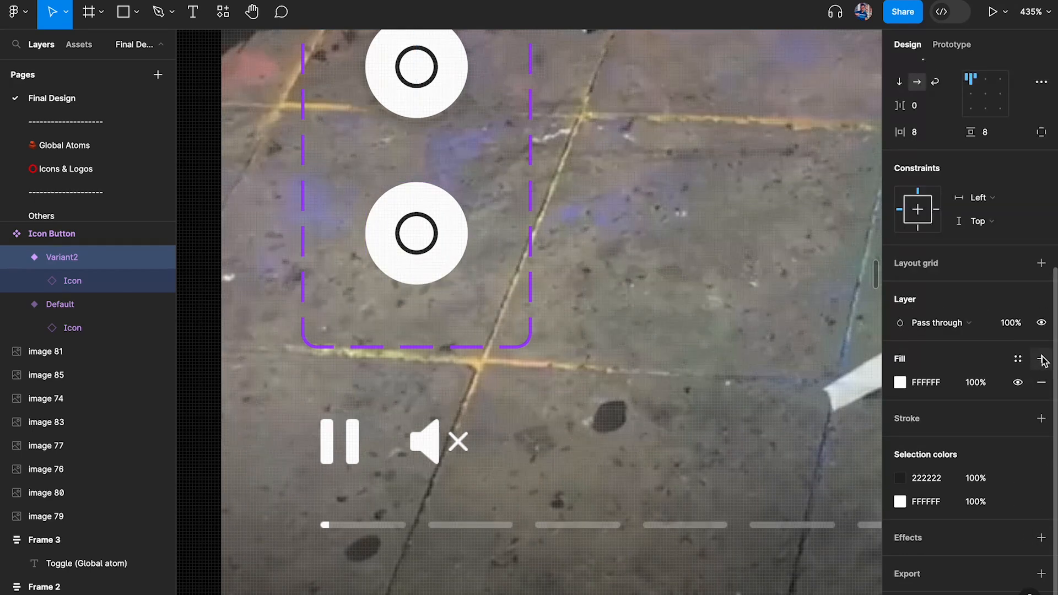
{"action": "left_click", "coordinate": [1042, 382]}
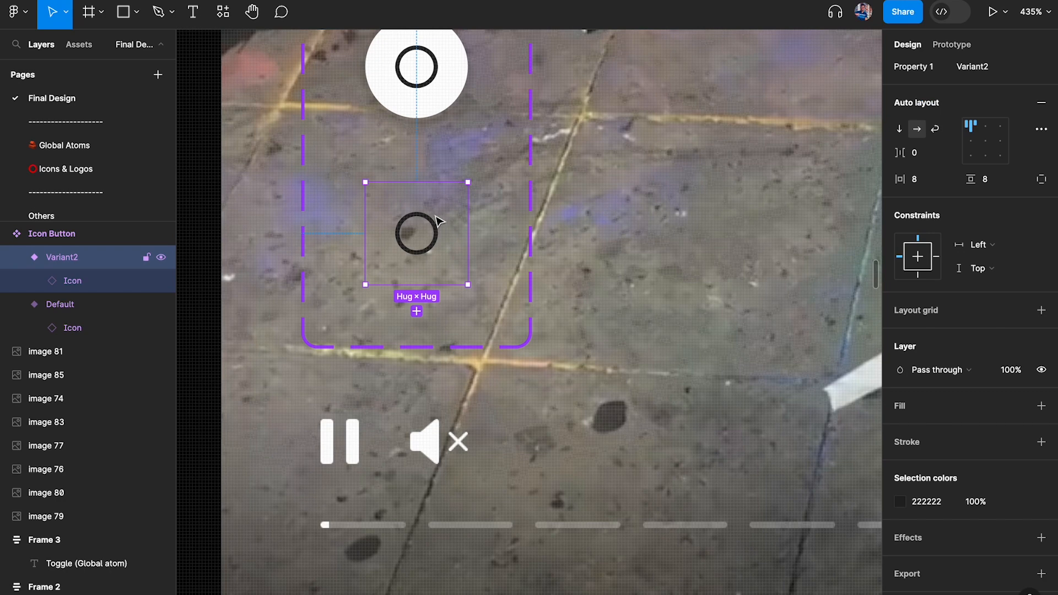
Recolor the icon inside the Icon Button's Variant2 from dark to white, FFFFFF
{"action": "left_click", "coordinate": [419, 221]}
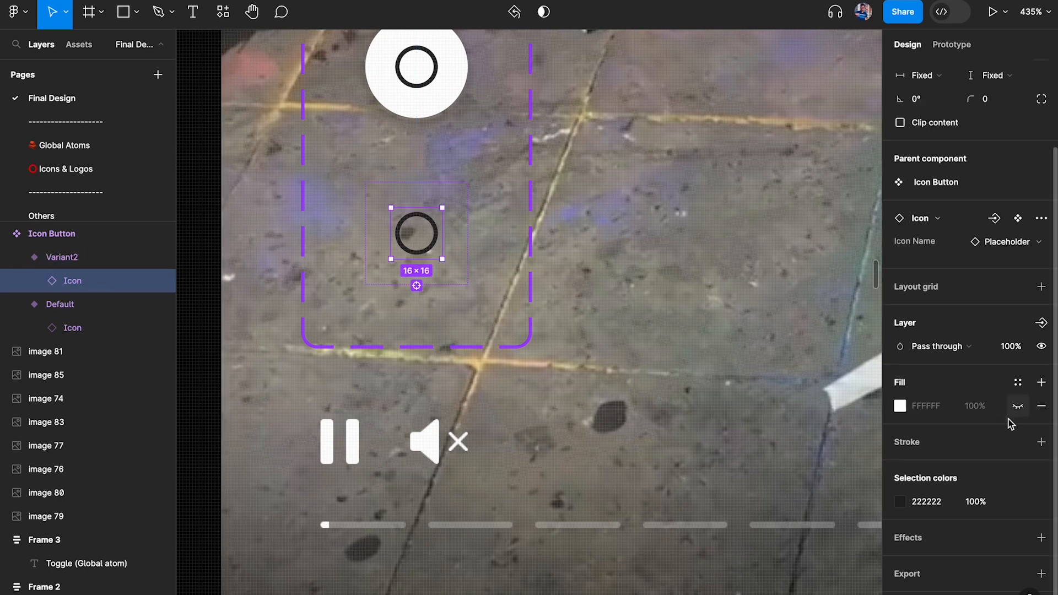
{"action": "left_click", "coordinate": [900, 502]}
{"action": "left_click_drag", "start_coordinate": [831, 344], "coordinate": [529, 122]}
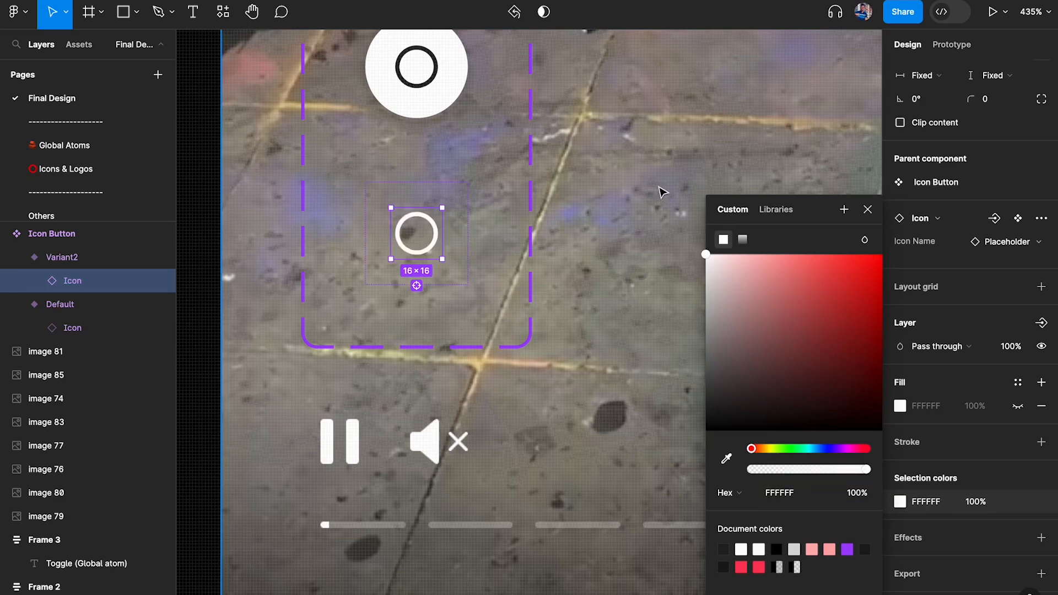
{"action": "left_click", "coordinate": [663, 193]}
{"action": "scroll", "coordinate": [467, 105], "scroll_direction": "down", "scroll_amount": 2}
Place an instance of Variant2 beside the component set and switch its Property 1 to Default and back to Variant2
{"action": "left_click", "coordinate": [453, 102]}
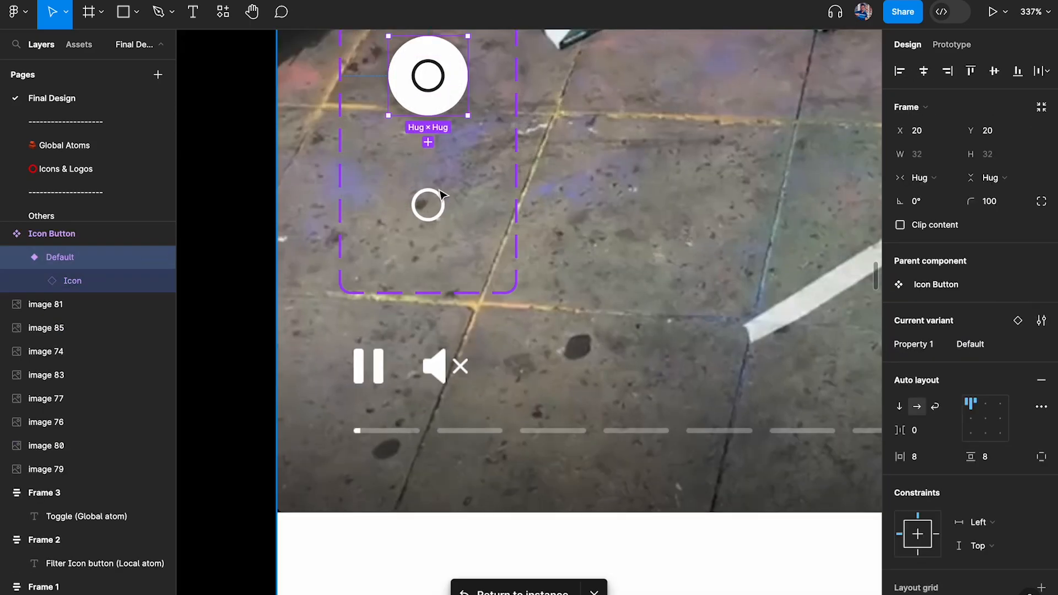
{"action": "left_click", "coordinate": [417, 211]}
{"action": "left_click_drag", "start_coordinate": [417, 212], "coordinate": [635, 212]}
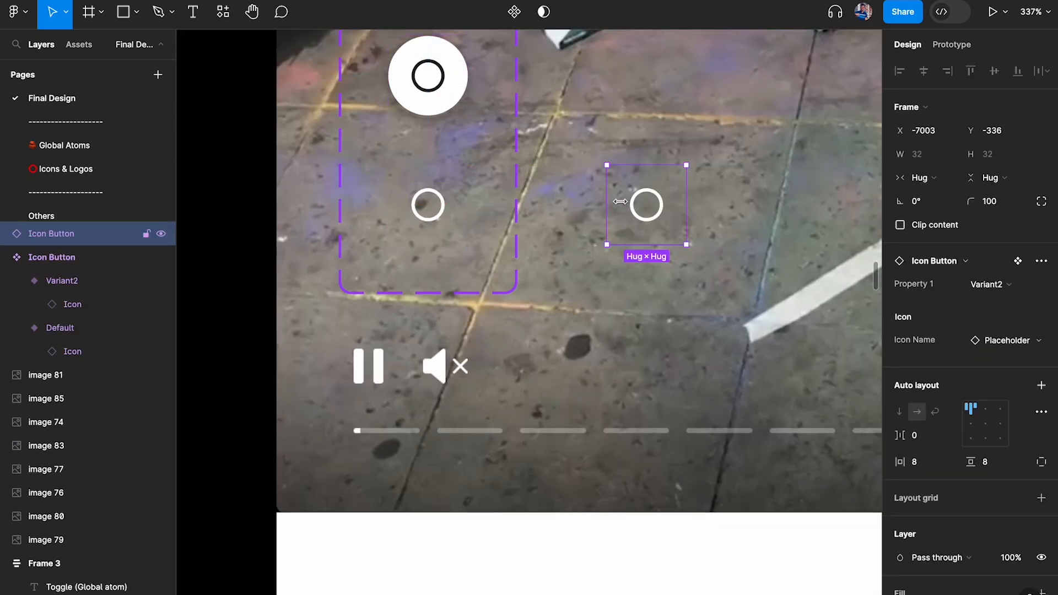
{"action": "left_click", "coordinate": [984, 284]}
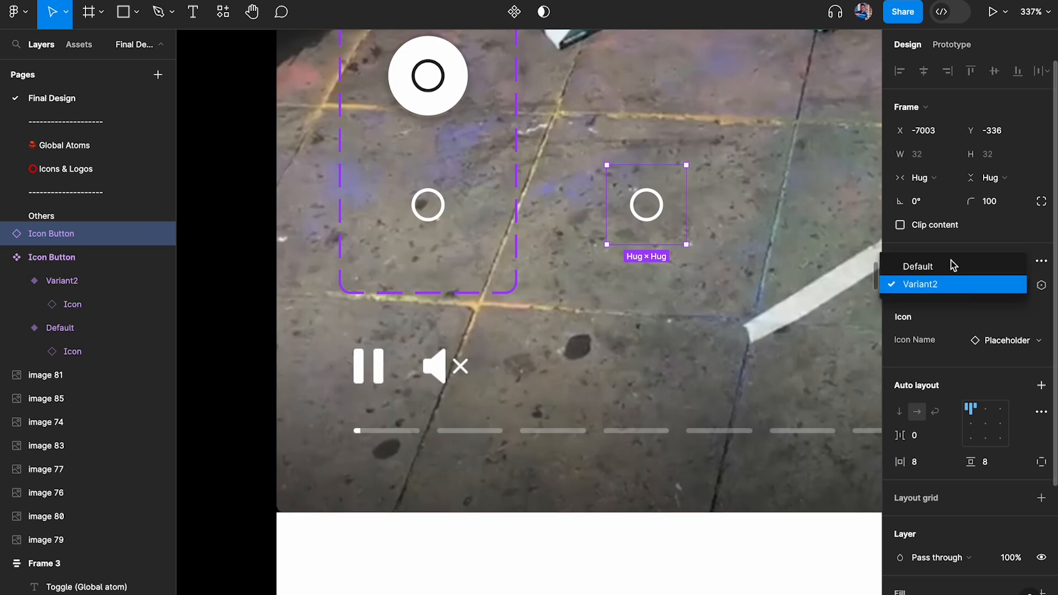
{"action": "left_click", "coordinate": [947, 267]}
{"action": "left_click", "coordinate": [988, 284]}
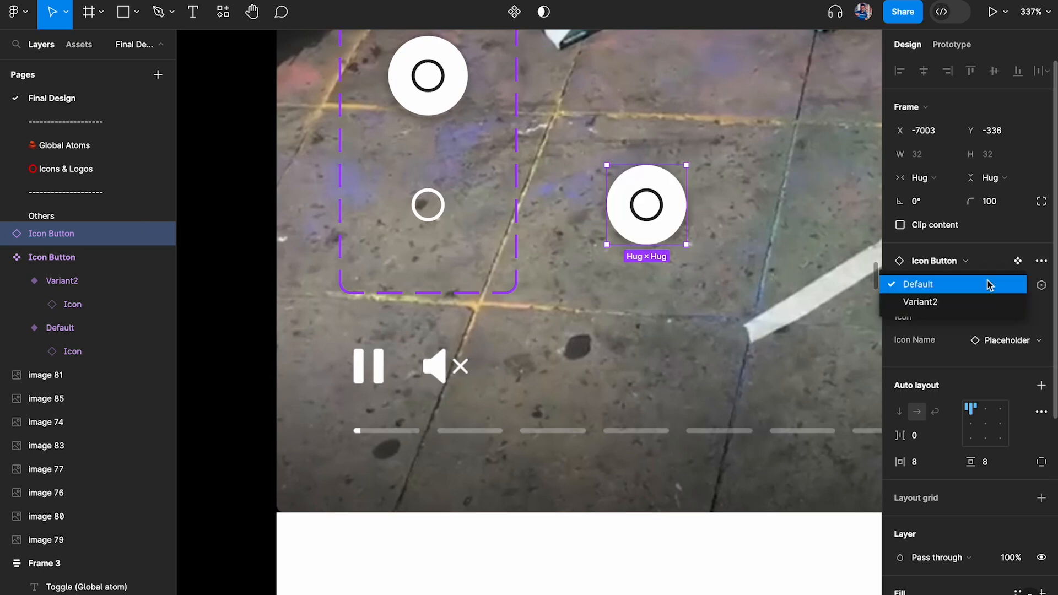
{"action": "left_click", "coordinate": [987, 308]}
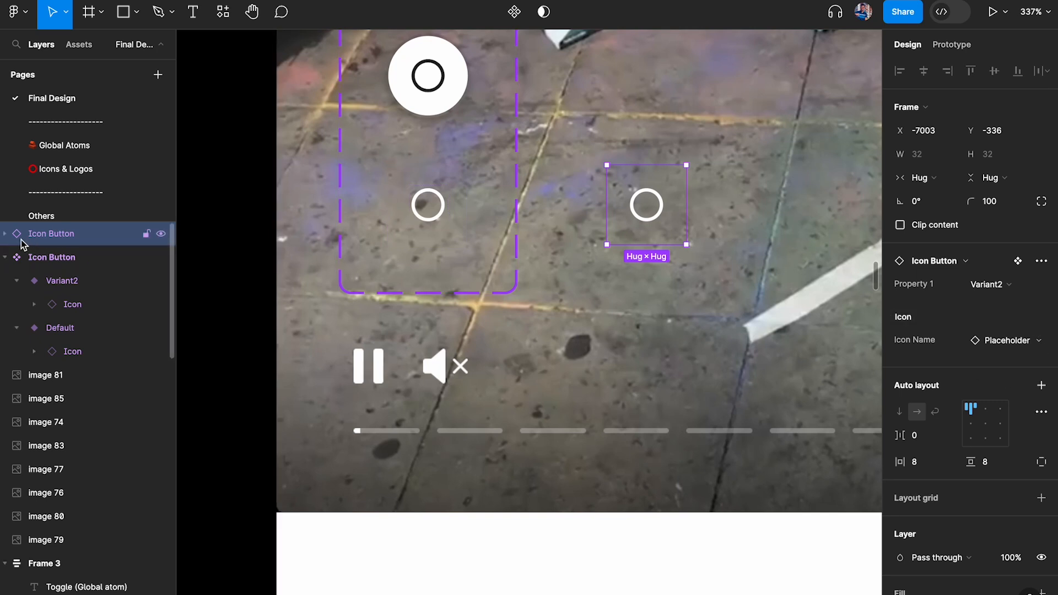
Examine the nested layers of the Icon Button instance down to the placeholder's shape
{"action": "left_click", "coordinate": [4, 234]}
{"action": "left_click", "coordinate": [16, 257]}
{"action": "left_click", "coordinate": [34, 280]}
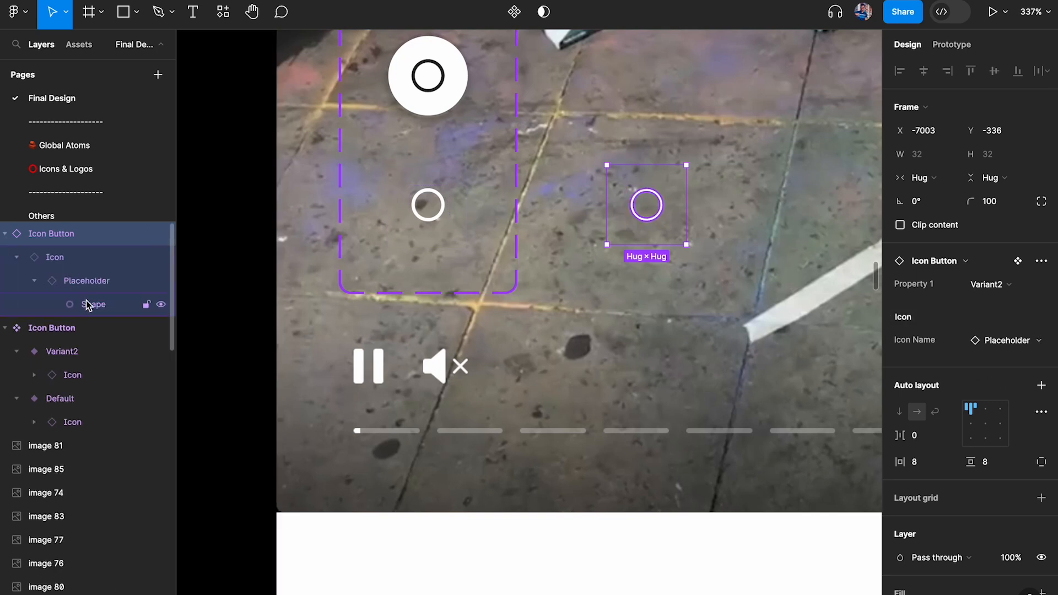
{"action": "key", "text": "ctrl+z"}
{"action": "key", "text": "ctrl+z"}
{"action": "key", "text": "ctrl+z"}
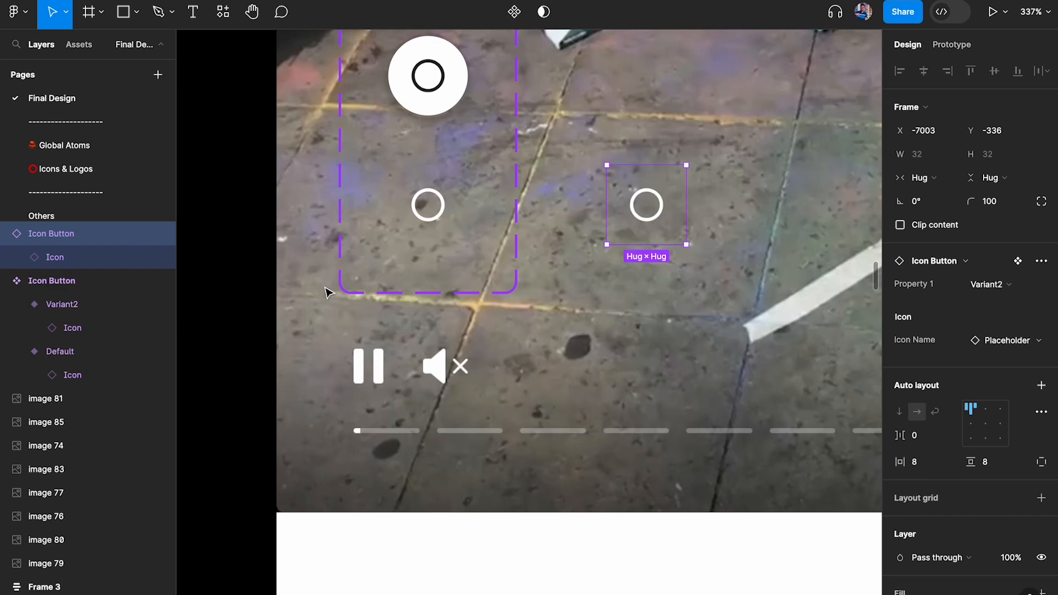
{"action": "key", "text": "ctrl+shift+z"}
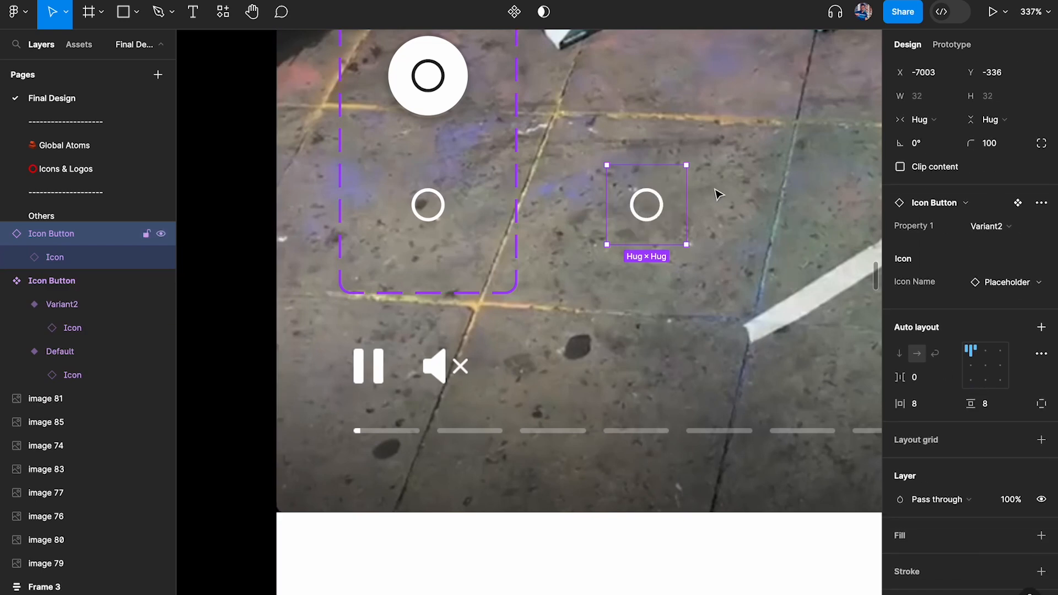
Swap the instance's icon to Pause and place the button exactly over the screen's pause icon
{"action": "left_click", "coordinate": [1004, 282]}
{"action": "left_click", "coordinate": [971, 418]}
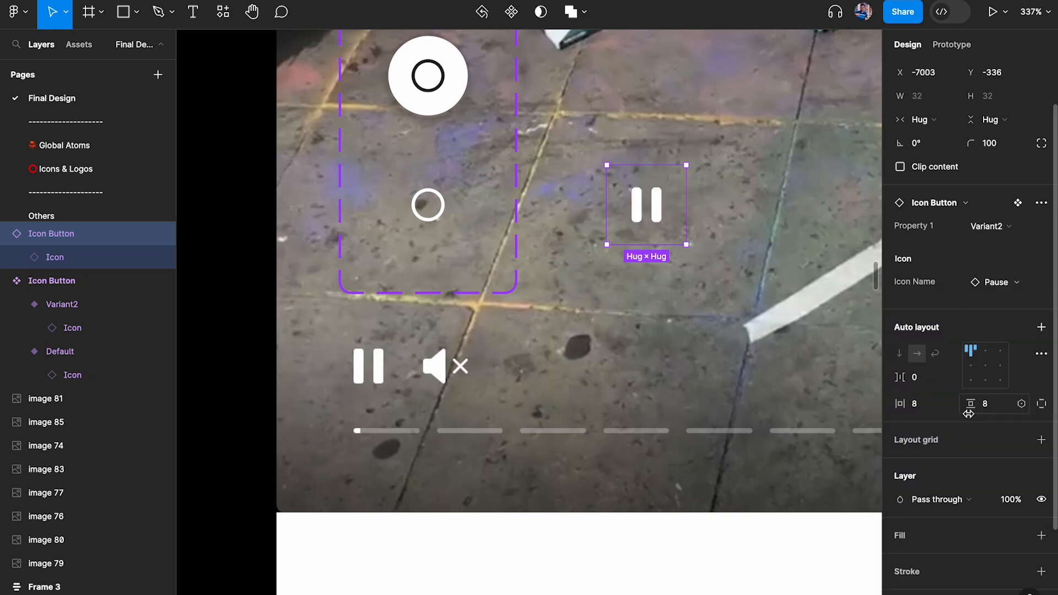
{"action": "left_click_drag", "start_coordinate": [682, 210], "coordinate": [387, 291]}
{"action": "scroll", "coordinate": [395, 389], "scroll_direction": "up", "scroll_amount": 5}
{"action": "scroll", "coordinate": [349, 397], "scroll_direction": "up", "scroll_amount": 3}
Duplicate the pause button onto the neighbouring mute icon and swap the copy's icon to Speaker_Off
{"action": "left_click_drag", "start_coordinate": [367, 283], "coordinate": [500, 276]}
{"action": "key", "text": "ctrl+z"}
{"action": "scroll", "coordinate": [312, 277], "scroll_direction": "down", "scroll_amount": 3}
{"action": "left_click_drag", "start_coordinate": [281, 279], "coordinate": [472, 272]}
{"action": "left_click", "coordinate": [992, 282]}
{"action": "scroll", "coordinate": [931, 499], "scroll_direction": "down", "scroll_amount": 1}
{"action": "left_click", "coordinate": [957, 557]}
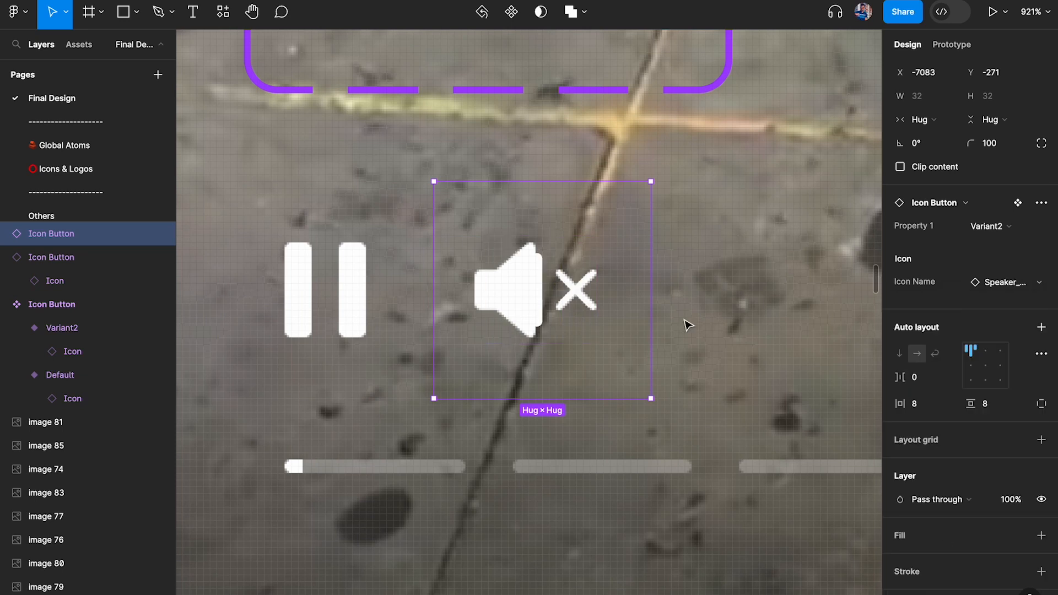
Compare the Speaker_Off button with the mute icon beneath it and examine the shapes that make up its icon
{"action": "left_click_drag", "start_coordinate": [533, 293], "coordinate": [524, 184]}
{"action": "key", "text": "ctrl+z"}
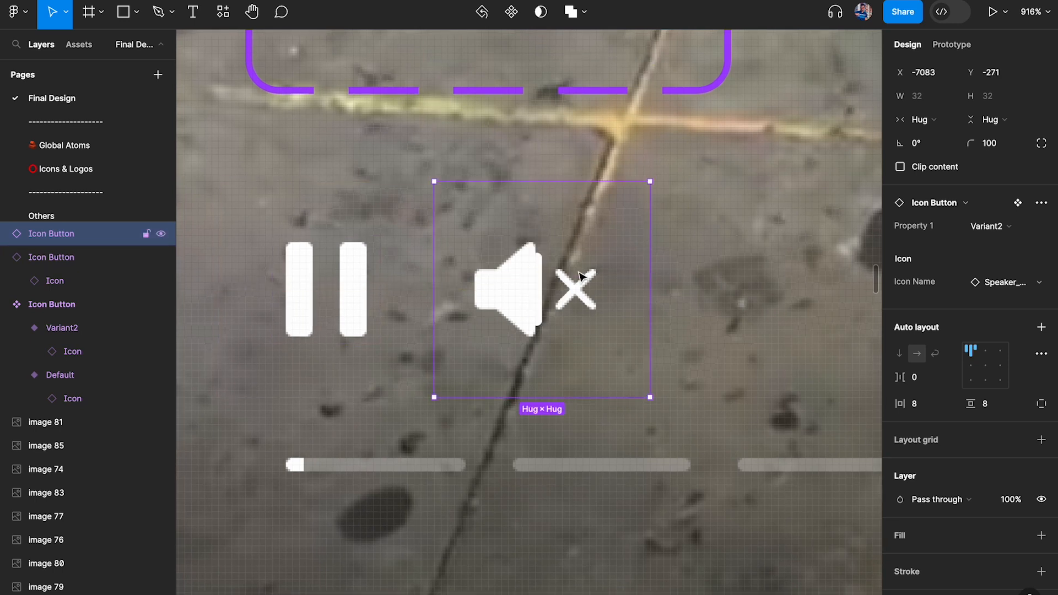
{"action": "key", "text": "ctrl+shift+z"}
{"action": "key", "text": "ctrl+z"}
{"action": "scroll", "coordinate": [537, 259], "scroll_direction": "up", "scroll_amount": 5}
{"action": "left_click", "coordinate": [532, 289], "text": "ctrl"}
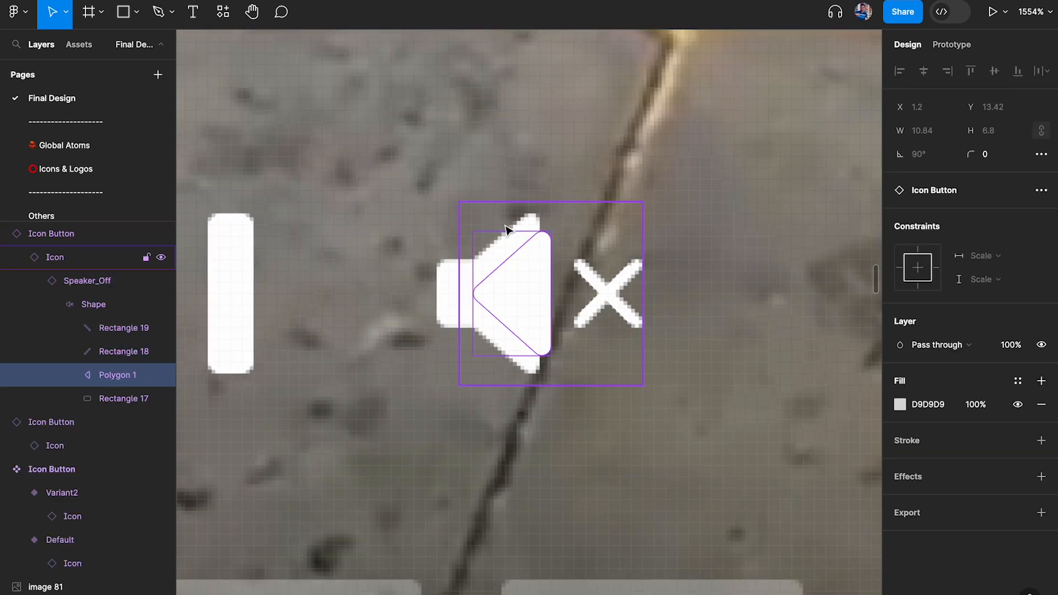
{"action": "left_click", "coordinate": [539, 283]}
{"action": "double_click", "coordinate": [540, 284]}
{"action": "key", "text": "alt"}
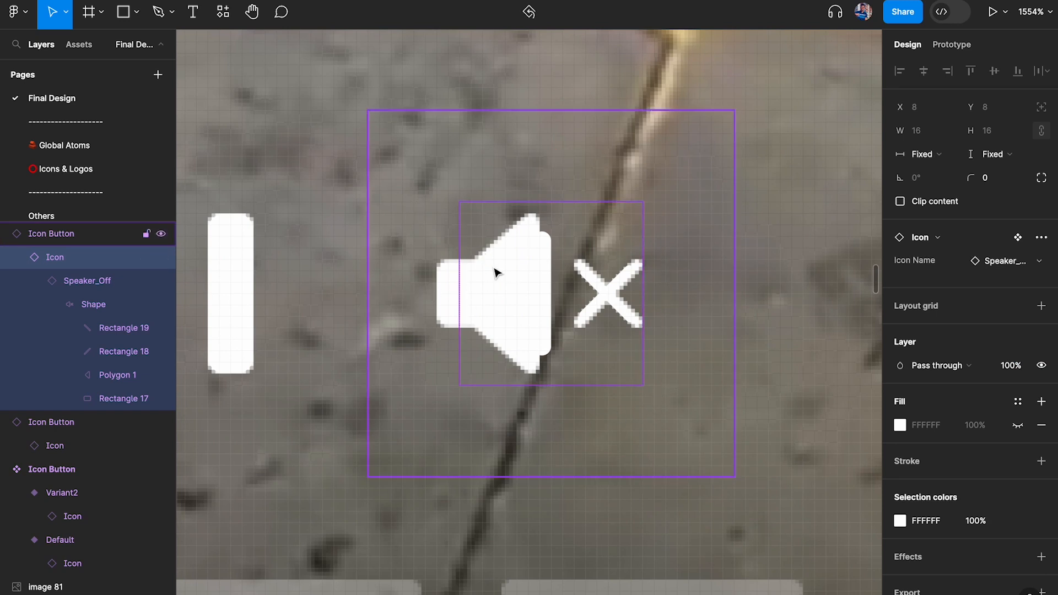
Move the Speaker_Off button off the mute icon to the free area beside it
{"action": "scroll", "coordinate": [468, 269], "scroll_direction": "down", "scroll_amount": 5}
{"action": "left_click", "coordinate": [595, 175]}
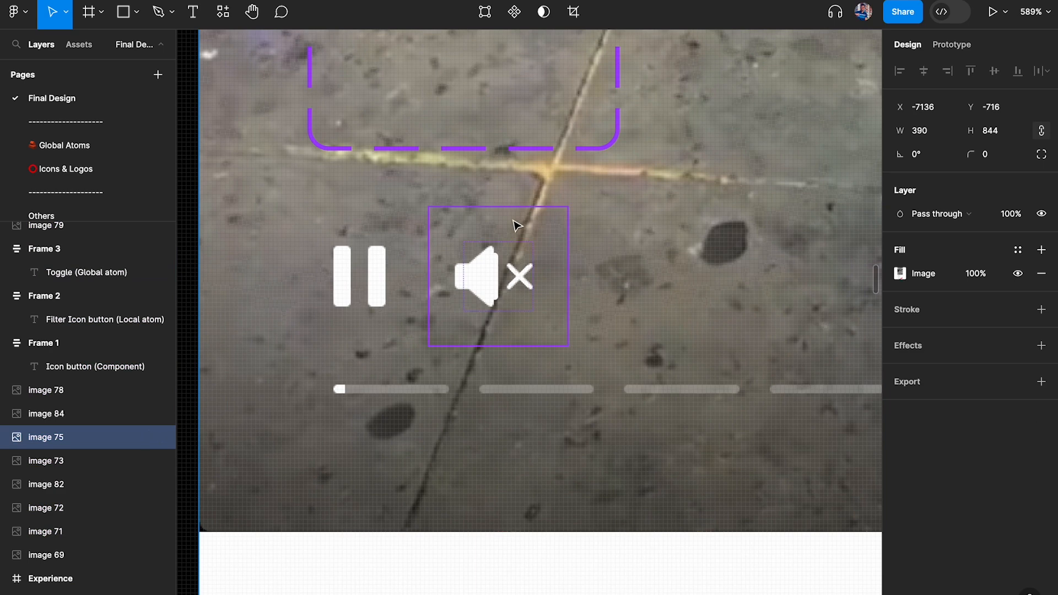
{"action": "left_click", "coordinate": [514, 219]}
{"action": "scroll", "coordinate": [513, 219], "scroll_direction": "down", "scroll_amount": 3}
{"action": "scroll", "coordinate": [513, 219], "scroll_direction": "up", "scroll_amount": 1}
{"action": "left_click_drag", "start_coordinate": [478, 313], "coordinate": [615, 269]}
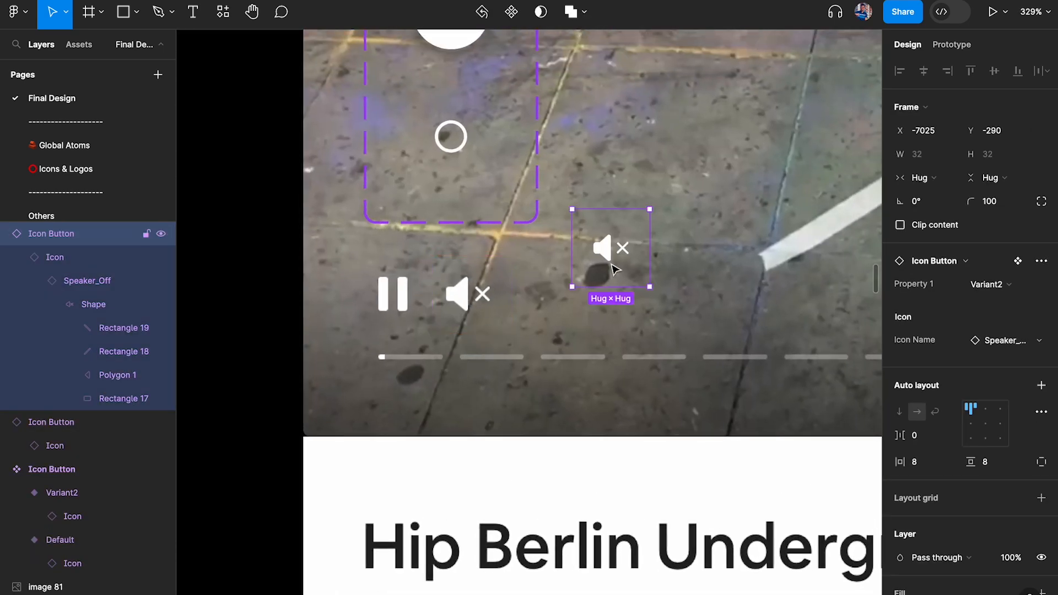
{"action": "scroll", "coordinate": [612, 268], "scroll_direction": "down", "scroll_amount": 5}
{"action": "scroll", "coordinate": [600, 292], "scroll_direction": "up", "scroll_amount": 5}
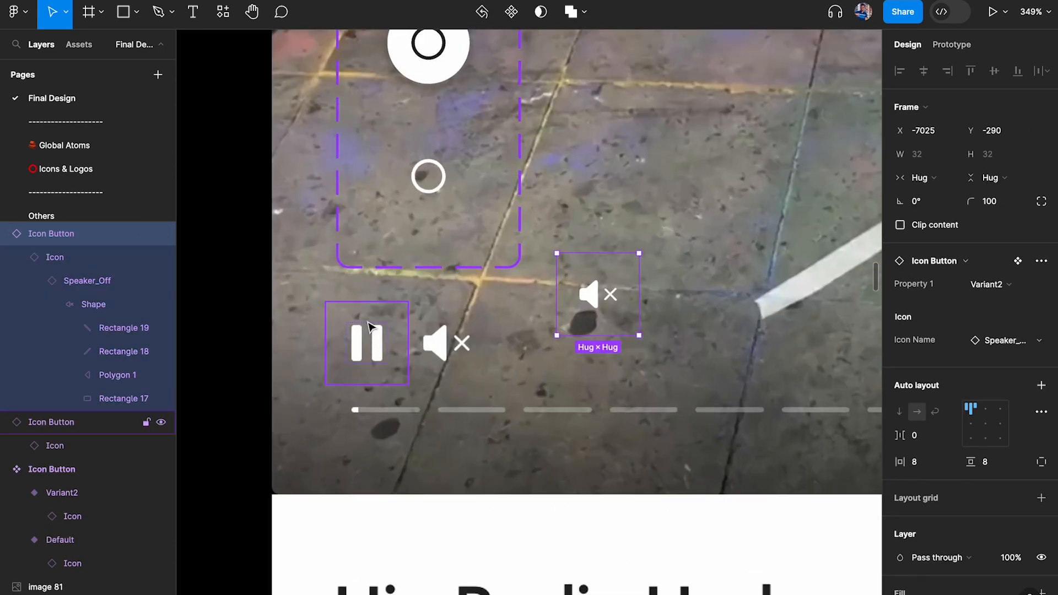
{"action": "left_click", "coordinate": [328, 343]}
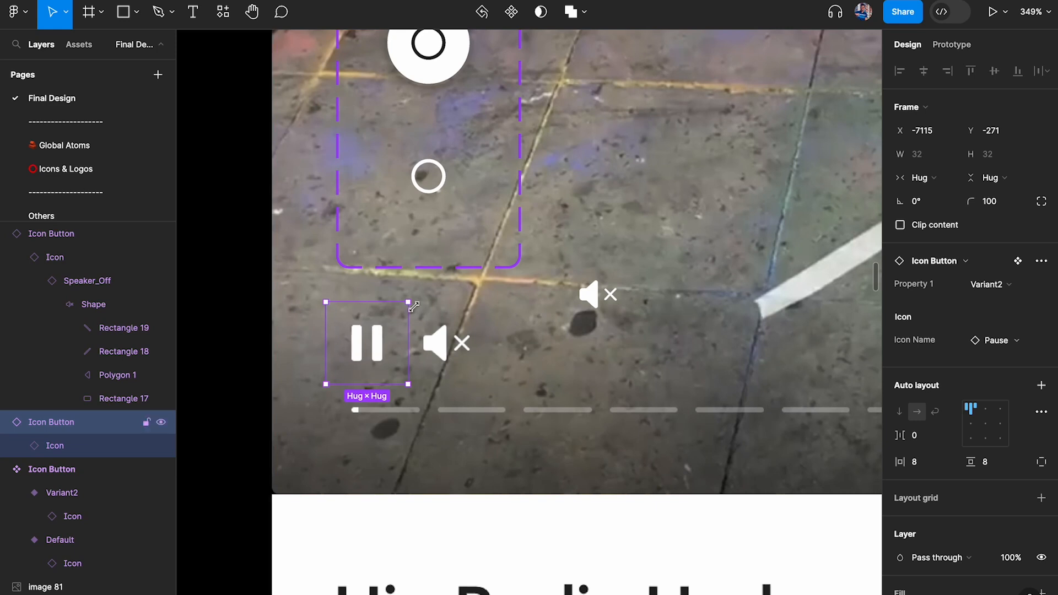
{"action": "left_click", "coordinate": [428, 176]}
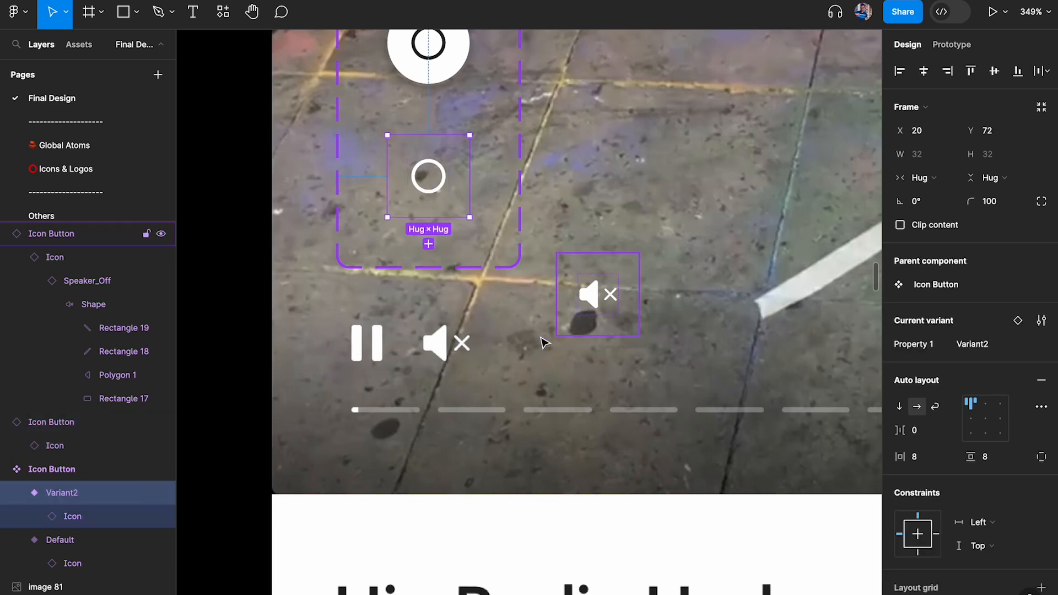
{"action": "left_click", "coordinate": [394, 344]}
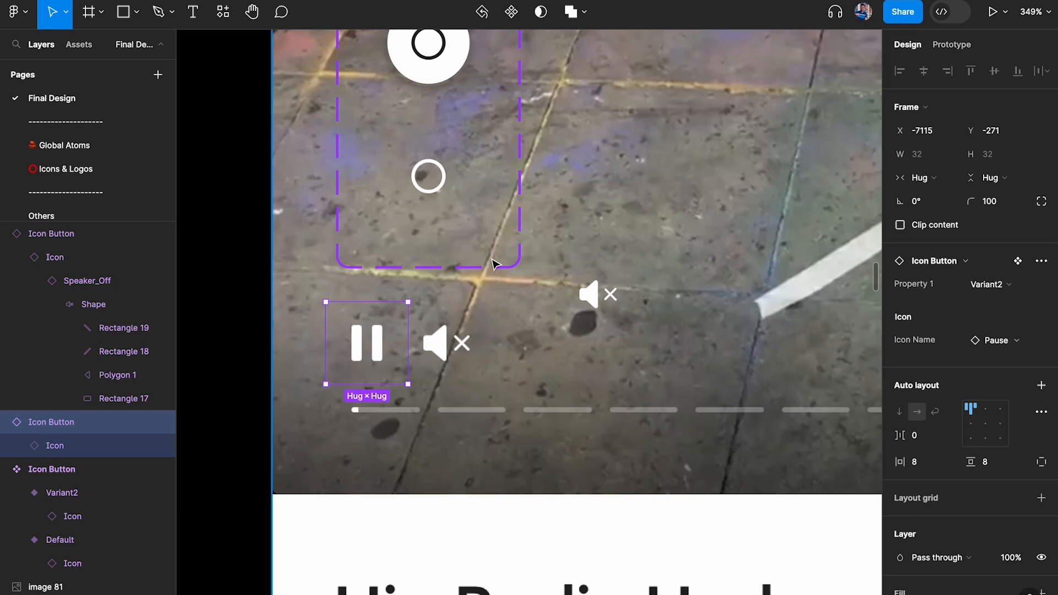
Rename the Icon Button component set's Property 1 to Elavated
{"action": "scroll", "coordinate": [401, 129], "scroll_direction": "up", "scroll_amount": 5}
{"action": "left_click", "coordinate": [402, 129]}
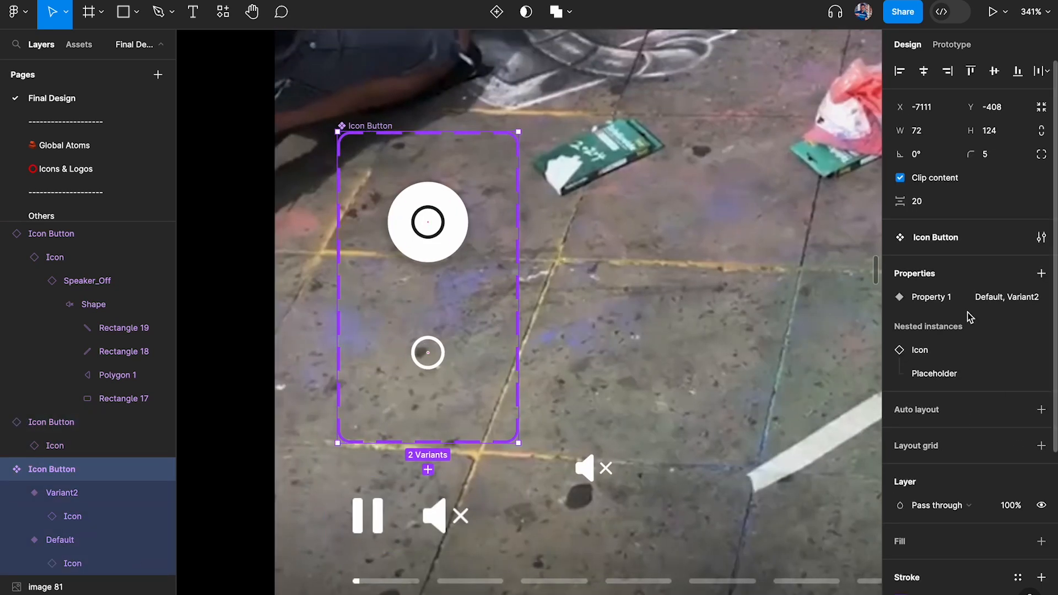
{"action": "double_click", "coordinate": [928, 298]}
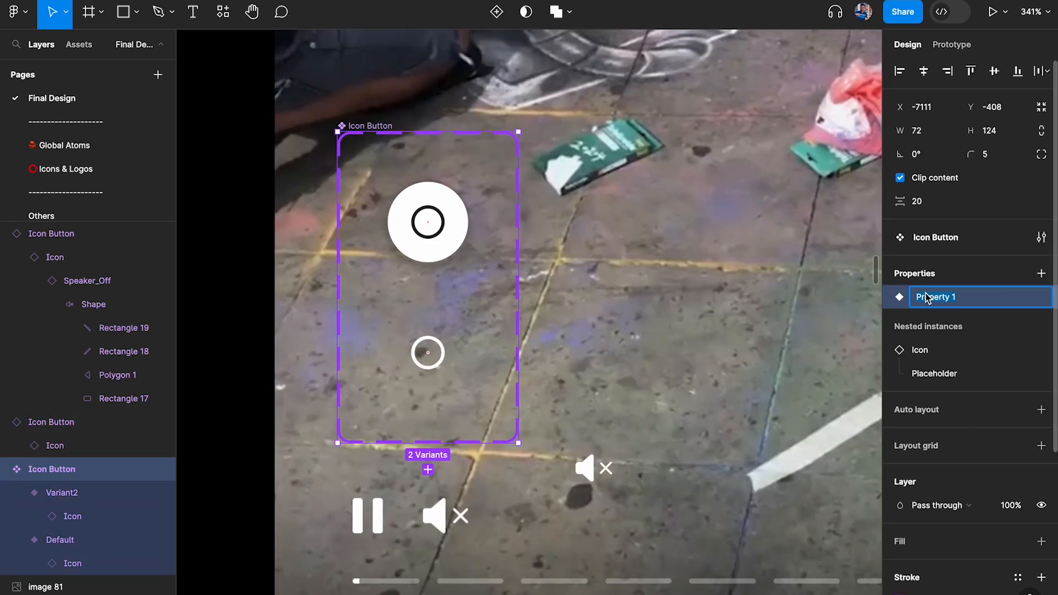
{"action": "type", "text": "Elavated"}
{"action": "key", "text": "Return"}
Set the Elavated value to Yes for the white circular variant and No for the background-free variant
{"action": "left_click", "coordinate": [460, 220]}
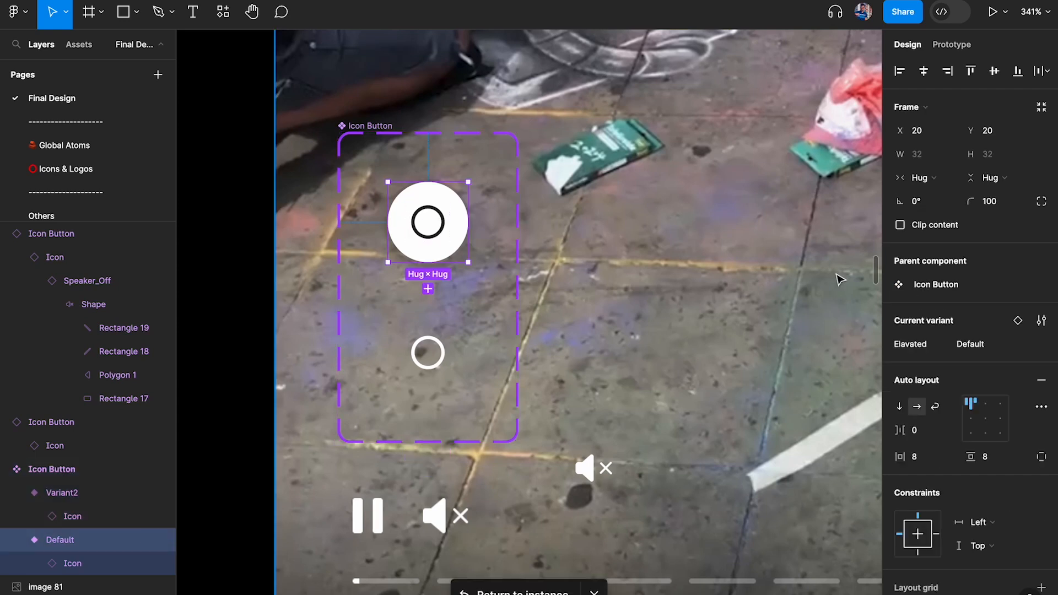
{"action": "left_click", "coordinate": [970, 343]}
{"action": "type", "text": "Yes"}
{"action": "key", "text": "Return"}
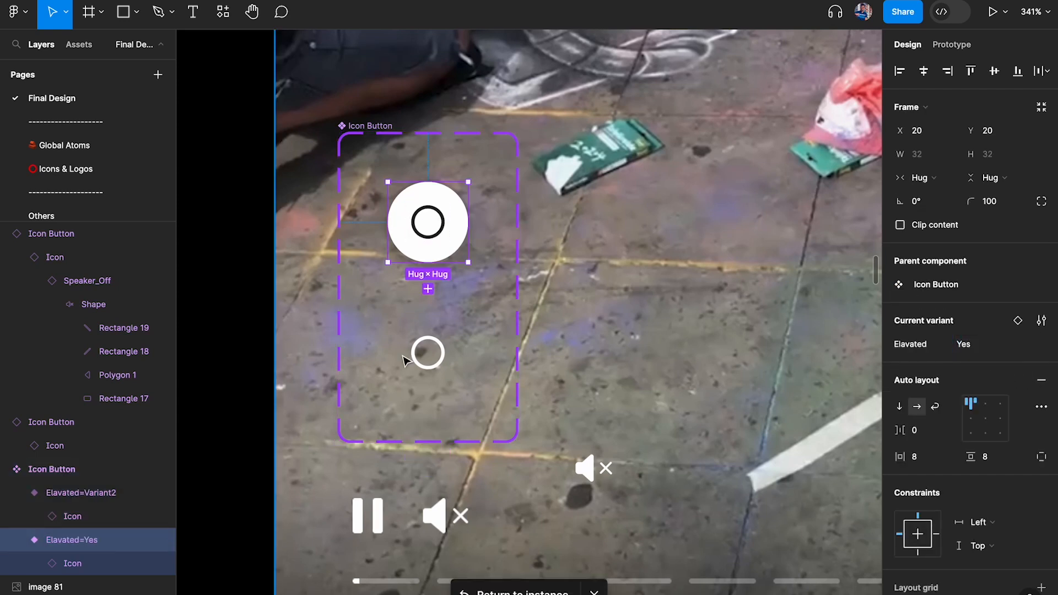
{"action": "left_click", "coordinate": [424, 349]}
{"action": "left_click", "coordinate": [978, 344]}
{"action": "type", "text": "No"}
{"action": "key", "text": "Return"}
Move the Speaker_Off button beside the component set, reset its icon to Placeholder and toggle its Elavated property
{"action": "left_click", "coordinate": [586, 474]}
{"action": "left_click_drag", "start_coordinate": [586, 474], "coordinate": [623, 292]}
{"action": "right_click", "coordinate": [623, 292]}
{"action": "left_click", "coordinate": [683, 443]}
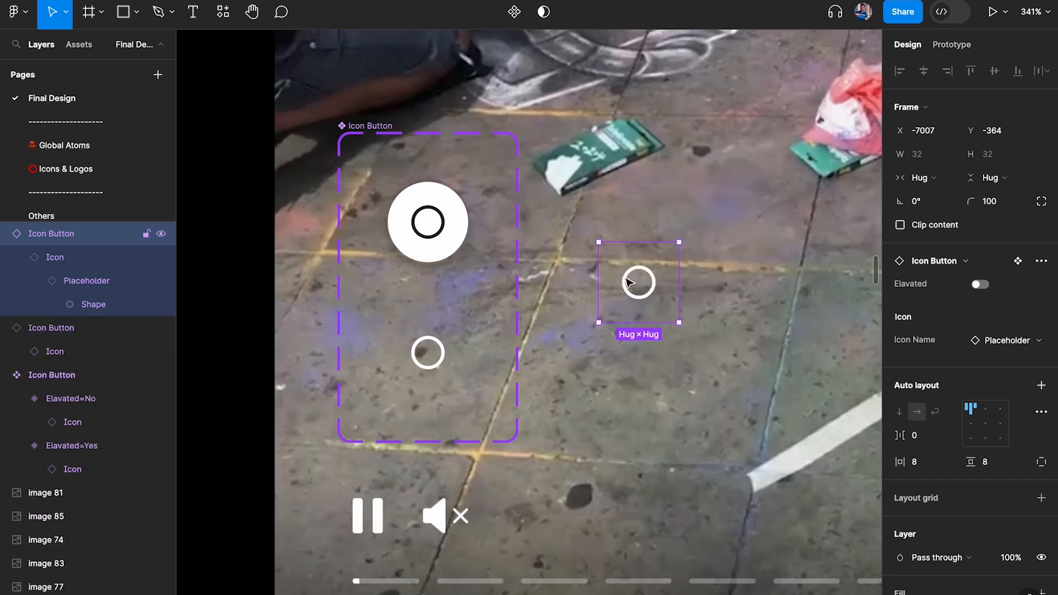
{"action": "left_click", "coordinate": [979, 286]}
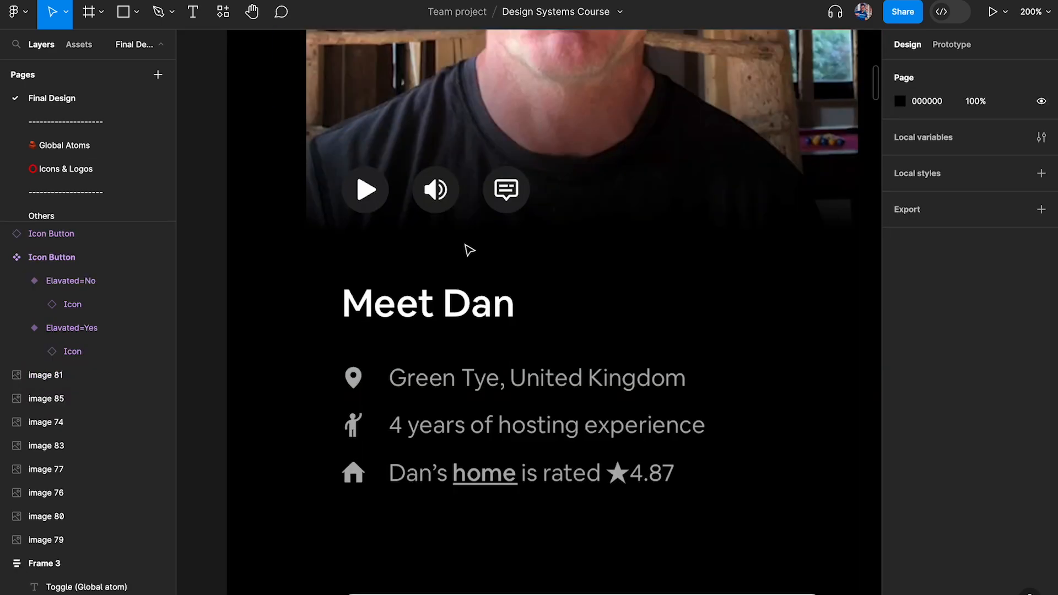
Cut the Icon Button component set from the first Hip Berlin screen and paste it above the play icon on the host profile screen
{"action": "scroll", "coordinate": [553, 141], "scroll_direction": "up", "scroll_amount": 1}
{"action": "scroll", "coordinate": [482, 239], "scroll_direction": "down", "scroll_amount": 20}
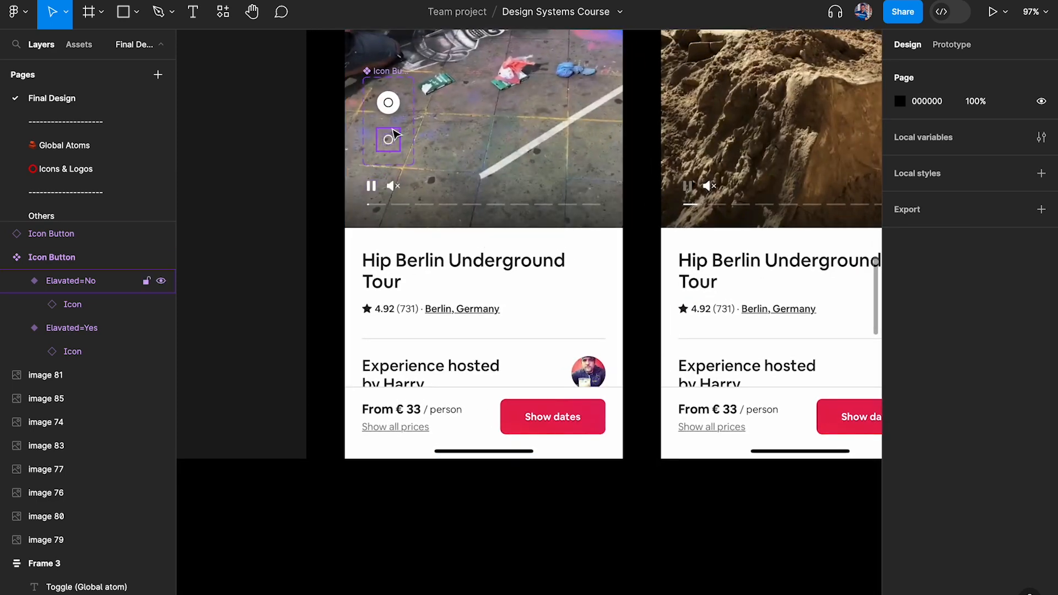
{"action": "left_click", "coordinate": [387, 75]}
{"action": "key", "text": "super+x"}
{"action": "scroll", "coordinate": [550, 117], "scroll_direction": "down", "scroll_amount": 2}
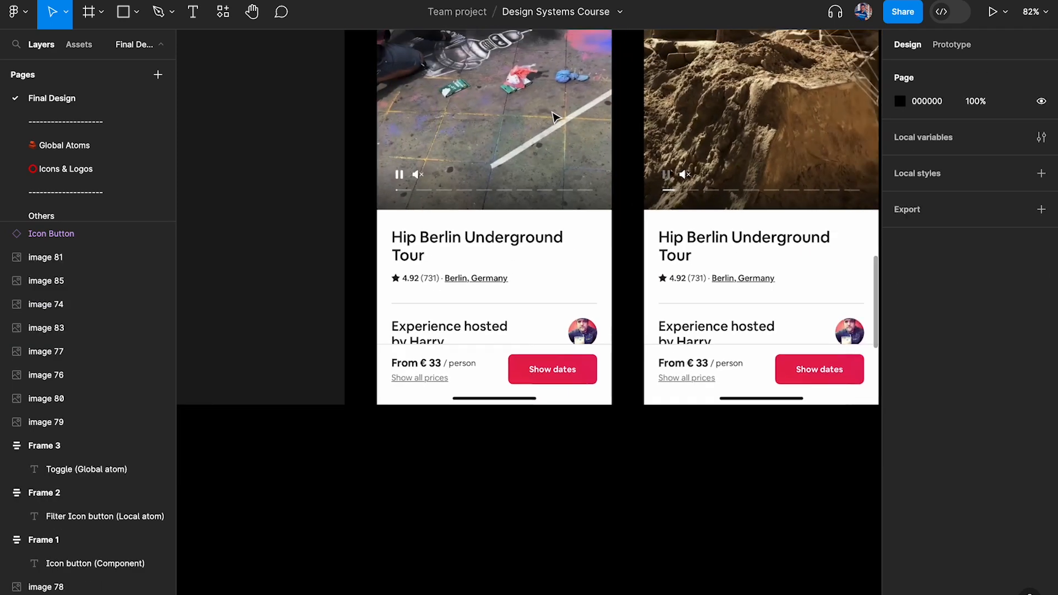
{"action": "scroll", "coordinate": [554, 116], "scroll_direction": "up", "scroll_amount": 15}
{"action": "scroll", "coordinate": [446, 181], "scroll_direction": "up", "scroll_amount": 6}
{"action": "scroll", "coordinate": [449, 189], "scroll_direction": "up", "scroll_amount": 5}
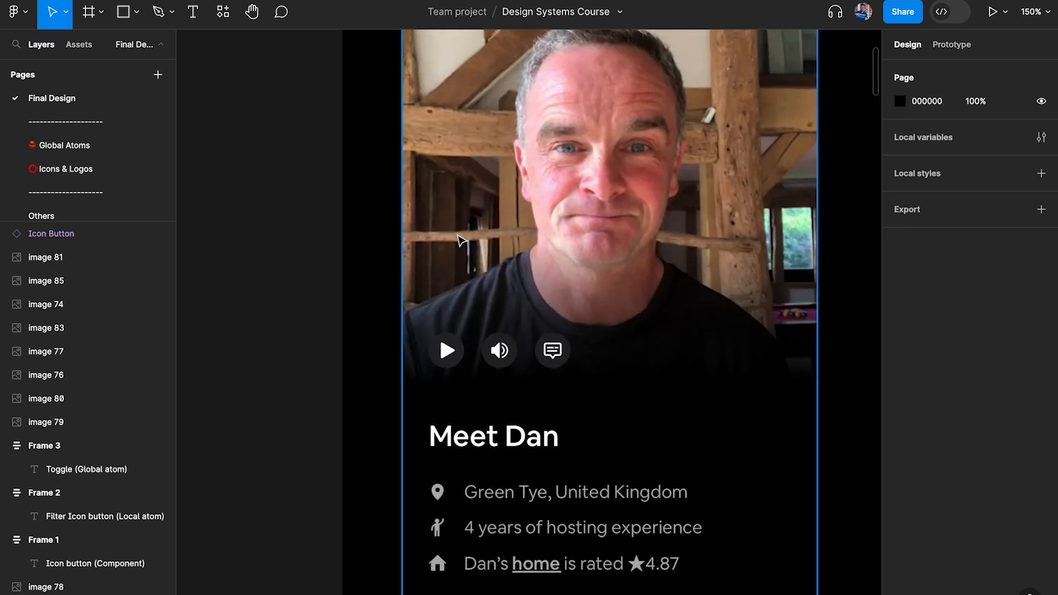
{"action": "key", "text": "super+v"}
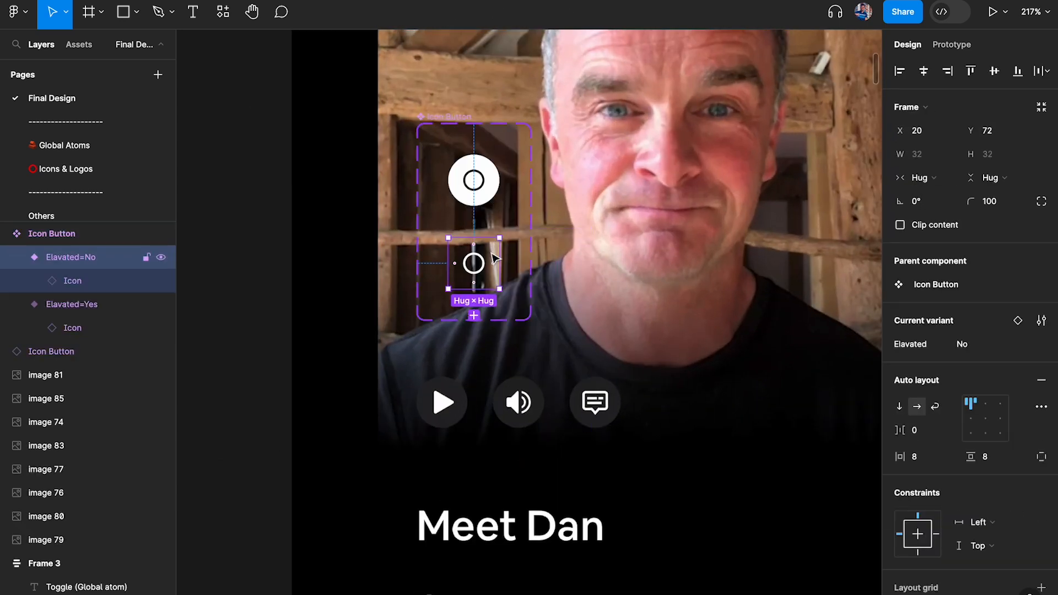
Place an Elavated=No instance beside the component set and give it a 252527 fill sampled from the play button's background
{"action": "left_click_drag", "start_coordinate": [492, 254], "coordinate": [593, 318]}
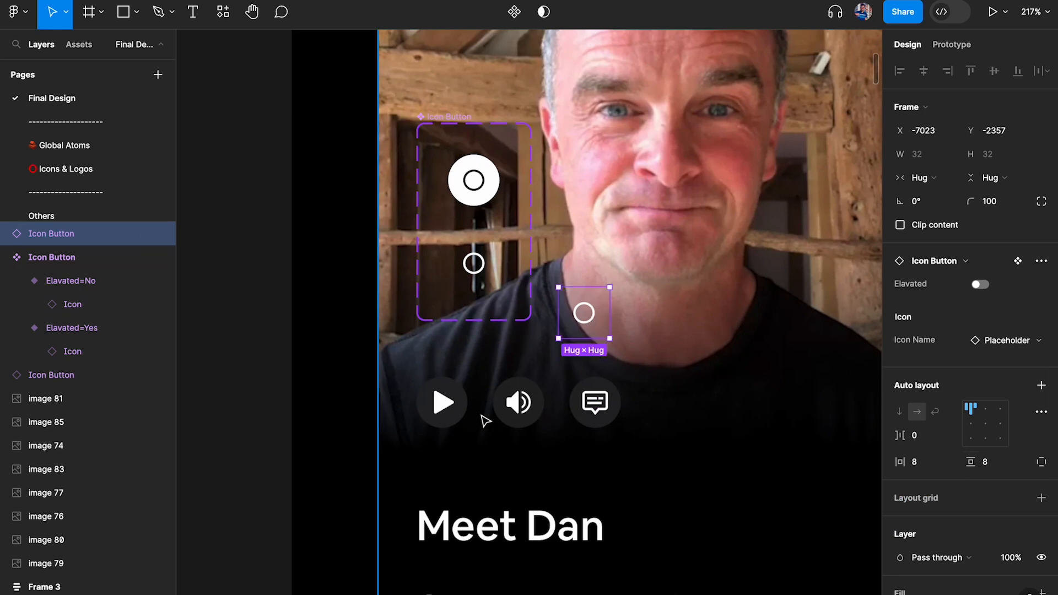
{"action": "scroll", "coordinate": [987, 397], "scroll_direction": "down", "scroll_amount": 4}
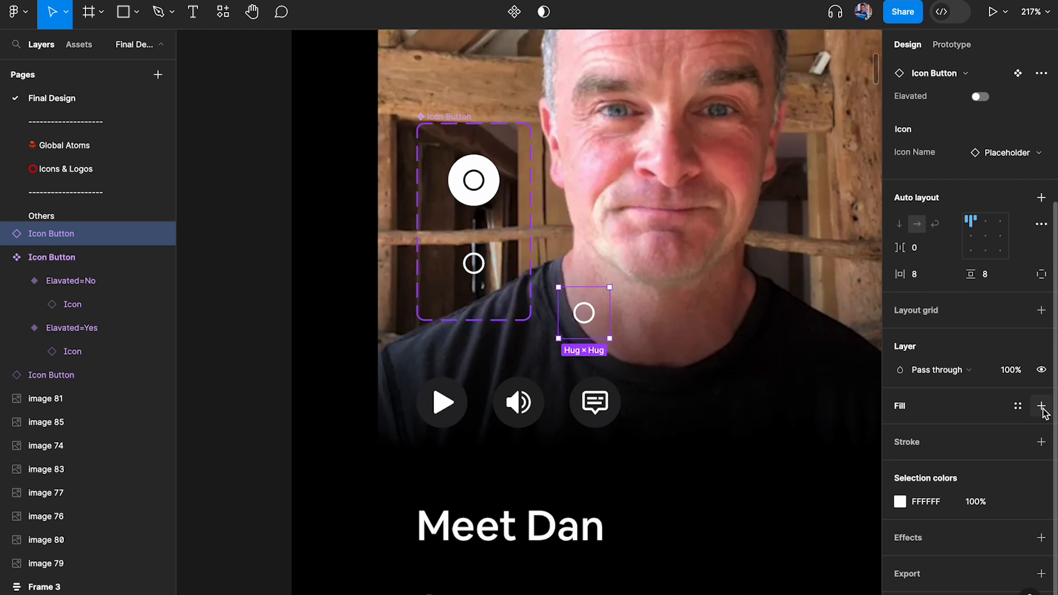
{"action": "left_click", "coordinate": [1041, 406]}
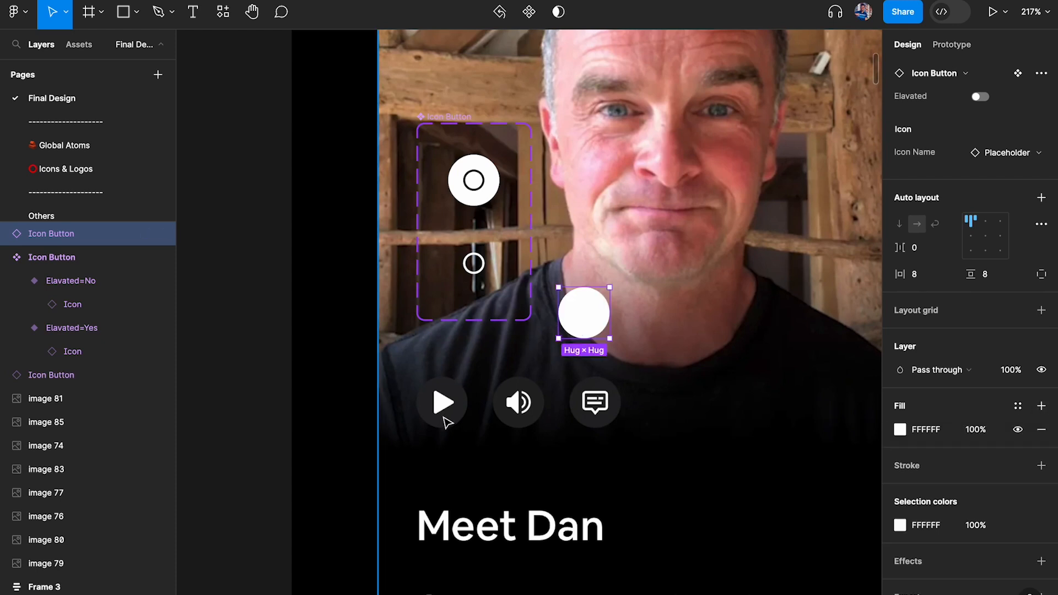
{"action": "scroll", "coordinate": [450, 415], "scroll_direction": "up", "scroll_amount": 3}
{"action": "key", "text": "i"}
{"action": "left_click", "coordinate": [453, 387]}
{"action": "scroll", "coordinate": [957, 366], "scroll_direction": "down", "scroll_amount": 1}
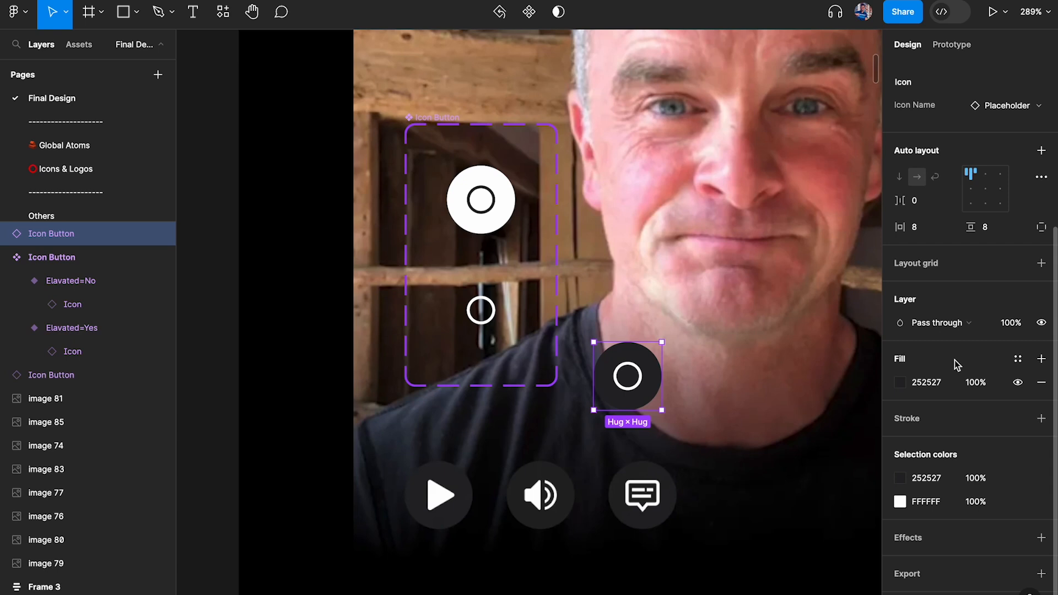
Move the dark-filled Icon Button instance beside the Elavated=No variant and compare it with both variants
{"action": "left_click_drag", "start_coordinate": [629, 380], "coordinate": [611, 322]}
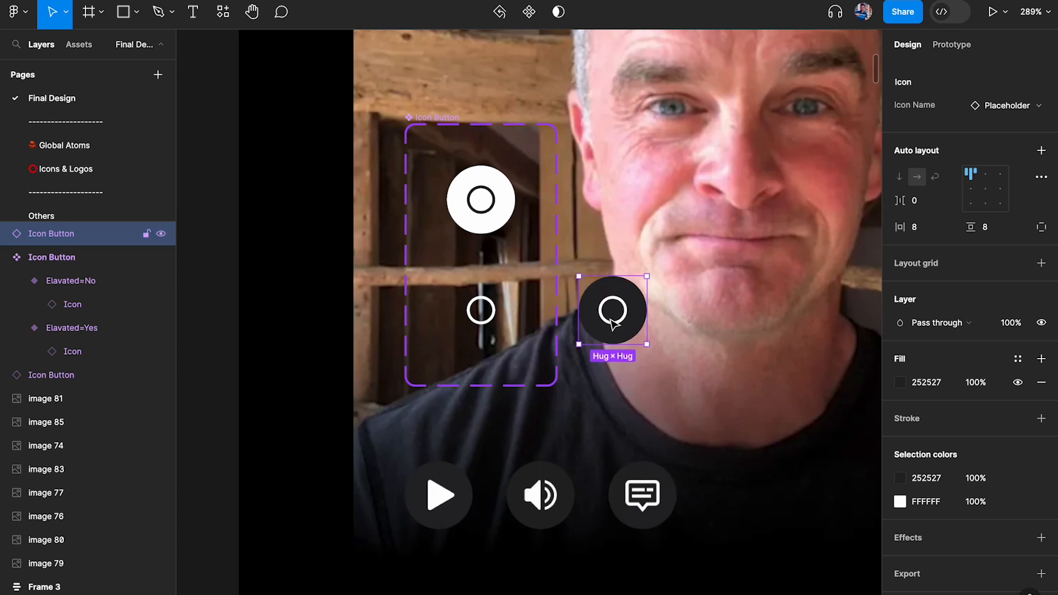
{"action": "left_click", "coordinate": [490, 195]}
{"action": "left_click", "coordinate": [609, 308]}
{"action": "left_click", "coordinate": [481, 311]}
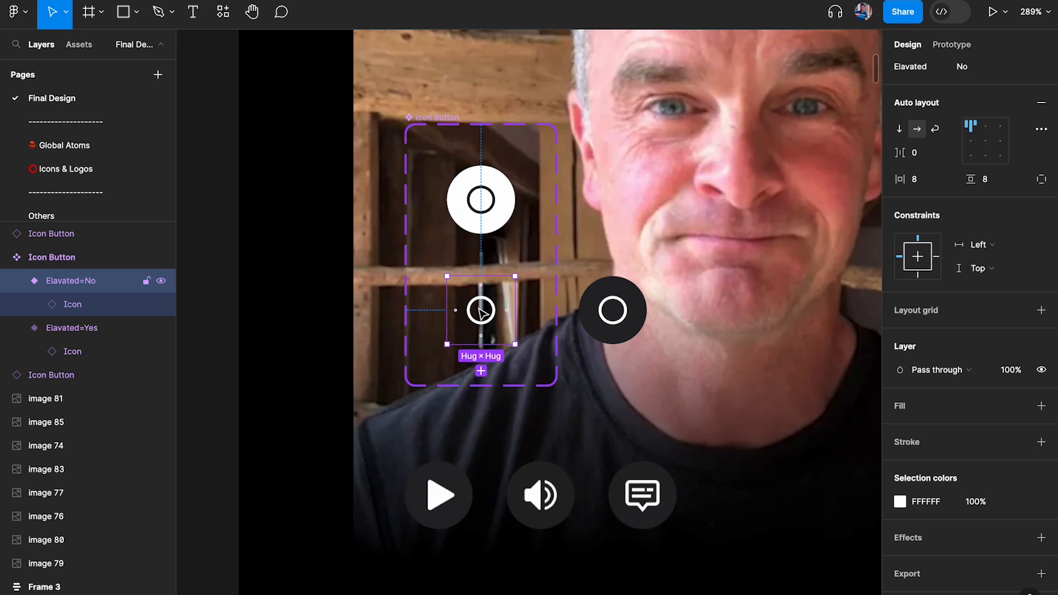
Set the Elavated=No variant's icon colour to 000000 and delete the dark-filled instance beside the component set
{"action": "left_click", "coordinate": [437, 118]}
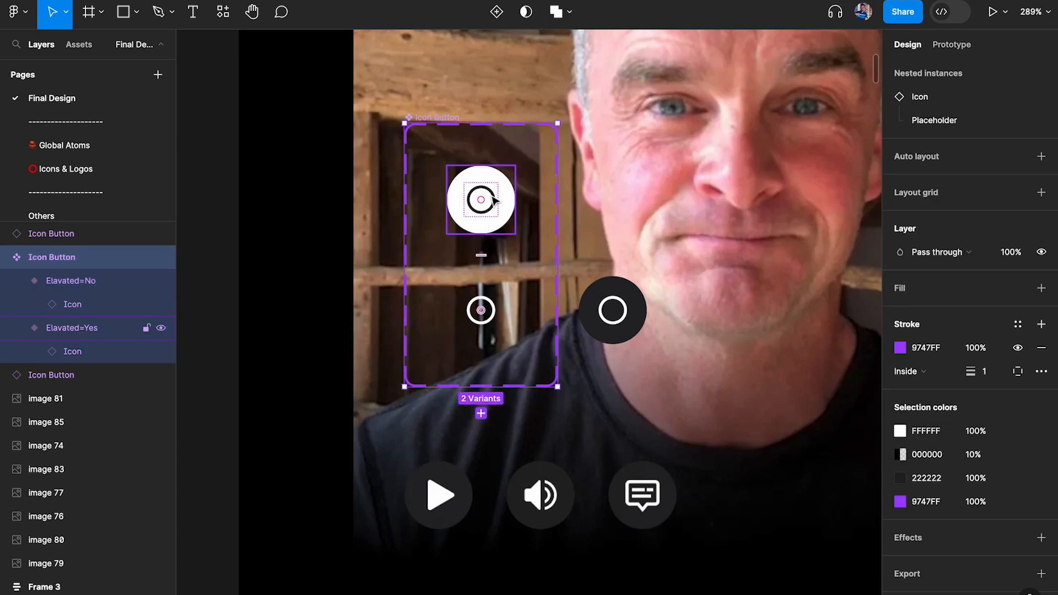
{"action": "left_click", "coordinate": [517, 314]}
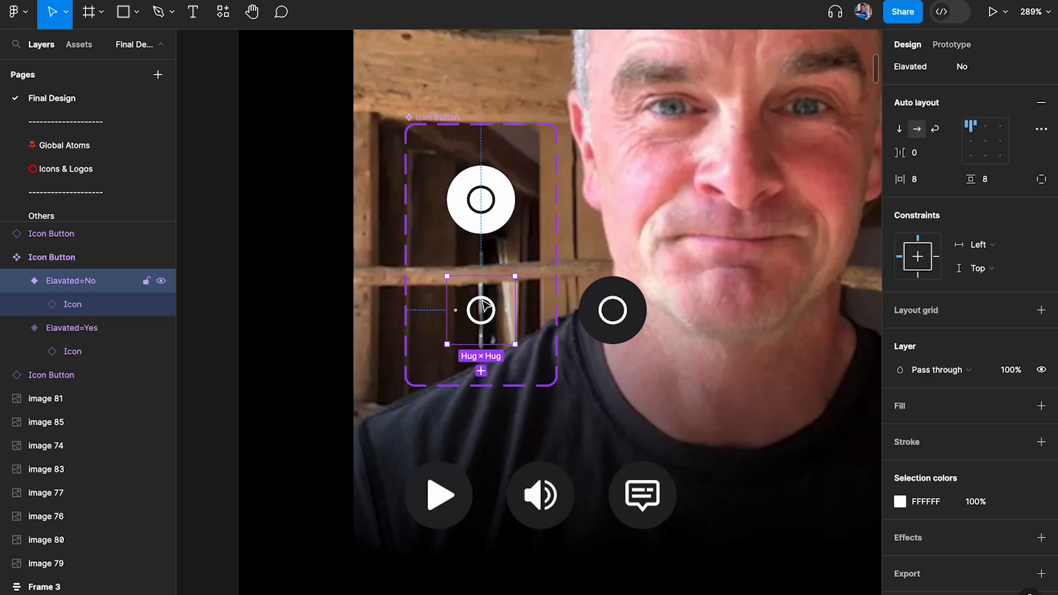
{"action": "left_click", "coordinate": [900, 502]}
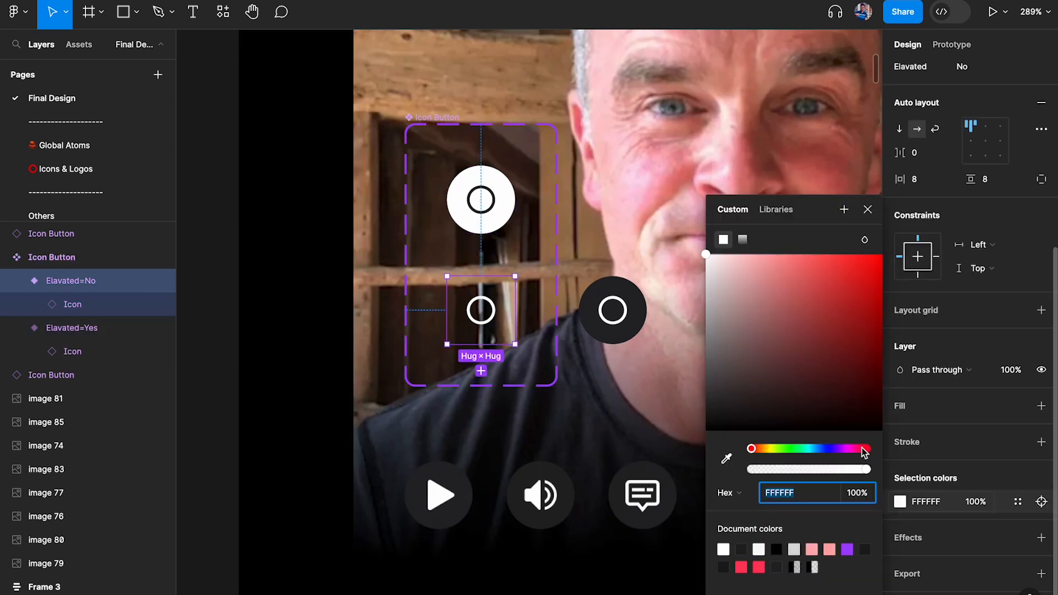
{"action": "left_click_drag", "start_coordinate": [792, 360], "coordinate": [790, 432]}
{"action": "left_click", "coordinate": [610, 312]}
{"action": "key", "text": "Delete"}
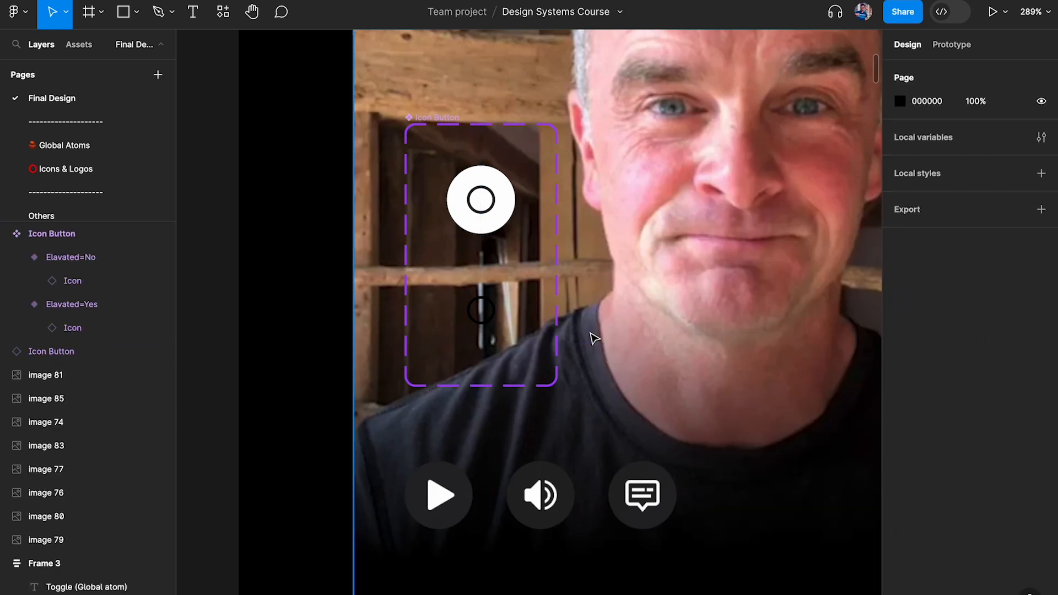
Give the Icon Button component set a white background fill
{"action": "left_click", "coordinate": [432, 118]}
{"action": "scroll", "coordinate": [1019, 386], "scroll_direction": "down", "scroll_amount": 4}
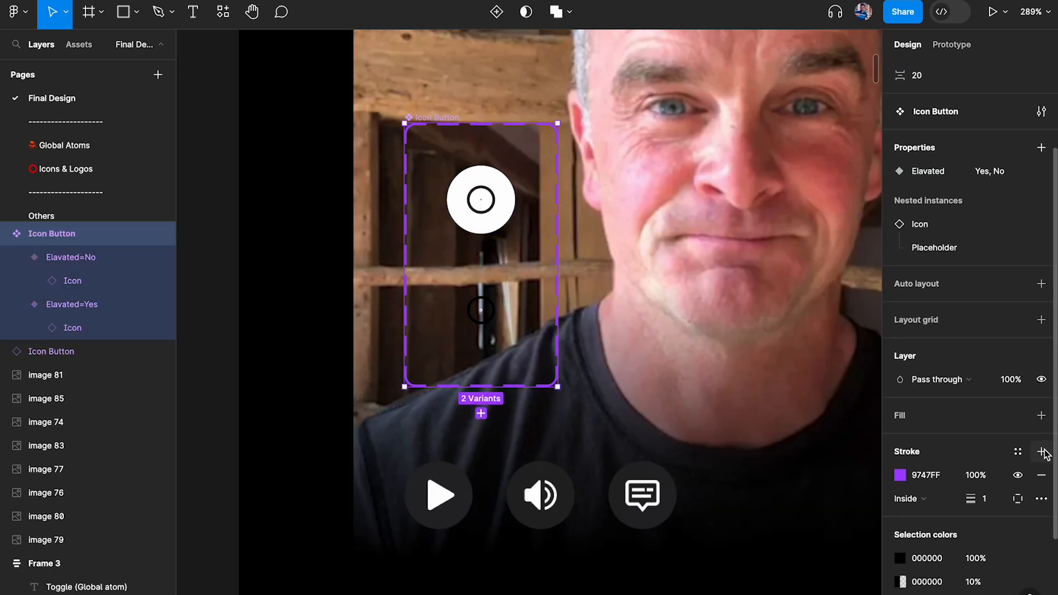
{"action": "left_click", "coordinate": [1041, 416]}
{"action": "left_click", "coordinate": [685, 296]}
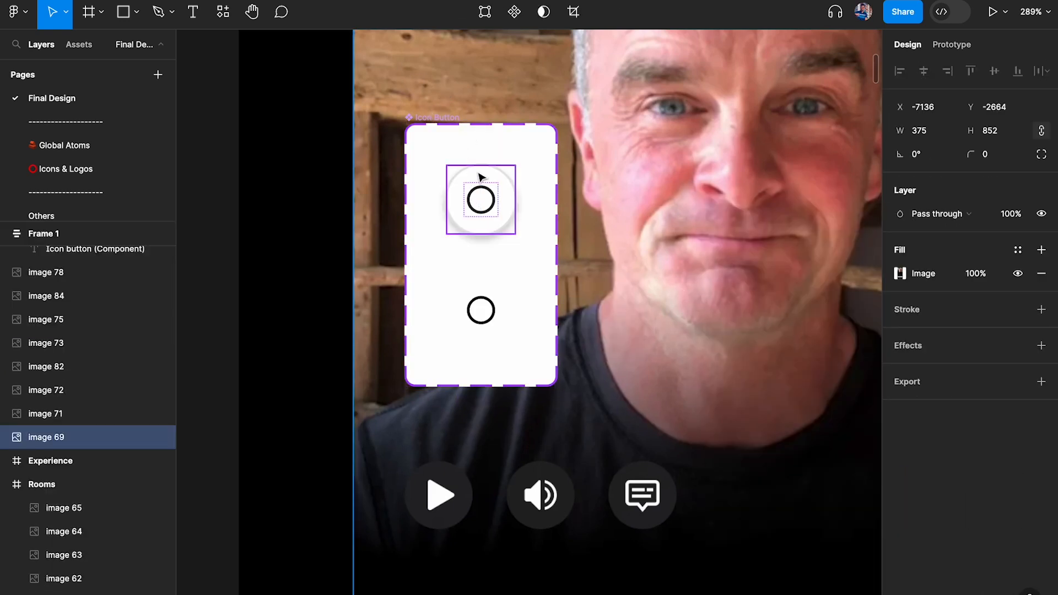
Give the Elavated=No variant an FFFFFF fill and compare it with the Elavated=Yes variant
{"action": "left_click", "coordinate": [487, 195]}
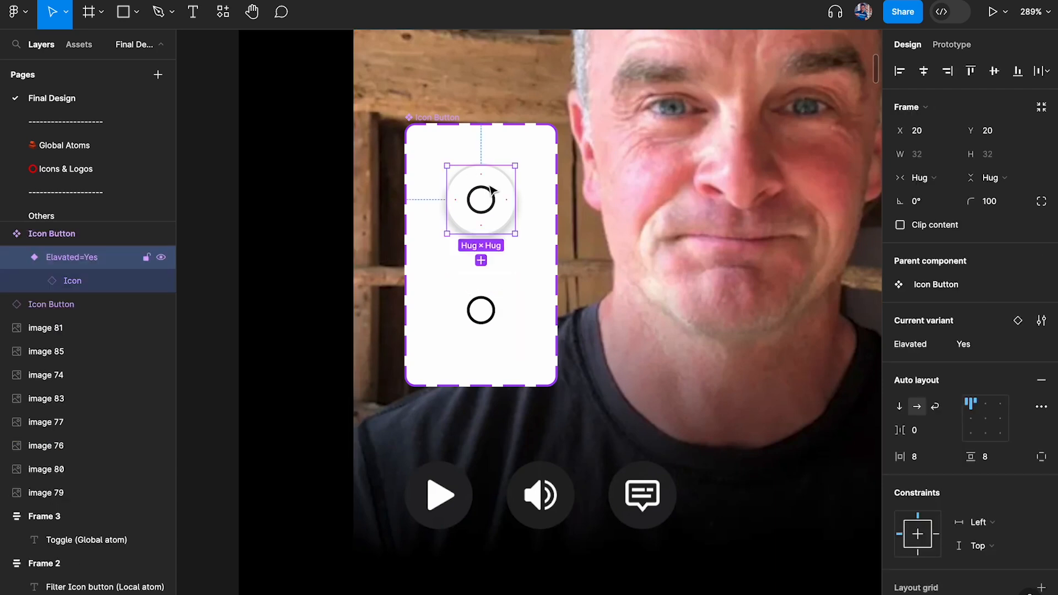
{"action": "left_click", "coordinate": [481, 260]}
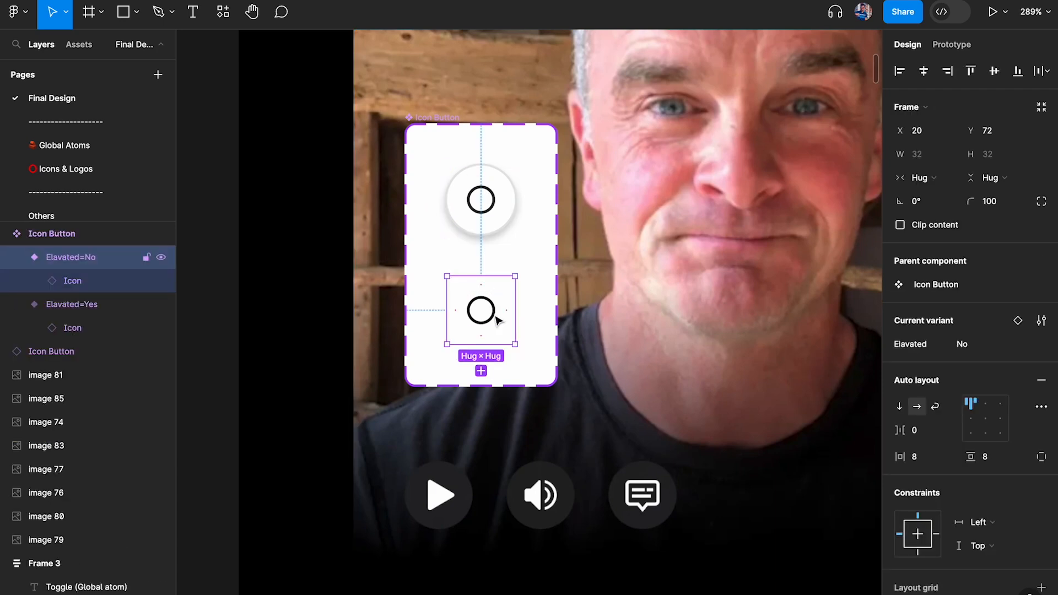
{"action": "scroll", "coordinate": [1029, 441], "scroll_direction": "down", "scroll_amount": 5}
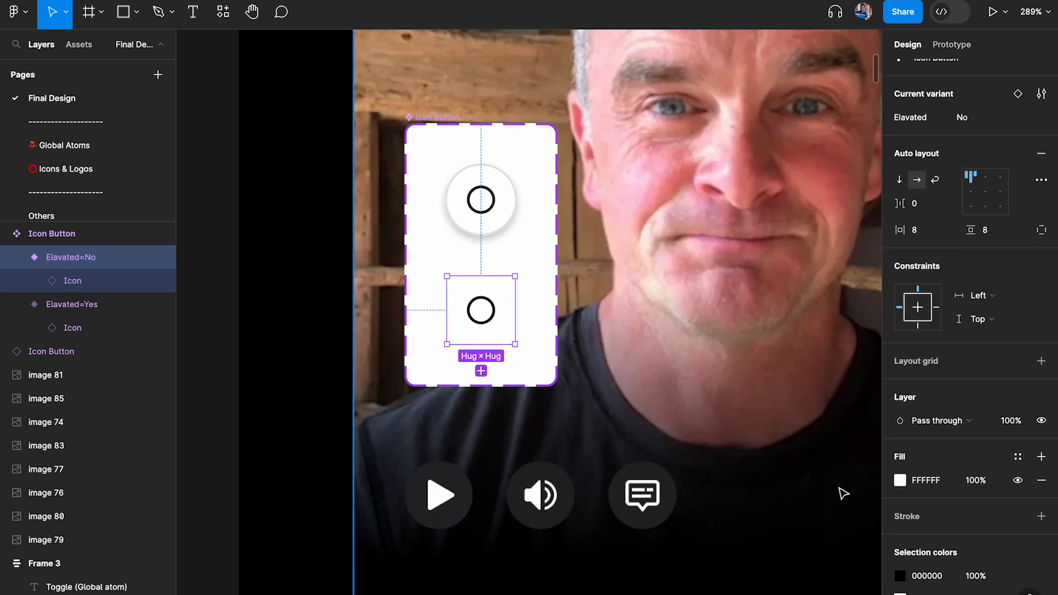
{"action": "scroll", "coordinate": [990, 516], "scroll_direction": "down", "scroll_amount": 2}
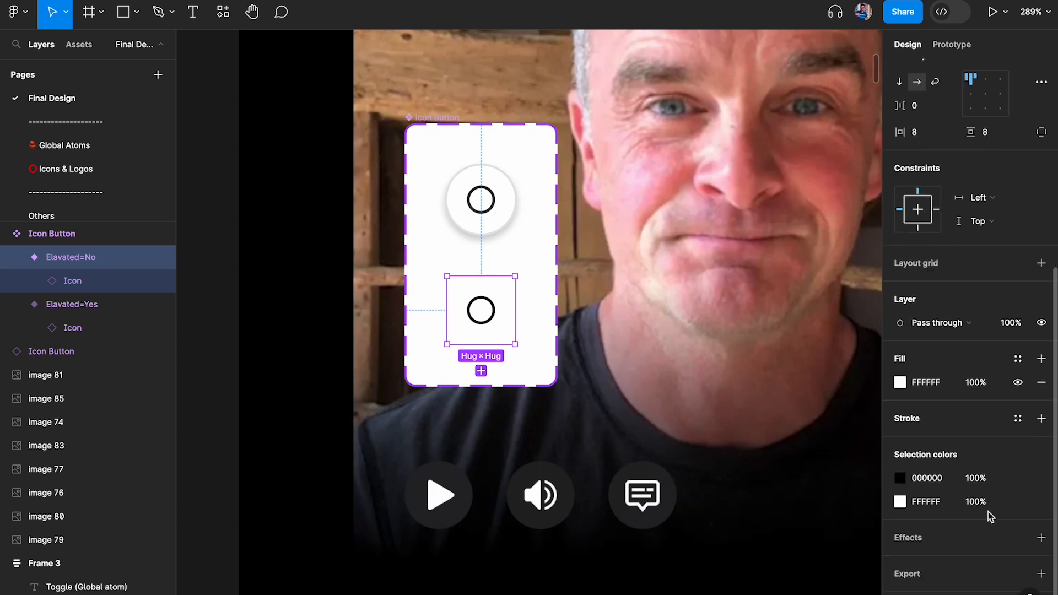
{"action": "left_click", "coordinate": [456, 175]}
{"action": "scroll", "coordinate": [921, 531], "scroll_direction": "down", "scroll_amount": 2}
{"action": "left_click", "coordinate": [486, 329]}
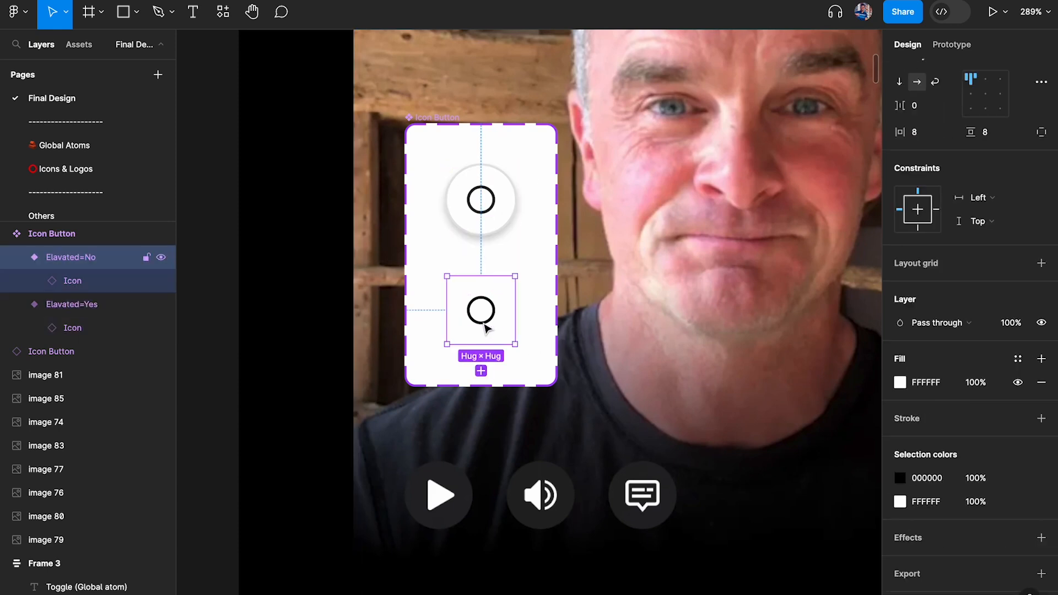
{"action": "left_click", "coordinate": [482, 203]}
{"action": "left_click", "coordinate": [484, 313]}
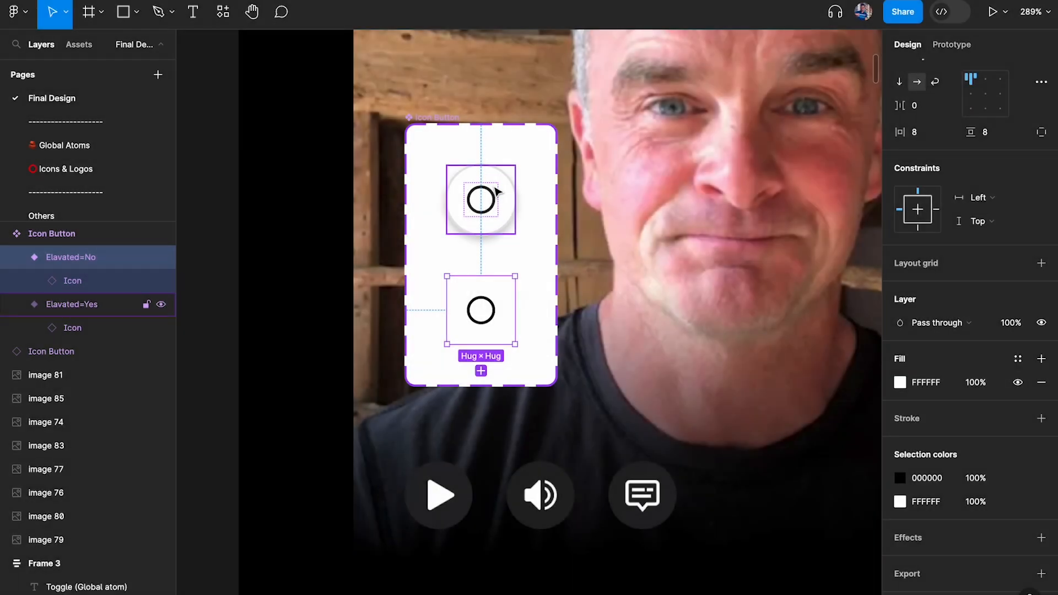
Place an Elavated=No instance beside the component set, fill it with the play button's dark background colour and select its nested icon
{"action": "left_click_drag", "start_coordinate": [490, 305], "coordinate": [666, 302]}
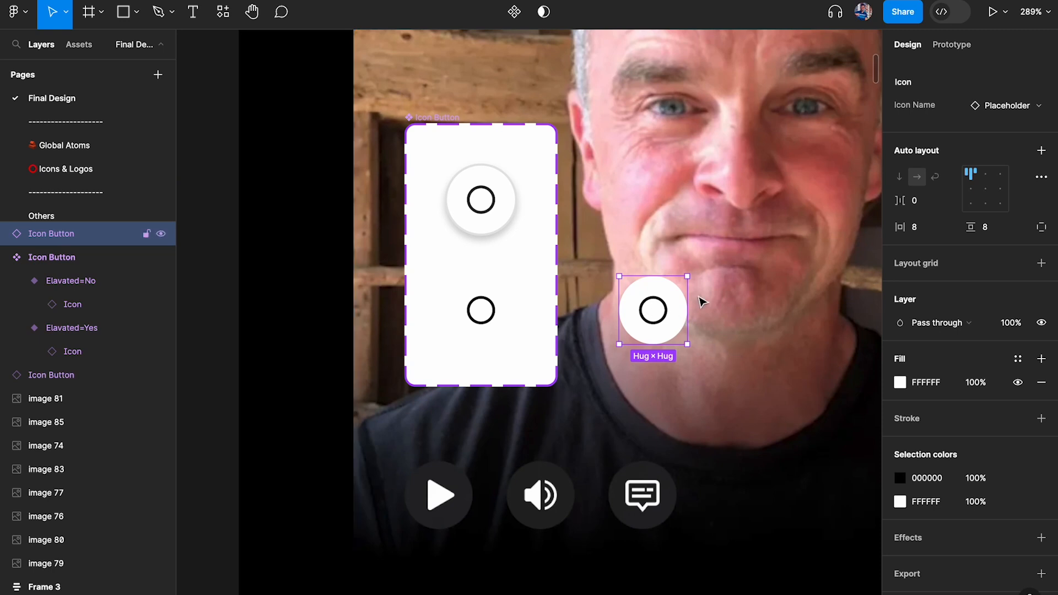
{"action": "key", "text": "i"}
{"action": "left_click", "coordinate": [465, 473]}
{"action": "double_click", "coordinate": [658, 311]}
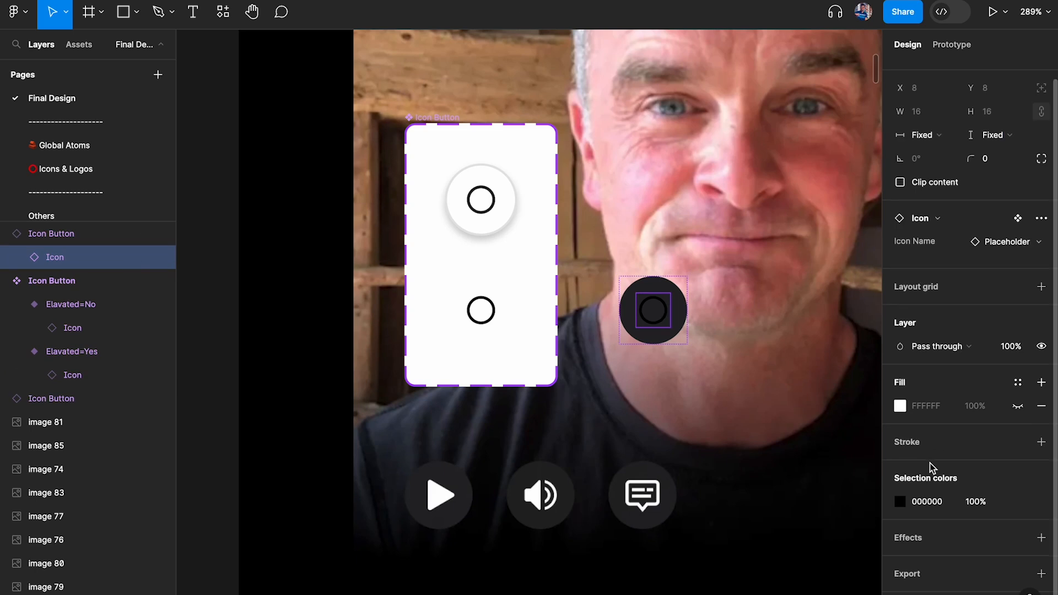
Change the placeholder icon's color in the dark icon button instance from the component to white
{"action": "left_click", "coordinate": [900, 502]}
{"action": "left_click_drag", "start_coordinate": [807, 318], "coordinate": [672, 159]}
{"action": "left_click", "coordinate": [671, 159]}
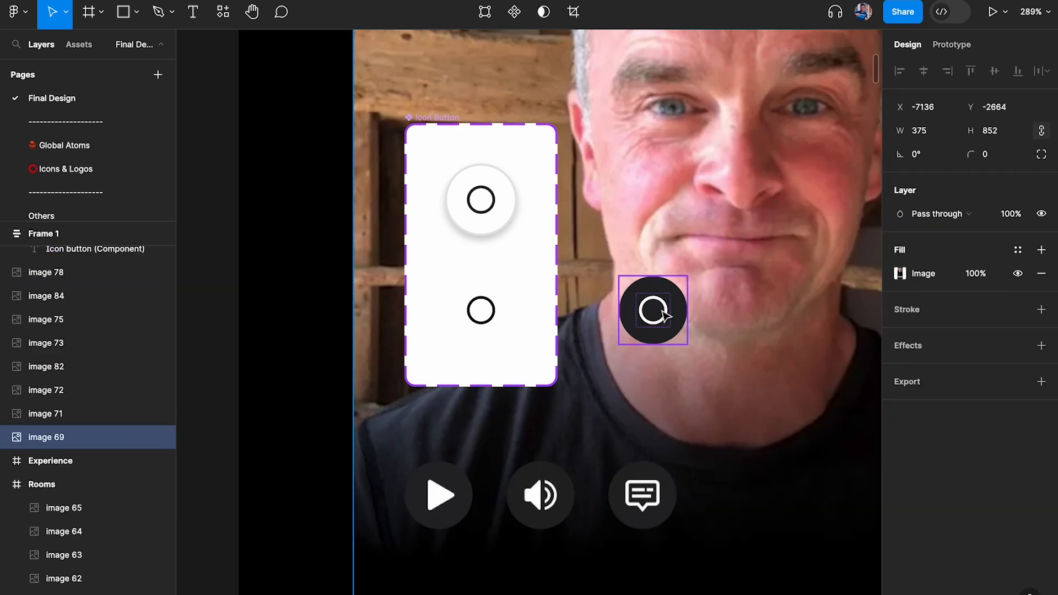
Move the dark icon button instance directly beneath the play button above the Meet Dan heading
{"action": "left_click", "coordinate": [663, 314]}
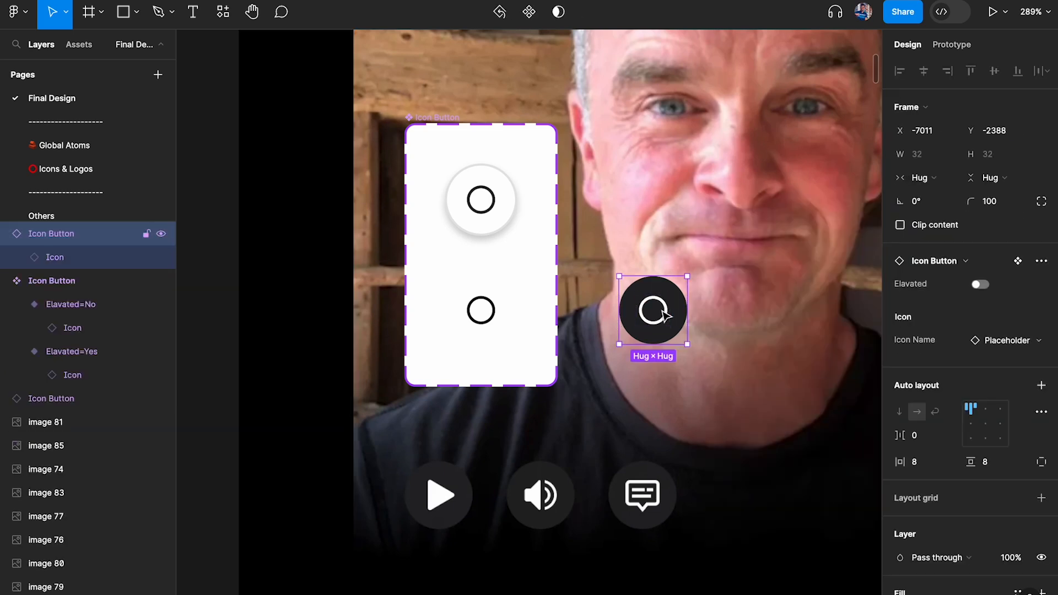
{"action": "scroll", "coordinate": [666, 314], "scroll_direction": "down", "scroll_amount": 8}
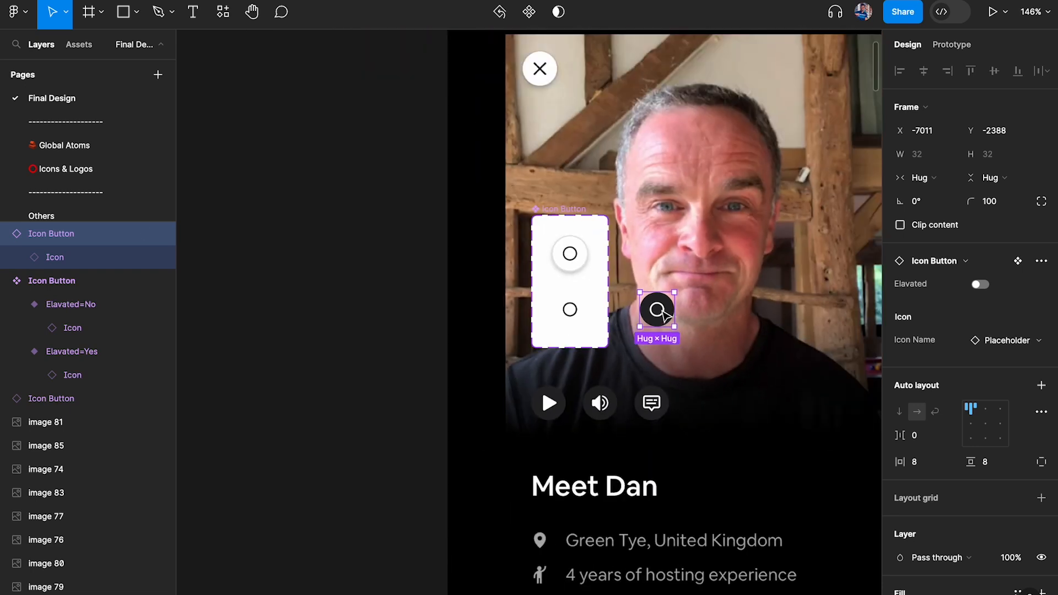
{"action": "scroll", "coordinate": [662, 513], "scroll_direction": "down", "scroll_amount": 3}
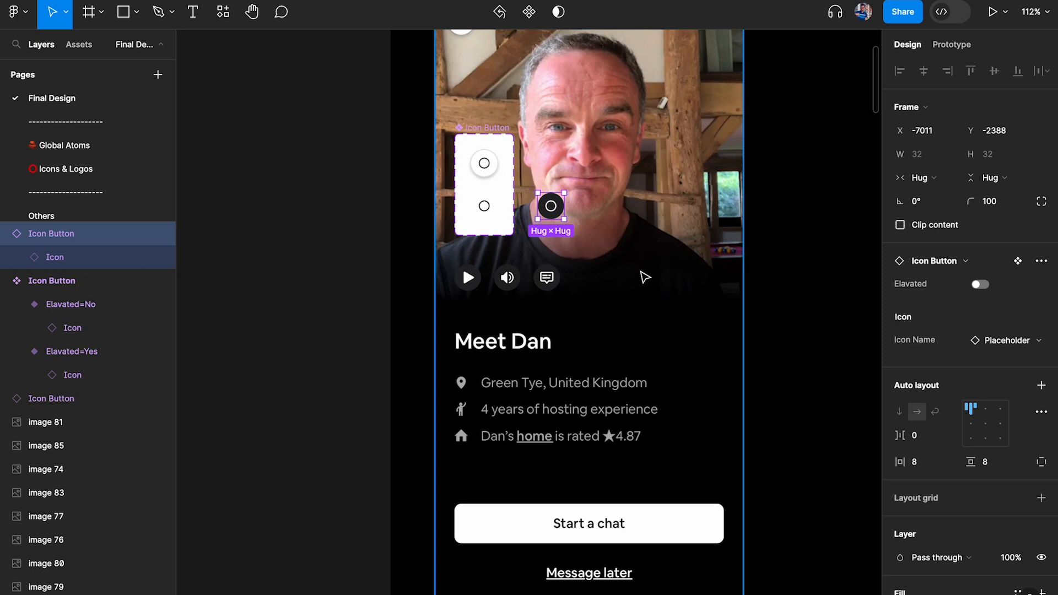
{"action": "scroll", "coordinate": [644, 276], "scroll_direction": "up", "scroll_amount": 1}
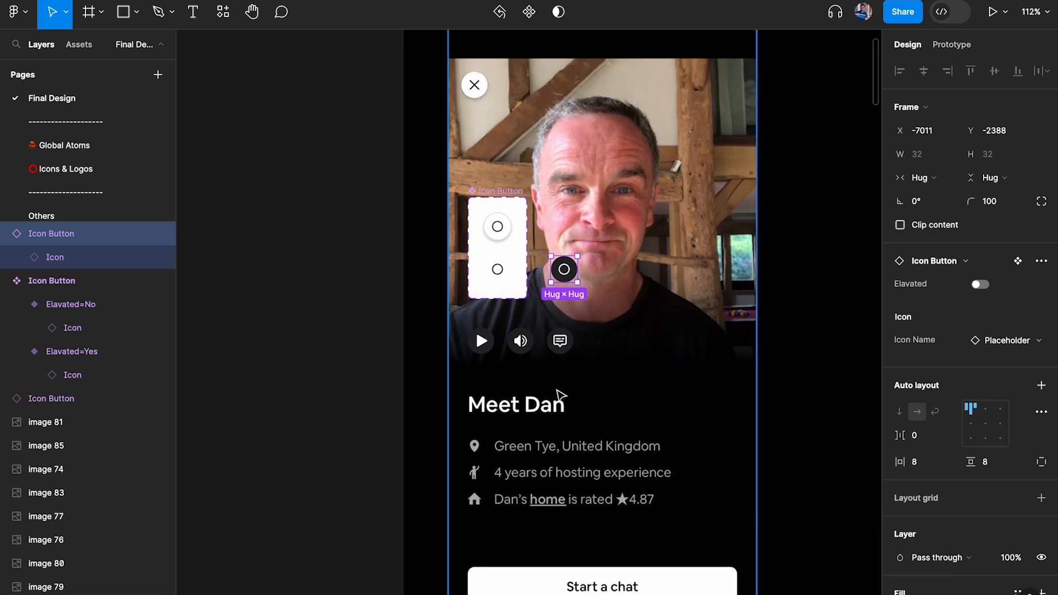
{"action": "scroll", "coordinate": [560, 395], "scroll_direction": "up", "scroll_amount": 6}
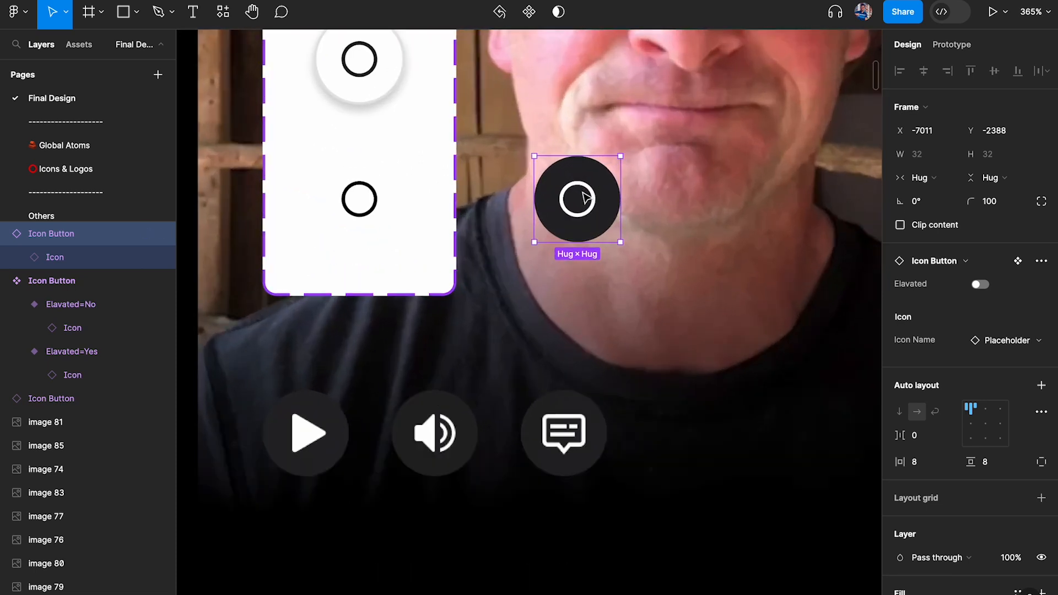
{"action": "left_click_drag", "start_coordinate": [583, 193], "coordinate": [313, 518]}
{"action": "scroll", "coordinate": [315, 512], "scroll_direction": "down", "scroll_amount": 1}
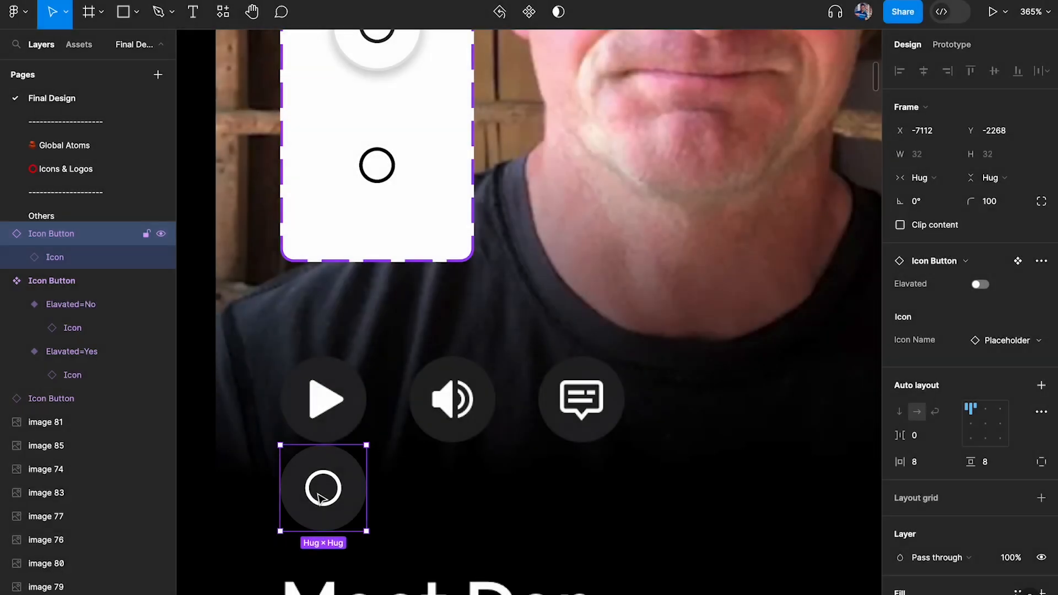
Delete the white icon button instance covering the pause icon on the first Hip Berlin Underground Tour screen
{"action": "scroll", "coordinate": [321, 499], "scroll_direction": "down", "scroll_amount": 6}
{"action": "scroll", "coordinate": [323, 499], "scroll_direction": "down", "scroll_amount": 20}
{"action": "scroll", "coordinate": [324, 499], "scroll_direction": "down", "scroll_amount": 3}
{"action": "scroll", "coordinate": [324, 499], "scroll_direction": "up", "scroll_amount": 10}
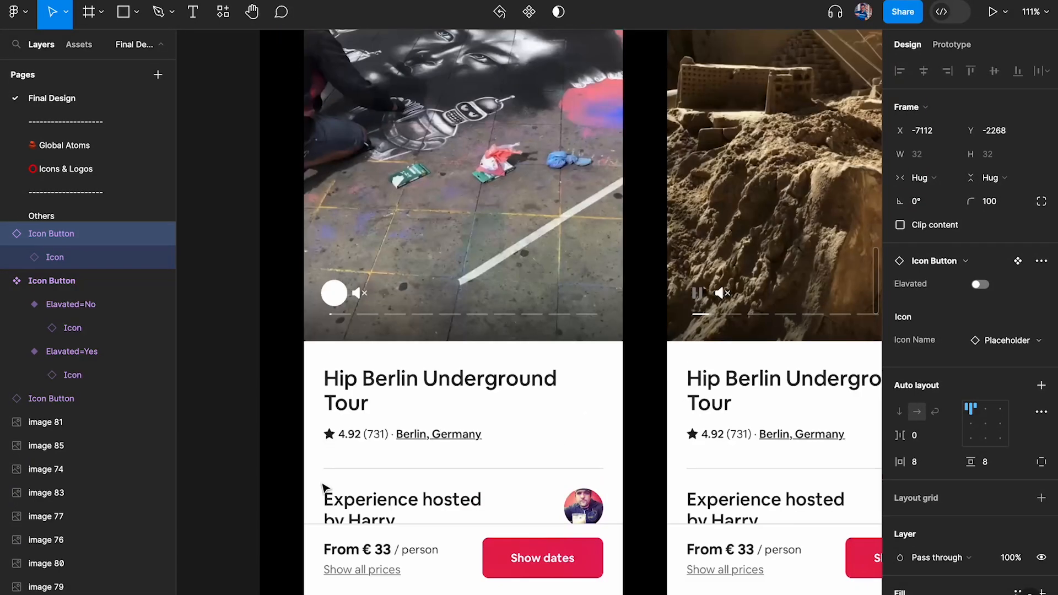
{"action": "left_click", "coordinate": [341, 300]}
{"action": "scroll", "coordinate": [359, 331], "scroll_direction": "down", "scroll_amount": 1}
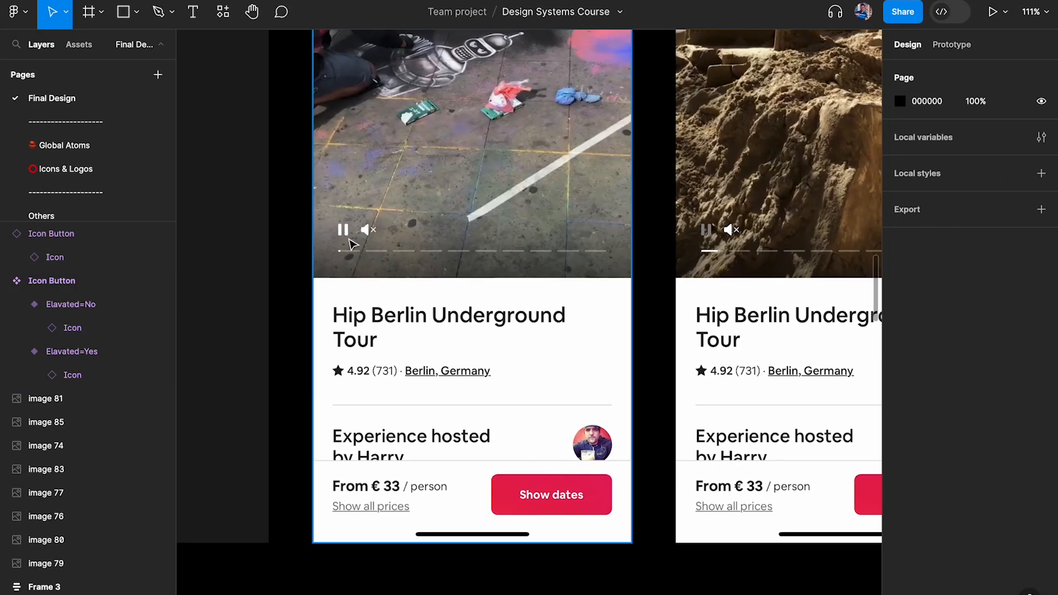
Paste a copy of the dark icon button and place it just above the pause icon on the tour photo
{"action": "scroll", "coordinate": [350, 239], "scroll_direction": "up", "scroll_amount": 10}
{"action": "key", "text": "super+v"}
{"action": "scroll", "coordinate": [422, 288], "scroll_direction": "down", "scroll_amount": 3}
{"action": "left_click_drag", "start_coordinate": [492, 334], "coordinate": [371, 147]}
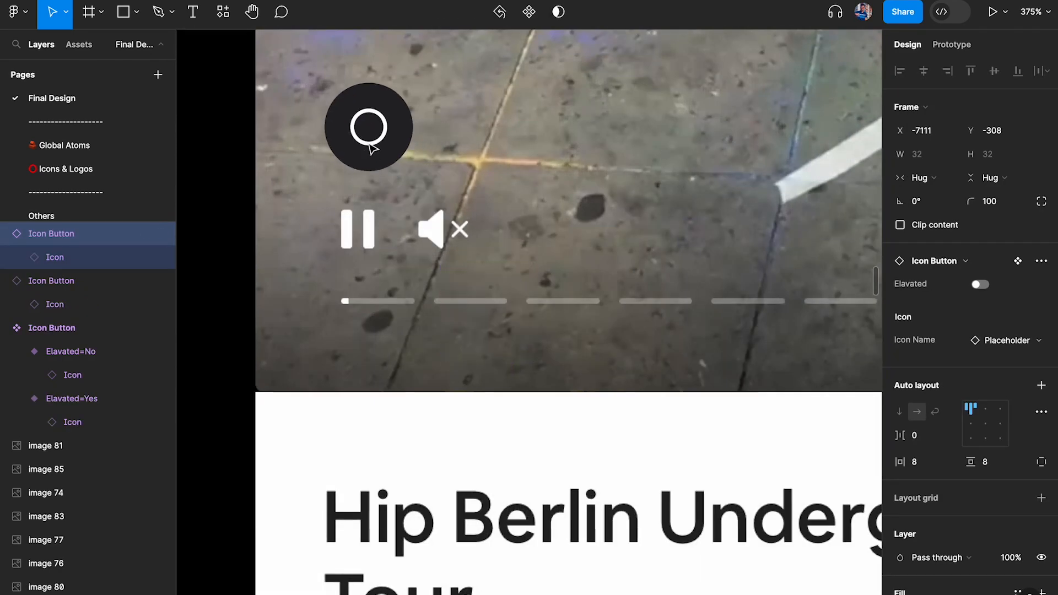
{"action": "scroll", "coordinate": [381, 220], "scroll_direction": "up", "scroll_amount": 4}
{"action": "scroll", "coordinate": [383, 264], "scroll_direction": "up", "scroll_amount": 3}
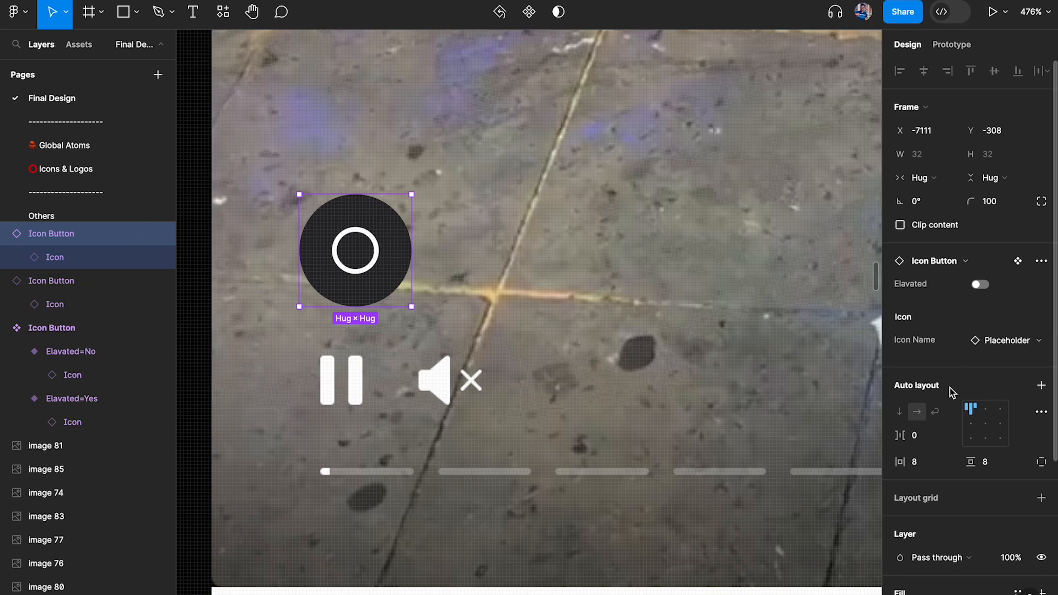
{"action": "scroll", "coordinate": [435, 384], "scroll_direction": "down", "scroll_amount": 1}
{"action": "scroll", "coordinate": [435, 385], "scroll_direction": "left", "scroll_amount": 1}
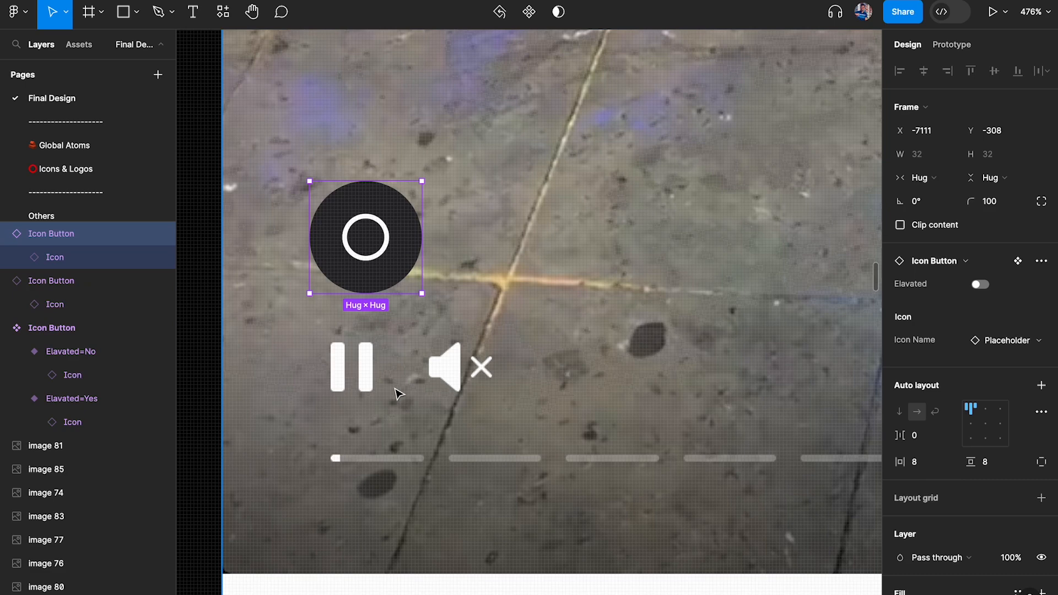
Set the fill of the Icon Button component set to grey C3C3C3
{"action": "scroll", "coordinate": [386, 385], "scroll_direction": "up", "scroll_amount": 2}
{"action": "scroll", "coordinate": [376, 379], "scroll_direction": "down", "scroll_amount": 8}
{"action": "scroll", "coordinate": [375, 456], "scroll_direction": "up", "scroll_amount": 6}
{"action": "scroll", "coordinate": [498, 362], "scroll_direction": "up", "scroll_amount": 1}
{"action": "scroll", "coordinate": [498, 363], "scroll_direction": "right", "scroll_amount": 1}
{"action": "left_click", "coordinate": [383, 93]}
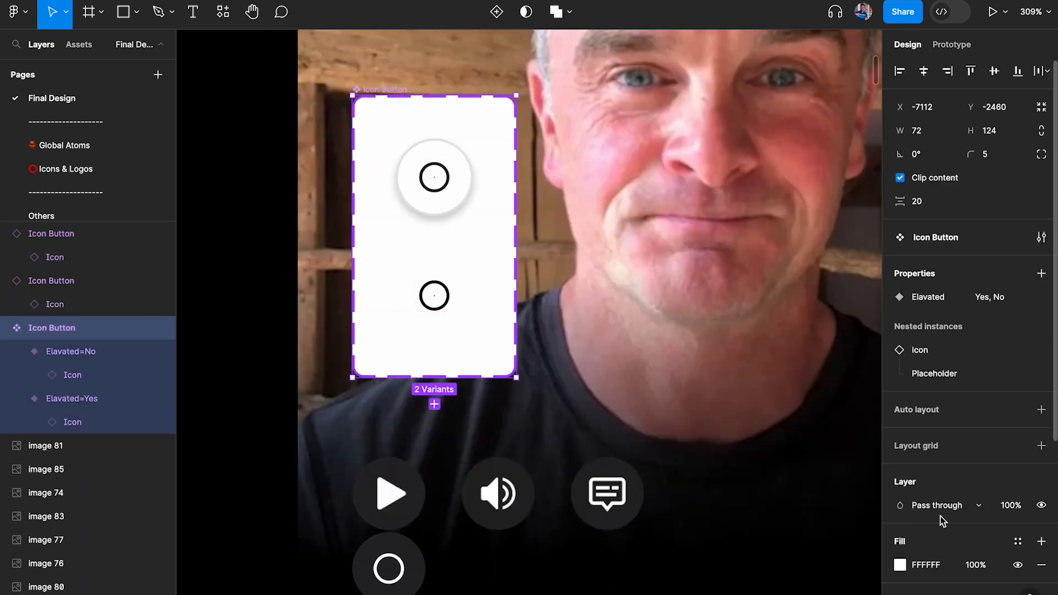
{"action": "scroll", "coordinate": [940, 514], "scroll_direction": "down", "scroll_amount": 3}
{"action": "left_click", "coordinate": [900, 425]}
{"action": "left_click_drag", "start_coordinate": [742, 332], "coordinate": [703, 300]}
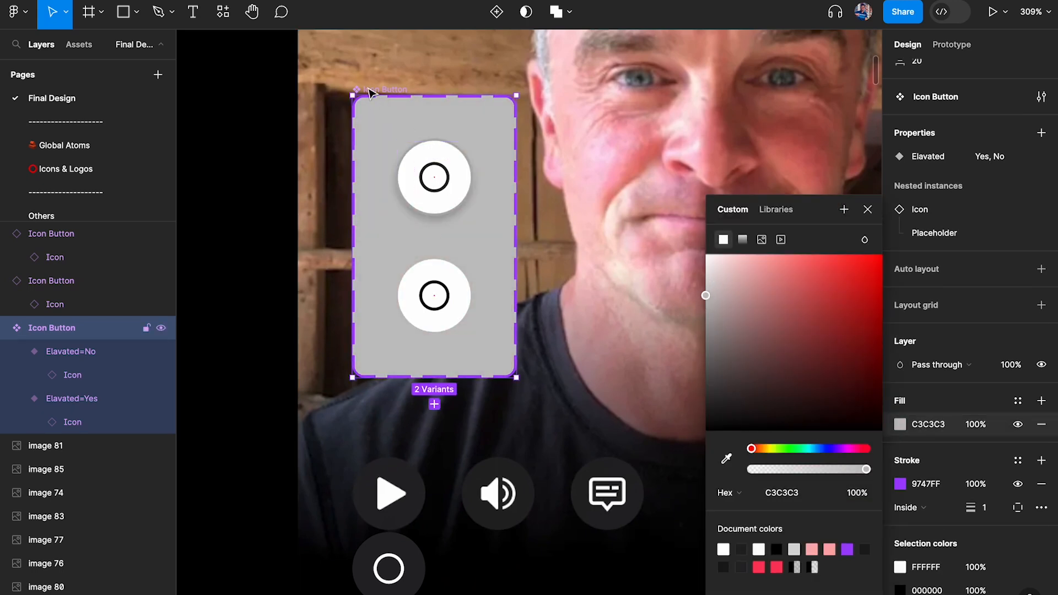
Move the Icon Button component set upward so it sits just below the close button on the host screen
{"action": "scroll", "coordinate": [372, 92], "scroll_direction": "down", "scroll_amount": 1}
{"action": "scroll", "coordinate": [392, 290], "scroll_direction": "up", "scroll_amount": 3}
{"action": "left_click_drag", "start_coordinate": [389, 308], "coordinate": [389, 142]}
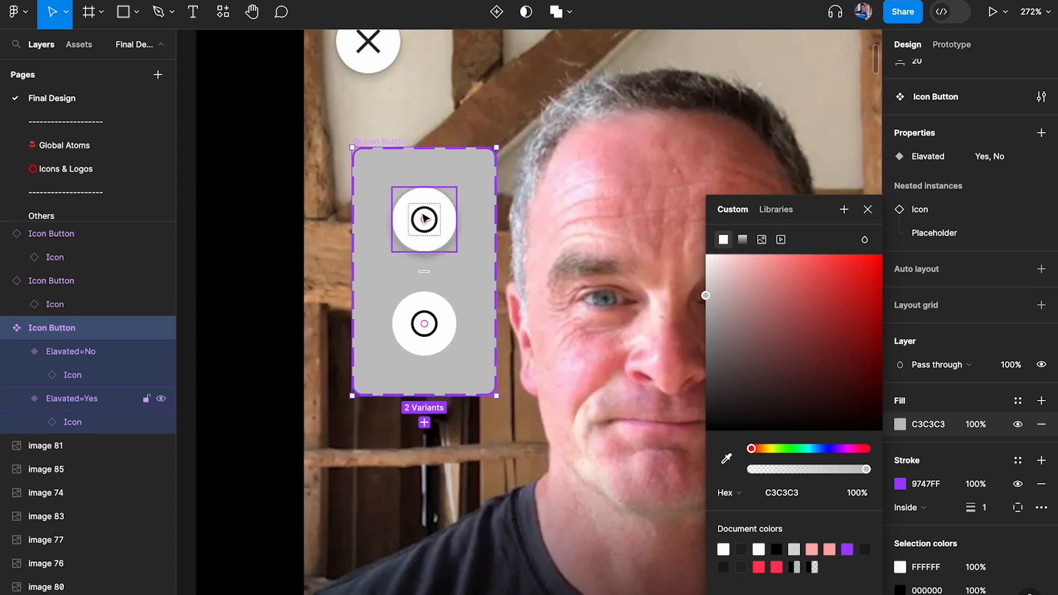
Duplicate the non-elevated icon button variant and remove the fill from the copy
{"action": "left_click", "coordinate": [442, 324]}
{"action": "key", "text": "super+d"}
{"action": "key", "text": "Return"}
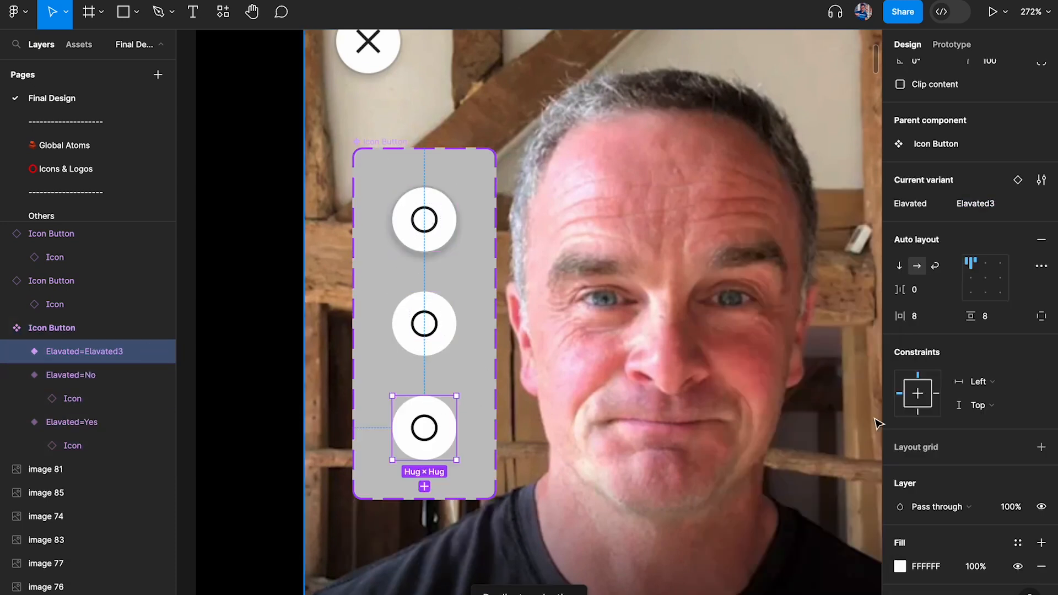
{"action": "scroll", "coordinate": [970, 386], "scroll_direction": "down", "scroll_amount": 3}
{"action": "left_click", "coordinate": [1041, 437]}
{"action": "left_click", "coordinate": [716, 404]}
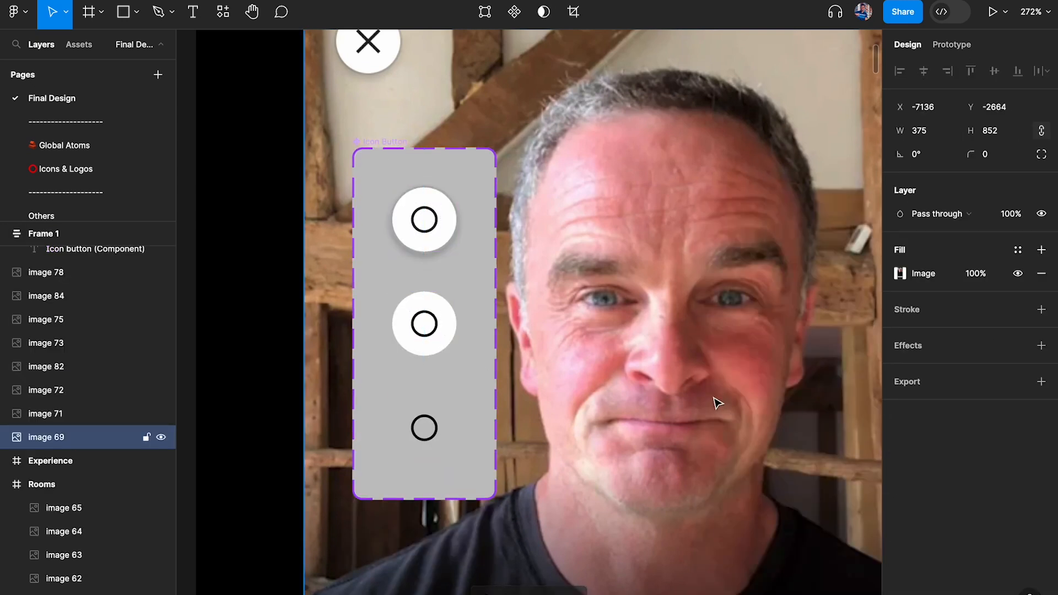
Undo the fill removal and the duplication of the third icon button variant
{"action": "left_click", "coordinate": [441, 436]}
{"action": "key", "text": "super+z"}
{"action": "key", "text": "super+z"}
{"action": "key", "text": "super+z"}
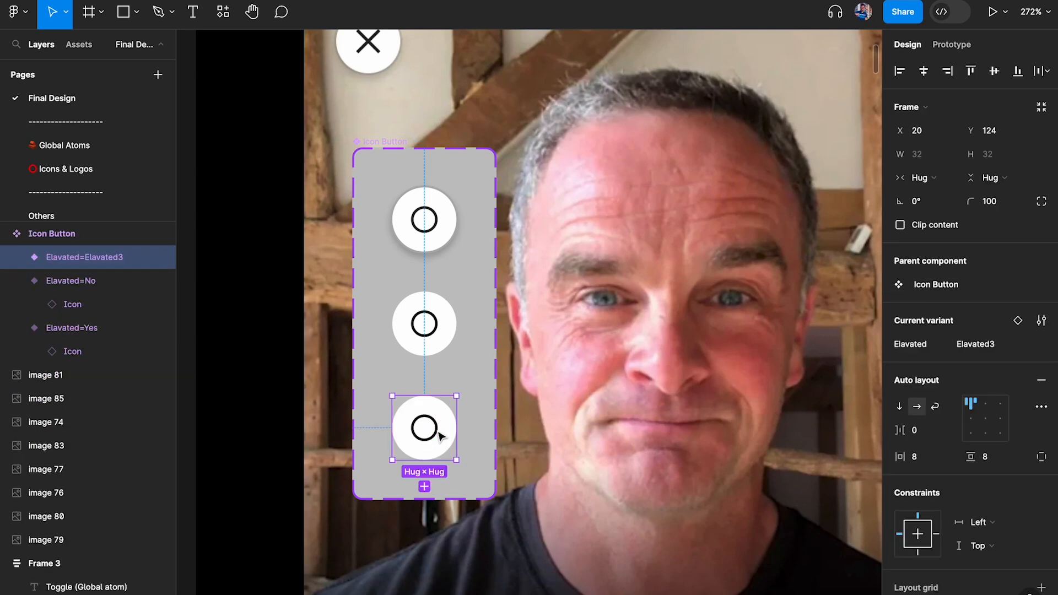
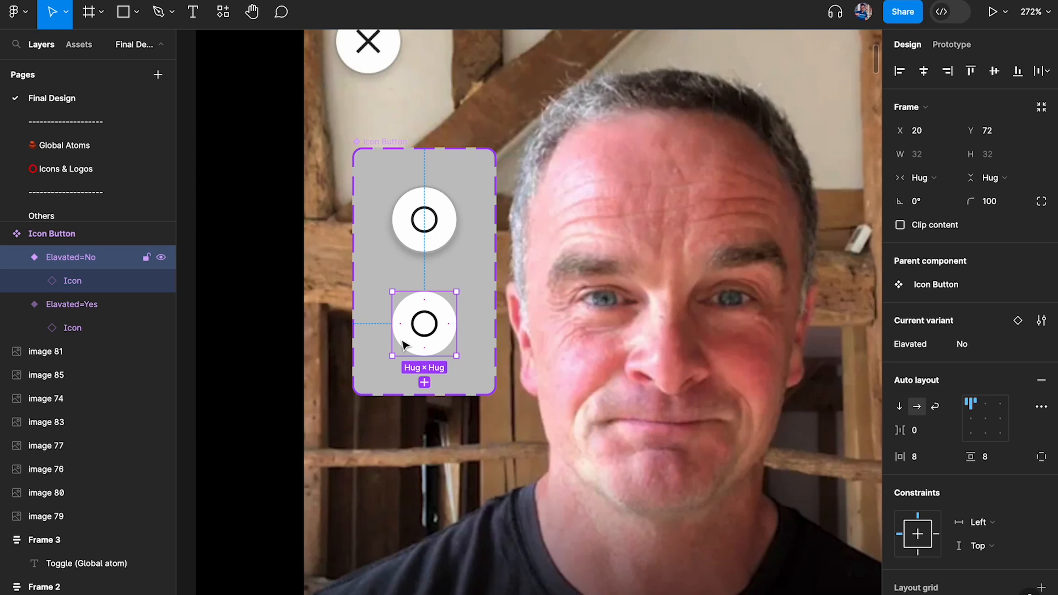
Remove the dark fill from the icon button instance above the pause icon on the Hip Berlin tour screen
{"action": "left_click", "coordinate": [425, 194]}
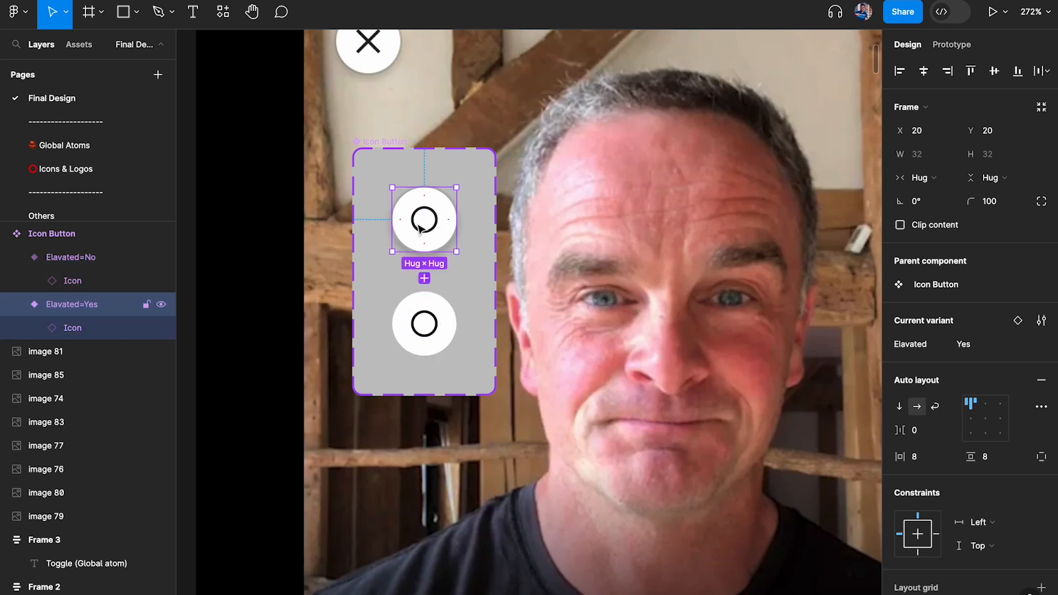
{"action": "left_click", "coordinate": [435, 325]}
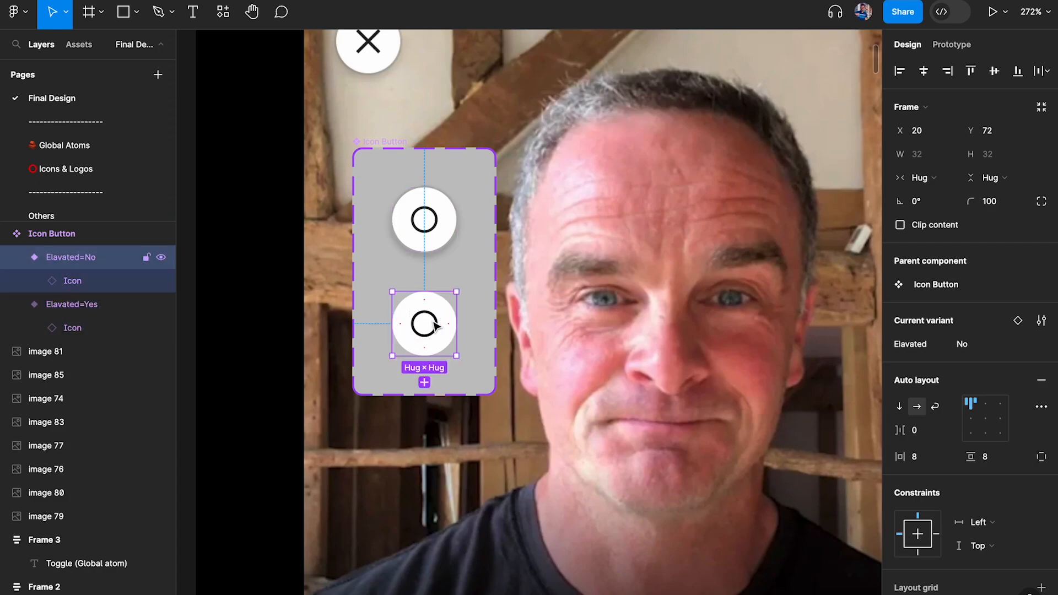
{"action": "scroll", "coordinate": [435, 325], "scroll_direction": "down", "scroll_amount": 5}
{"action": "scroll", "coordinate": [436, 325], "scroll_direction": "down", "scroll_amount": 20}
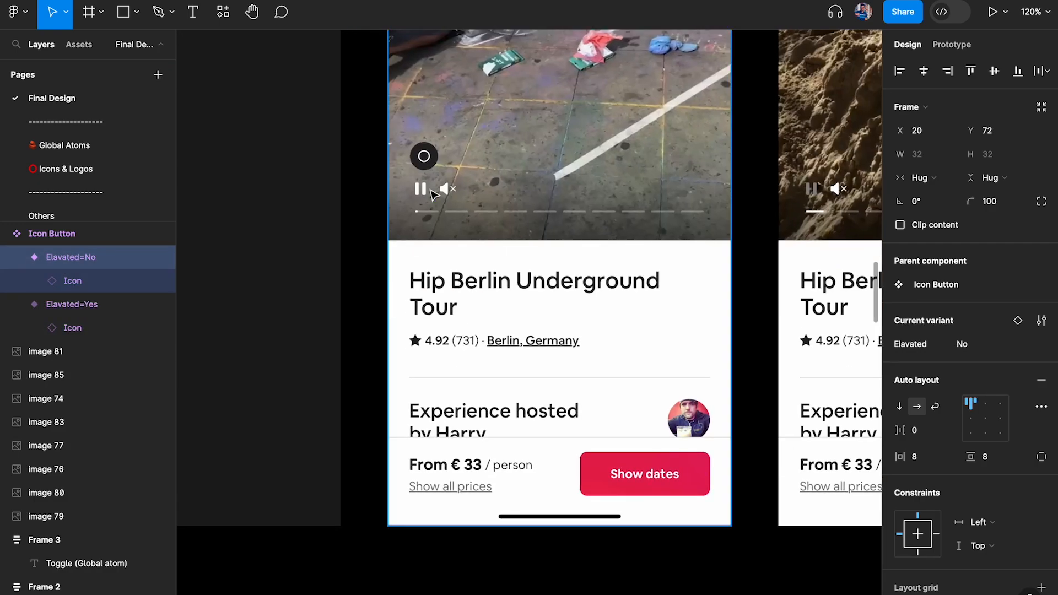
{"action": "scroll", "coordinate": [427, 160], "scroll_direction": "up", "scroll_amount": 10}
{"action": "left_click", "coordinate": [424, 156]}
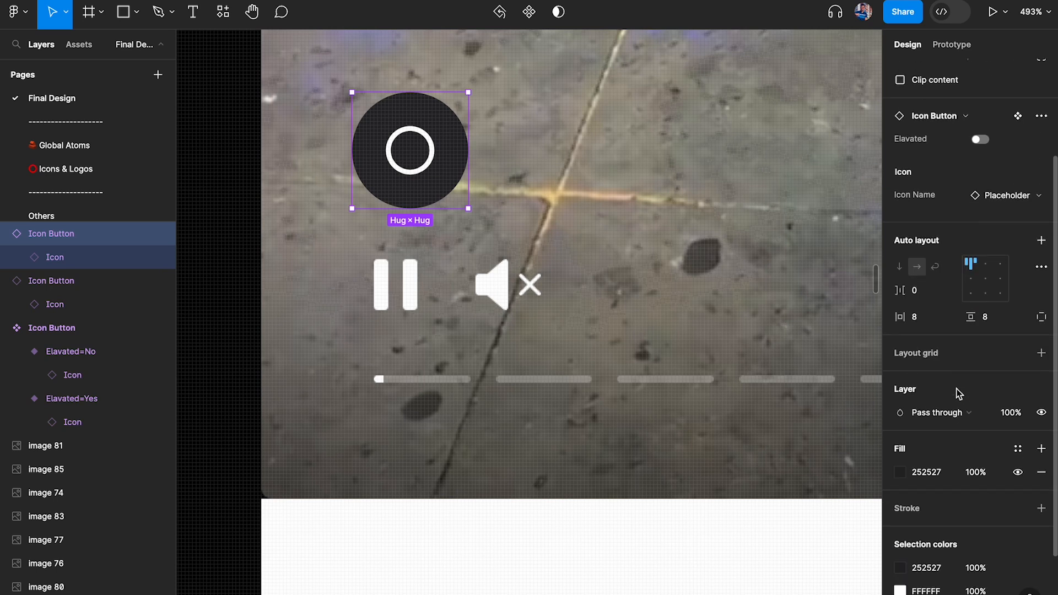
{"action": "scroll", "coordinate": [959, 394], "scroll_direction": "down", "scroll_amount": 1}
{"action": "left_click", "coordinate": [1041, 462]}
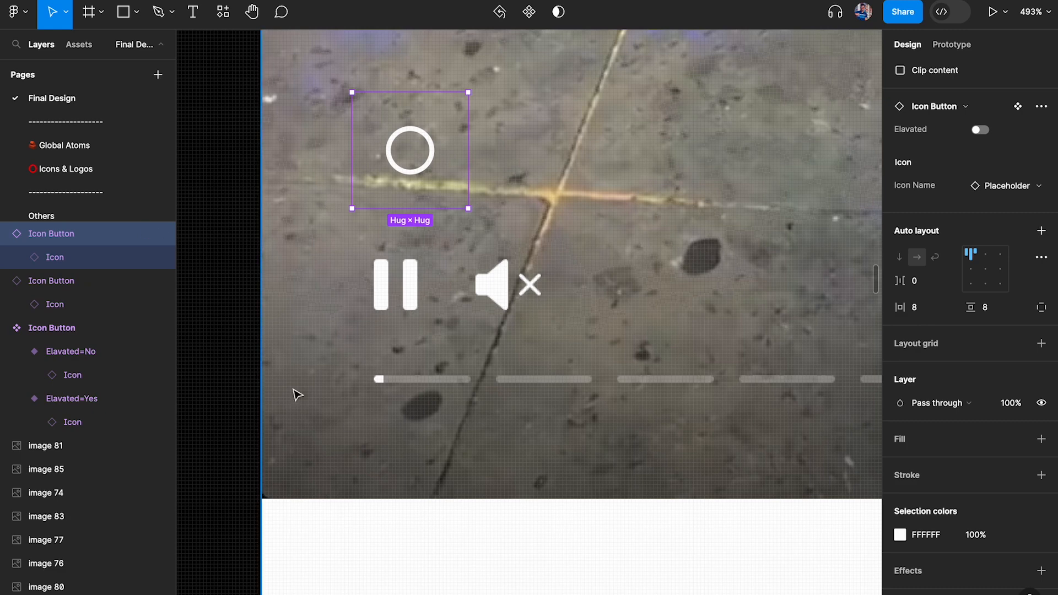
{"action": "scroll", "coordinate": [387, 256], "scroll_direction": "down", "scroll_amount": 3}
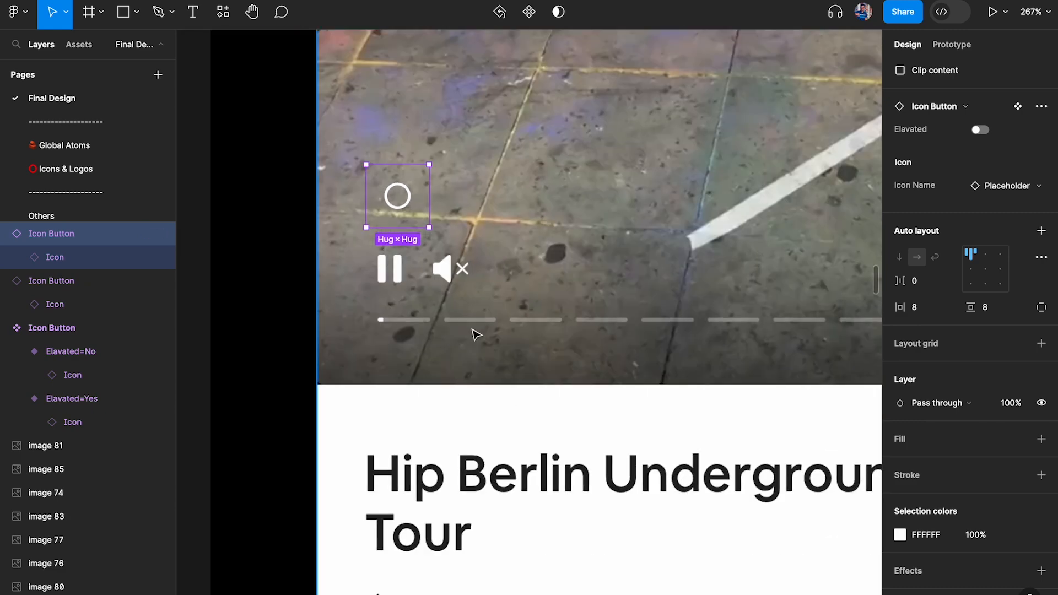
{"action": "scroll", "coordinate": [475, 334], "scroll_direction": "down", "scroll_amount": 3}
{"action": "scroll", "coordinate": [475, 334], "scroll_direction": "up", "scroll_amount": 4}
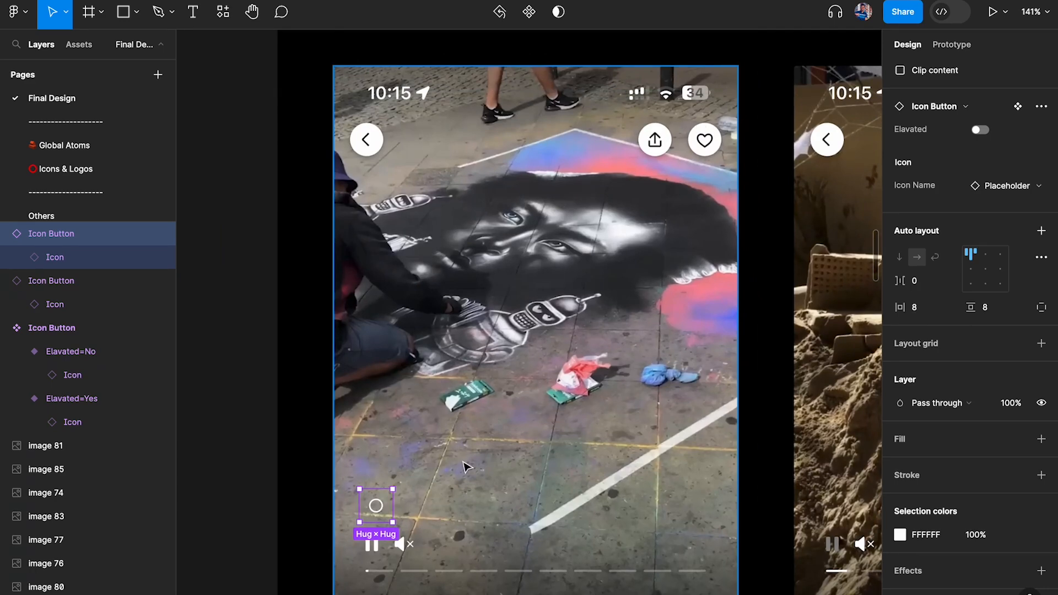
{"action": "scroll", "coordinate": [377, 510], "scroll_direction": "up", "scroll_amount": 5}
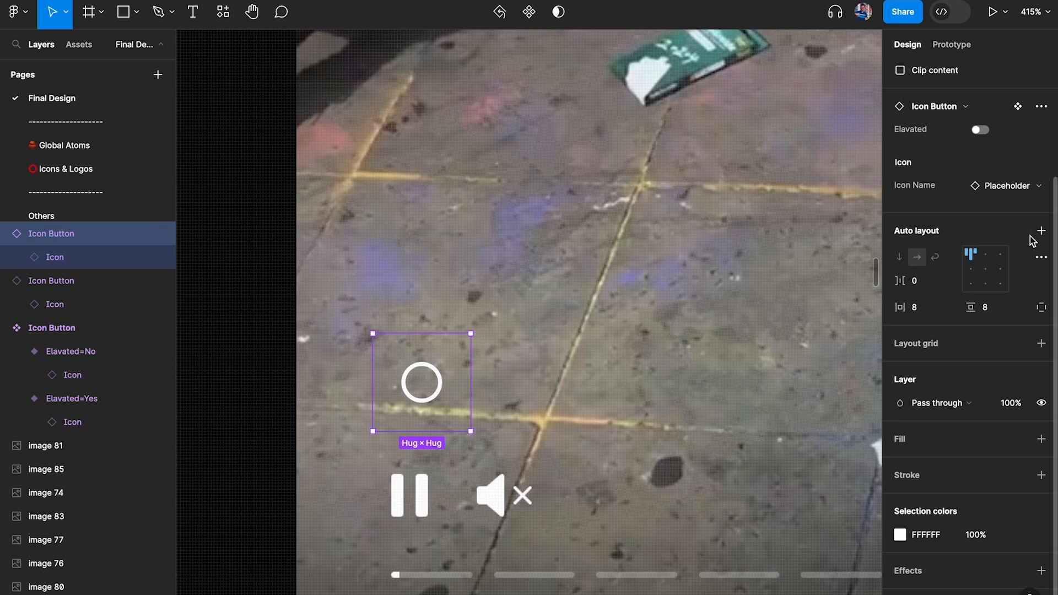
{"action": "scroll", "coordinate": [1009, 237], "scroll_direction": "up", "scroll_amount": 3}
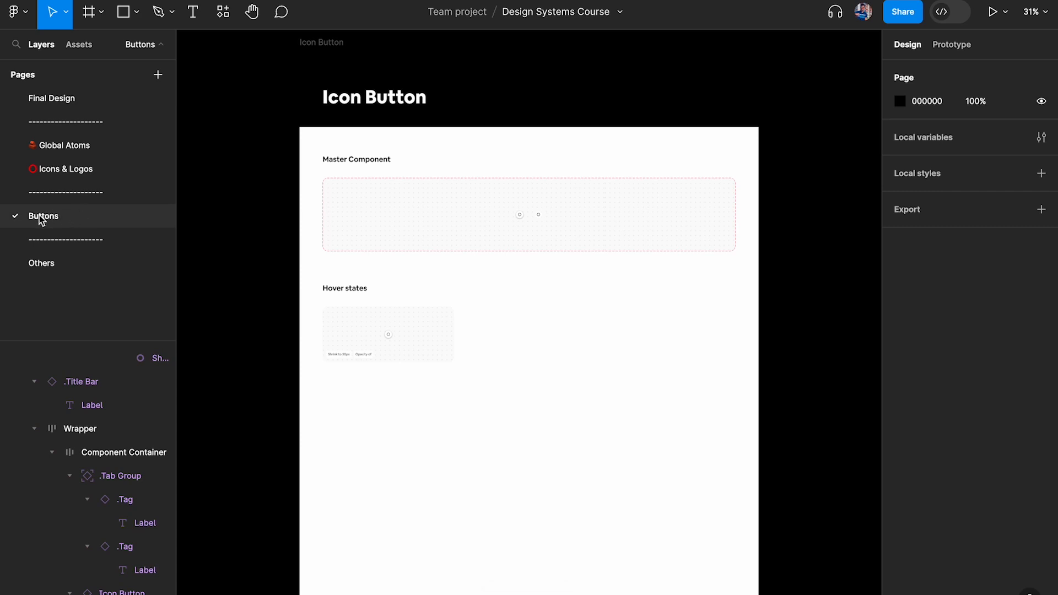
Inspect the title bar of the Icon Button documentation frame and its source component on the Others page
{"action": "left_click", "coordinate": [335, 43]}
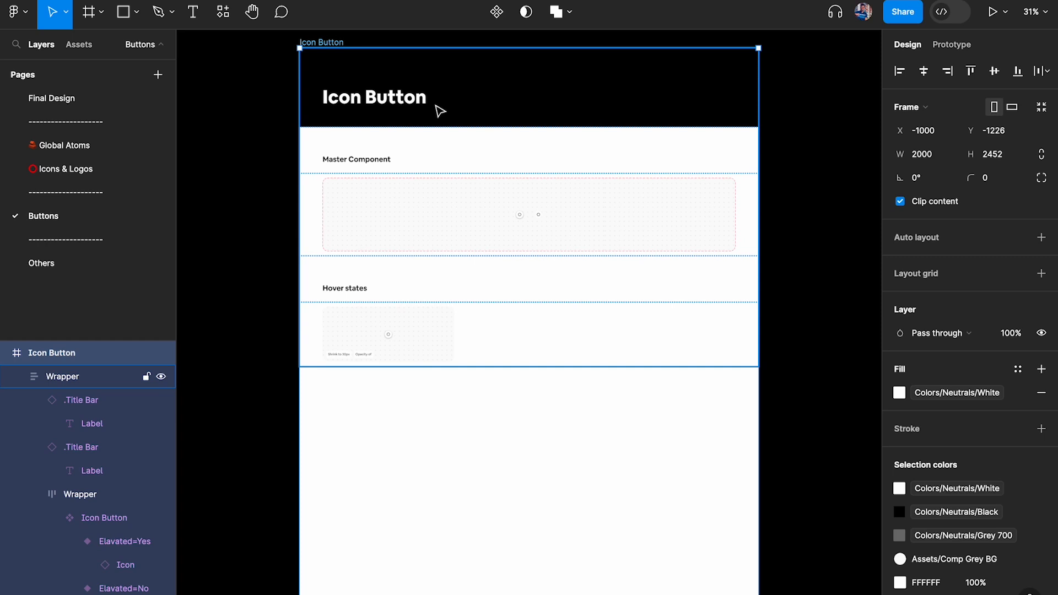
{"action": "left_click", "coordinate": [437, 111]}
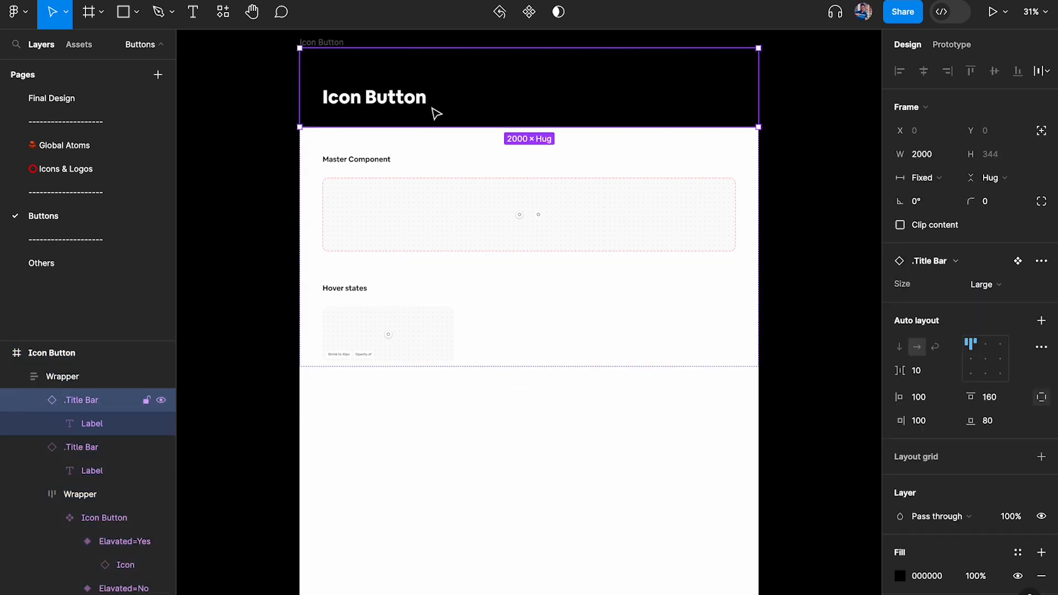
{"action": "left_click", "coordinate": [70, 269]}
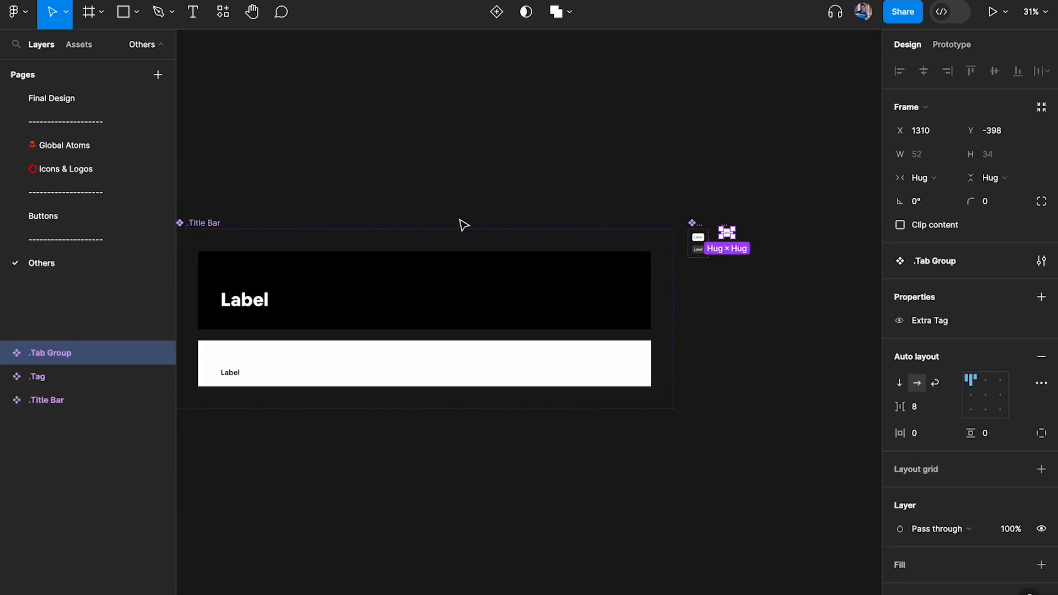
{"action": "left_click", "coordinate": [460, 222]}
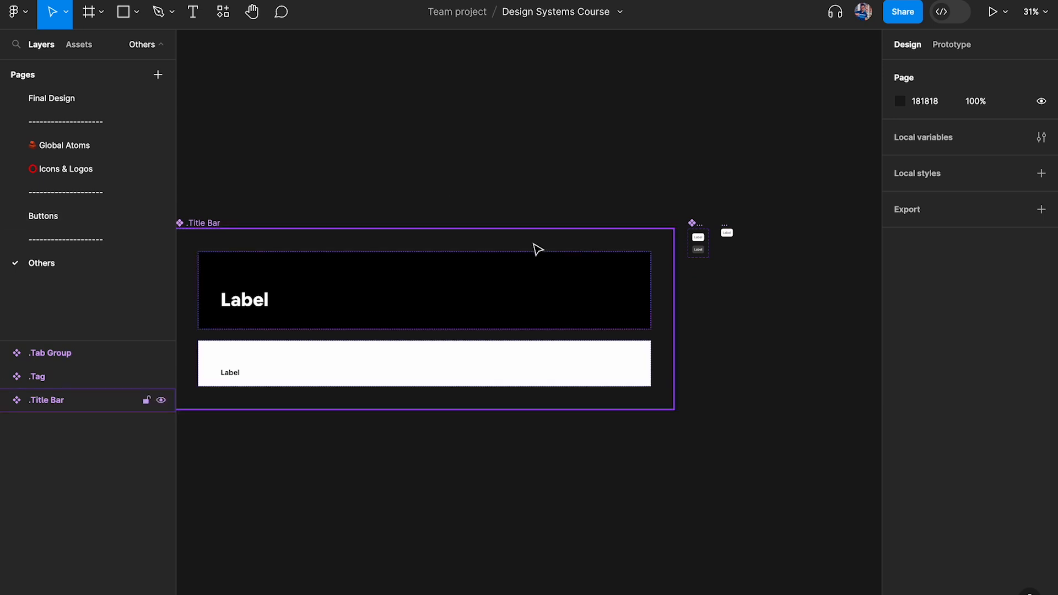
Return to the Buttons page and examine the Icon Button component set under Master Component
{"action": "left_click", "coordinate": [61, 218]}
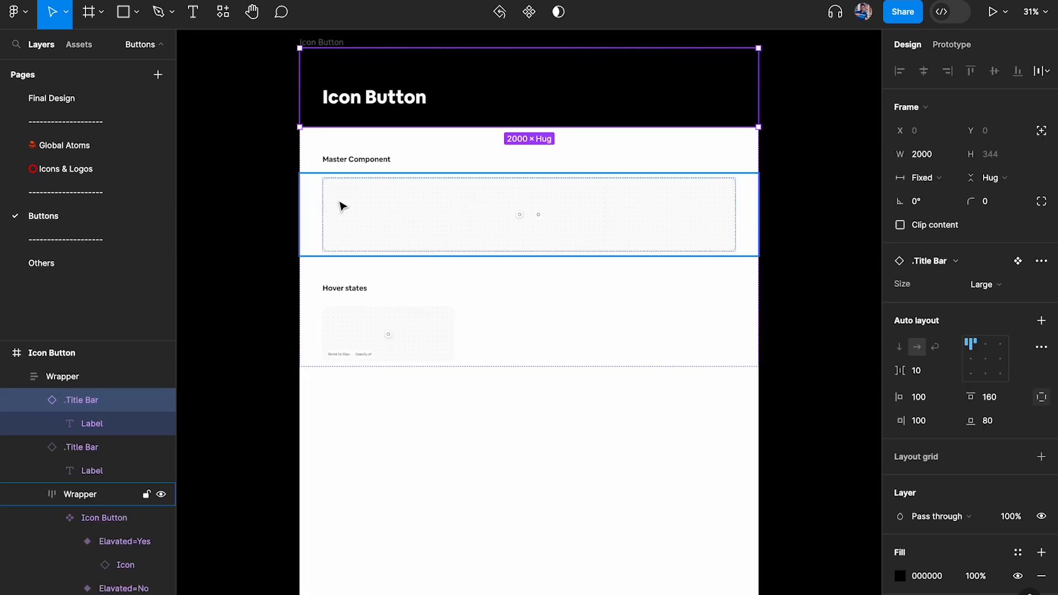
{"action": "scroll", "coordinate": [440, 213], "scroll_direction": "up", "scroll_amount": 5}
{"action": "scroll", "coordinate": [366, 159], "scroll_direction": "left", "scroll_amount": 3}
{"action": "left_click", "coordinate": [522, 279]}
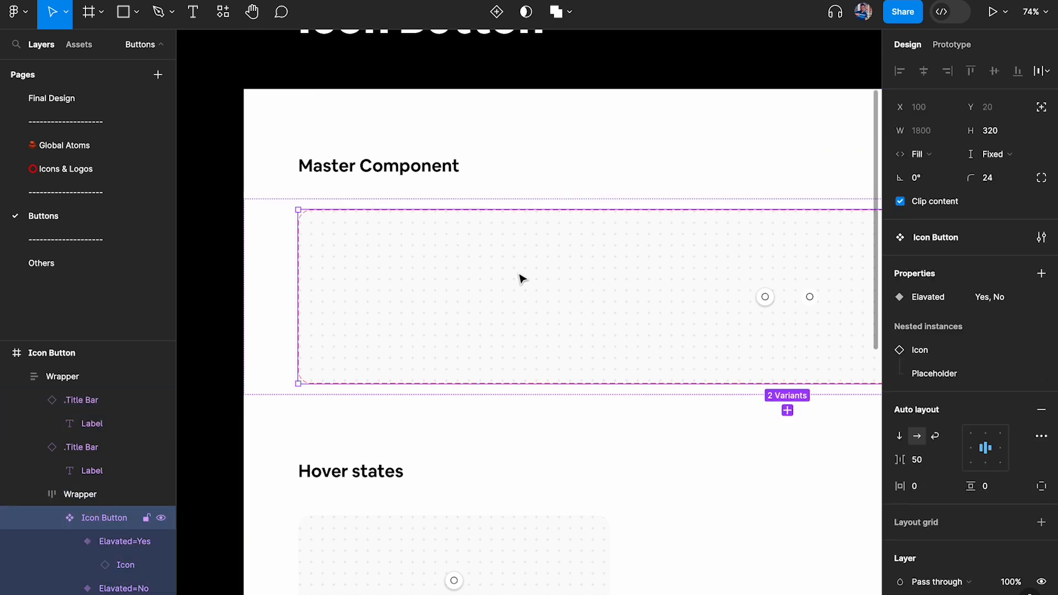
{"action": "scroll", "coordinate": [522, 279], "scroll_direction": "right", "scroll_amount": 6}
{"action": "scroll", "coordinate": [523, 278], "scroll_direction": "down", "scroll_amount": 1}
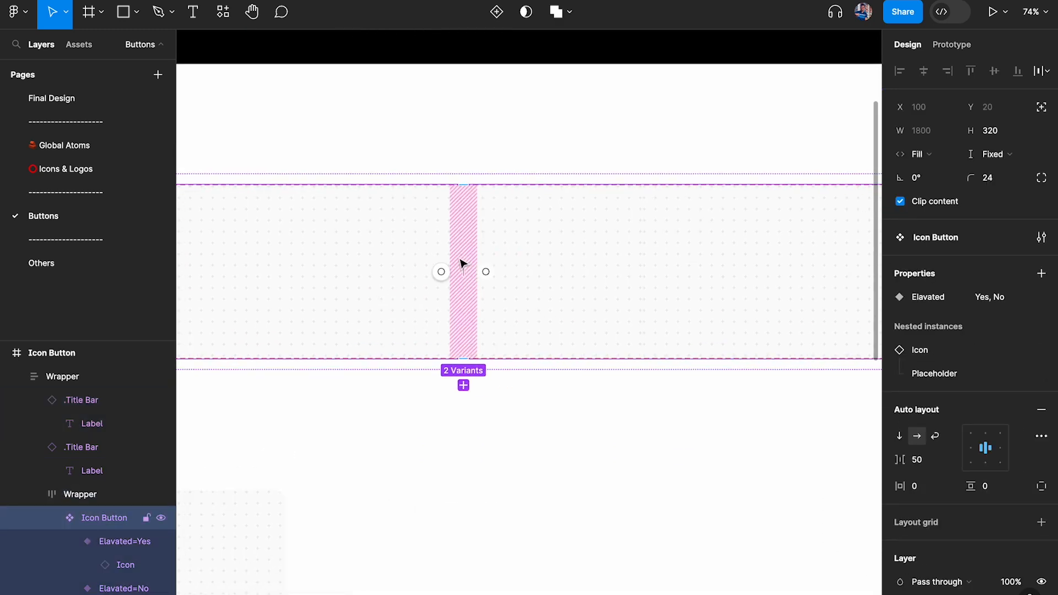
Inspect the Icon Button component set's layout, fill and stroke settings and the example card under Hover states
{"action": "scroll", "coordinate": [951, 366], "scroll_direction": "down", "scroll_amount": 5}
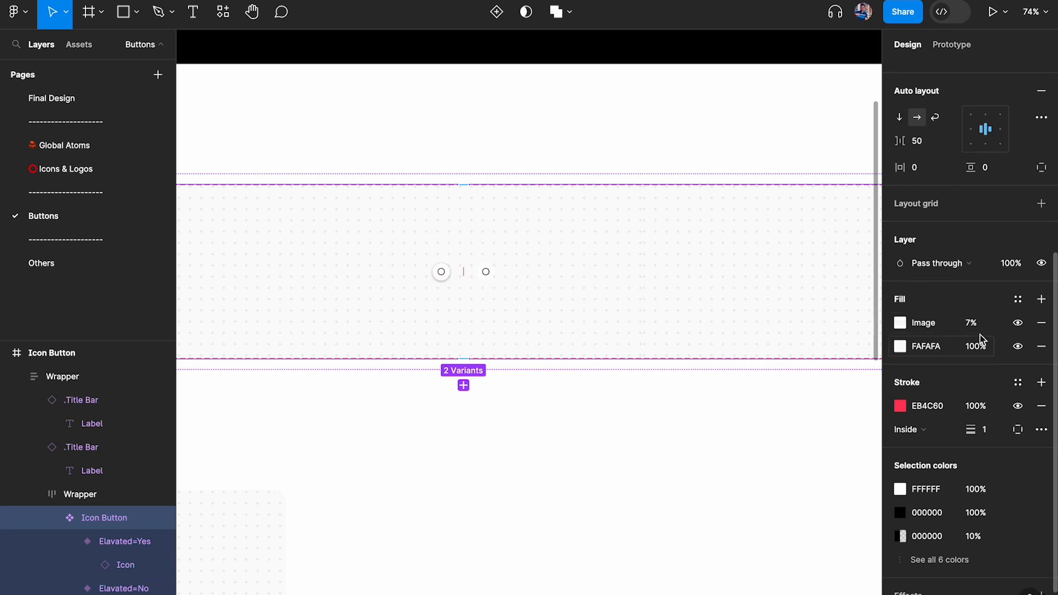
{"action": "scroll", "coordinate": [704, 315], "scroll_direction": "down", "scroll_amount": 5}
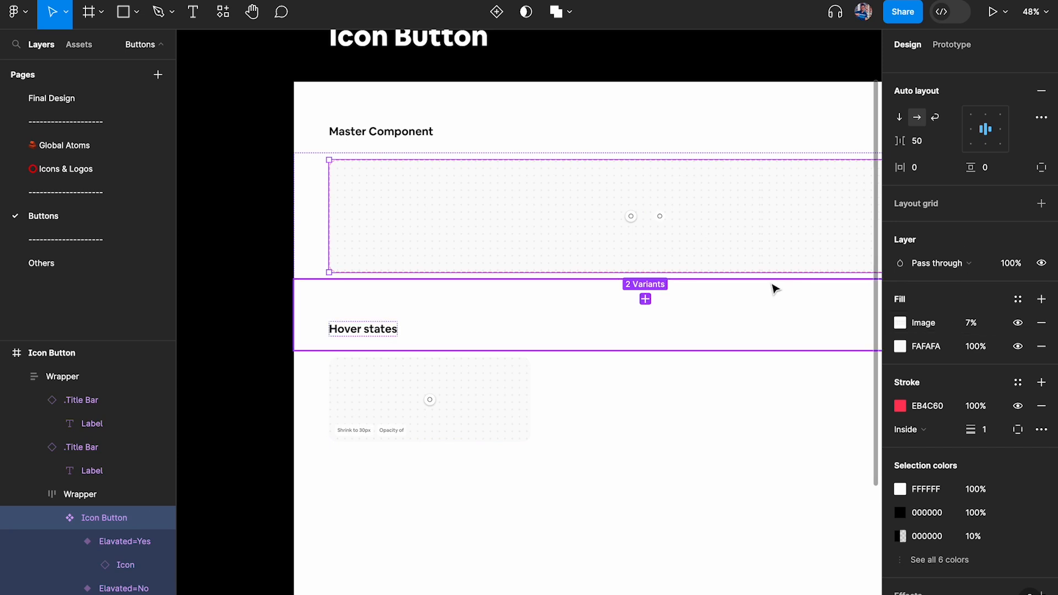
{"action": "scroll", "coordinate": [632, 215], "scroll_direction": "up", "scroll_amount": 5}
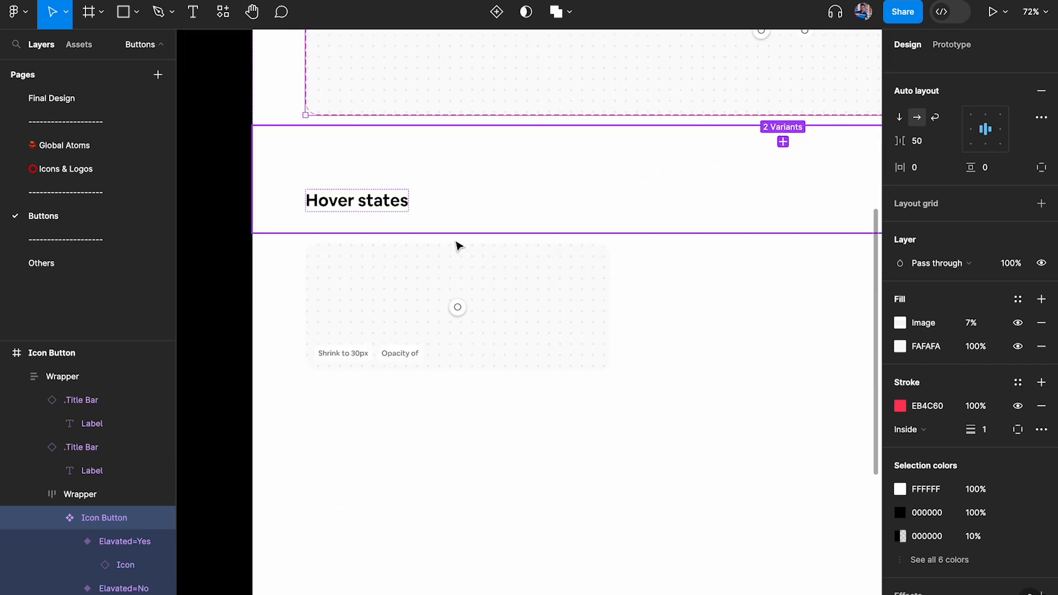
{"action": "scroll", "coordinate": [406, 290], "scroll_direction": "up", "scroll_amount": 3}
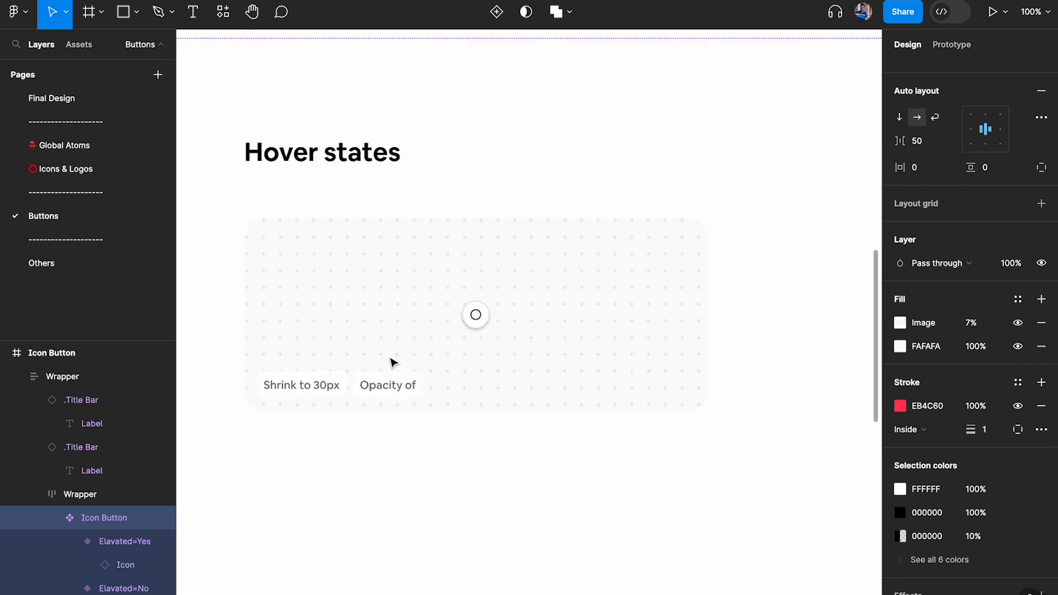
{"action": "left_click", "coordinate": [406, 291]}
{"action": "scroll", "coordinate": [445, 275], "scroll_direction": "up", "scroll_amount": 3}
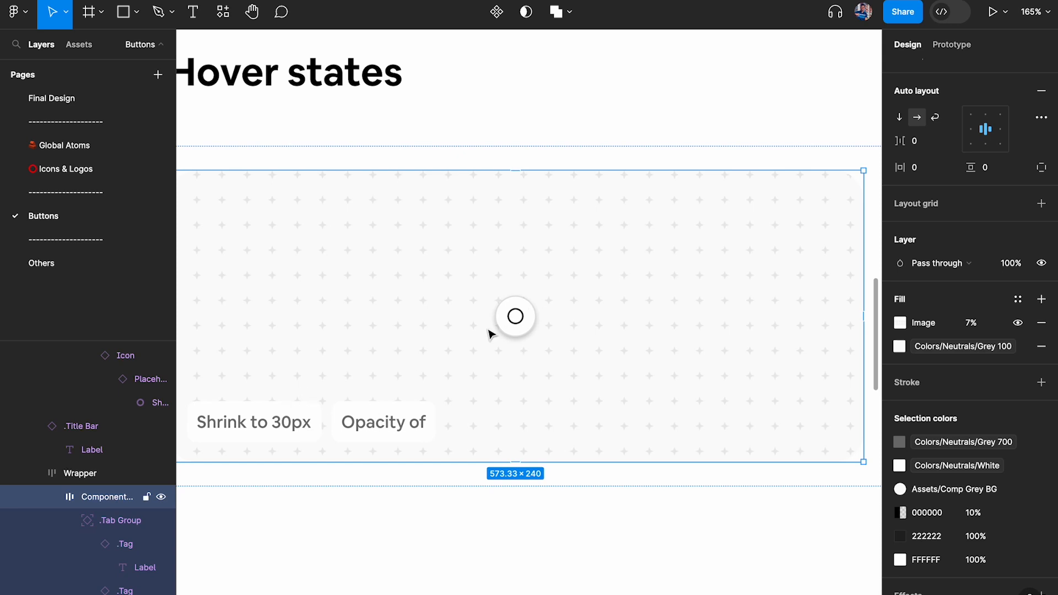
On the Final Design page, draw a 30 × 30 circle over the share button of the floating vacation home screen
{"action": "left_click", "coordinate": [52, 98]}
{"action": "scroll", "coordinate": [521, 355], "scroll_direction": "down", "scroll_amount": 5}
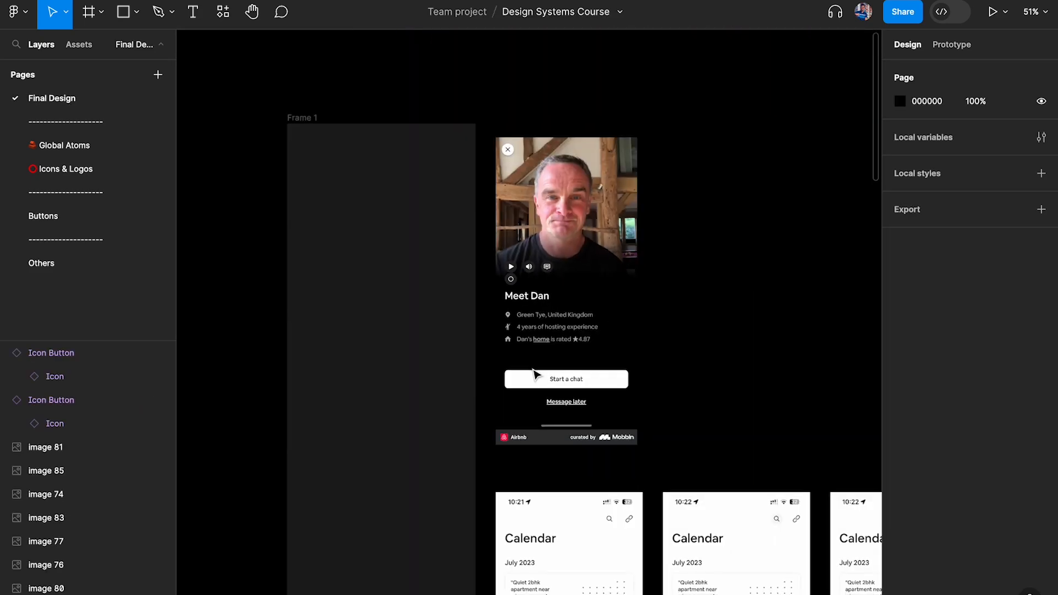
{"action": "scroll", "coordinate": [529, 363], "scroll_direction": "down", "scroll_amount": 3}
{"action": "scroll", "coordinate": [534, 374], "scroll_direction": "down", "scroll_amount": 10}
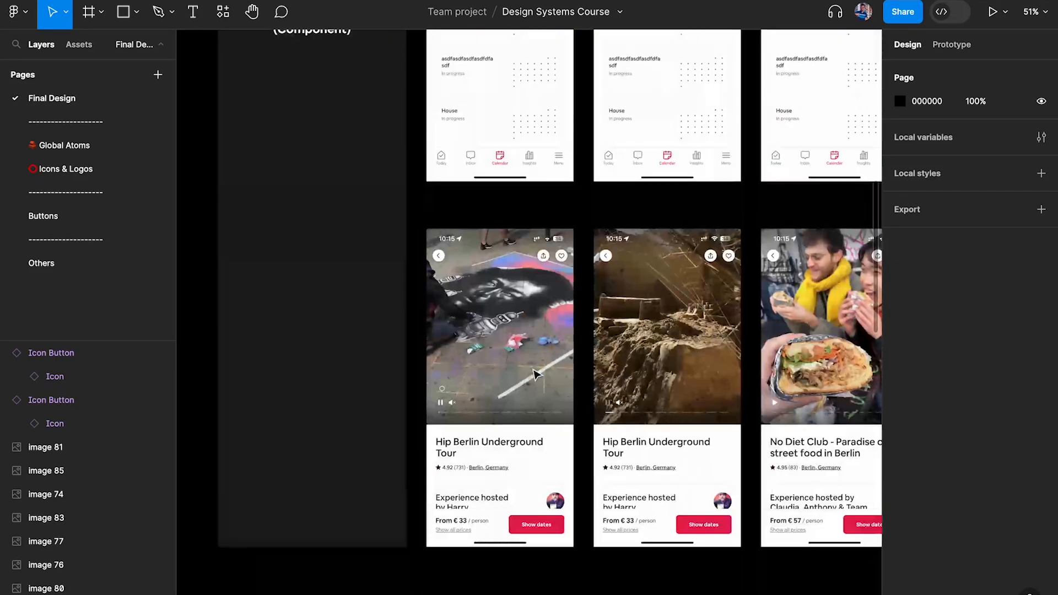
{"action": "scroll", "coordinate": [634, 324], "scroll_direction": "right", "scroll_amount": 3}
{"action": "scroll", "coordinate": [634, 325], "scroll_direction": "right", "scroll_amount": 3}
{"action": "scroll", "coordinate": [610, 279], "scroll_direction": "up", "scroll_amount": 10}
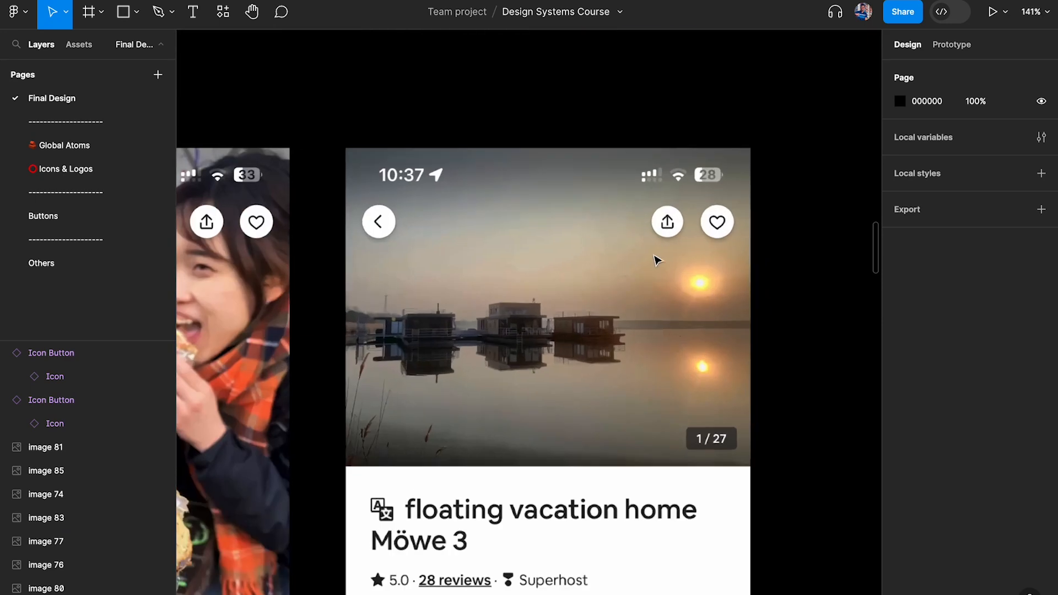
{"action": "scroll", "coordinate": [682, 193], "scroll_direction": "up", "scroll_amount": 5}
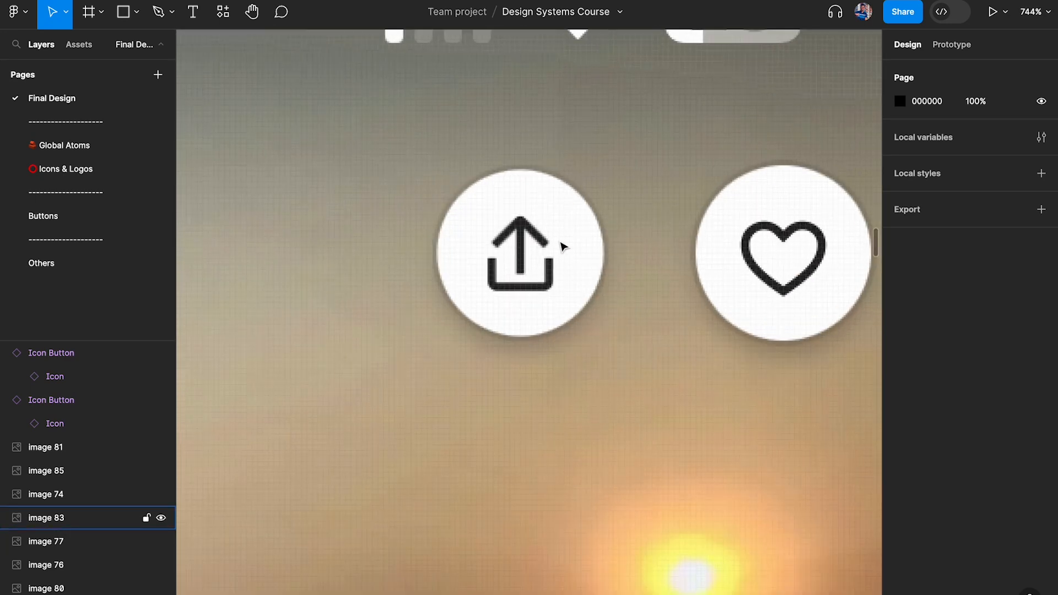
{"action": "key", "text": "r"}
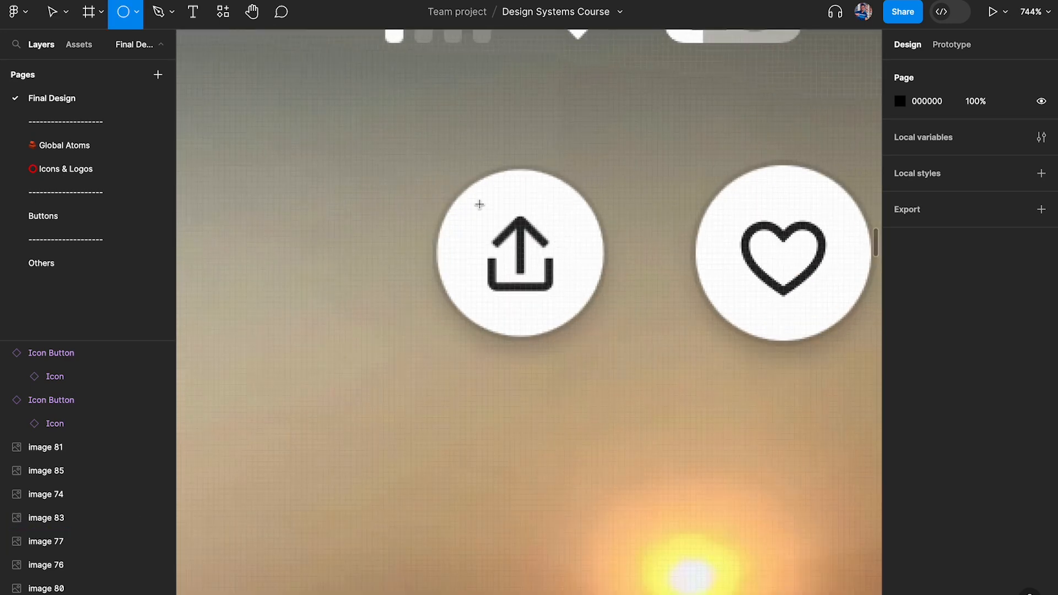
{"action": "scroll", "coordinate": [461, 171], "scroll_direction": "up", "scroll_amount": 5}
{"action": "left_click_drag", "start_coordinate": [424, 185], "coordinate": [769, 530]}
{"action": "left_click_drag", "start_coordinate": [650, 330], "coordinate": [638, 355]}
Duplicate the circle onto the heart button, resize the copy to 32 × 32 and compare it with the first circle
{"action": "scroll", "coordinate": [640, 353], "scroll_direction": "down", "scroll_amount": 3}
{"action": "scroll", "coordinate": [314, 359], "scroll_direction": "right", "scroll_amount": 3}
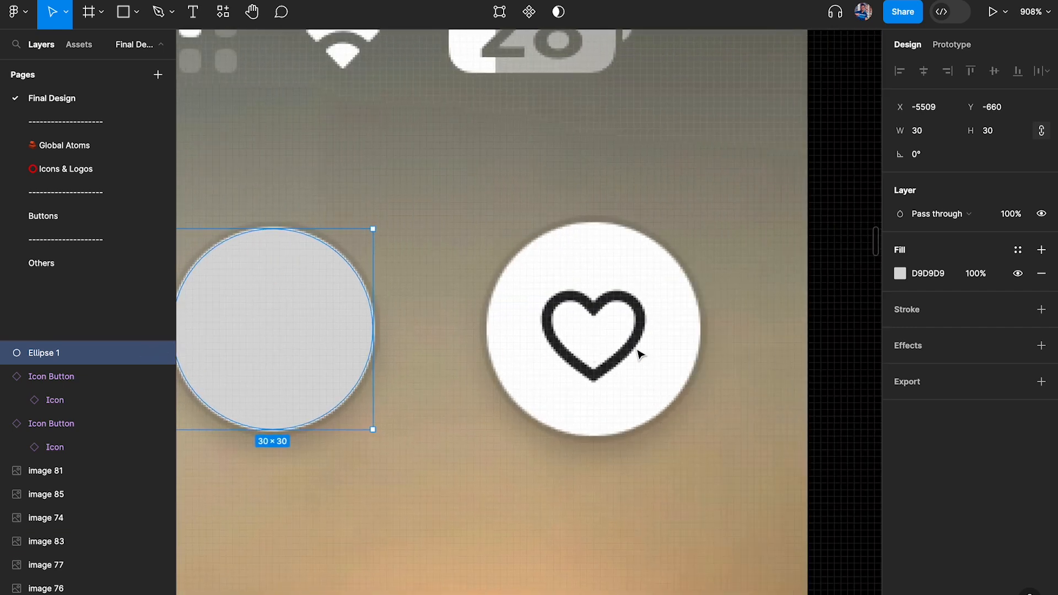
{"action": "scroll", "coordinate": [286, 329], "scroll_direction": "left", "scroll_amount": 2}
{"action": "left_click_drag", "start_coordinate": [286, 325], "coordinate": [606, 327]}
{"action": "left_click", "coordinate": [932, 131]}
{"action": "type", "text": "22"}
{"action": "key", "text": "Return"}
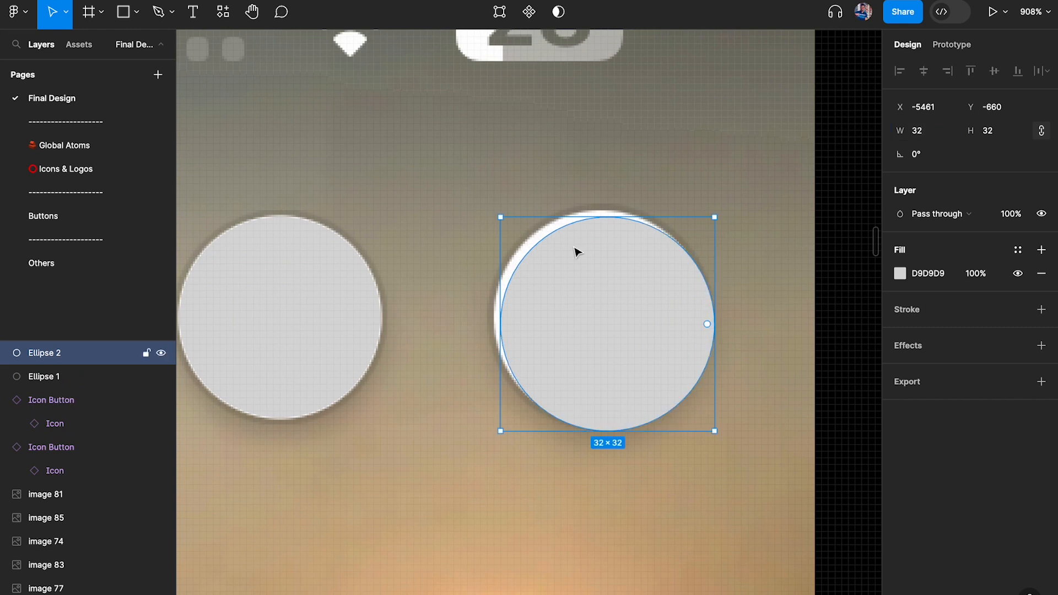
{"action": "left_click", "coordinate": [277, 286], "text": "shift"}
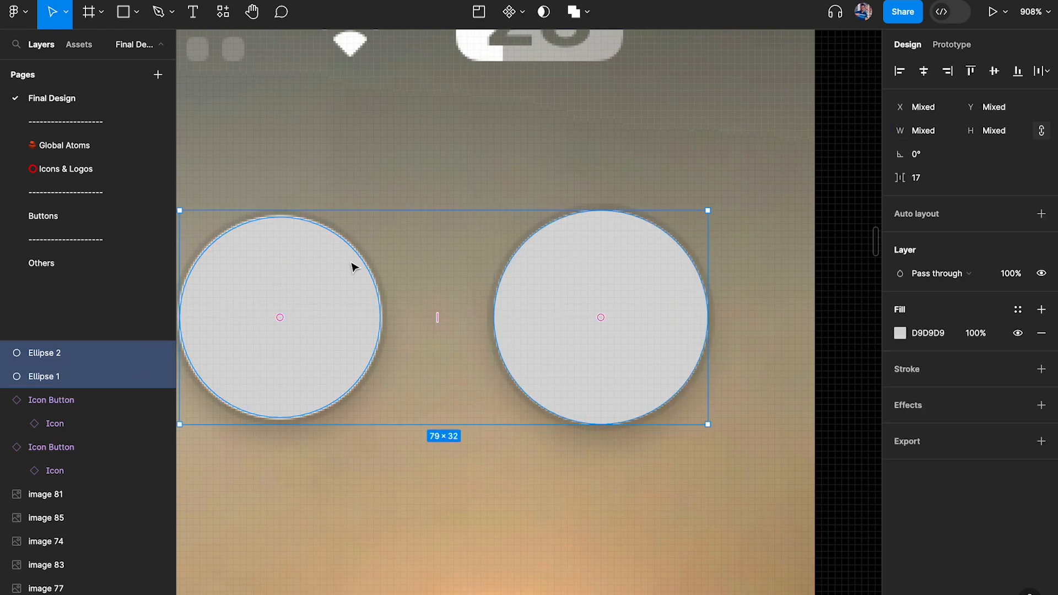
{"action": "left_click", "coordinate": [325, 264]}
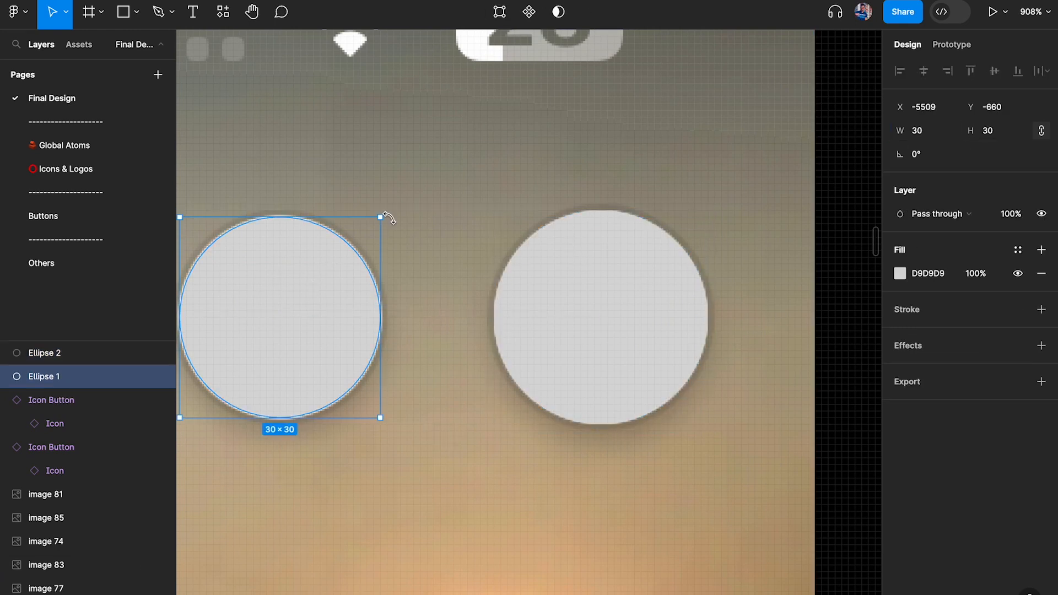
Return to the Buttons page and change the first tag on the Hover states card to "Elevated"
{"action": "left_click", "coordinate": [61, 217]}
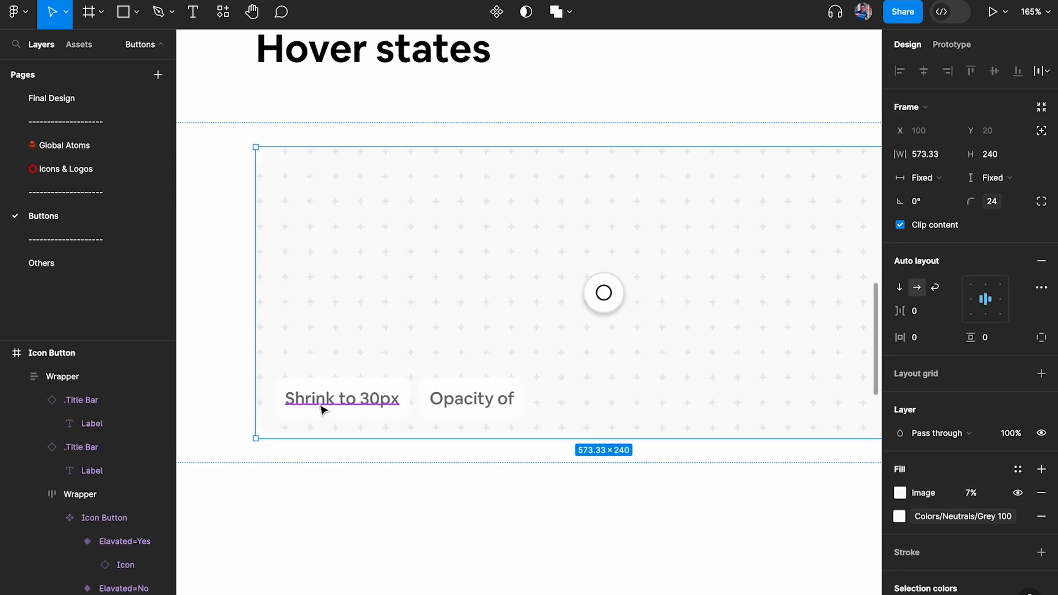
{"action": "double_click", "coordinate": [322, 406]}
{"action": "type", "text": "E"}
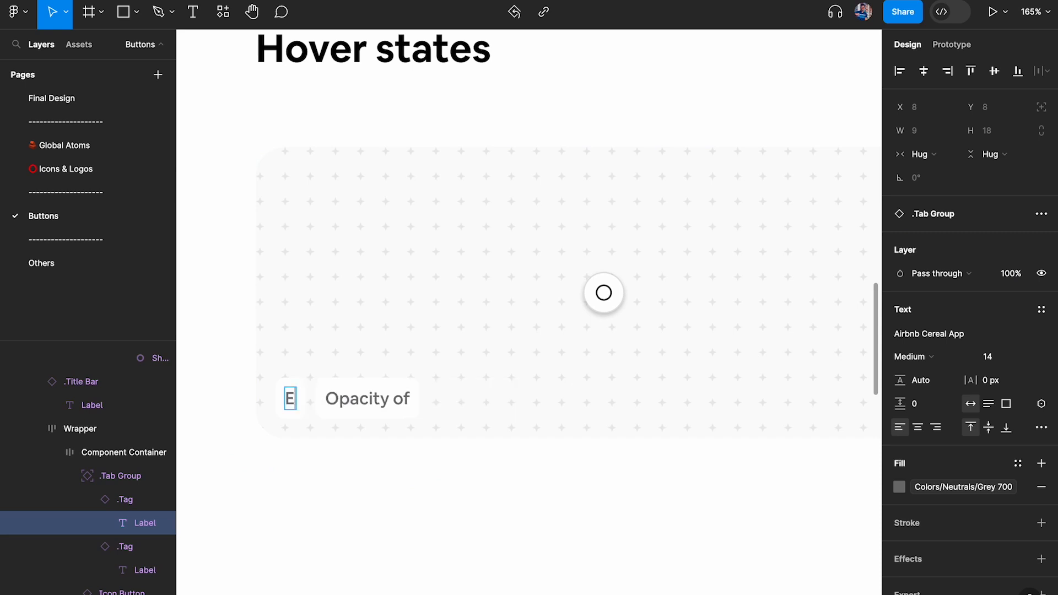
{"action": "type", "text": "levated"}
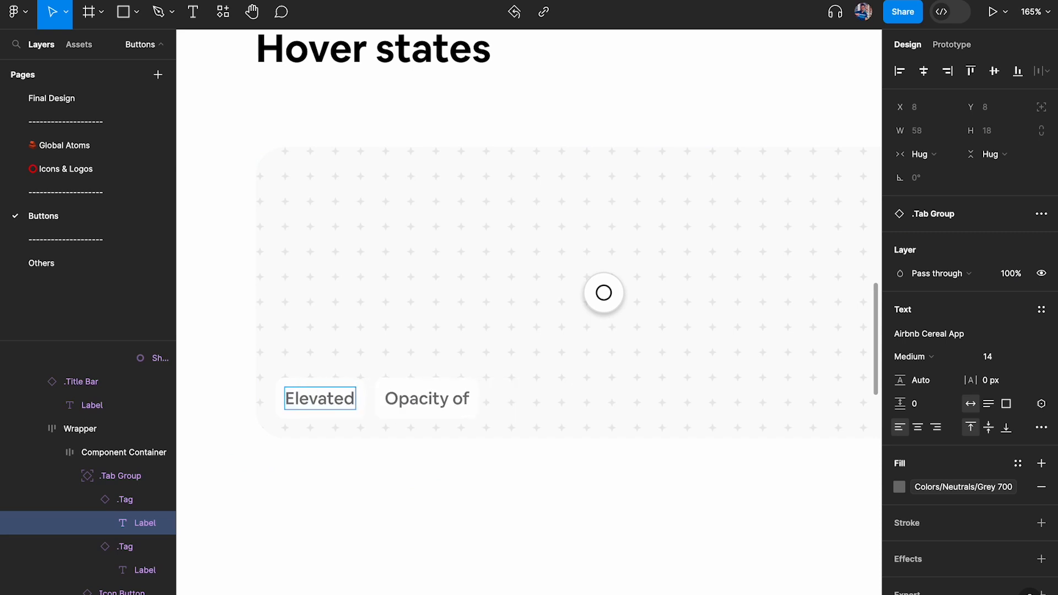
Change the second tag on the Hover states card to "Shrink to 30px + Black overlay"
{"action": "double_click", "coordinate": [451, 409]}
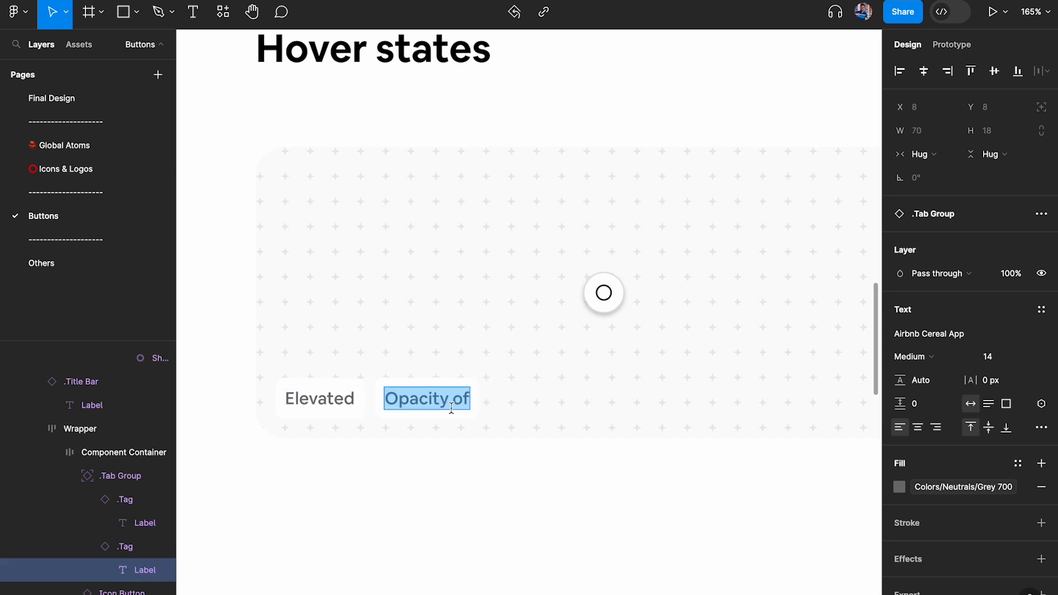
{"action": "type", "text": "Shrink"}
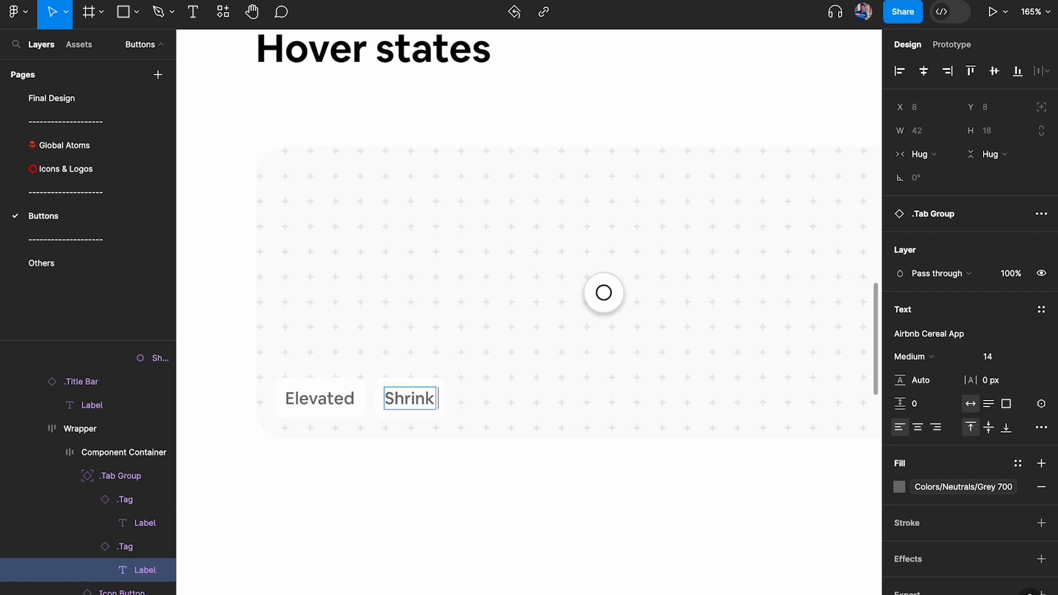
{"action": "type", "text": " to 30px"}
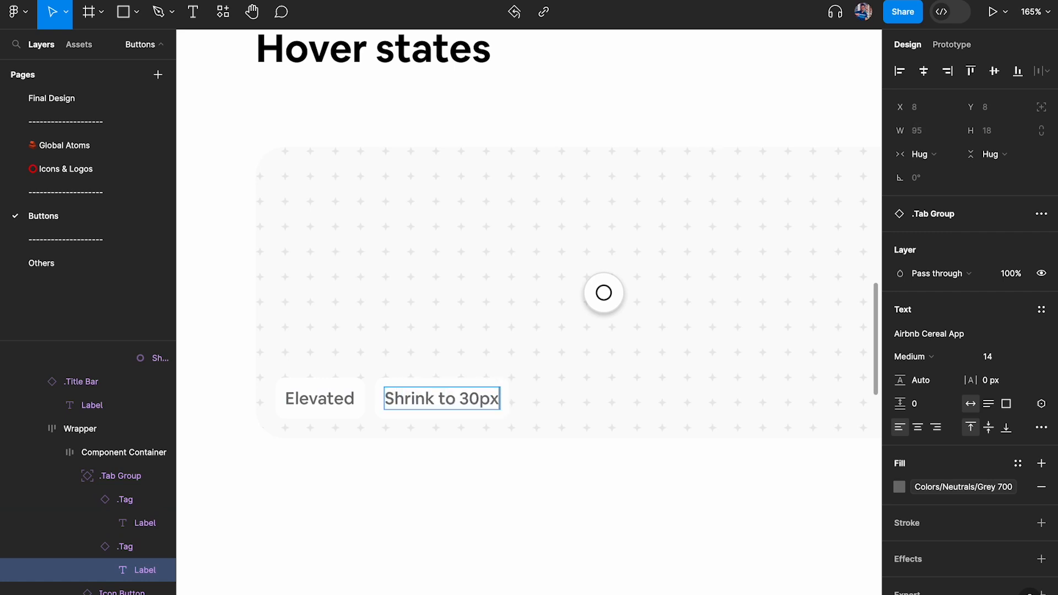
{"action": "type", "text": " +"}
{"action": "type", "text": " Over"}
{"action": "key", "text": "BackSpace"}
{"action": "key", "text": "BackSpace"}
{"action": "key", "text": "BackSpace"}
{"action": "key", "text": "BackSpace"}
{"action": "type", "text": "Bla"}
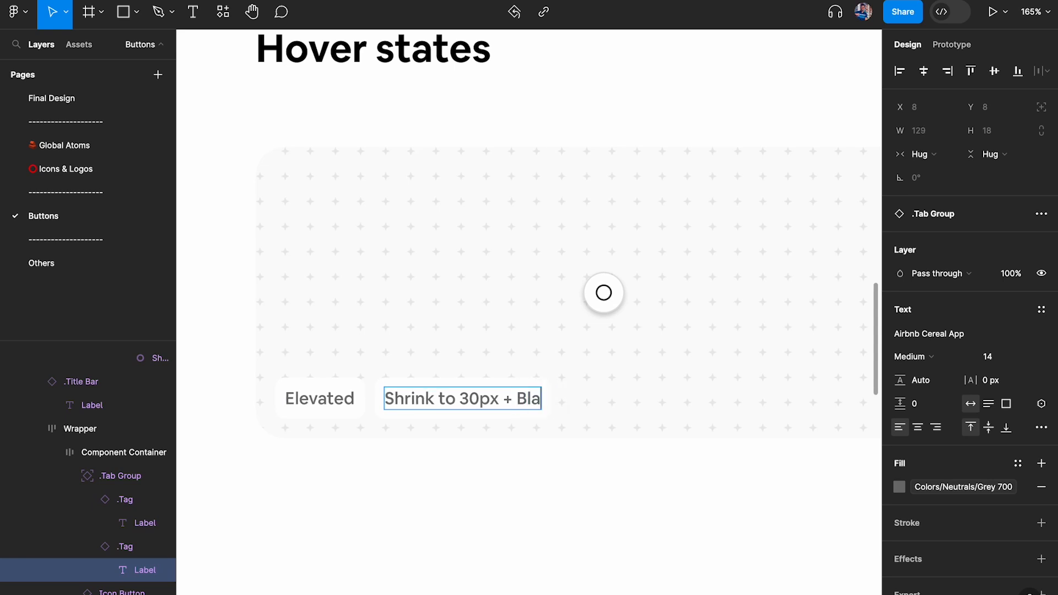
{"action": "type", "text": "ck overlay"}
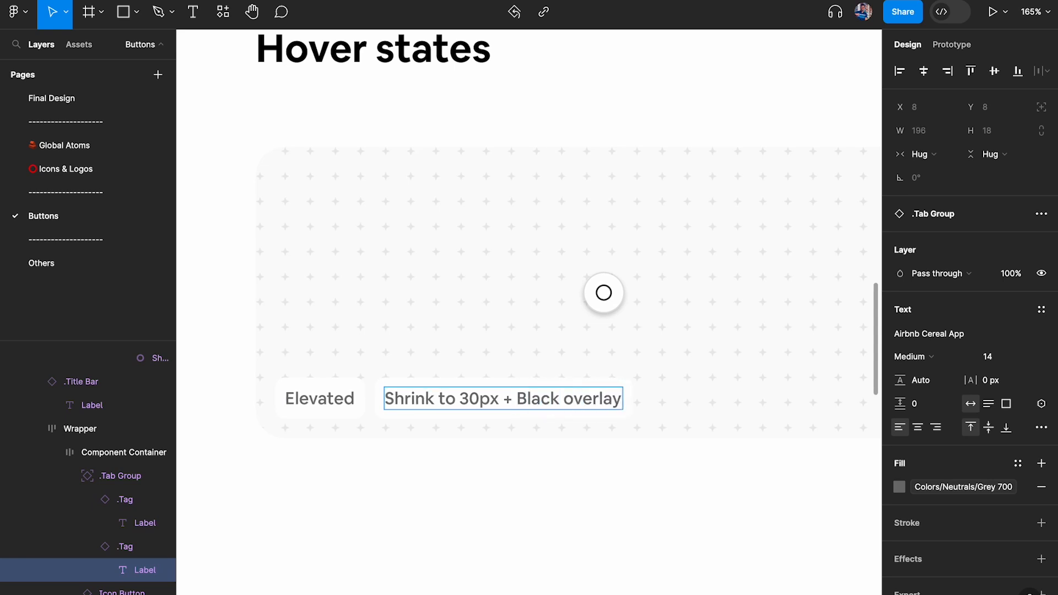
Scale the icon button instance on the Hover states card proportionally from its centre to 30 px
{"action": "scroll", "coordinate": [598, 320], "scroll_direction": "up", "scroll_amount": 3}
{"action": "left_click", "coordinate": [605, 283]}
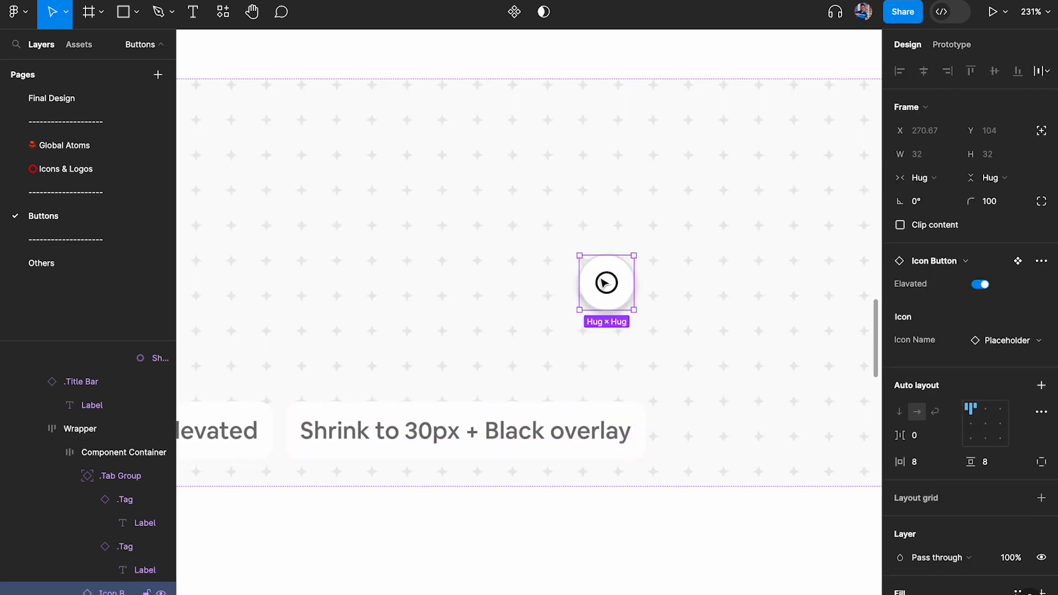
{"action": "scroll", "coordinate": [604, 278], "scroll_direction": "up", "scroll_amount": 3}
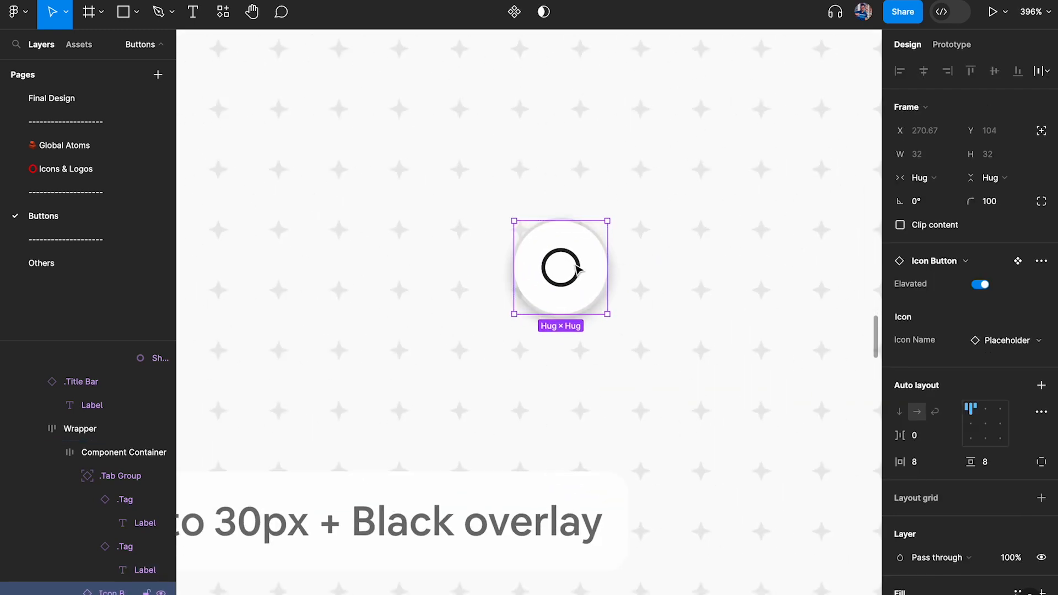
{"action": "key", "text": "k"}
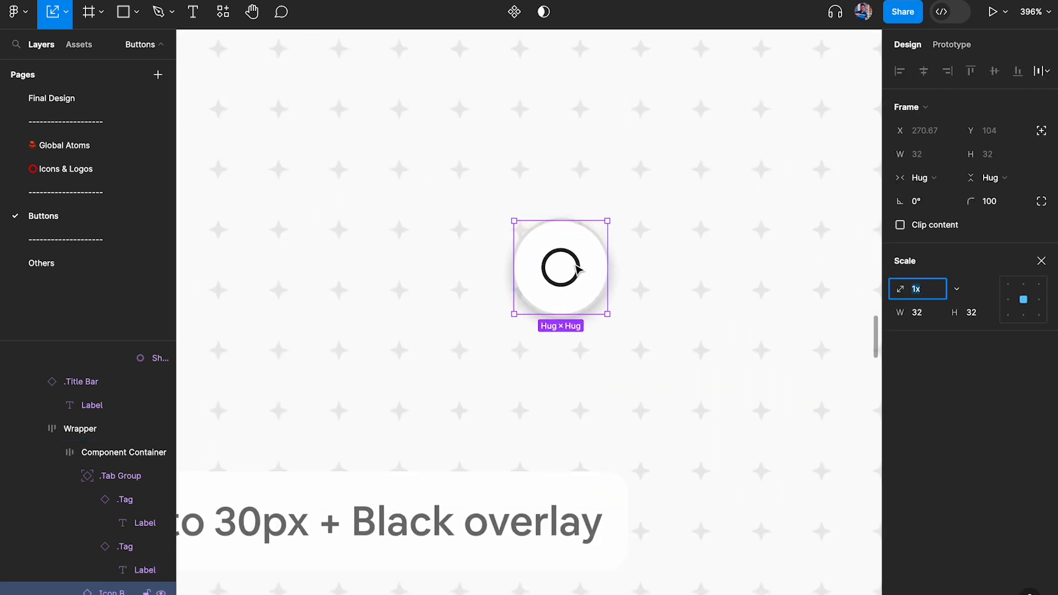
{"action": "left_click", "coordinate": [929, 320]}
{"action": "type", "text": "30"}
{"action": "key", "text": "Return"}
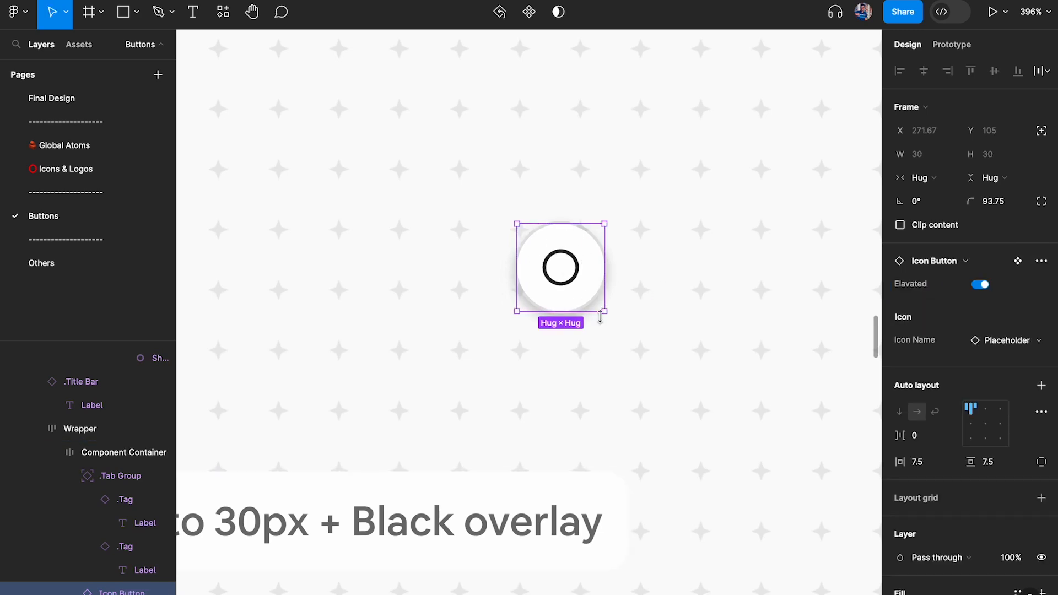
{"action": "left_click", "coordinate": [595, 349]}
Review the layout and style properties of the icon button instance on the Hover states card
{"action": "double_click", "coordinate": [571, 260]}
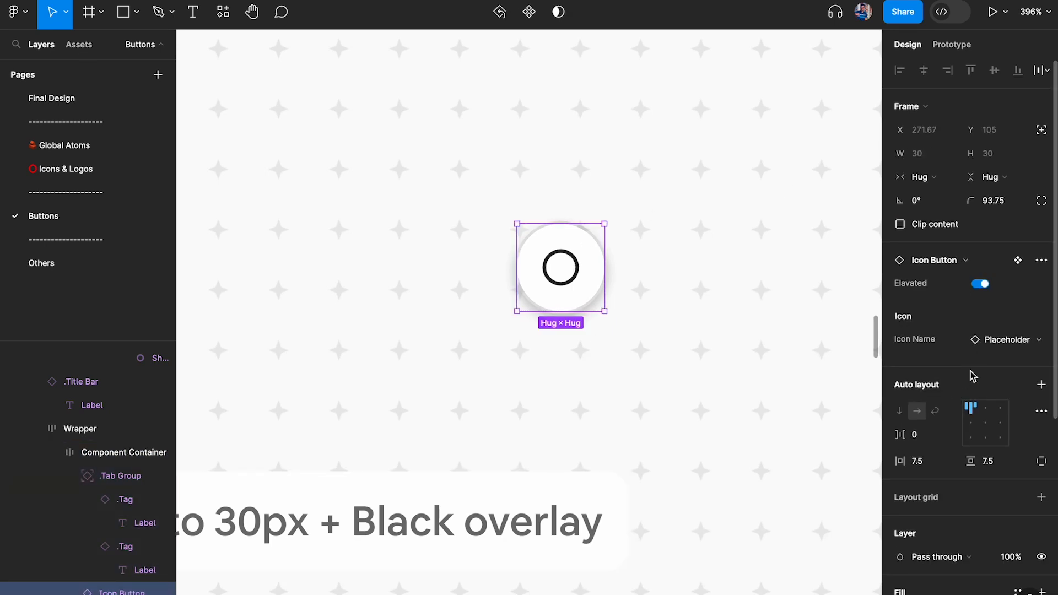
{"action": "scroll", "coordinate": [986, 369], "scroll_direction": "down", "scroll_amount": 4}
{"action": "scroll", "coordinate": [1009, 361], "scroll_direction": "down", "scroll_amount": 1}
{"action": "scroll", "coordinate": [1016, 359], "scroll_direction": "up", "scroll_amount": 5}
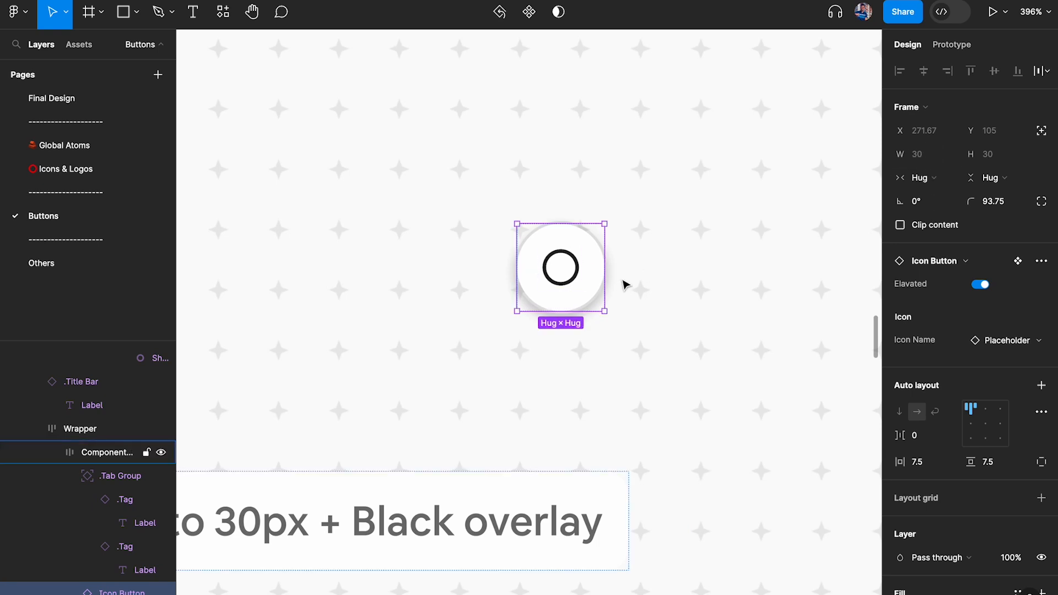
Delete both grey circles covering the share and heart buttons on the Final Design page
{"action": "left_click", "coordinate": [74, 102]}
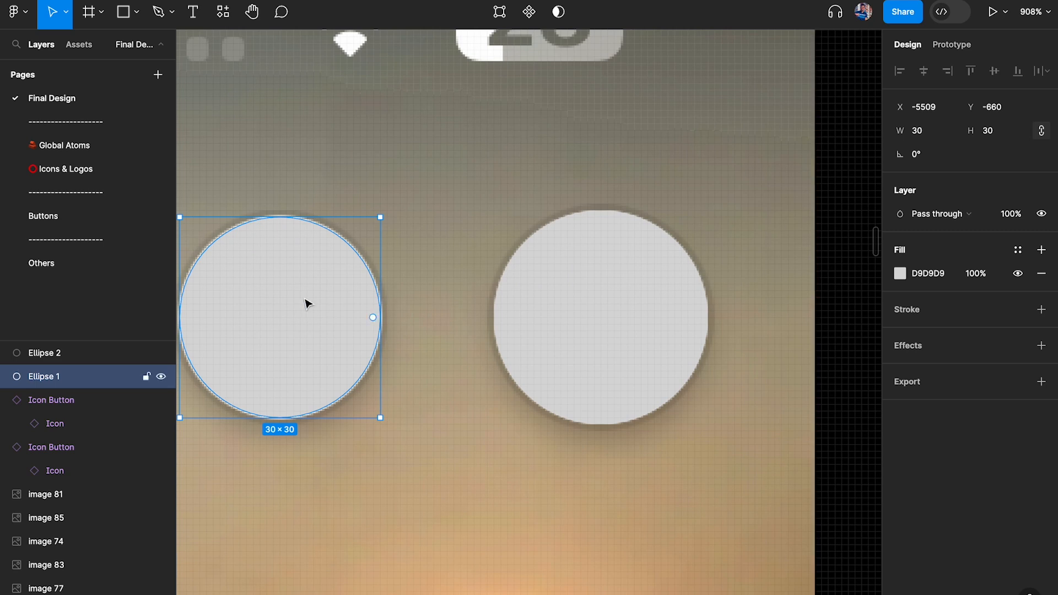
{"action": "key", "text": "Delete"}
{"action": "left_click", "coordinate": [623, 342]}
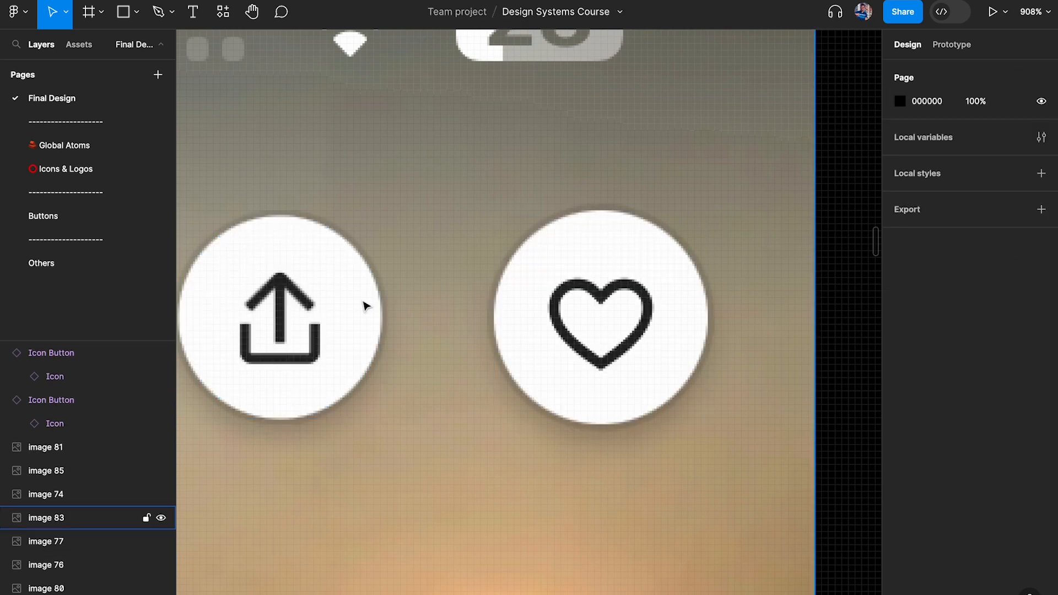
Examine the share and heart buttons, the search and link icon states on the Calendar screens, and the Meet Dan screen
{"action": "scroll", "coordinate": [450, 301], "scroll_direction": "left", "scroll_amount": 3}
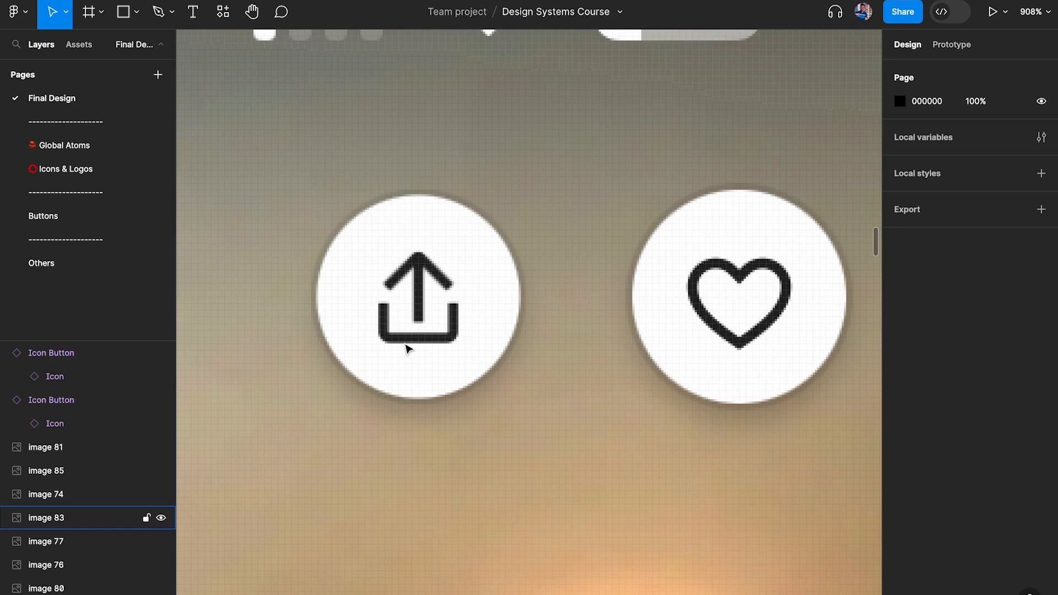
{"action": "scroll", "coordinate": [458, 239], "scroll_direction": "down", "scroll_amount": 10}
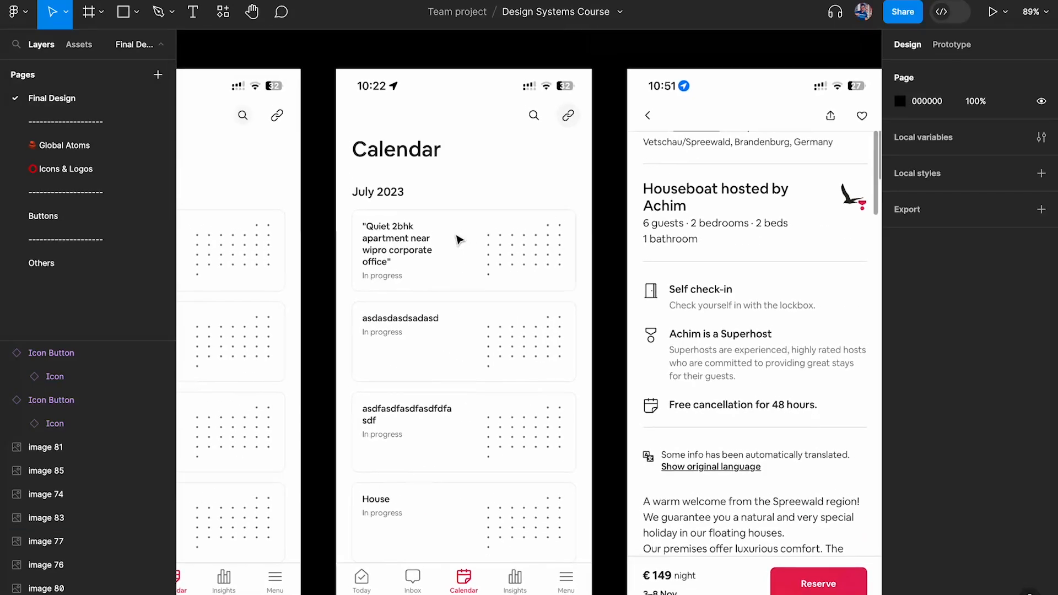
{"action": "scroll", "coordinate": [458, 238], "scroll_direction": "down", "scroll_amount": 2}
{"action": "scroll", "coordinate": [551, 187], "scroll_direction": "up", "scroll_amount": 10}
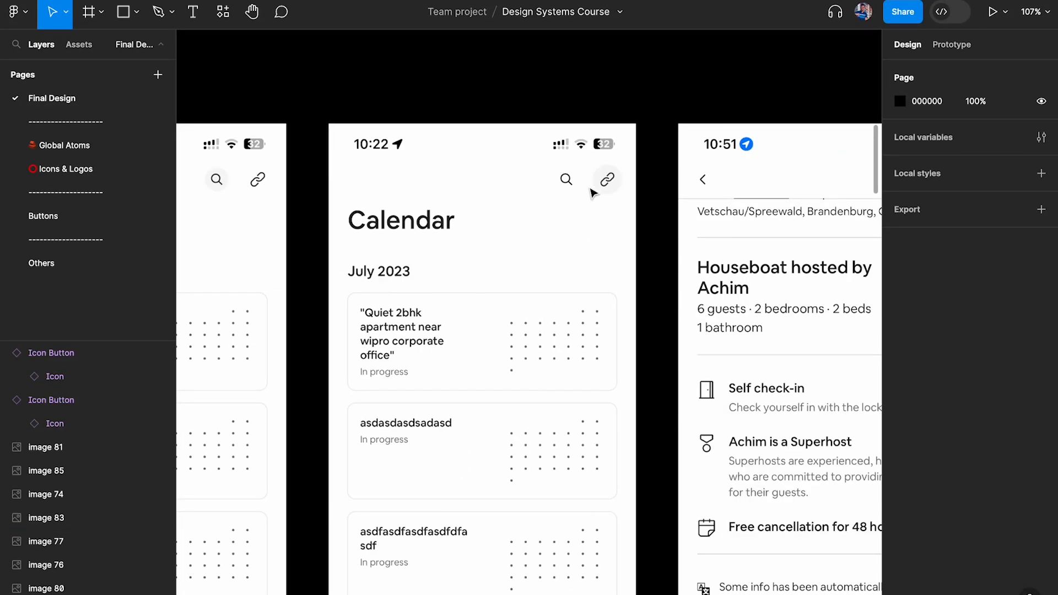
{"action": "scroll", "coordinate": [771, 184], "scroll_direction": "up", "scroll_amount": 3}
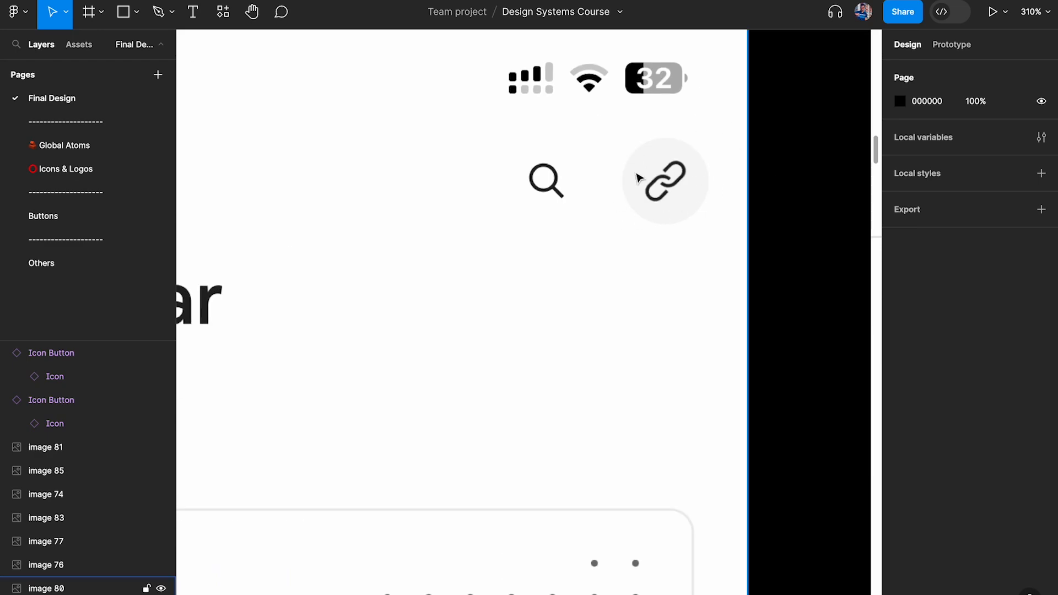
{"action": "scroll", "coordinate": [649, 171], "scroll_direction": "down", "scroll_amount": 9}
{"action": "scroll", "coordinate": [650, 170], "scroll_direction": "left", "scroll_amount": 5}
{"action": "scroll", "coordinate": [649, 170], "scroll_direction": "up", "scroll_amount": 6}
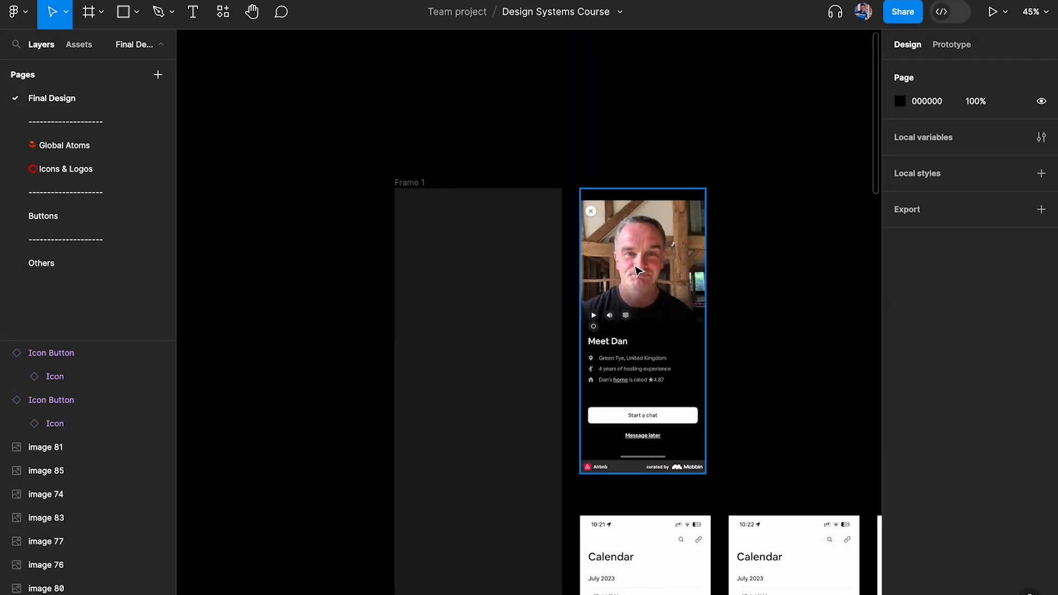
Swap the placeholder icon in the Icon Button below the play button on the host introduction screen for Play, at 60% layer opacity
{"action": "scroll", "coordinate": [634, 259], "scroll_direction": "up", "scroll_amount": 5}
{"action": "scroll", "coordinate": [573, 381], "scroll_direction": "up", "scroll_amount": 5}
{"action": "left_click", "coordinate": [488, 491]}
{"action": "scroll", "coordinate": [488, 491], "scroll_direction": "up", "scroll_amount": 3}
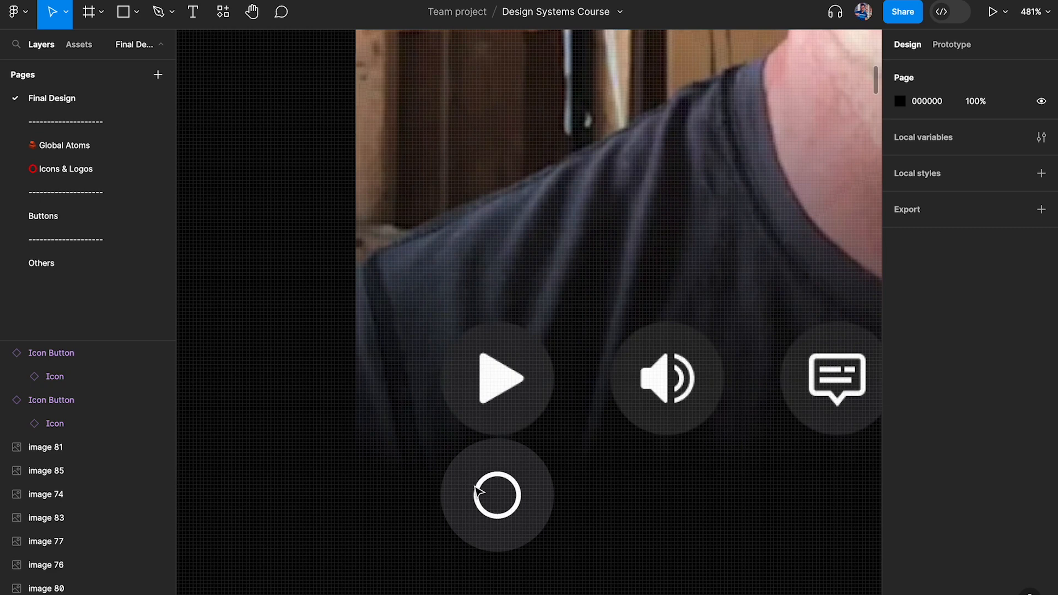
{"action": "scroll", "coordinate": [479, 452], "scroll_direction": "down", "scroll_amount": 1}
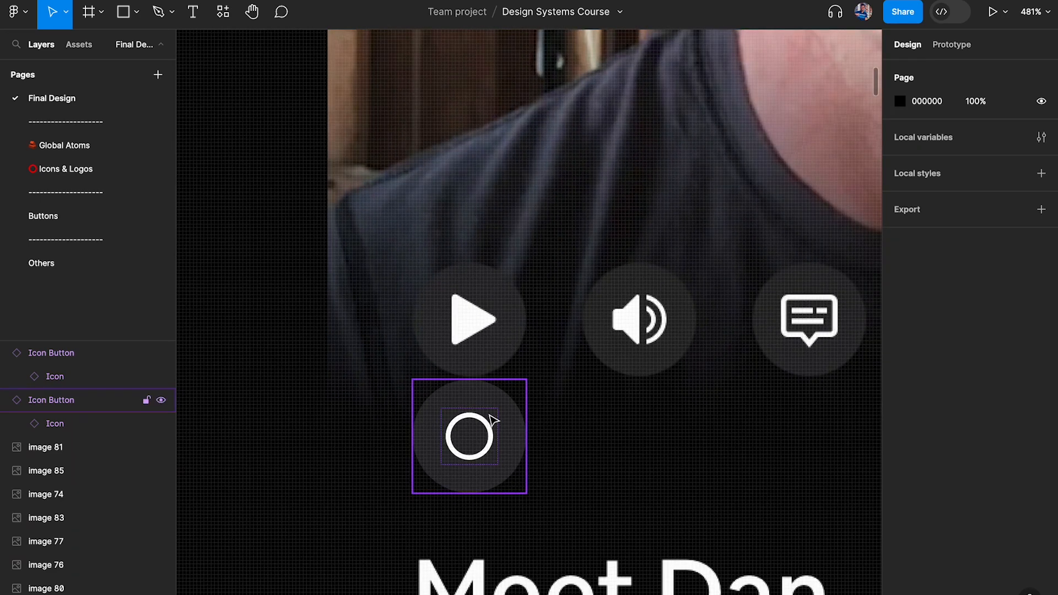
{"action": "double_click", "coordinate": [463, 429]}
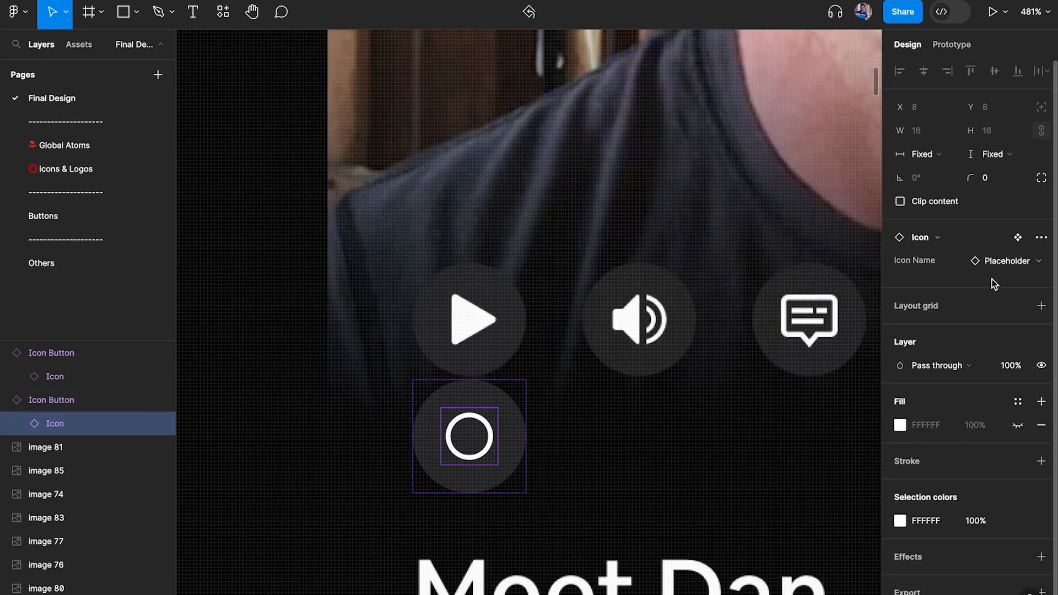
{"action": "left_click", "coordinate": [1003, 261]}
{"action": "type", "text": "plau"}
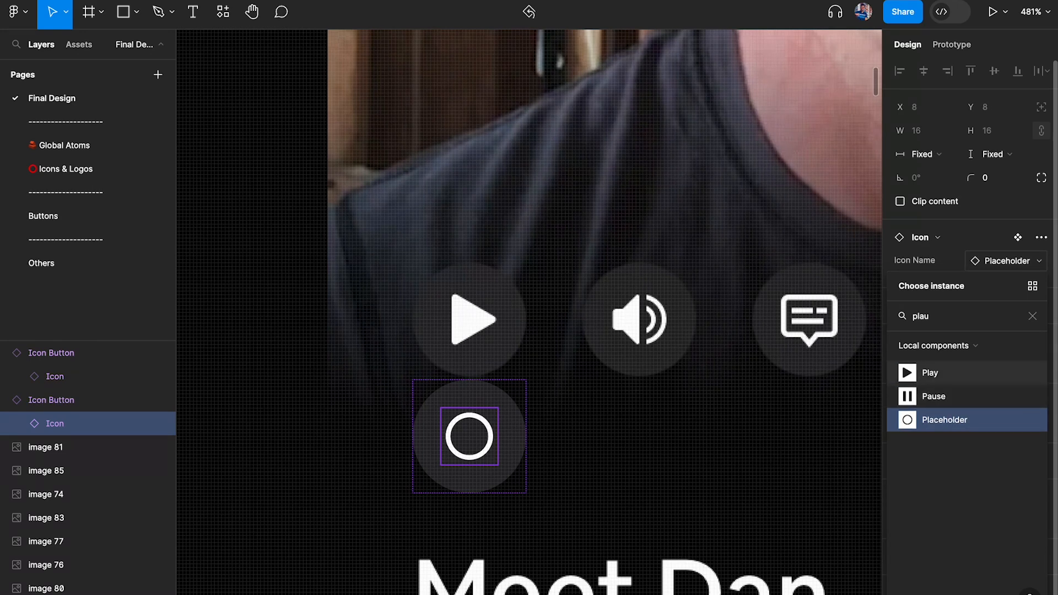
{"action": "left_click", "coordinate": [930, 373]}
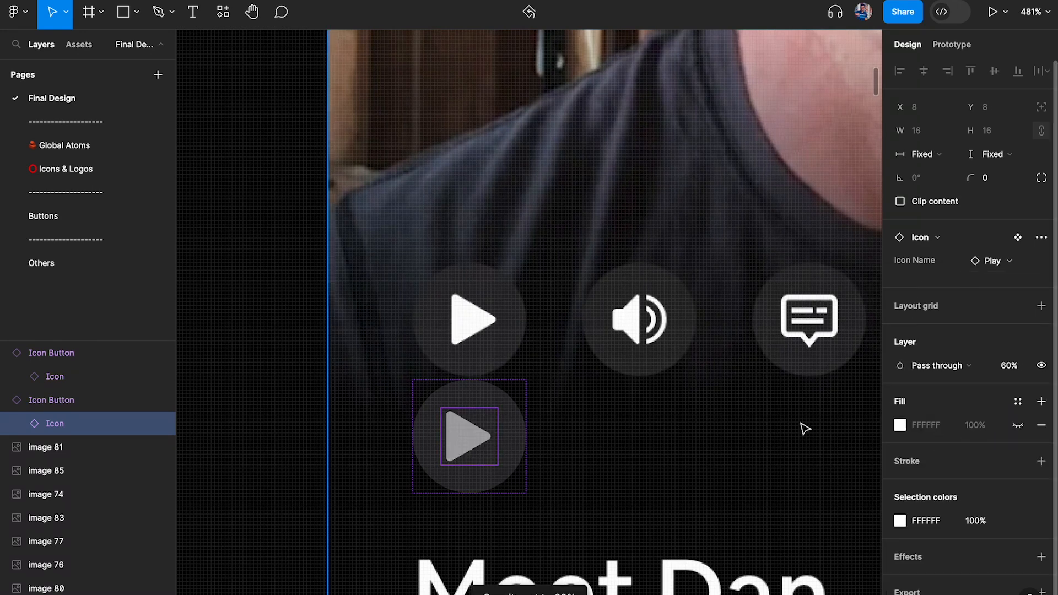
{"action": "left_click", "coordinate": [645, 421]}
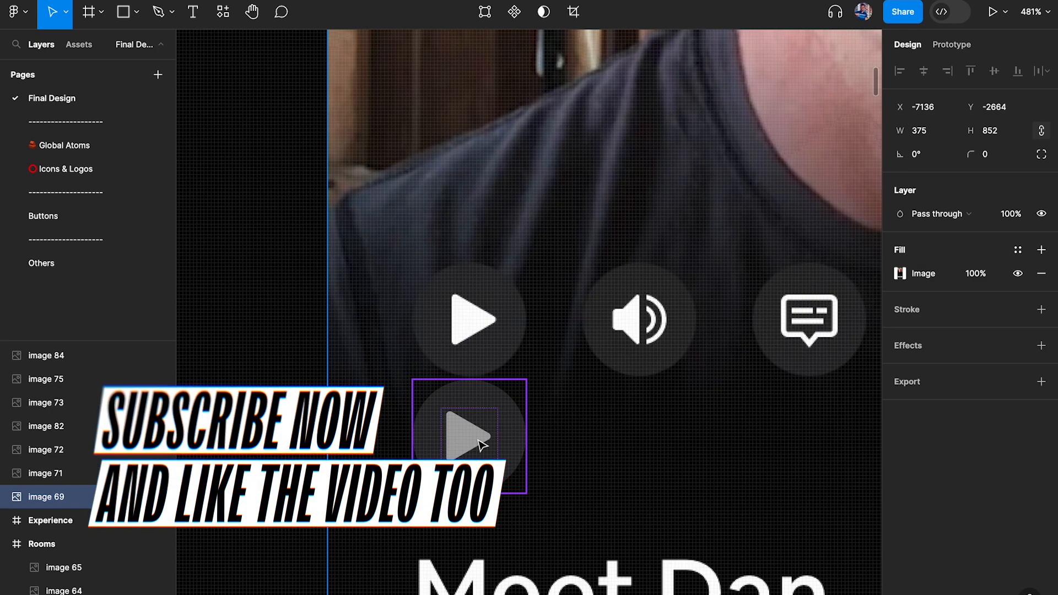
Examine the normal and hover states of the filter icon button in the search bar on the treehouse screens
{"action": "scroll", "coordinate": [483, 446], "scroll_direction": "down", "scroll_amount": 10}
{"action": "scroll", "coordinate": [483, 446], "scroll_direction": "down", "scroll_amount": 20}
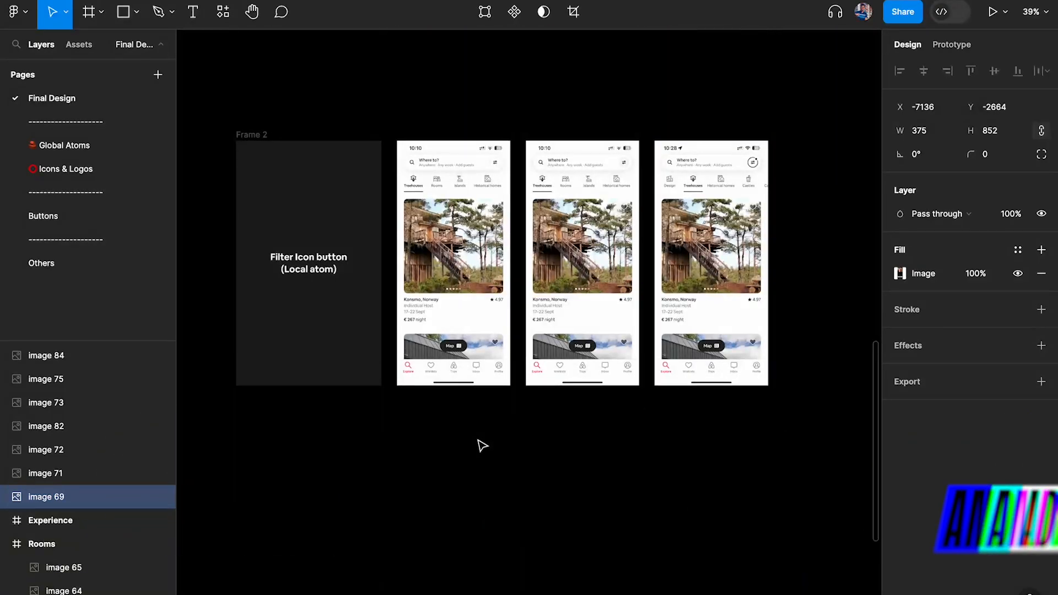
{"action": "scroll", "coordinate": [480, 445], "scroll_direction": "up", "scroll_amount": 1}
{"action": "scroll", "coordinate": [583, 437], "scroll_direction": "down", "scroll_amount": 5}
{"action": "scroll", "coordinate": [583, 438], "scroll_direction": "up", "scroll_amount": 5}
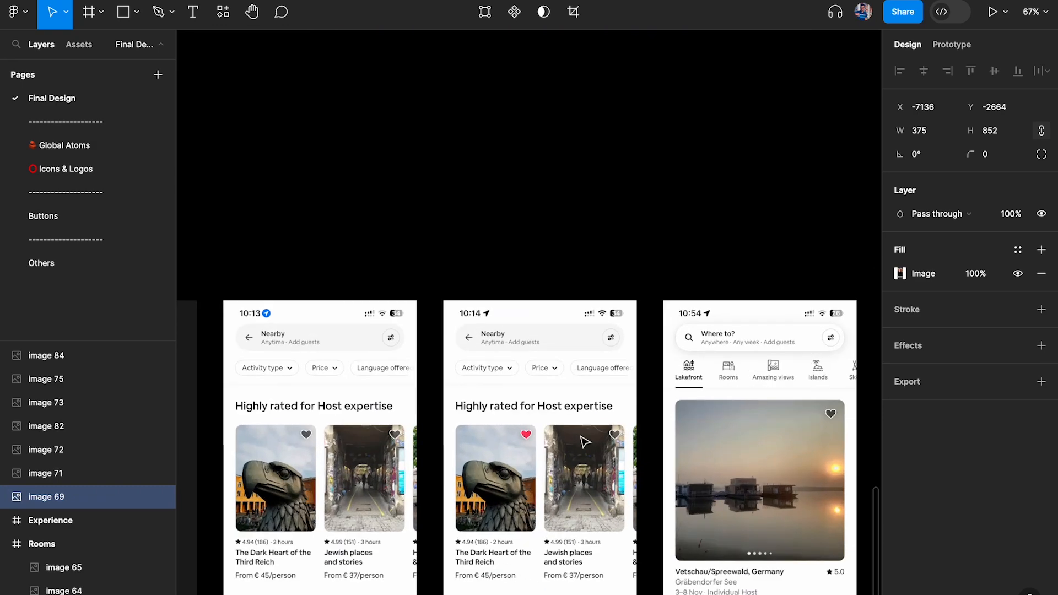
{"action": "scroll", "coordinate": [606, 443], "scroll_direction": "down", "scroll_amount": 5}
{"action": "scroll", "coordinate": [606, 445], "scroll_direction": "down", "scroll_amount": 4}
{"action": "scroll", "coordinate": [605, 442], "scroll_direction": "up", "scroll_amount": 5}
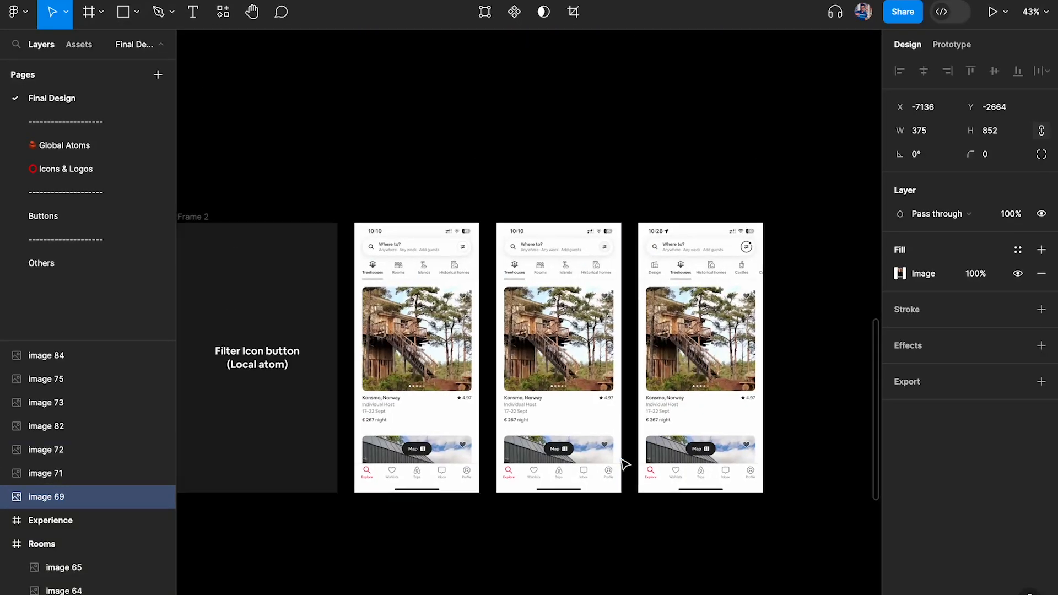
{"action": "scroll", "coordinate": [606, 443], "scroll_direction": "down", "scroll_amount": 4}
{"action": "scroll", "coordinate": [525, 485], "scroll_direction": "up", "scroll_amount": 10}
{"action": "scroll", "coordinate": [643, 555], "scroll_direction": "right", "scroll_amount": 10}
{"action": "scroll", "coordinate": [642, 555], "scroll_direction": "down", "scroll_amount": 5}
{"action": "scroll", "coordinate": [642, 555], "scroll_direction": "right", "scroll_amount": 6}
{"action": "scroll", "coordinate": [643, 555], "scroll_direction": "left", "scroll_amount": 10}
{"action": "scroll", "coordinate": [642, 555], "scroll_direction": "down", "scroll_amount": 10}
{"action": "scroll", "coordinate": [640, 553], "scroll_direction": "up", "scroll_amount": 5}
{"action": "scroll", "coordinate": [648, 464], "scroll_direction": "up", "scroll_amount": 15}
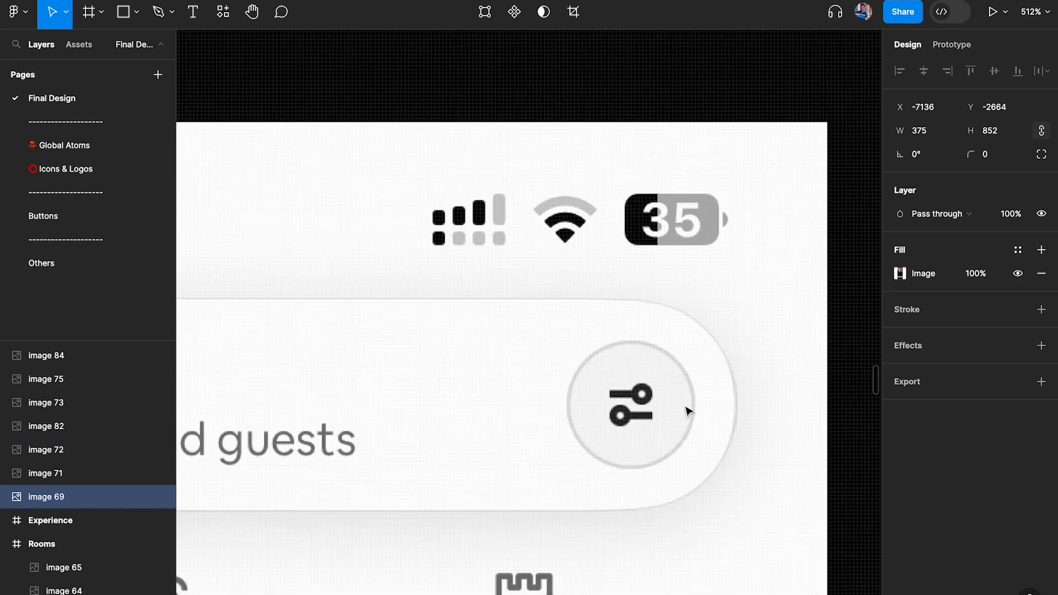
{"action": "scroll", "coordinate": [673, 397], "scroll_direction": "up", "scroll_amount": 3}
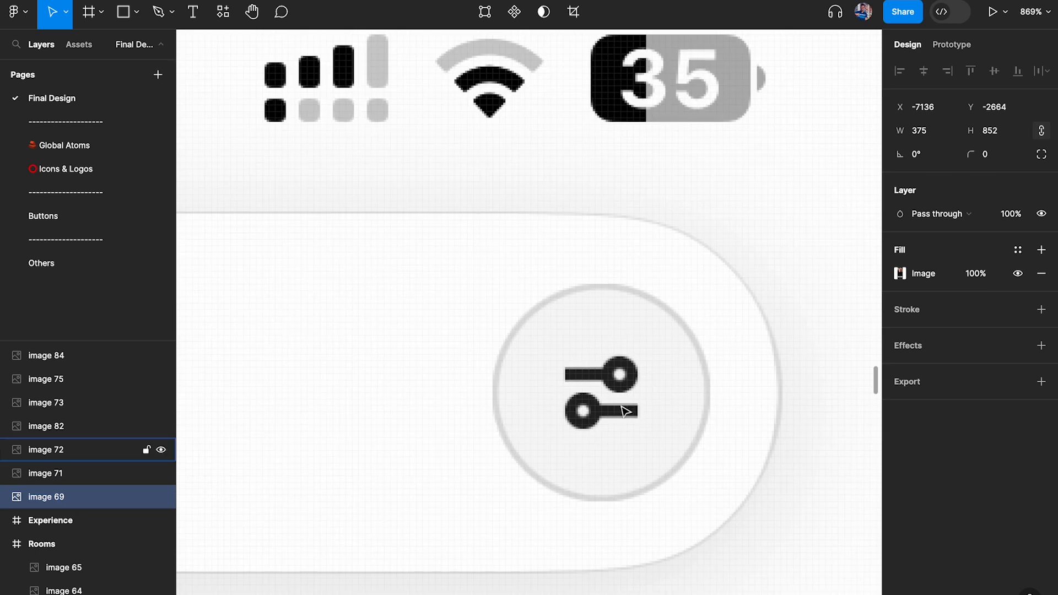
{"action": "scroll", "coordinate": [659, 395], "scroll_direction": "up", "scroll_amount": 5}
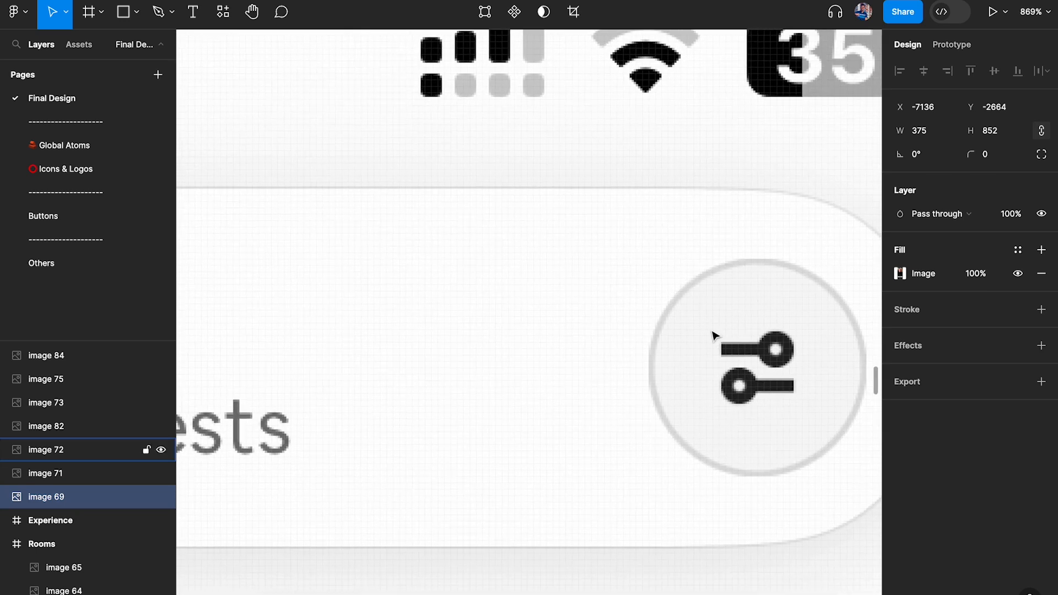
Draw a 30 × 30 px test circle beside the filter button, fill it FFFFFF and add a second black fill
{"action": "key", "text": "o"}
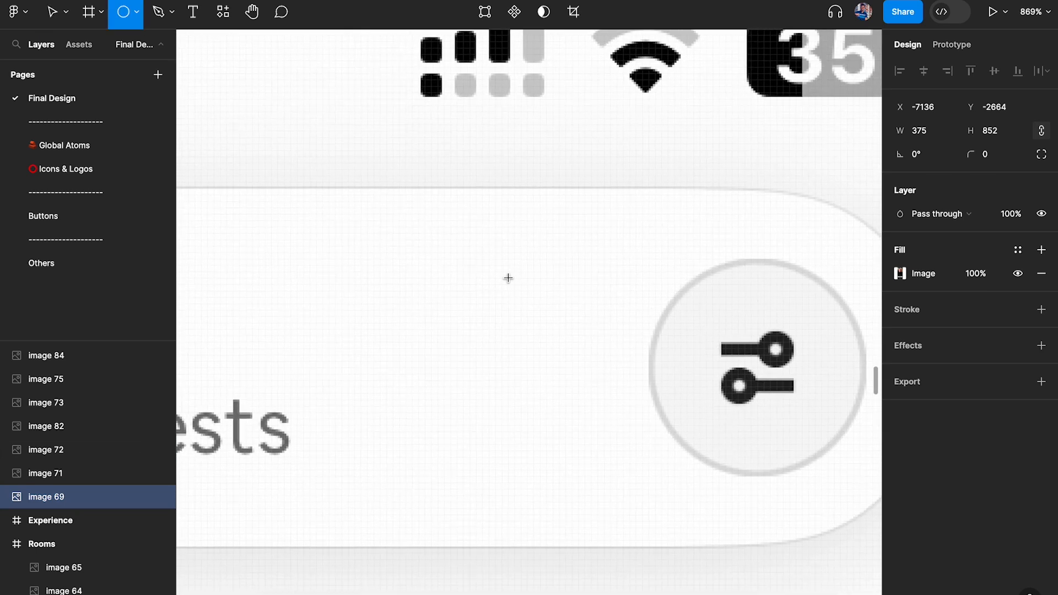
{"action": "left_click_drag", "start_coordinate": [451, 285], "coordinate": [642, 476]}
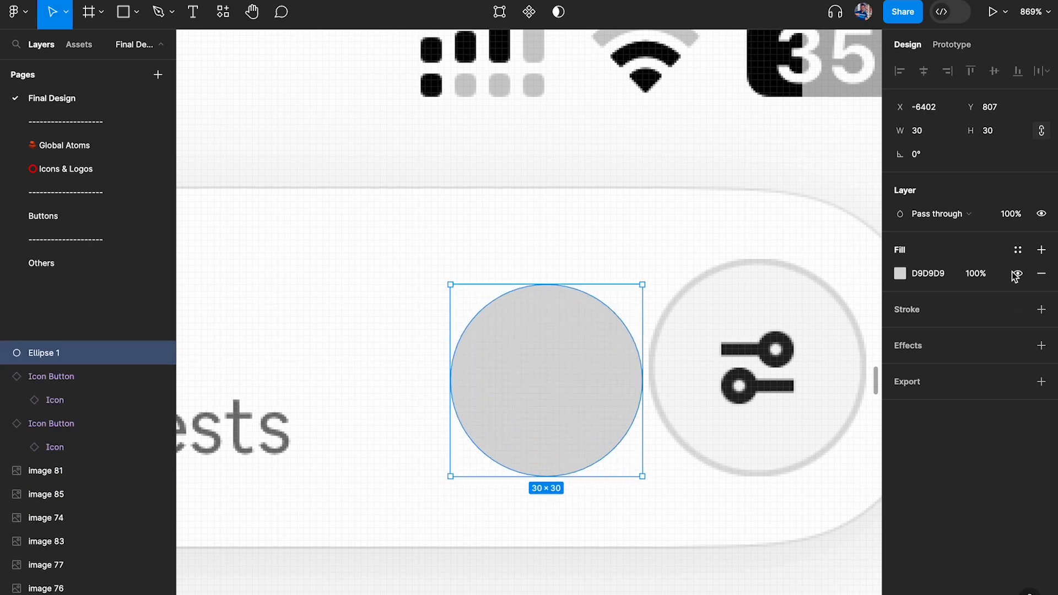
{"action": "left_click", "coordinate": [905, 271]}
{"action": "left_click_drag", "start_coordinate": [799, 275], "coordinate": [515, 144]}
{"action": "left_click", "coordinate": [517, 171]}
{"action": "left_click", "coordinate": [539, 337]}
{"action": "left_click", "coordinate": [1042, 250]}
{"action": "scroll", "coordinate": [662, 239], "scroll_direction": "right", "scroll_amount": 2}
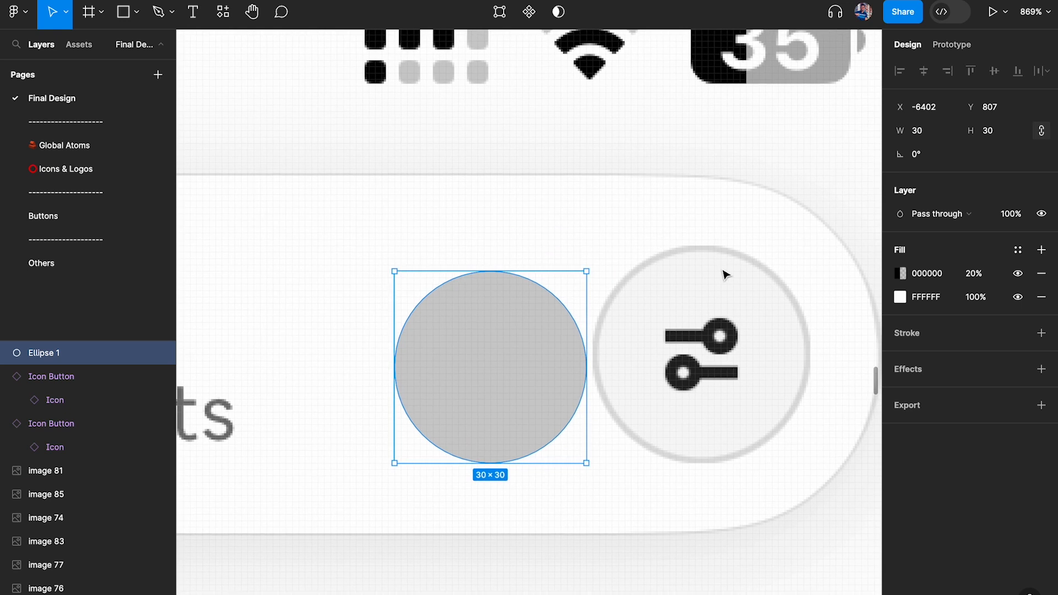
Overlap the test circle with the filter button's edge and match its grey by lowering the black fill's opacity to 4%
{"action": "scroll", "coordinate": [726, 274], "scroll_direction": "up", "scroll_amount": 3}
{"action": "left_click_drag", "start_coordinate": [463, 390], "coordinate": [550, 354]}
{"action": "left_click", "coordinate": [974, 274]}
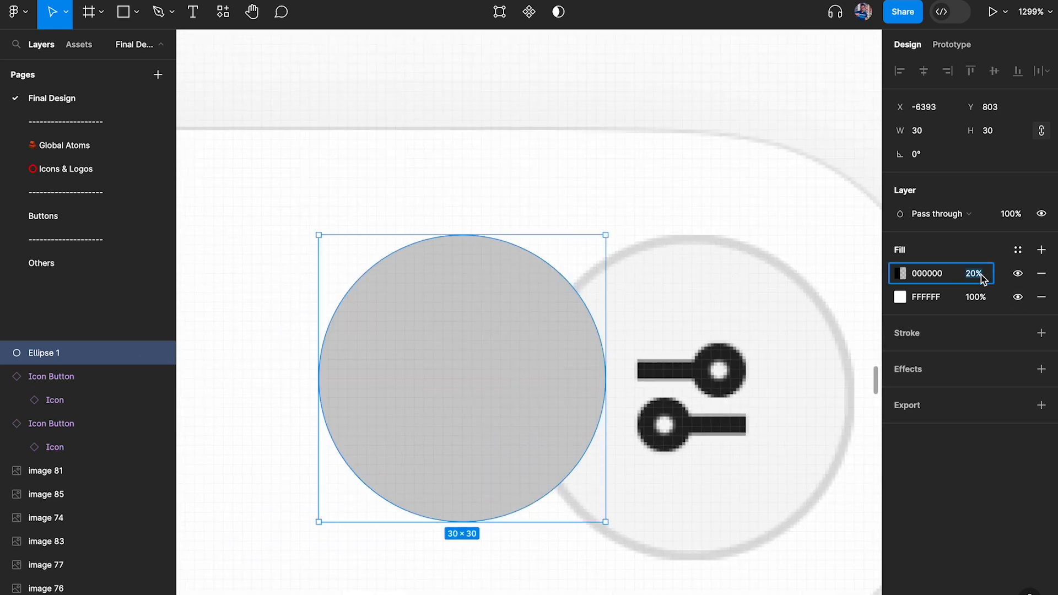
{"action": "type", "text": "18"}
{"action": "key", "text": "Return"}
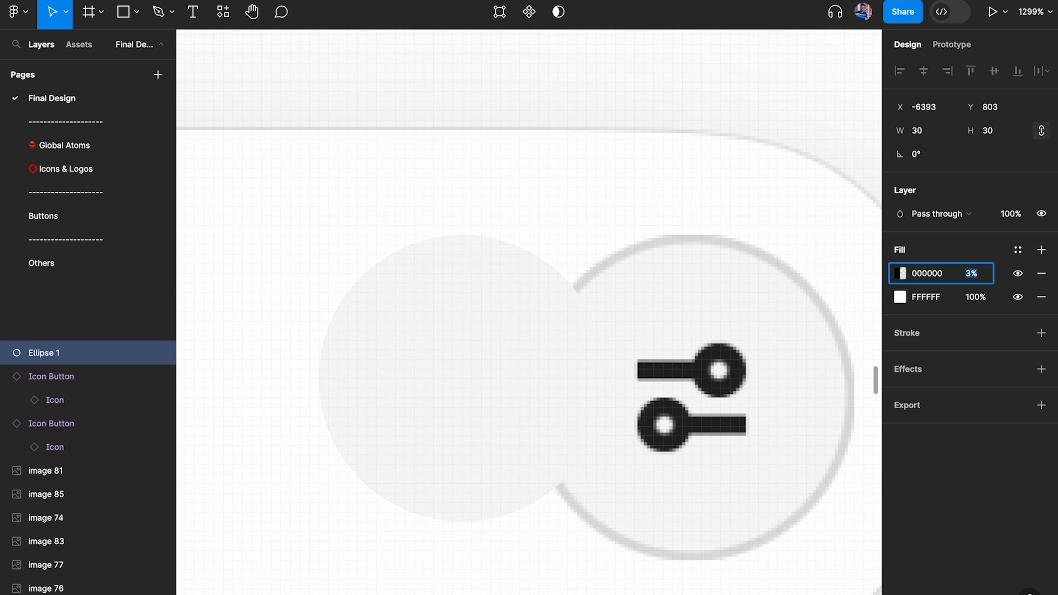
{"action": "key", "text": "Up"}
Delete the test circle overlapping the filter button
{"action": "left_click", "coordinate": [739, 281]}
{"action": "left_click", "coordinate": [576, 340]}
{"action": "key", "text": "Delete"}
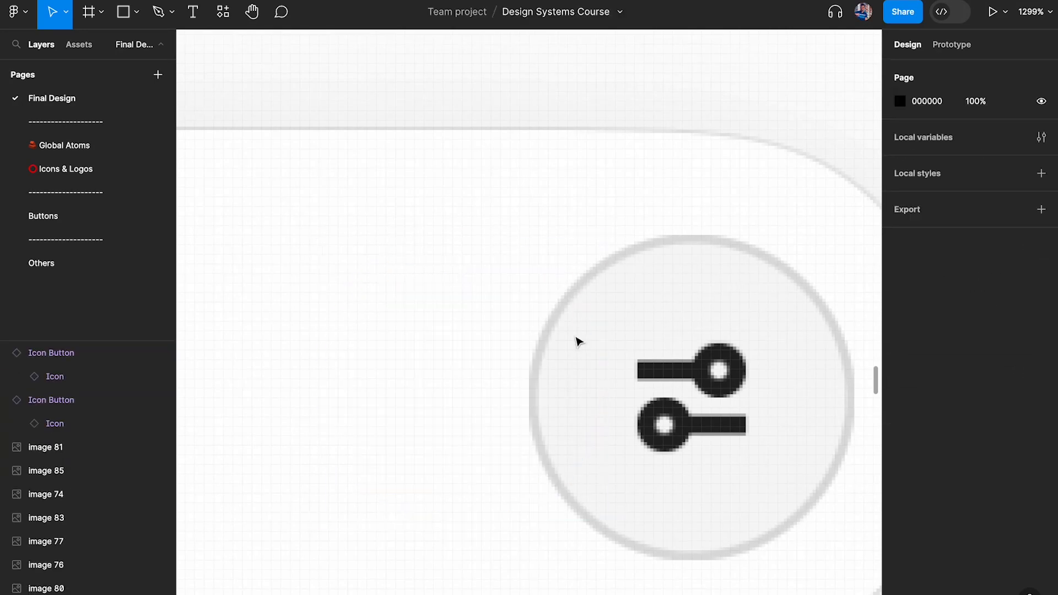
On the Buttons page, add a 000000 overlay fill at 4% opacity to the icon button instance on the Elevated hover card
{"action": "left_click", "coordinate": [61, 216]}
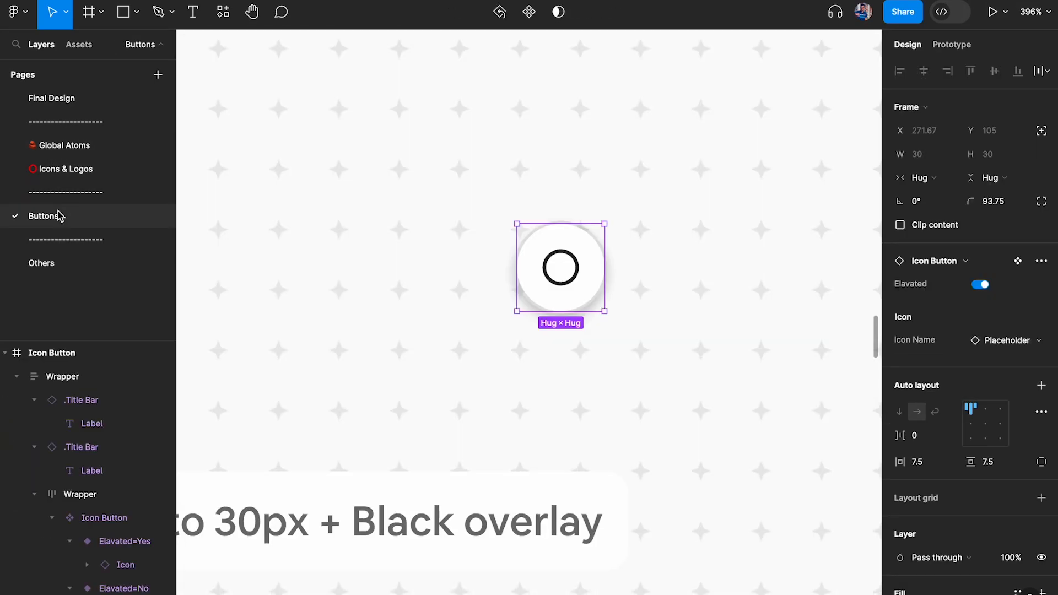
{"action": "scroll", "coordinate": [1008, 424], "scroll_direction": "down", "scroll_amount": 3}
{"action": "left_click", "coordinate": [1041, 428]}
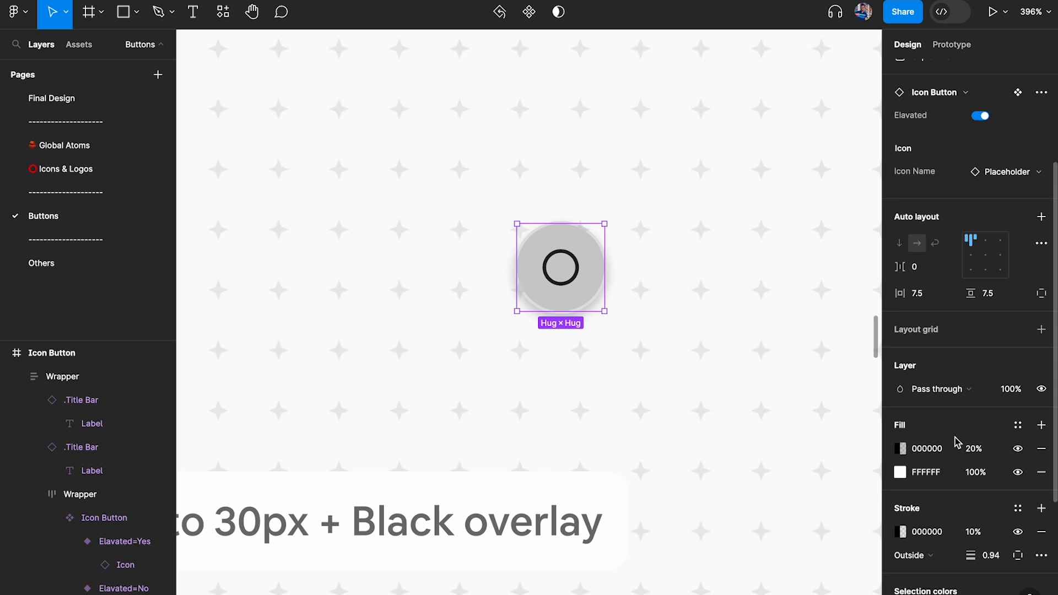
{"action": "left_click", "coordinate": [981, 454]}
{"action": "type", "text": "4"}
{"action": "key", "text": "Return"}
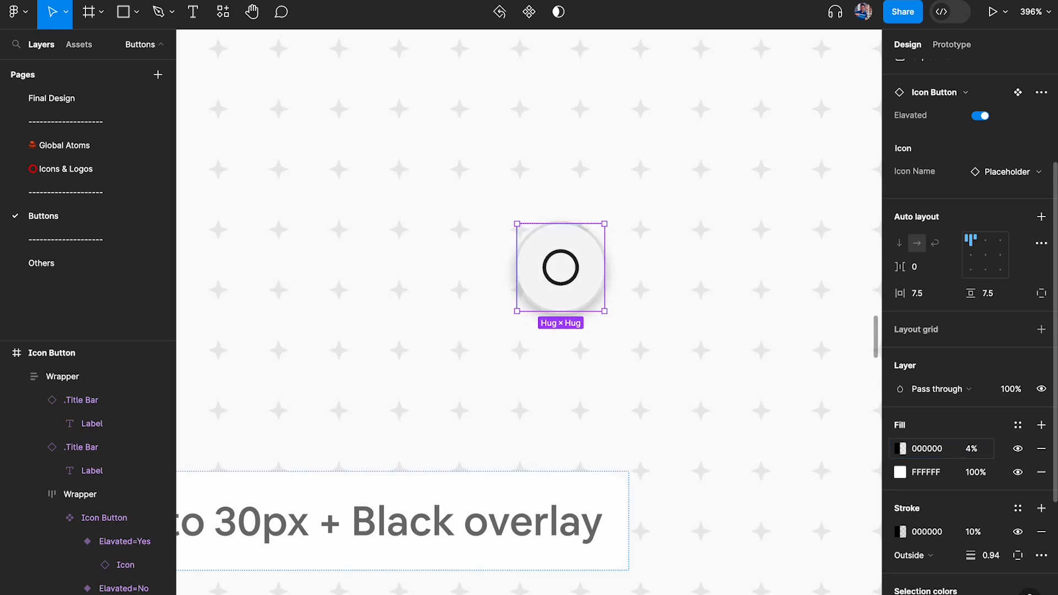
Change the hover card's description tag to read "Shrink to 30px + 4% black overlay"
{"action": "double_click", "coordinate": [494, 518]}
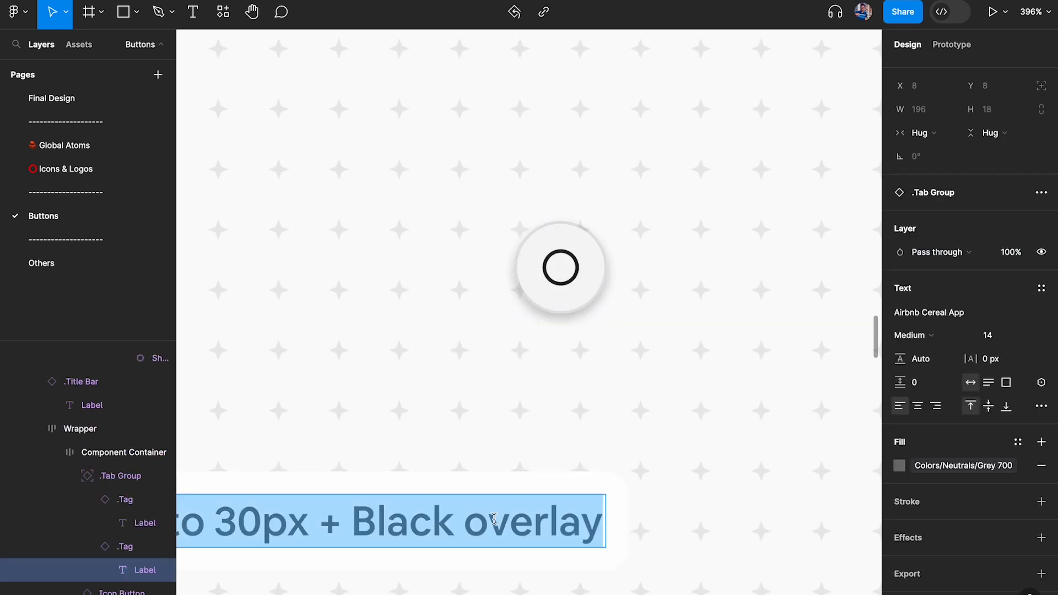
{"action": "left_click", "coordinate": [361, 522]}
{"action": "type", "text": "4%"}
{"action": "key", "text": "Delete"}
{"action": "type", "text": "b"}
{"action": "key", "text": "Escape"}
{"action": "scroll", "coordinate": [385, 467], "scroll_direction": "down", "scroll_amount": 5}
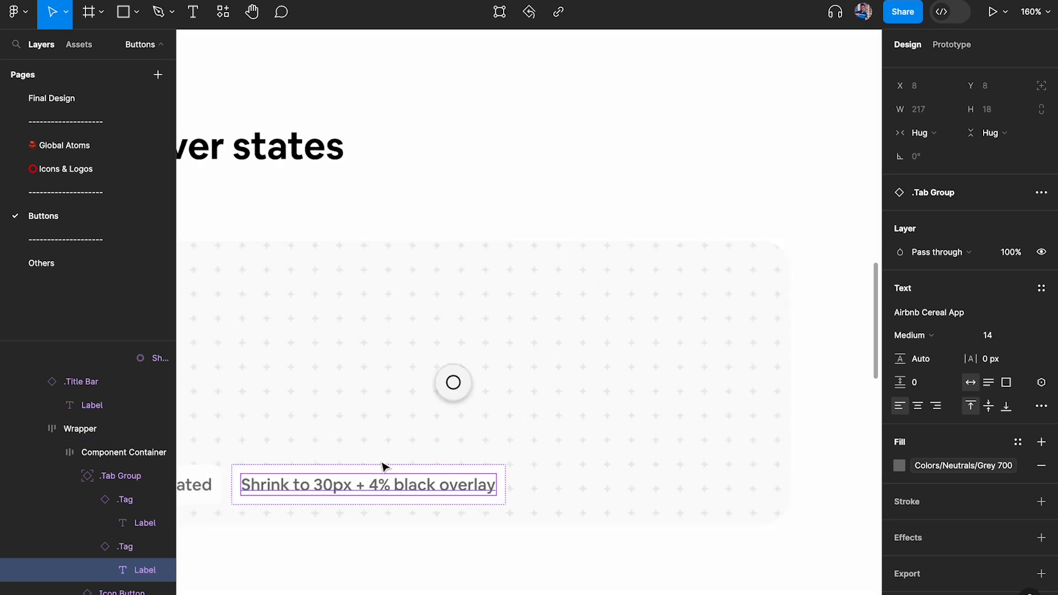
{"action": "scroll", "coordinate": [385, 467], "scroll_direction": "down", "scroll_amount": 2}
Compare the master component's two variants, and duplicate the Elevated hover card within the Hover states row
{"action": "left_click", "coordinate": [385, 468]}
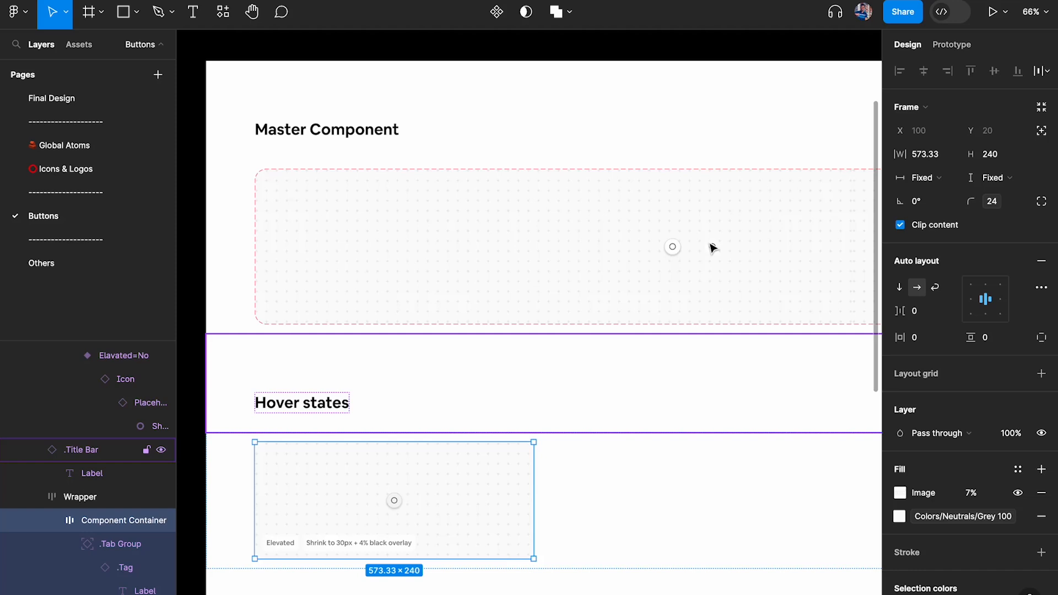
{"action": "scroll", "coordinate": [737, 215], "scroll_direction": "up", "scroll_amount": 5}
{"action": "scroll", "coordinate": [681, 293], "scroll_direction": "up", "scroll_amount": 4}
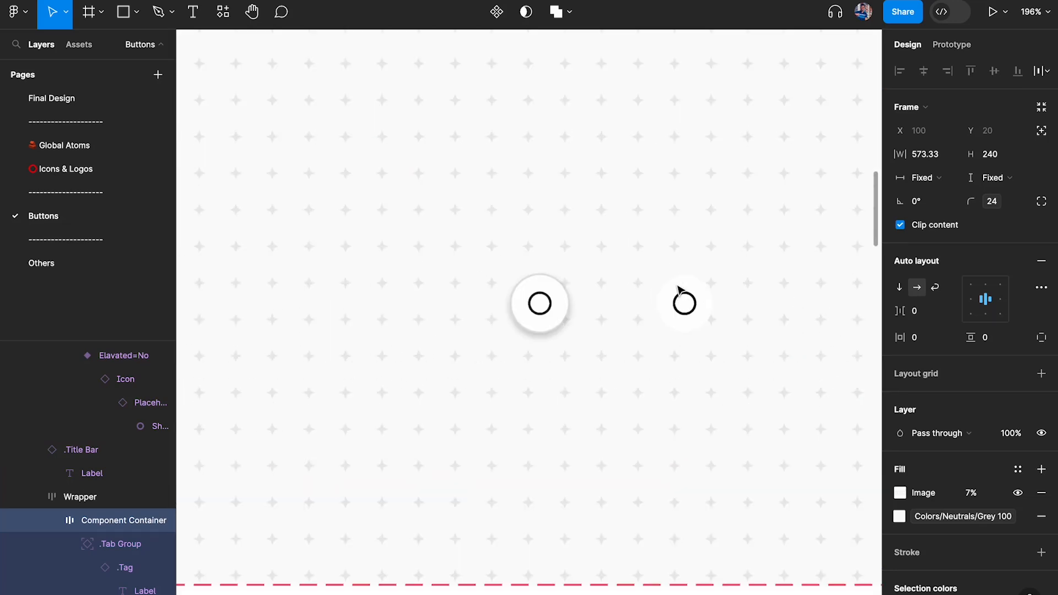
{"action": "scroll", "coordinate": [679, 319], "scroll_direction": "down", "scroll_amount": 6}
{"action": "scroll", "coordinate": [678, 309], "scroll_direction": "left", "scroll_amount": 3}
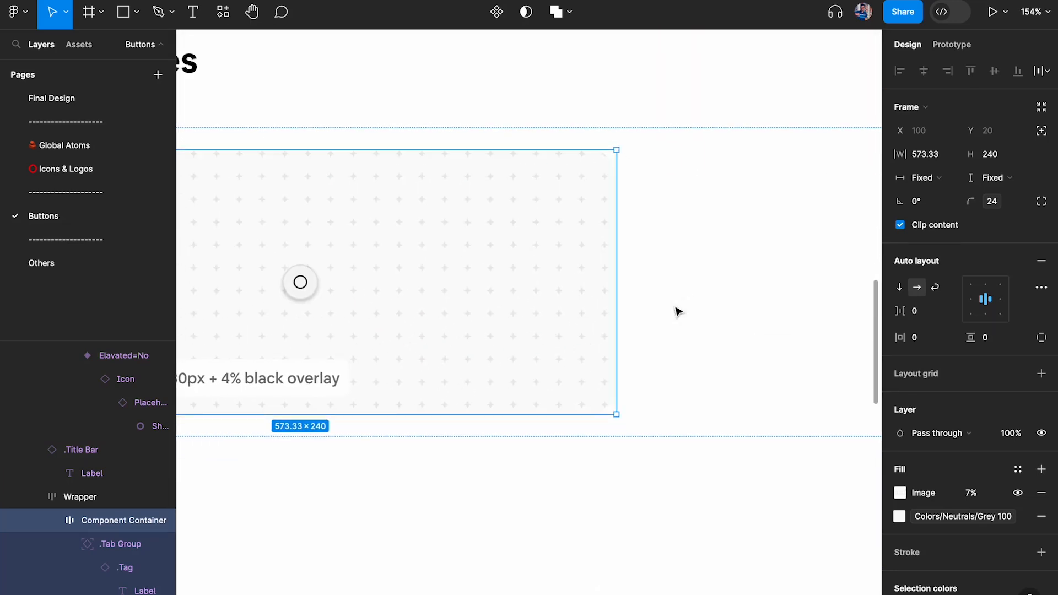
{"action": "key", "text": "ctrl+d"}
Turn off the elevated property of the icon button instance on the duplicated hover card
{"action": "scroll", "coordinate": [564, 307], "scroll_direction": "down", "scroll_amount": 4}
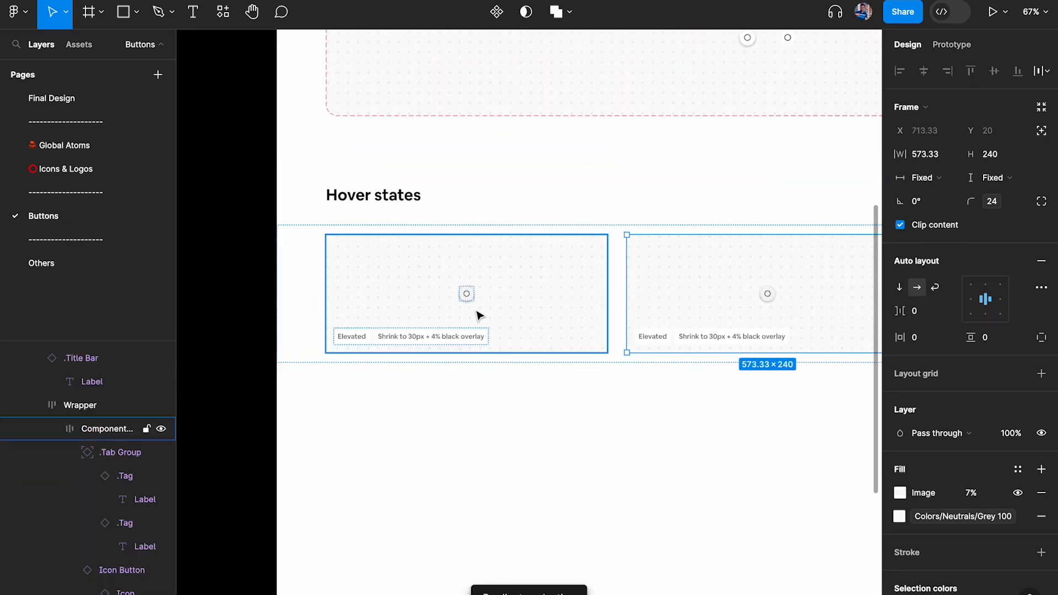
{"action": "scroll", "coordinate": [503, 315], "scroll_direction": "up", "scroll_amount": 3}
{"action": "scroll", "coordinate": [503, 314], "scroll_direction": "up", "scroll_amount": 3}
{"action": "double_click", "coordinate": [539, 286]}
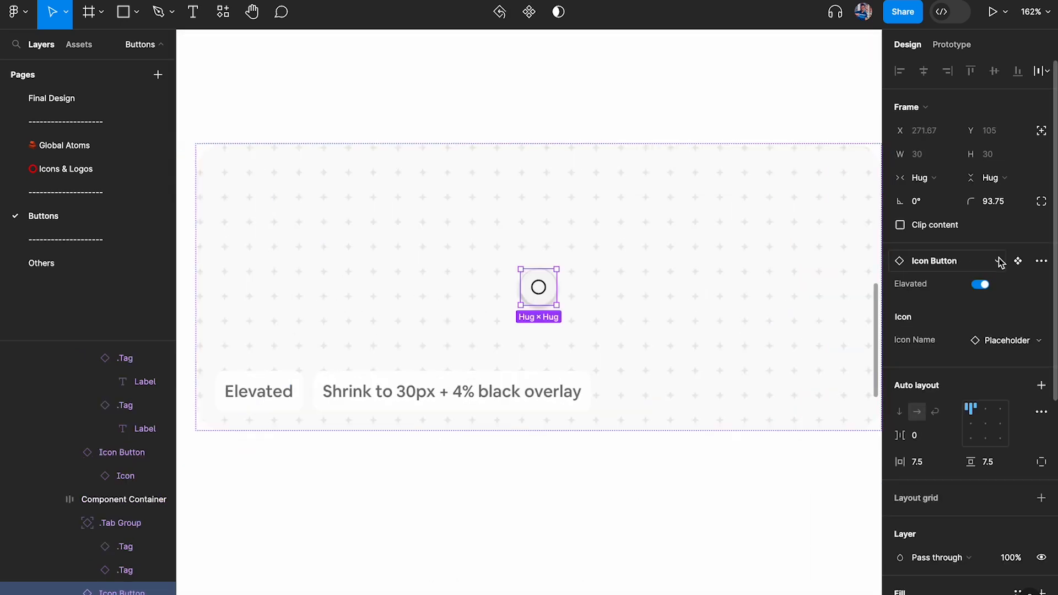
{"action": "left_click", "coordinate": [982, 285]}
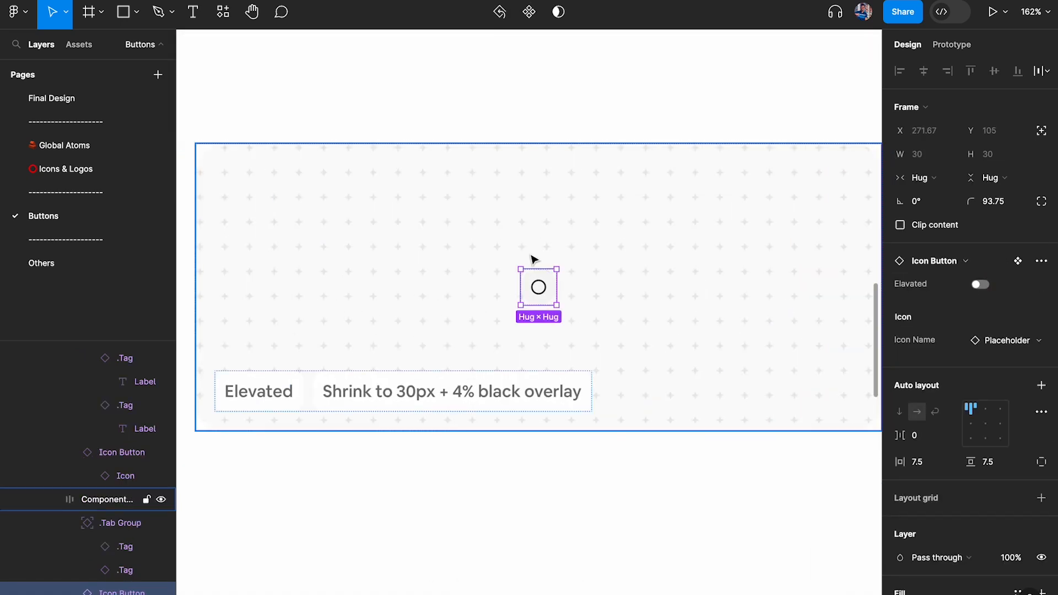
Change the duplicated hover card's "Elevated" tag to "Non-Elevated"
{"action": "scroll", "coordinate": [547, 290], "scroll_direction": "up", "scroll_amount": 4}
{"action": "scroll", "coordinate": [470, 341], "scroll_direction": "down", "scroll_amount": 3}
{"action": "scroll", "coordinate": [470, 341], "scroll_direction": "left", "scroll_amount": 2}
{"action": "left_click", "coordinate": [303, 414], "text": "super"}
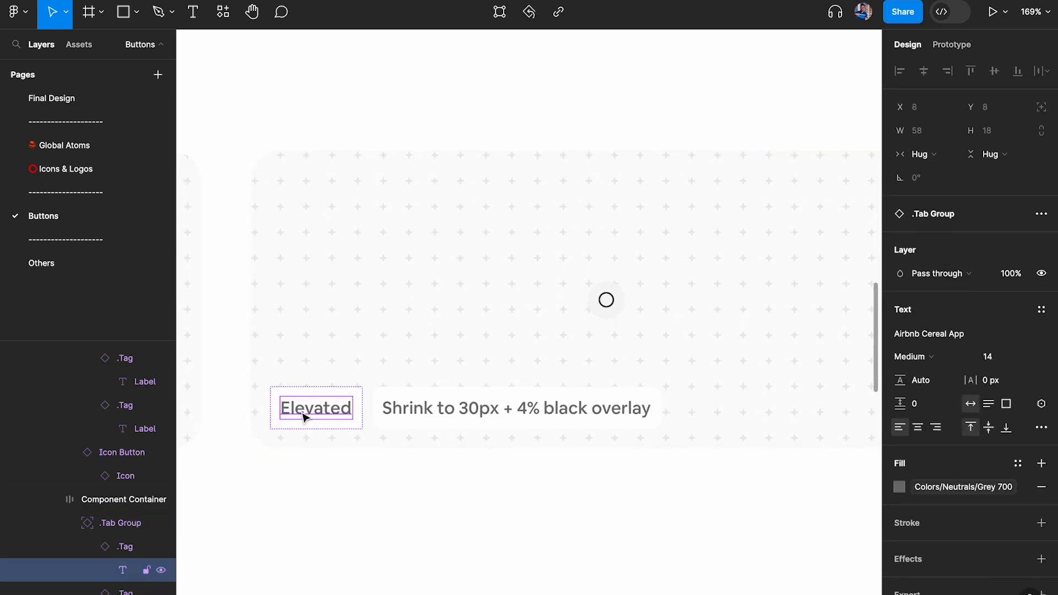
{"action": "double_click", "coordinate": [302, 413]}
{"action": "key", "text": "Left"}
{"action": "type", "text": "Non-"}
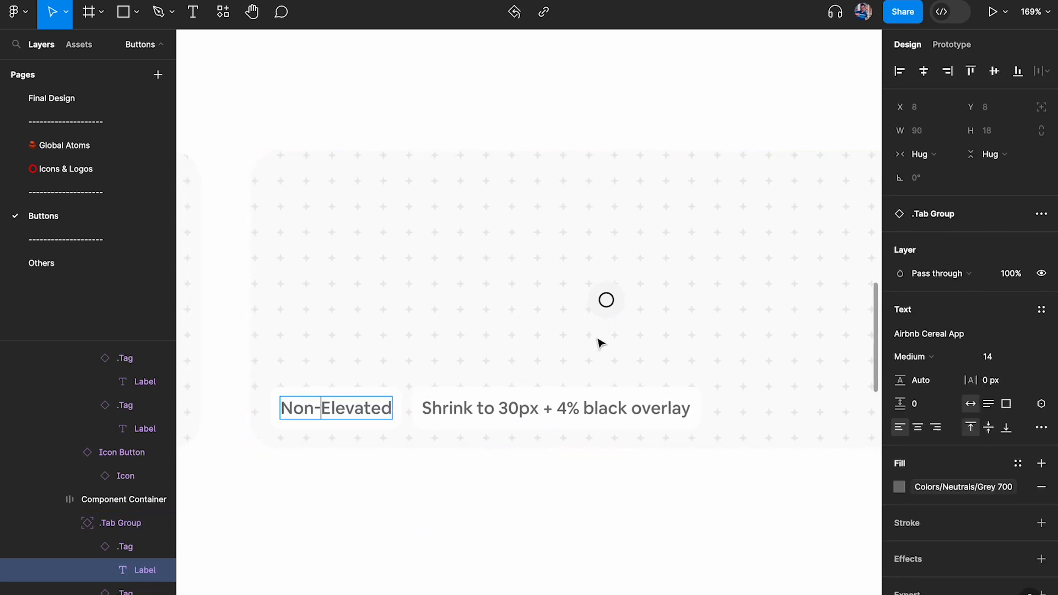
Copy the icon button instance from the Non-Elevated hover card and open the Final Design page with the reference app screens
{"action": "scroll", "coordinate": [629, 284], "scroll_direction": "up", "scroll_amount": 3}
{"action": "double_click", "coordinate": [611, 495]}
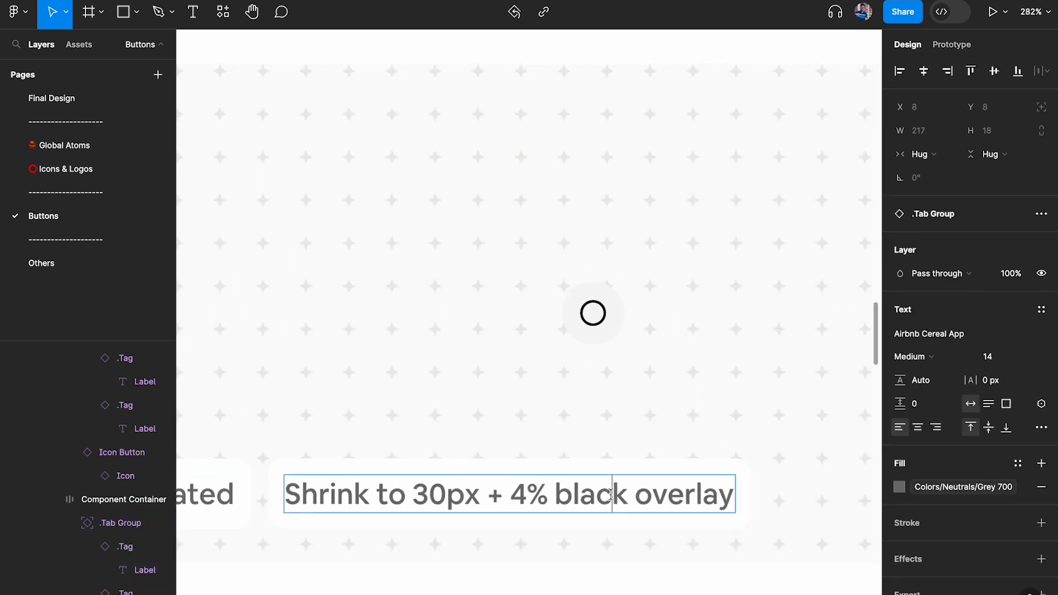
{"action": "left_click", "coordinate": [595, 312]}
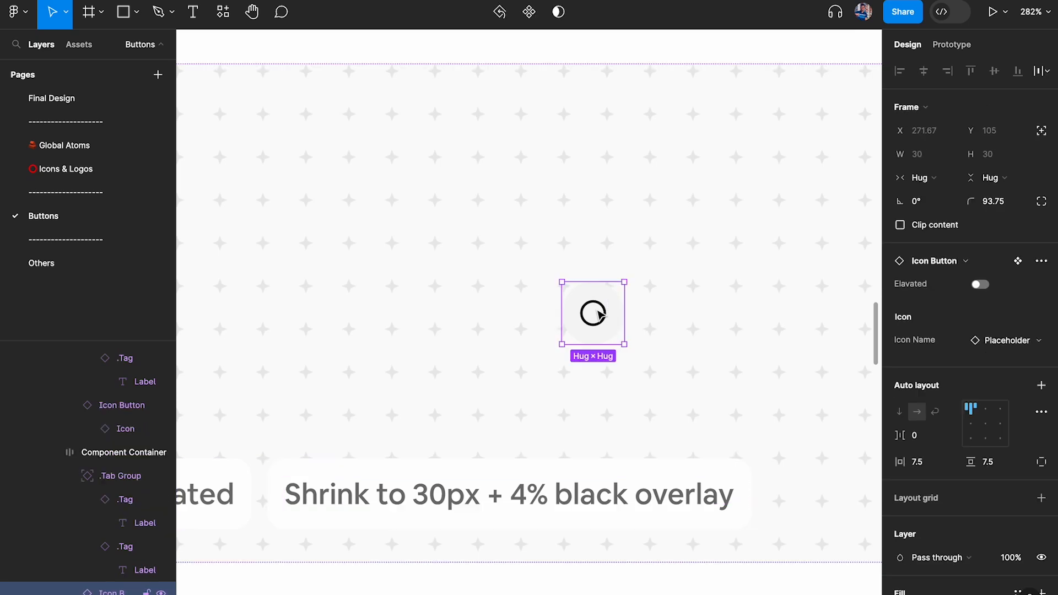
{"action": "left_click", "coordinate": [40, 108]}
{"action": "scroll", "coordinate": [466, 349], "scroll_direction": "down", "scroll_amount": 5}
{"action": "scroll", "coordinate": [465, 349], "scroll_direction": "up", "scroll_amount": 5}
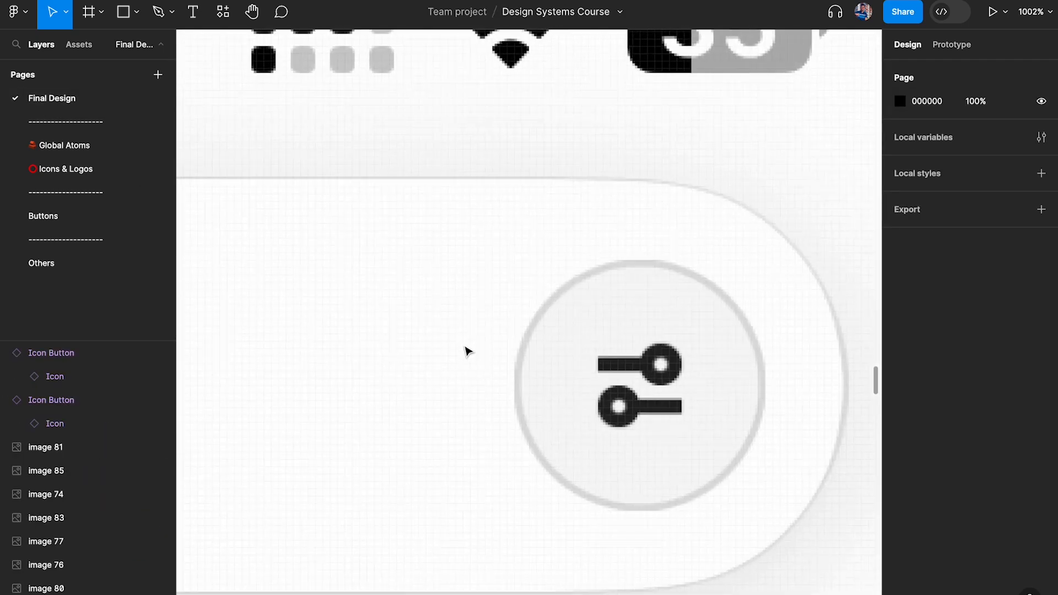
{"action": "scroll", "coordinate": [466, 351], "scroll_direction": "down", "scroll_amount": 10}
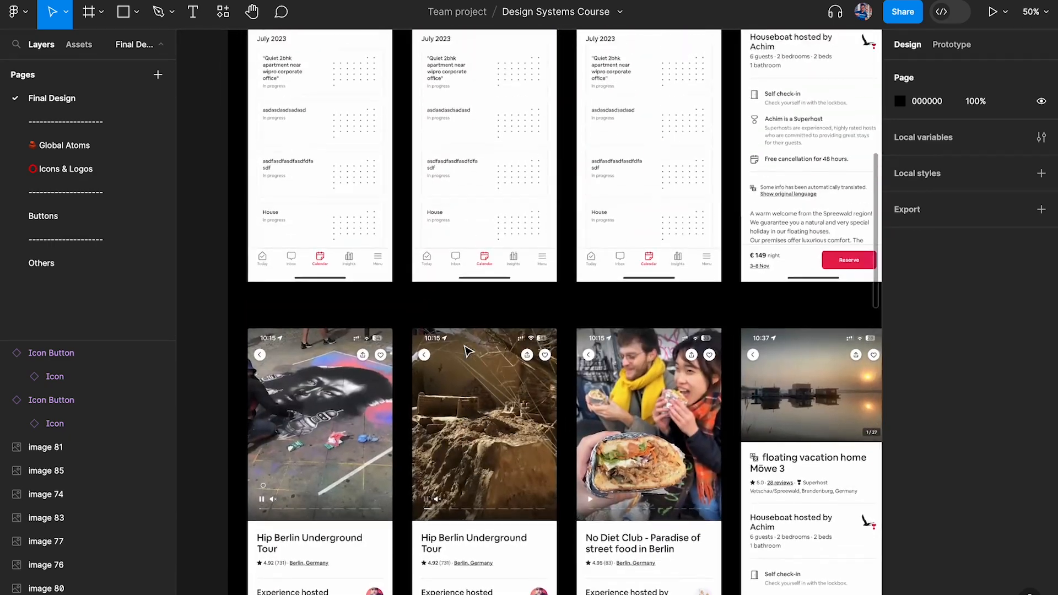
Bring the copied icon button to the reference screens and locate the dimmed play button on the dark host introduction screen
{"action": "scroll", "coordinate": [541, 179], "scroll_direction": "up", "scroll_amount": 4}
{"action": "scroll", "coordinate": [529, 190], "scroll_direction": "up", "scroll_amount": 4}
{"action": "scroll", "coordinate": [560, 255], "scroll_direction": "up", "scroll_amount": 4}
{"action": "key", "text": "super+v"}
{"action": "left_click_drag", "start_coordinate": [543, 325], "coordinate": [417, 252]}
{"action": "scroll", "coordinate": [435, 253], "scroll_direction": "up", "scroll_amount": 5}
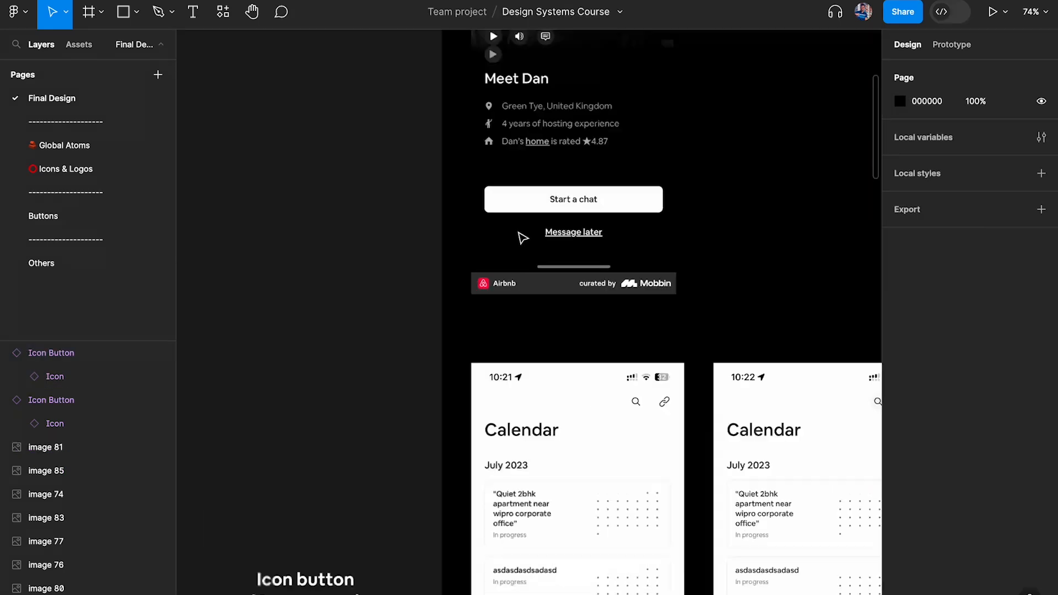
{"action": "scroll", "coordinate": [522, 236], "scroll_direction": "up", "scroll_amount": 10}
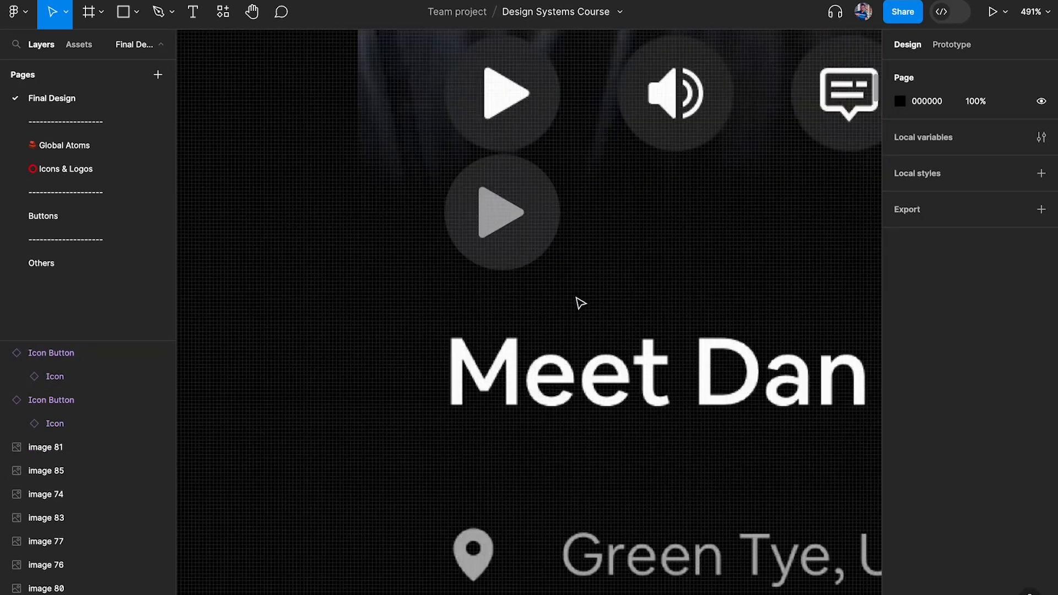
Try replacing the dimmed play button on the host introduction screen with the copied icon button, and undo the replacement
{"action": "left_click", "coordinate": [498, 210]}
{"action": "key", "text": "Delete"}
{"action": "key", "text": "ctrl+v"}
{"action": "left_click_drag", "start_coordinate": [549, 327], "coordinate": [544, 228]}
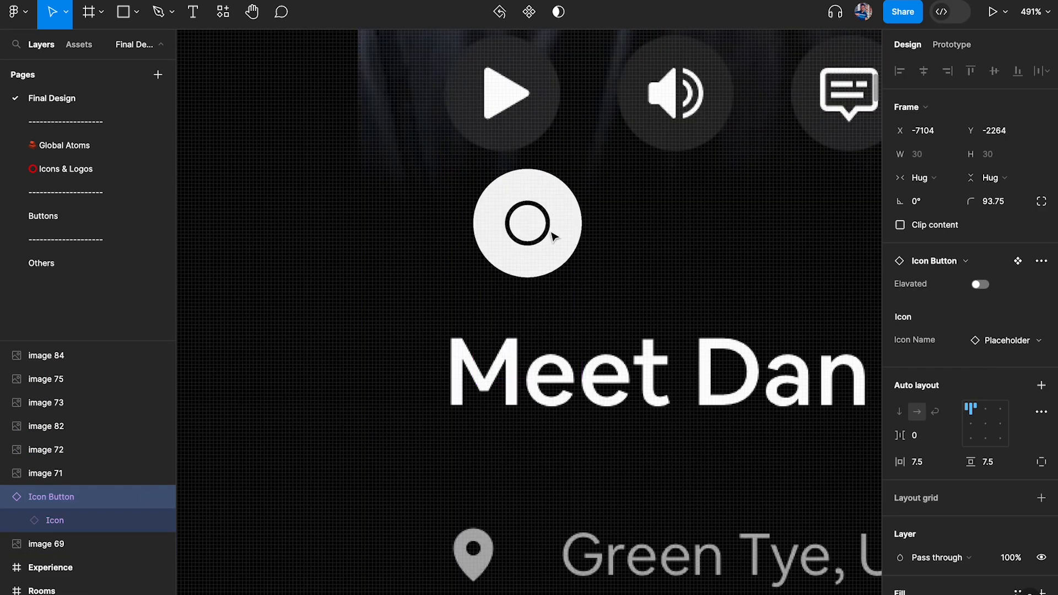
{"action": "key", "text": "ctrl+z"}
{"action": "key", "text": "ctrl+z"}
{"action": "key", "text": "ctrl+z"}
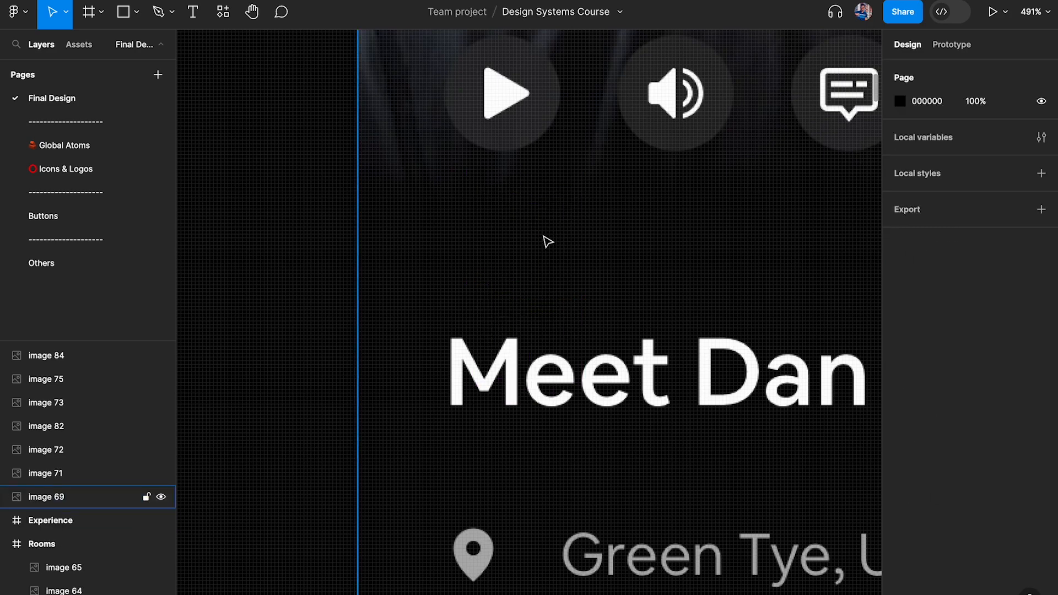
{"action": "key", "text": "ctrl+z"}
Paste the copied icon button onto the dark host introduction screen and place it over the end of the heading
{"action": "left_click", "coordinate": [664, 203]}
{"action": "key", "text": "ctrl+v"}
{"action": "left_click_drag", "start_coordinate": [529, 313], "coordinate": [803, 287]}
{"action": "scroll", "coordinate": [554, 219], "scroll_direction": "up", "scroll_amount": 3}
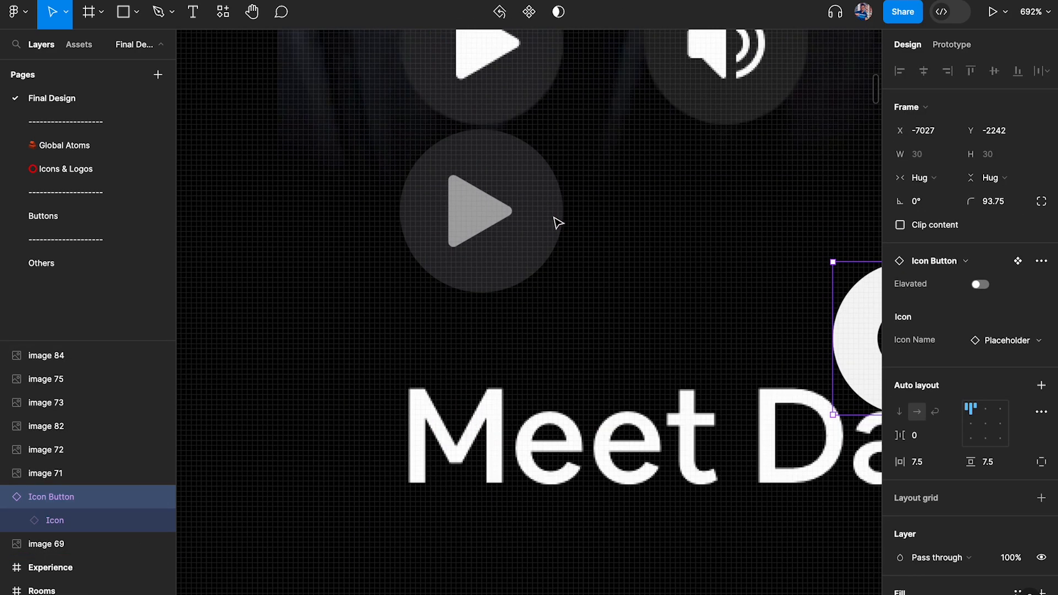
Select the dimmed play icon button and compare it with the reference play, sound and message buttons above it
{"action": "left_click", "coordinate": [502, 211]}
{"action": "scroll", "coordinate": [499, 361], "scroll_direction": "up", "scroll_amount": 2}
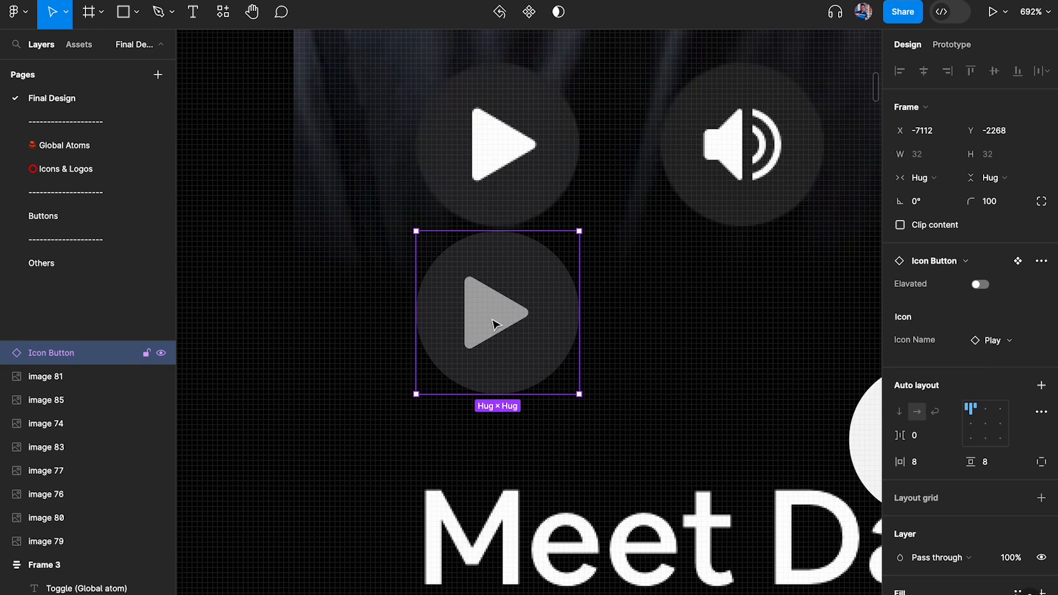
{"action": "scroll", "coordinate": [574, 151], "scroll_direction": "down", "scroll_amount": 3}
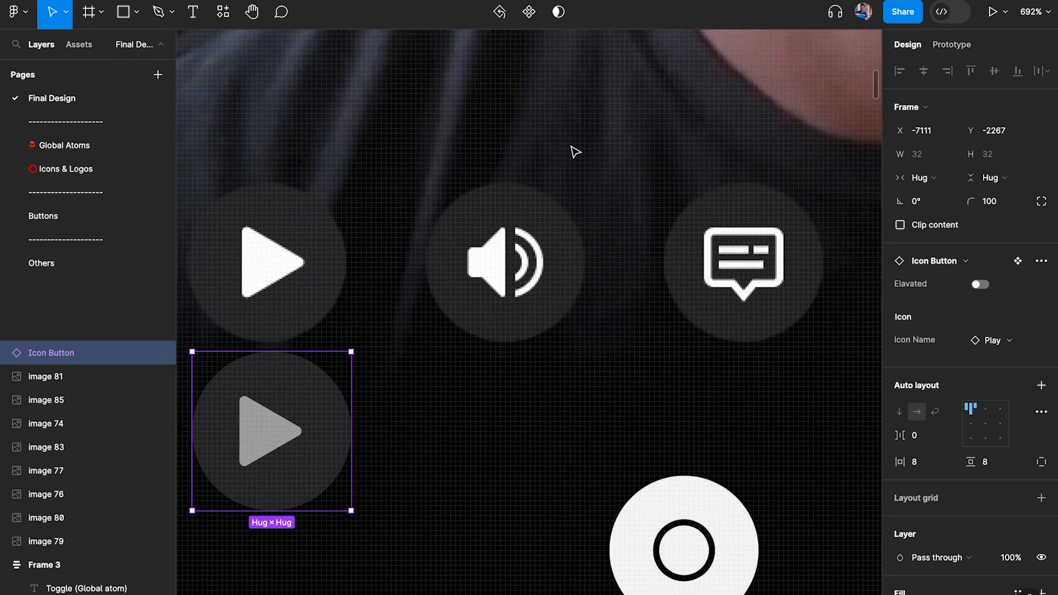
{"action": "scroll", "coordinate": [430, 226], "scroll_direction": "up", "scroll_amount": 2}
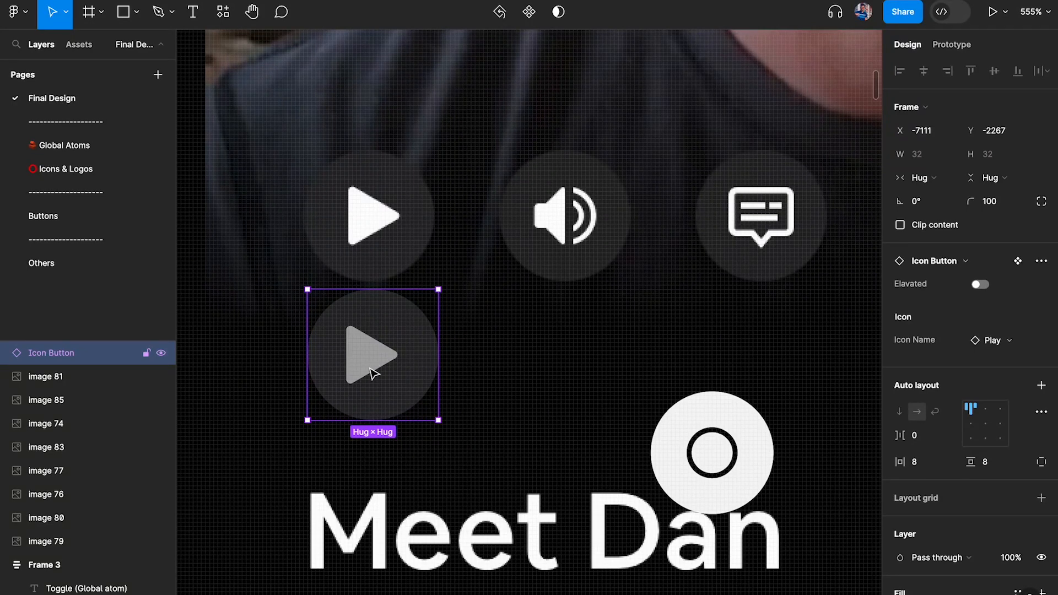
{"action": "scroll", "coordinate": [373, 373], "scroll_direction": "up", "scroll_amount": 3}
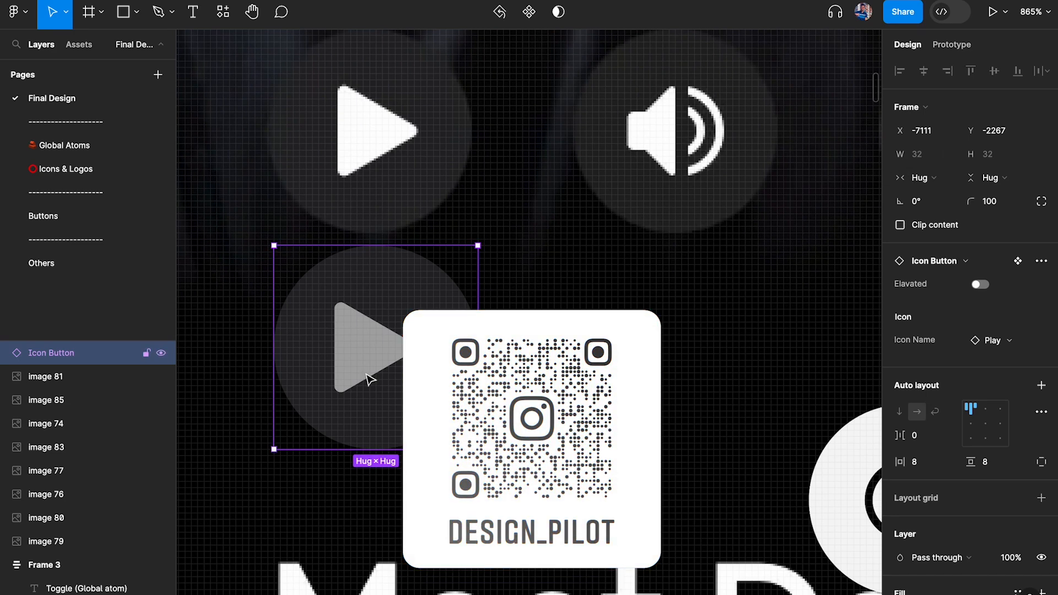
{"action": "scroll", "coordinate": [369, 379], "scroll_direction": "down", "scroll_amount": 2}
Set the opacity of the Icon layer inside the dimmed play icon button to 100%
{"action": "left_click", "coordinate": [359, 350], "text": "ctrl"}
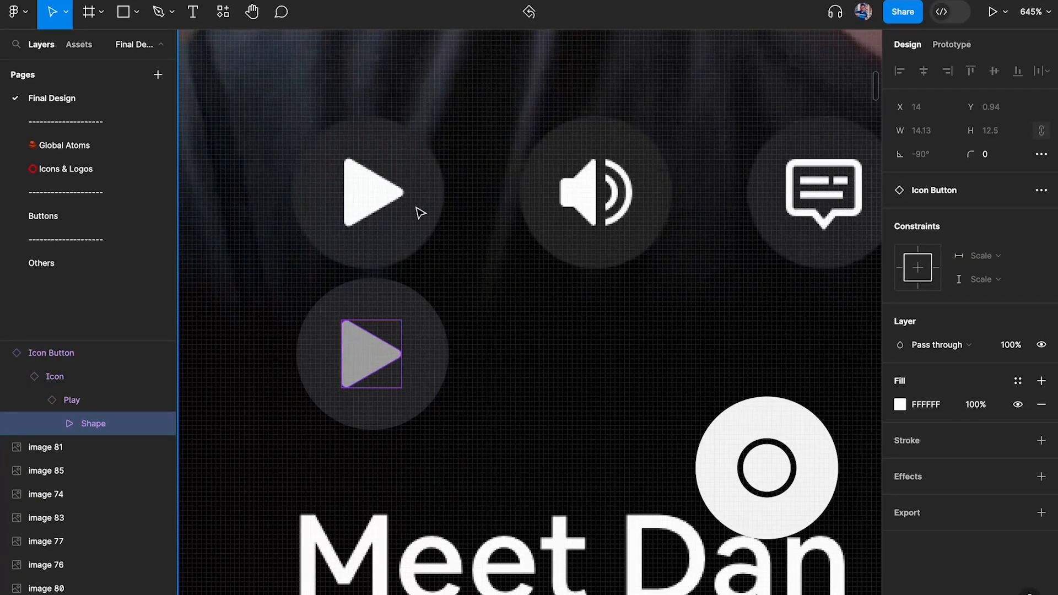
{"action": "left_click", "coordinate": [401, 326]}
{"action": "left_click", "coordinate": [372, 354], "text": "ctrl"}
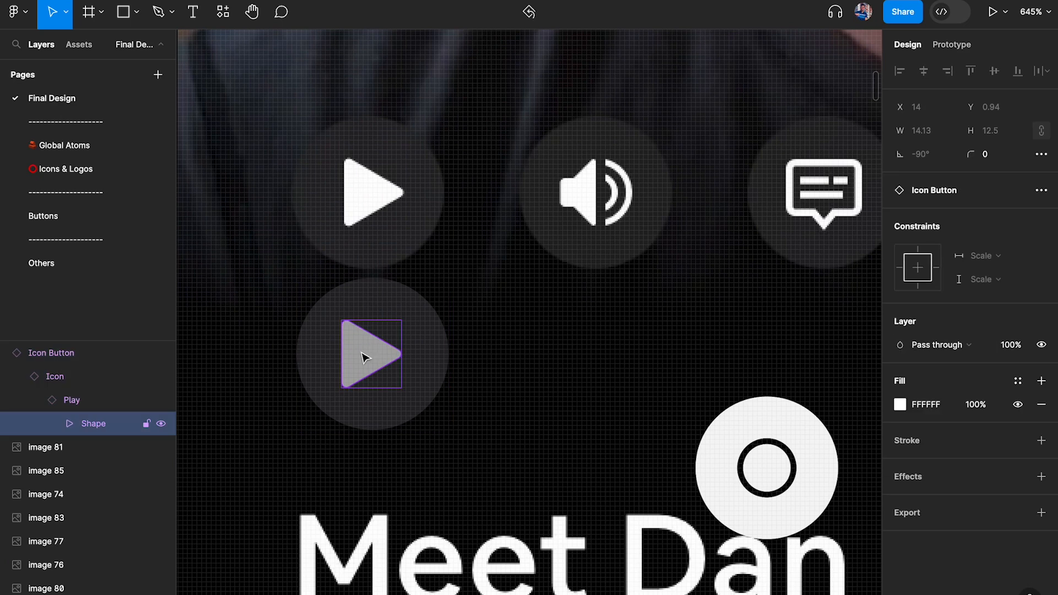
{"action": "left_click", "coordinate": [52, 377]}
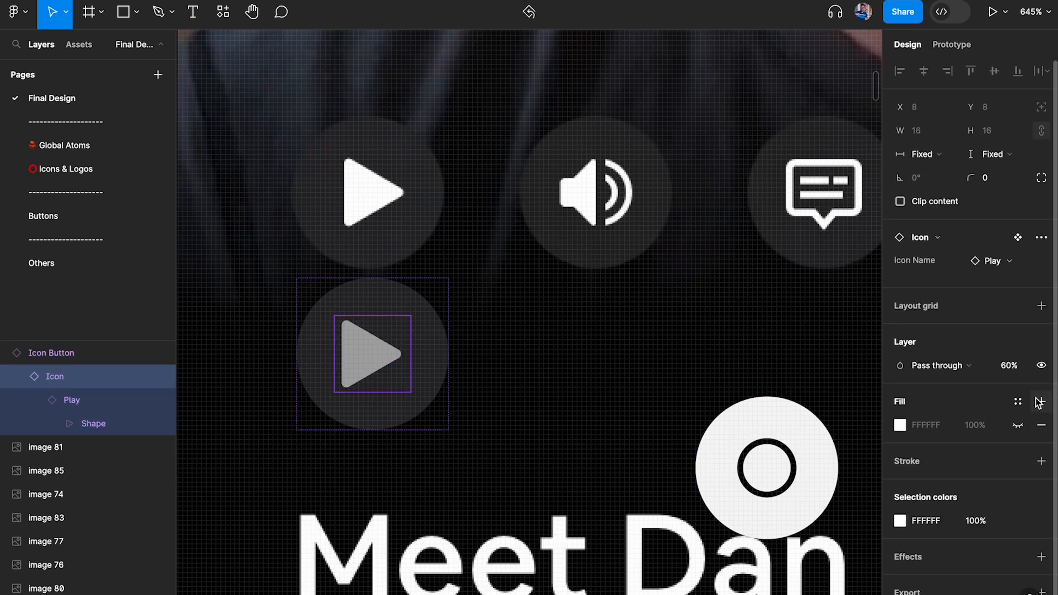
{"action": "left_click", "coordinate": [1016, 368]}
{"action": "type", "text": "0"}
{"action": "key", "text": "Return"}
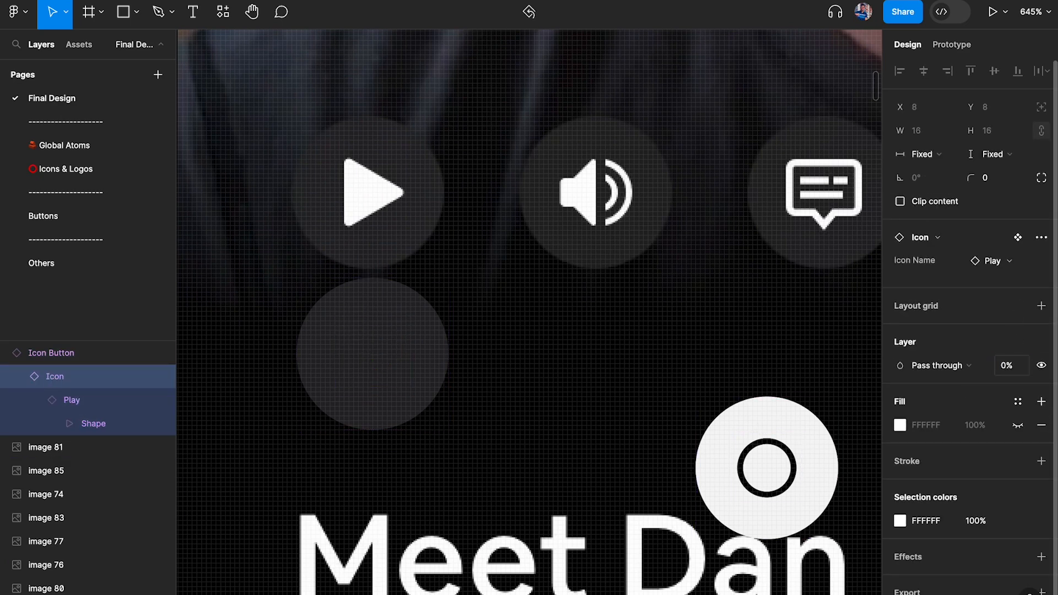
{"action": "left_click", "coordinate": [1006, 368]}
{"action": "type", "text": "100"}
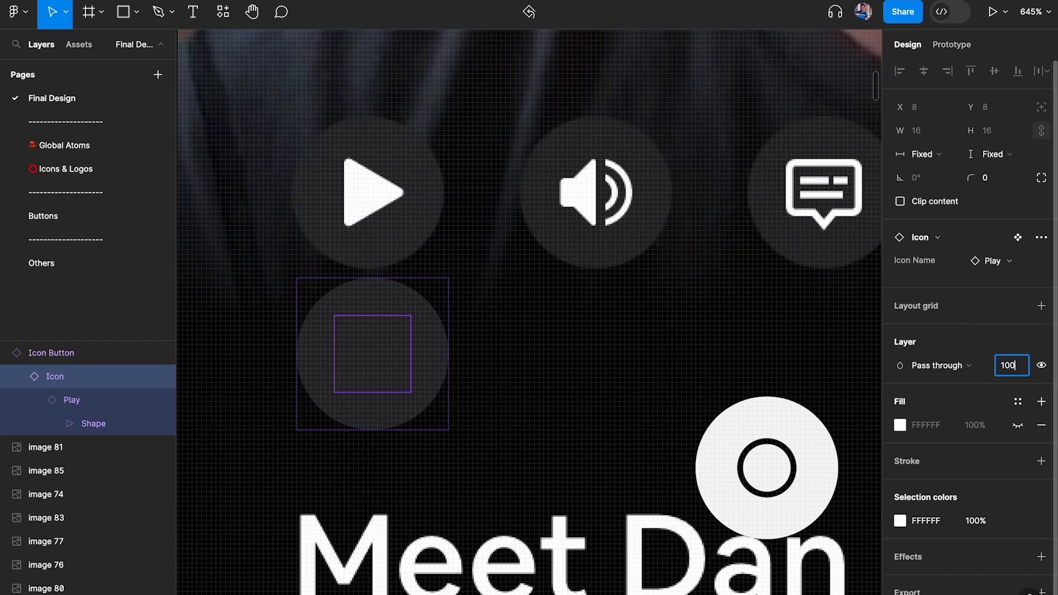
{"action": "key", "text": "Return"}
Try a black 000000 overlay fill on the play icon button at 70% and 20% opacity, and remove it
{"action": "left_click", "coordinate": [370, 300]}
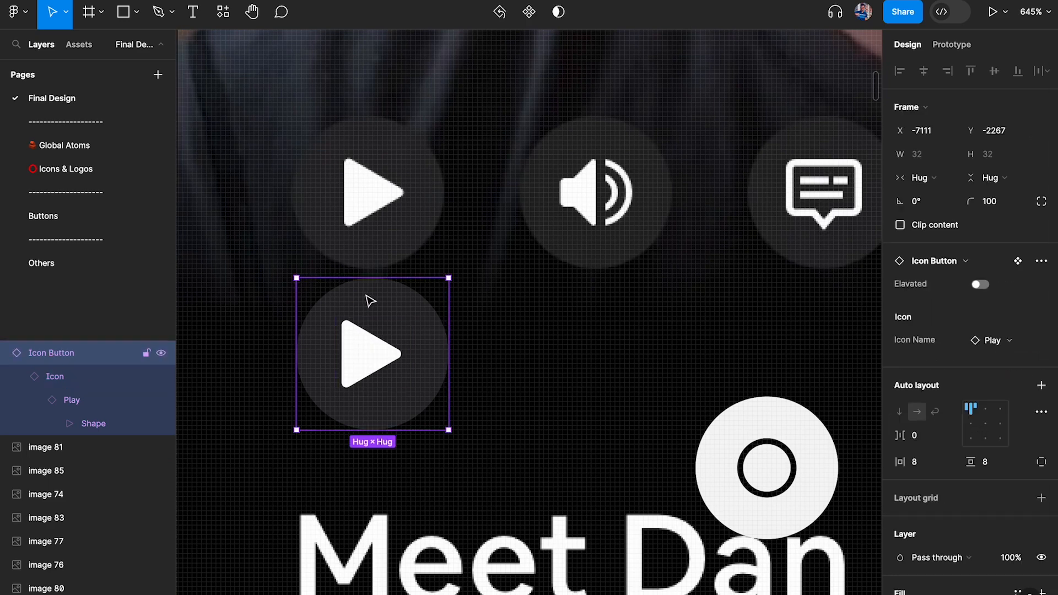
{"action": "scroll", "coordinate": [996, 478], "scroll_direction": "down", "scroll_amount": 3}
{"action": "left_click", "coordinate": [1041, 398]}
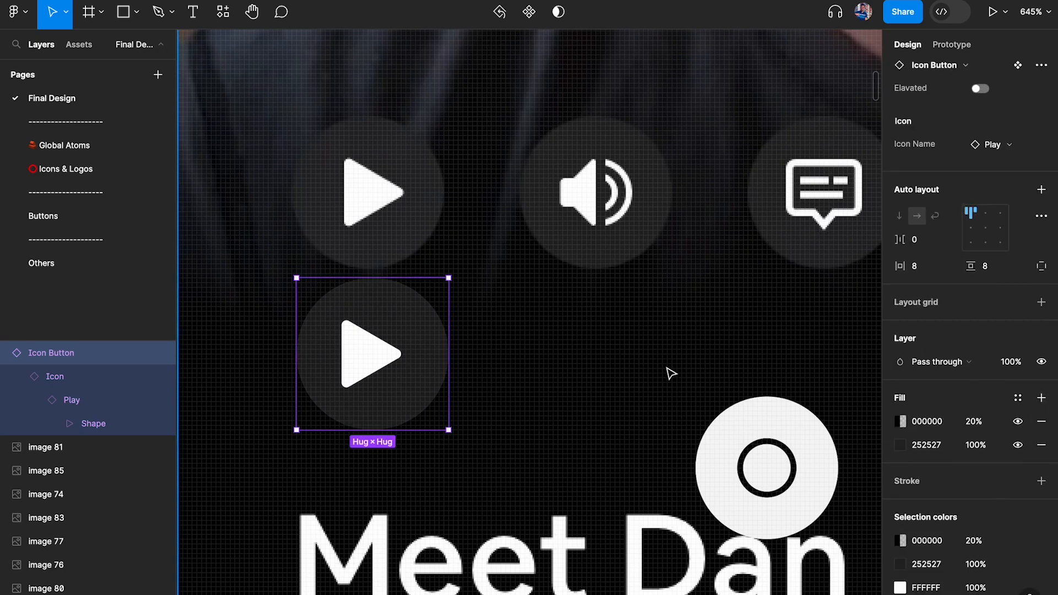
{"action": "left_click", "coordinate": [980, 424]}
{"action": "type", "text": "30"}
{"action": "key", "text": "Return"}
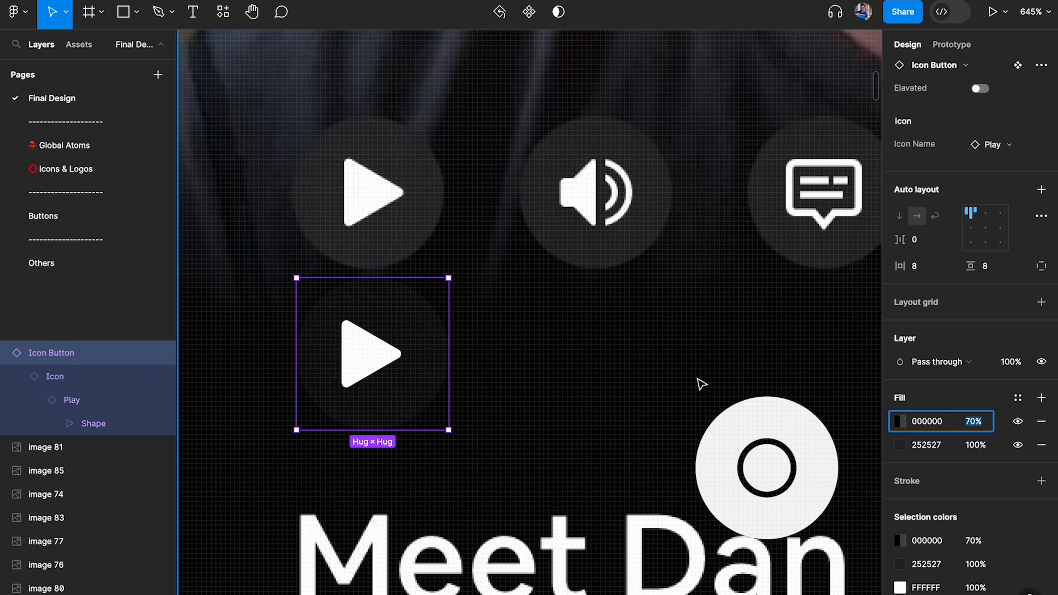
{"action": "type", "text": "20"}
{"action": "key", "text": "Return"}
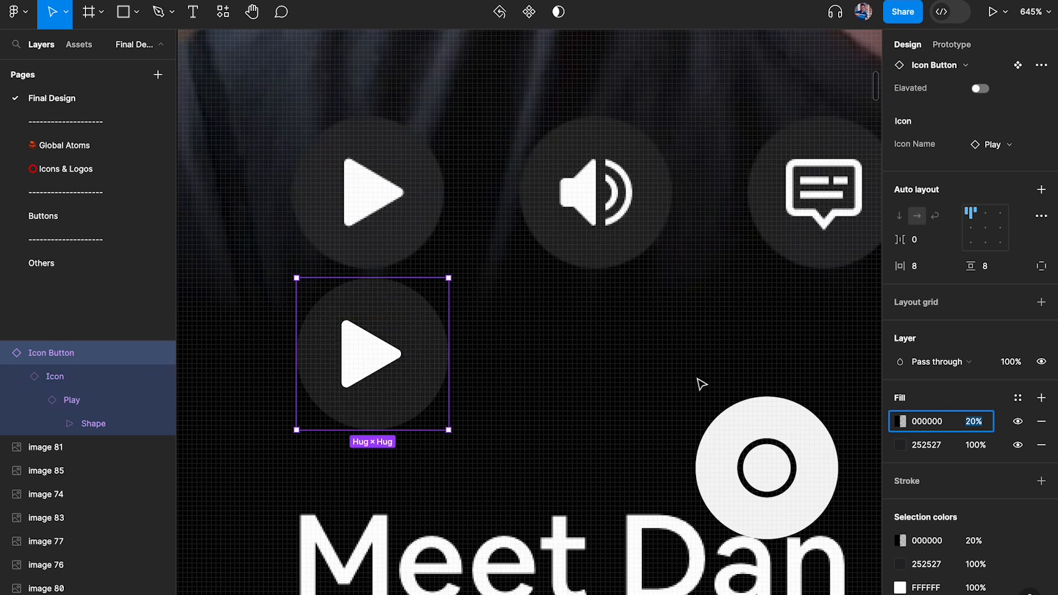
{"action": "left_click", "coordinate": [1042, 421]}
Add an inner shadow effect to the play icon button and open its settings
{"action": "scroll", "coordinate": [940, 433], "scroll_direction": "down", "scroll_amount": 1}
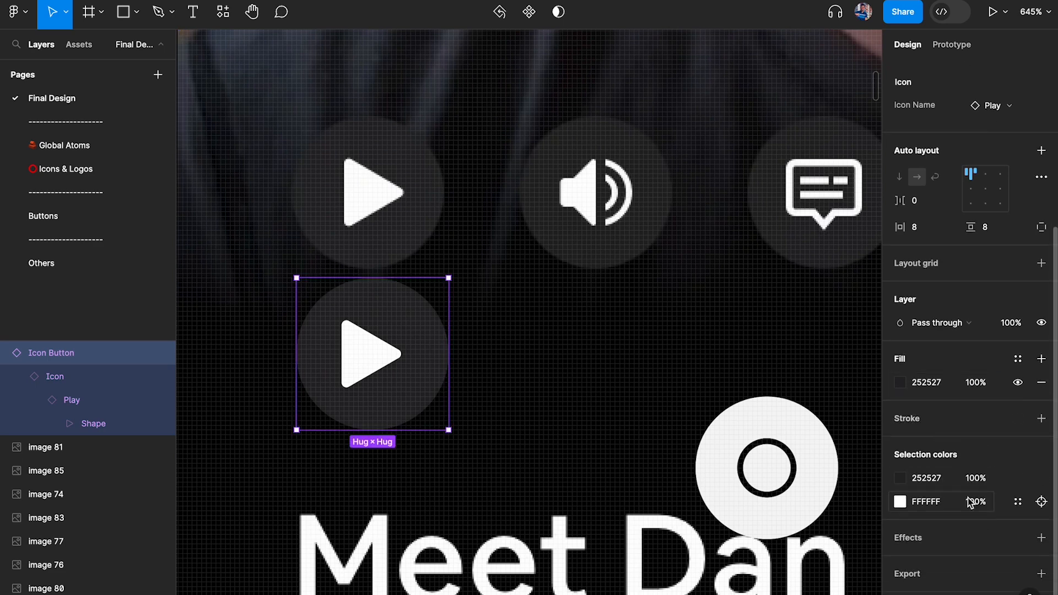
{"action": "left_click", "coordinate": [1041, 537]}
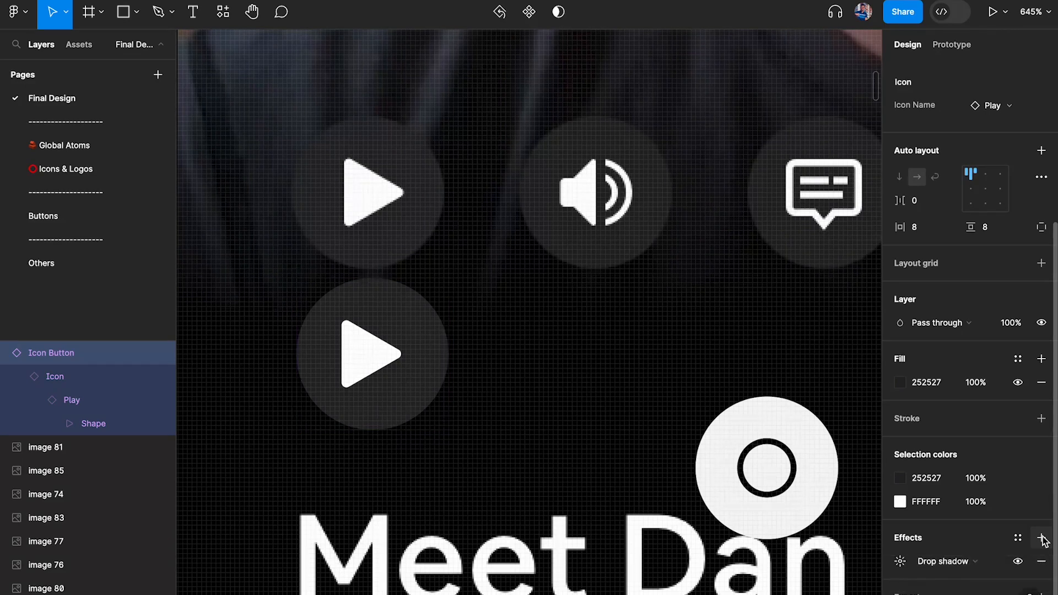
{"action": "scroll", "coordinate": [953, 509], "scroll_direction": "down", "scroll_amount": 1}
{"action": "left_click", "coordinate": [940, 538]}
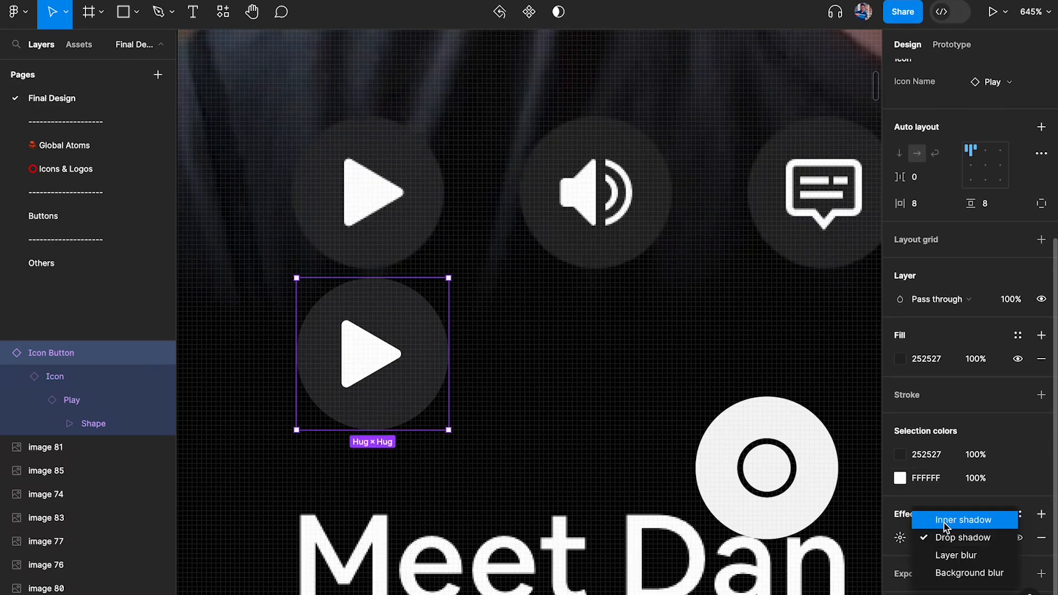
{"action": "left_click", "coordinate": [945, 521]}
{"action": "left_click", "coordinate": [899, 538]}
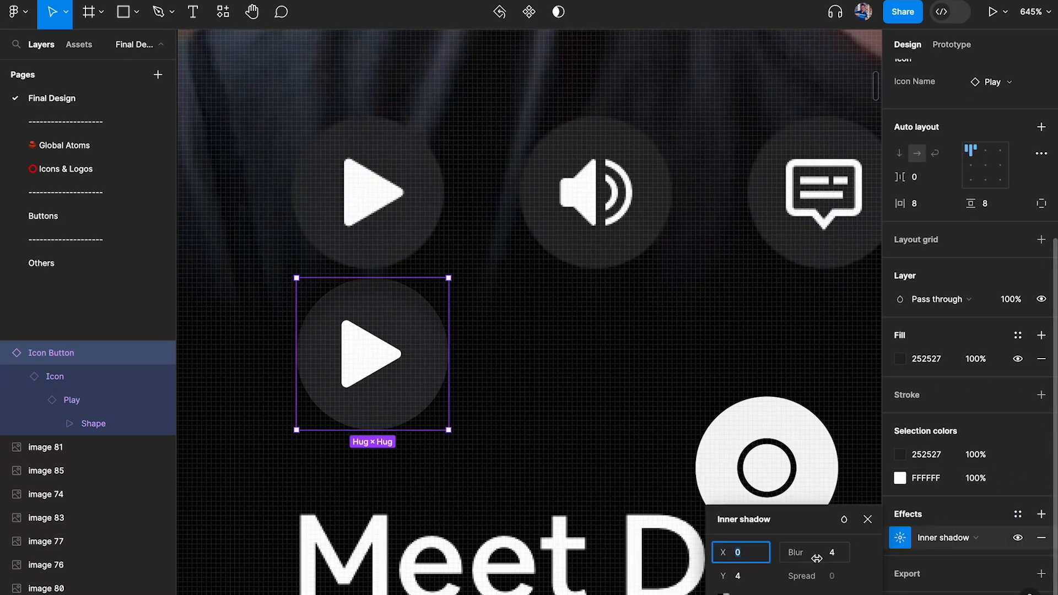
Set the inner shadow's colour to light red FF6C6C at 100% opacity
{"action": "left_click", "coordinate": [727, 592]}
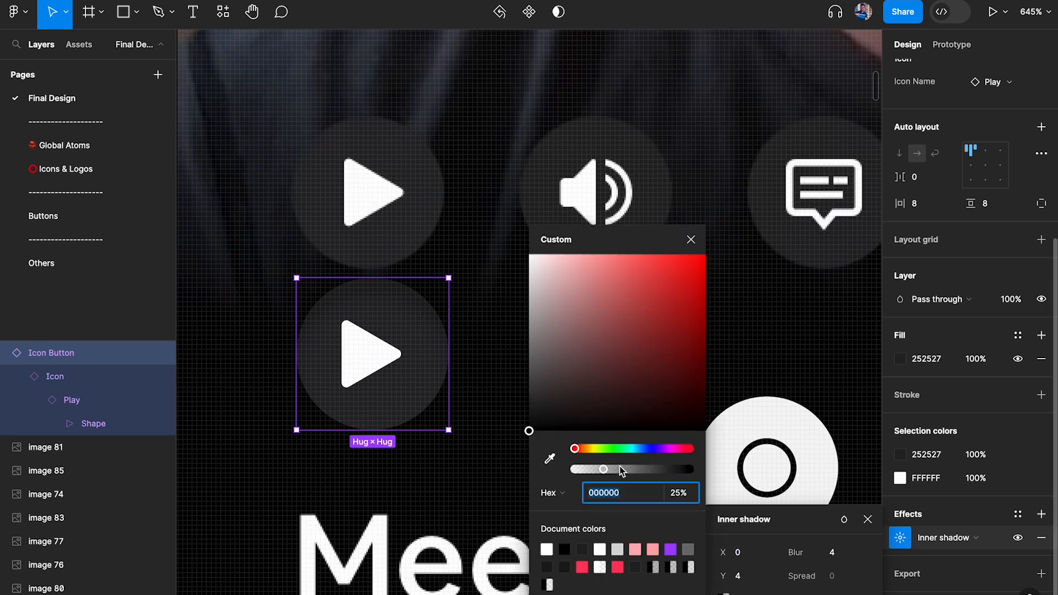
{"action": "left_click_drag", "start_coordinate": [622, 470], "coordinate": [694, 469]}
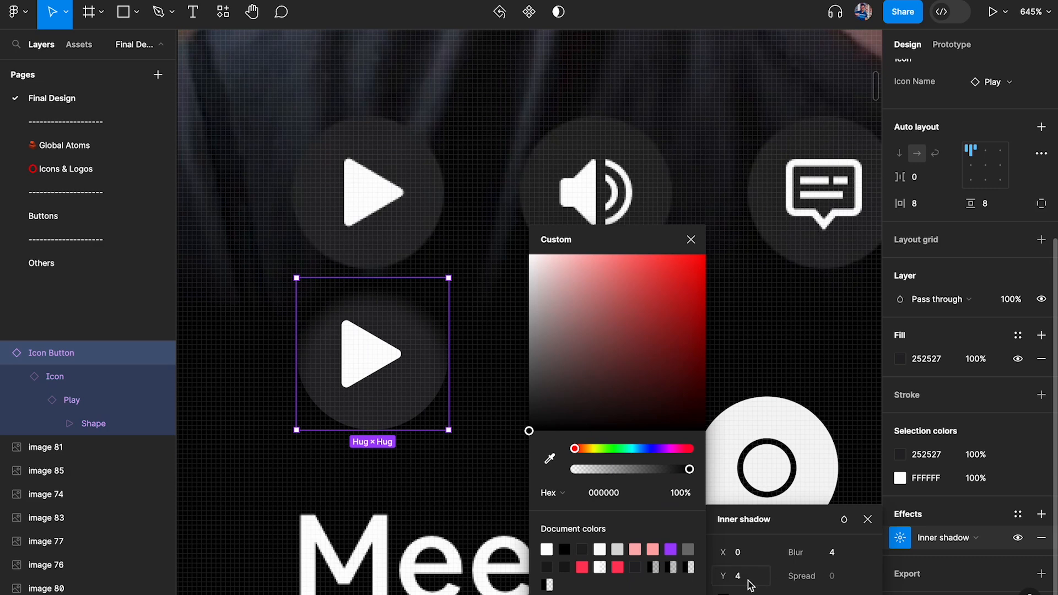
{"action": "mouse_move", "coordinate": [666, 362]}
{"action": "left_mouse_down"}
{"action": "mouse_move", "coordinate": [663, 290]}
{"action": "mouse_move", "coordinate": [634, 212]}
{"action": "mouse_move", "coordinate": [631, 220]}
{"action": "left_mouse_up"}
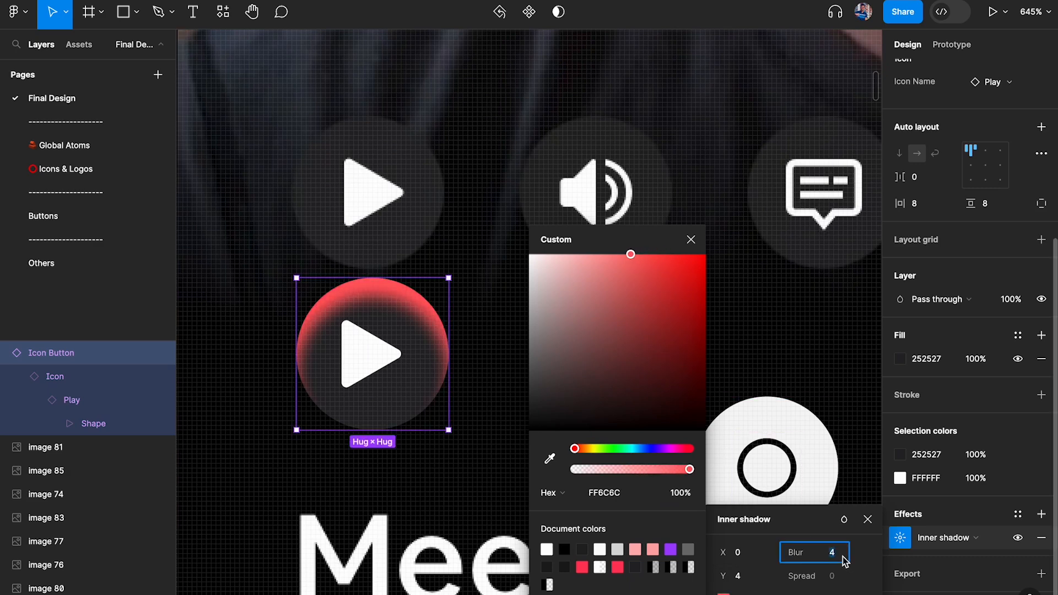
Set the play button's inner shadow blur to 0 and its Y offset to 32
{"action": "type", "text": "0"}
{"action": "key", "text": "Return"}
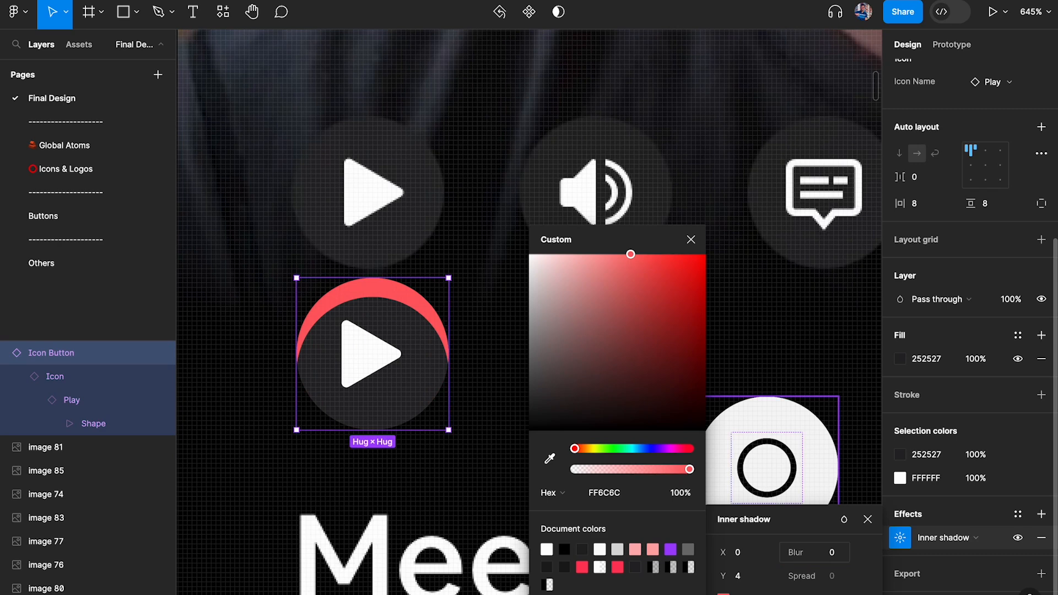
{"action": "left_click", "coordinate": [759, 583]}
{"action": "key", "text": "shift+Up"}
{"action": "key", "text": "shift+Up"}
{"action": "key", "text": "Up"}
{"action": "key", "text": "Up"}
{"action": "key", "text": "Up"}
{"action": "key", "text": "Up"}
{"action": "key", "text": "Up"}
{"action": "key", "text": "Up"}
{"action": "key", "text": "Up"}
{"action": "key", "text": "Up"}
{"action": "key", "text": "Down"}
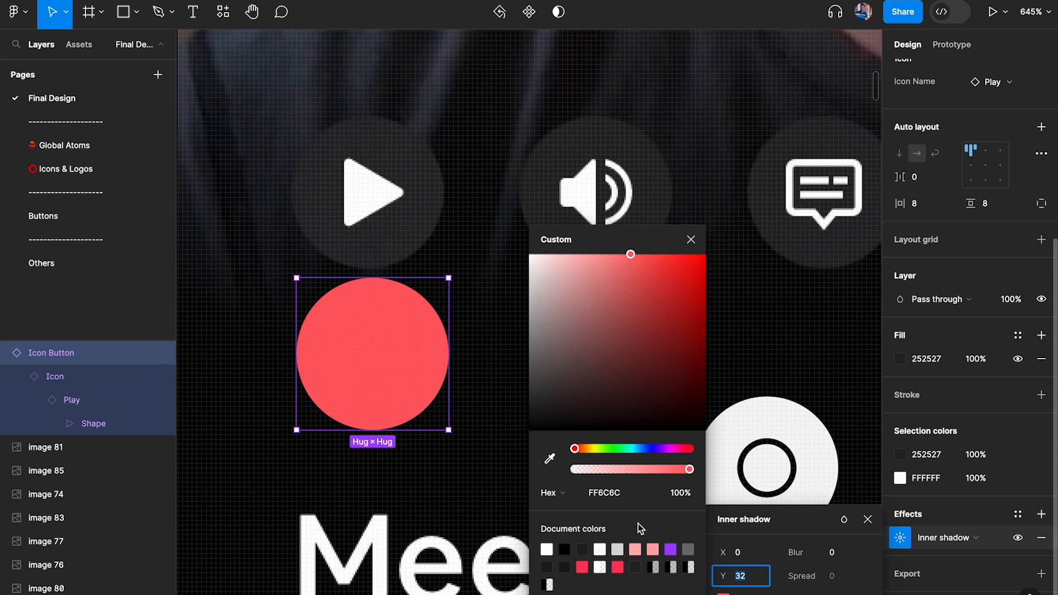
Set the inner shadow's colour to black 000000 at 40% opacity and close the colour picker
{"action": "left_click_drag", "start_coordinate": [580, 359], "coordinate": [500, 505]}
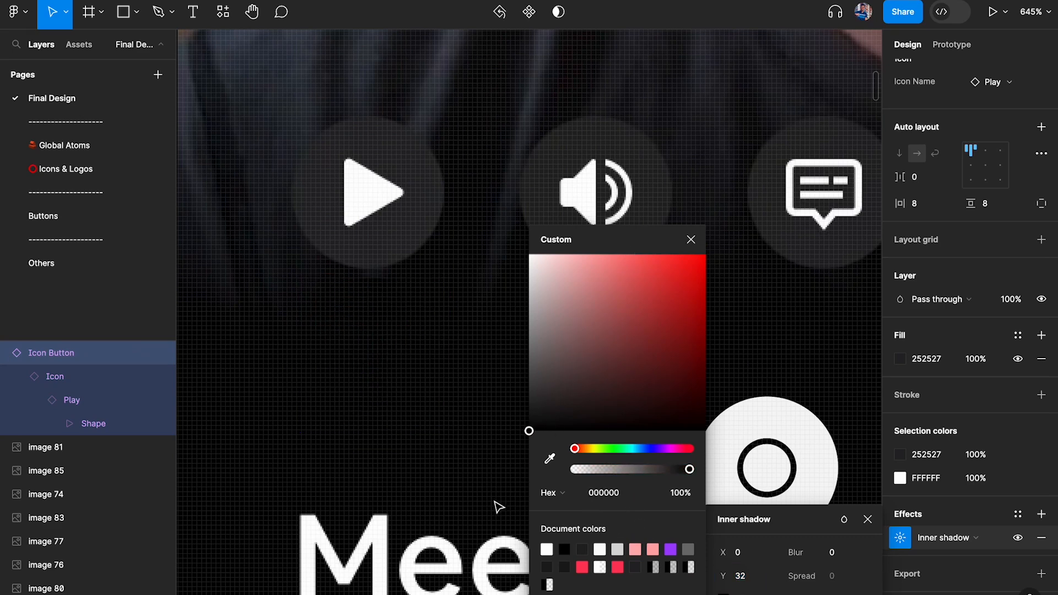
{"action": "left_click", "coordinate": [681, 493]}
{"action": "type", "text": "20"}
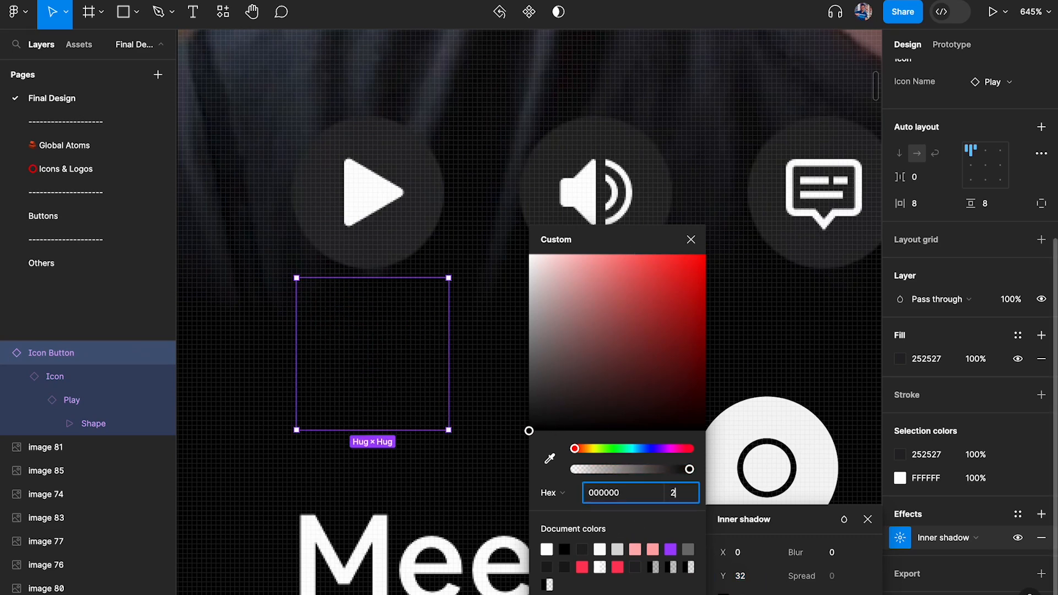
{"action": "key", "text": "Return"}
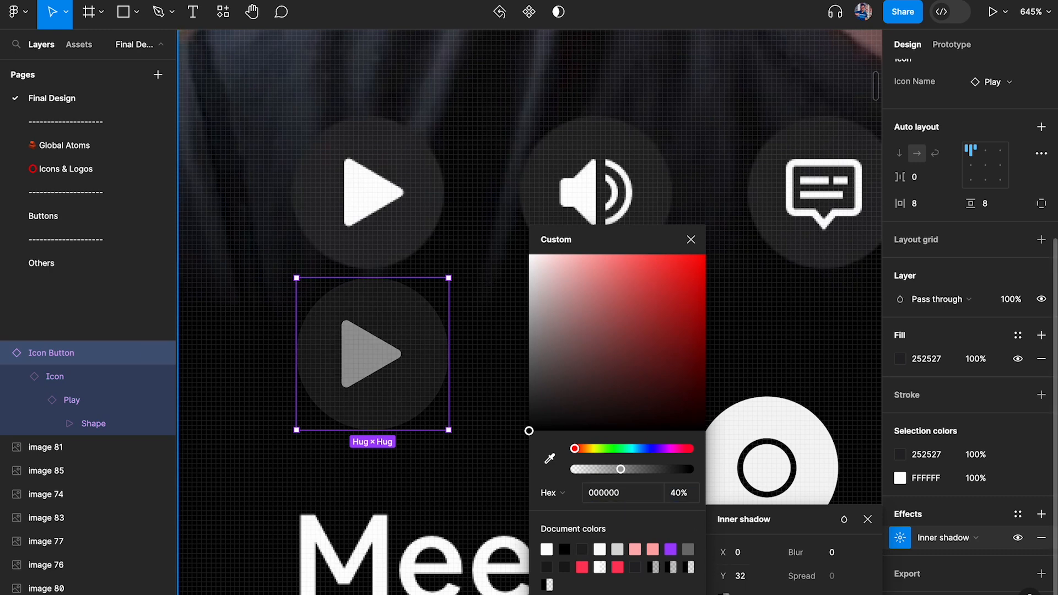
{"action": "left_click", "coordinate": [691, 239]}
Duplicate the shadowed play icon button beside itself and select the original
{"action": "left_click_drag", "start_coordinate": [373, 347], "coordinate": [570, 340]}
{"action": "left_click", "coordinate": [378, 349]}
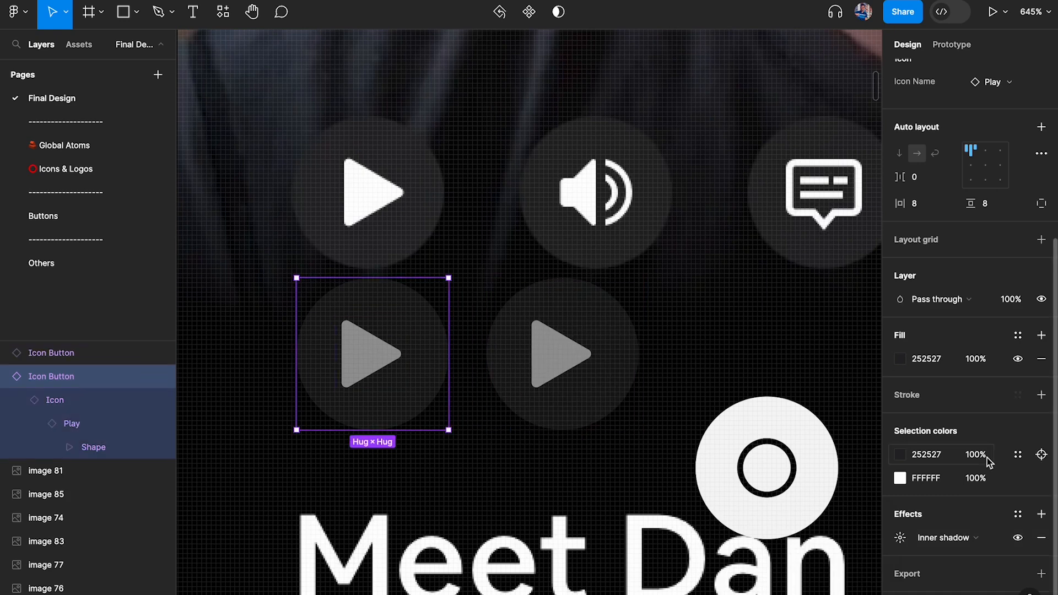
Remove the inner shadow from the original play button and set the duplicate's inner shadow opacity to 30%
{"action": "left_click", "coordinate": [1041, 537]}
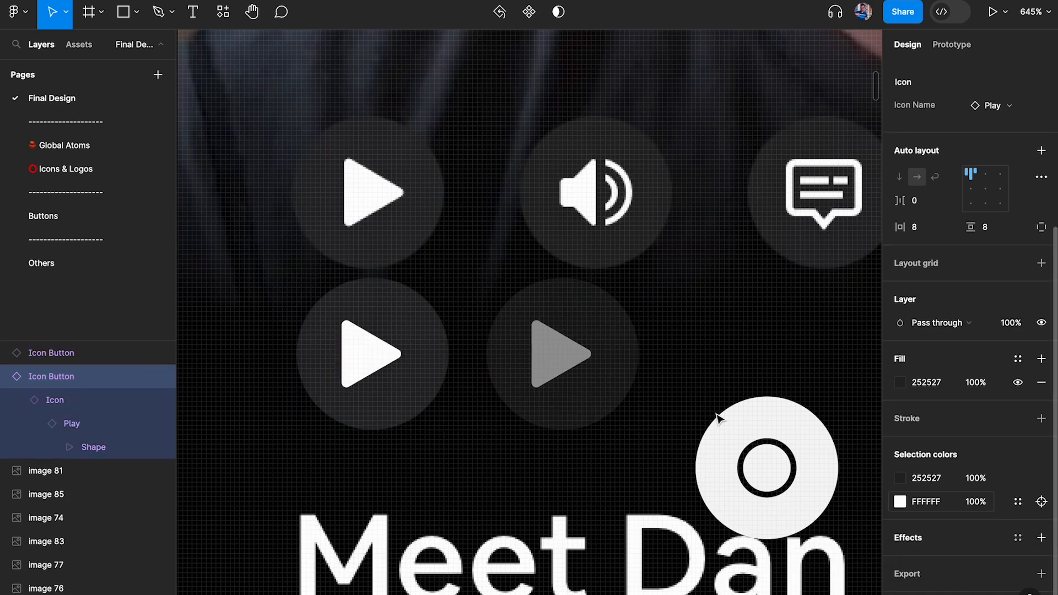
{"action": "left_click", "coordinate": [558, 354]}
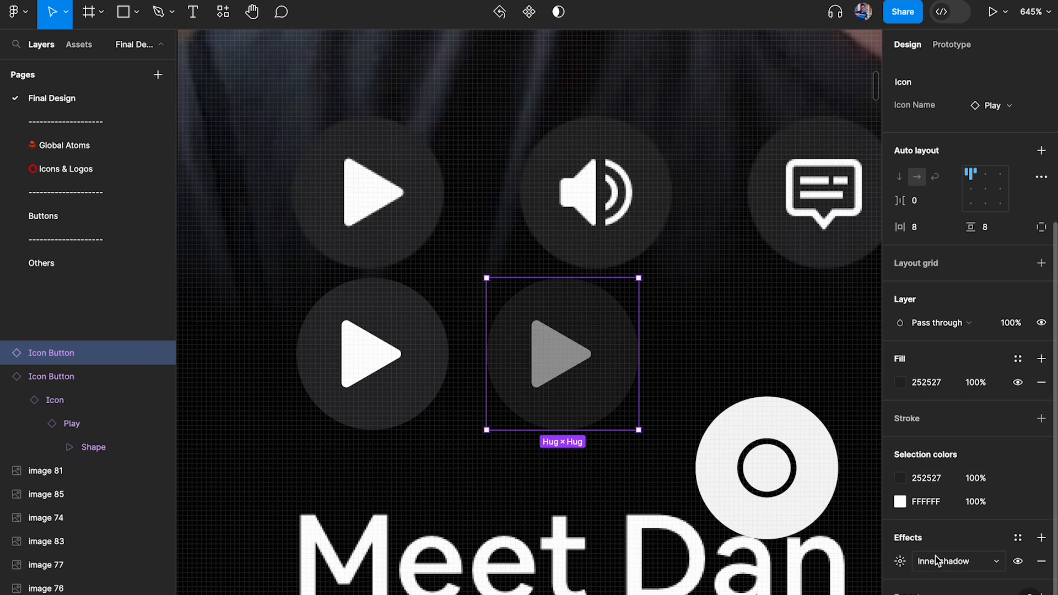
{"action": "left_click", "coordinate": [900, 561]}
{"action": "left_click", "coordinate": [785, 391]}
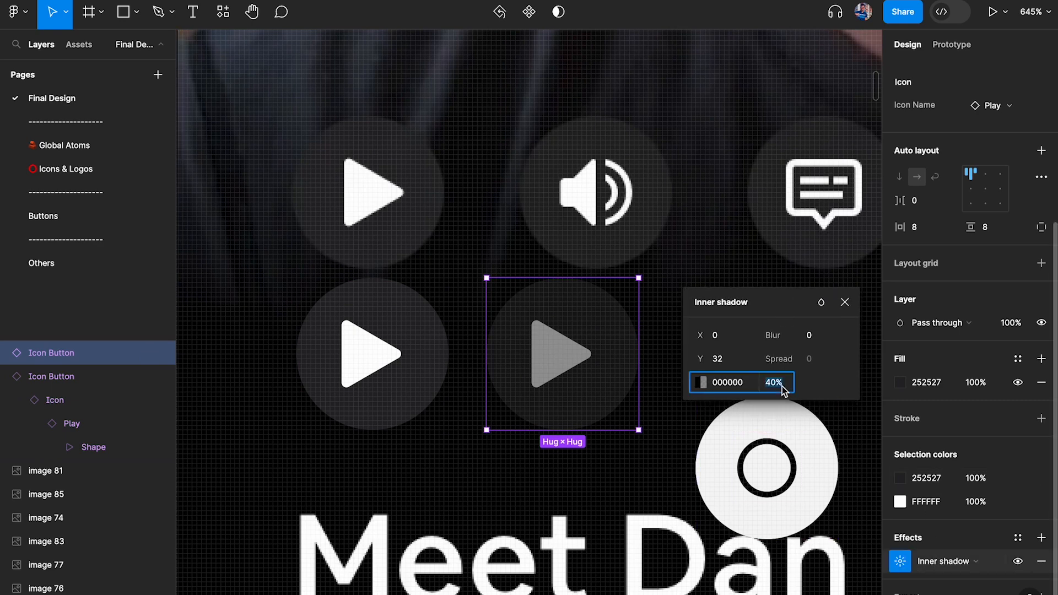
{"action": "type", "text": "30"}
{"action": "key", "text": "Return"}
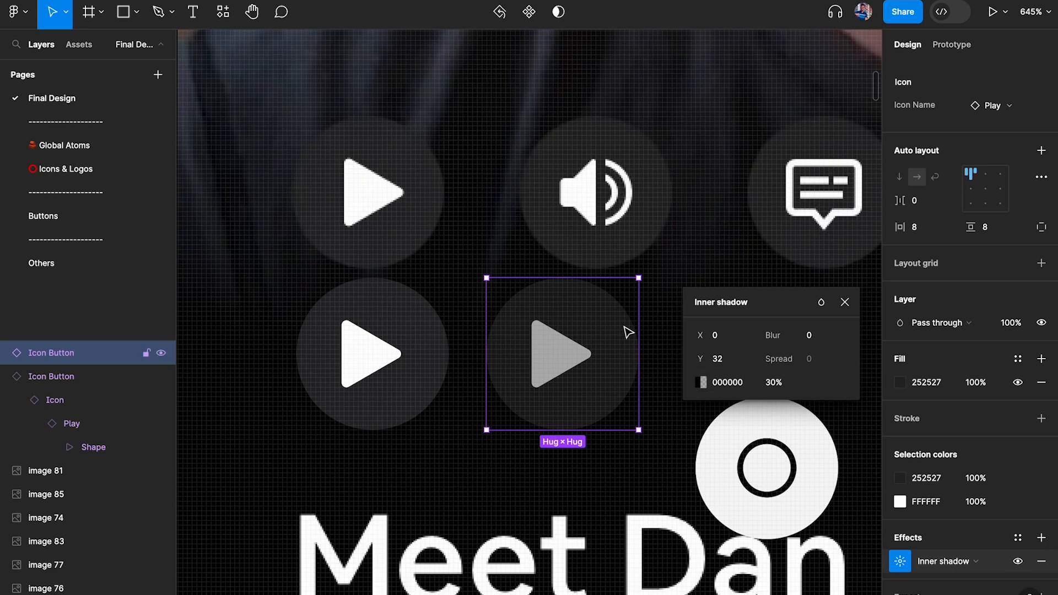
{"action": "left_click", "coordinate": [846, 304]}
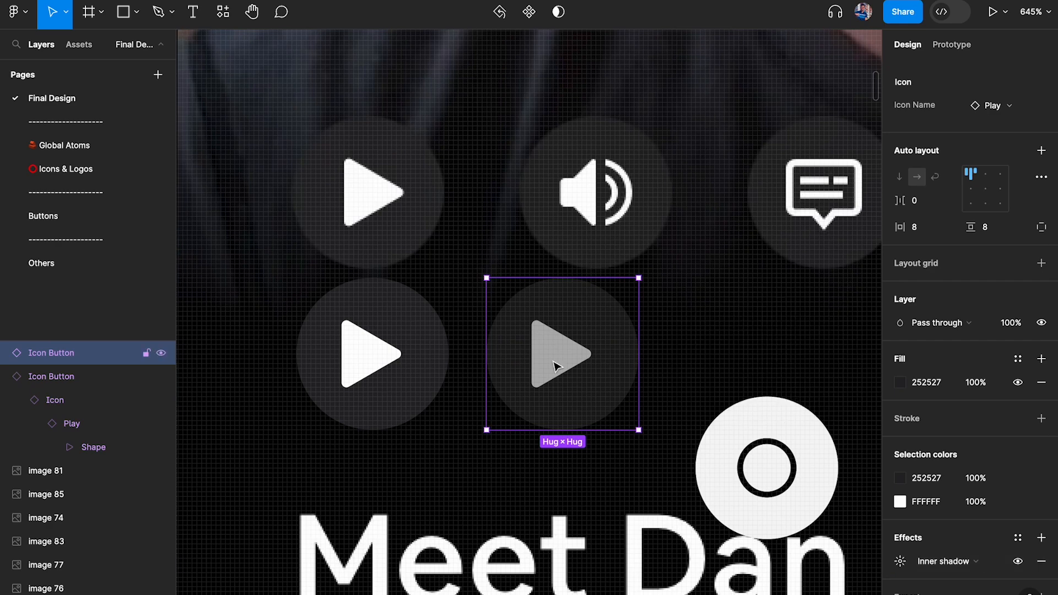
On the Buttons page, duplicate the Non-Elevated hover state card and set the width of all three cards to Fill
{"action": "left_click", "coordinate": [74, 224]}
{"action": "scroll", "coordinate": [574, 333], "scroll_direction": "down", "scroll_amount": 5}
{"action": "left_click", "coordinate": [622, 320]}
{"action": "scroll", "coordinate": [794, 306], "scroll_direction": "right", "scroll_amount": 4}
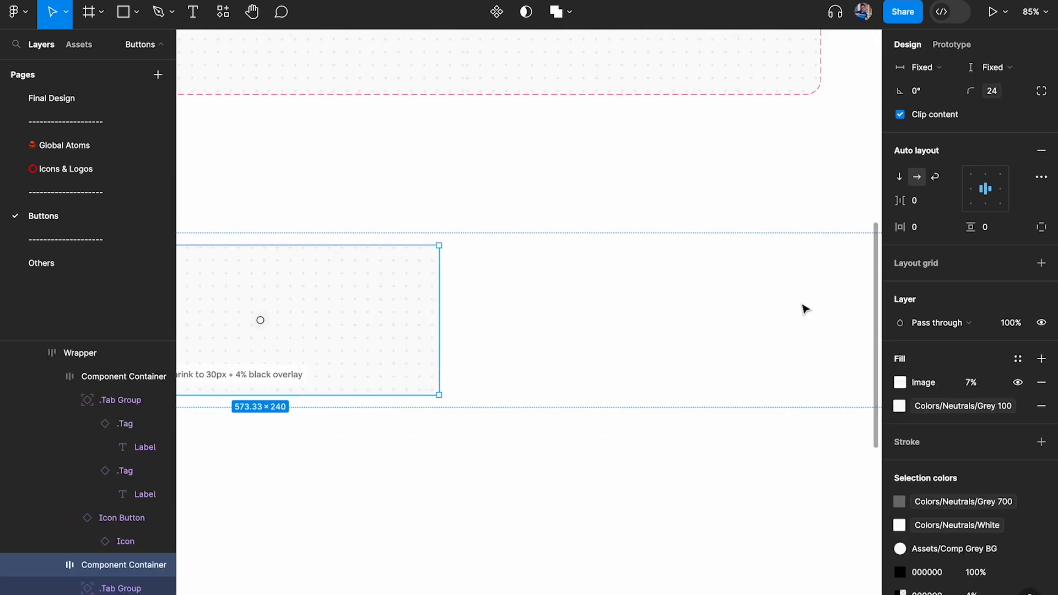
{"action": "key", "text": "ctrl+d"}
{"action": "scroll", "coordinate": [692, 316], "scroll_direction": "down", "scroll_amount": 4}
{"action": "left_click", "coordinate": [497, 307], "text": "shift"}
{"action": "left_click", "coordinate": [258, 312], "text": "shift"}
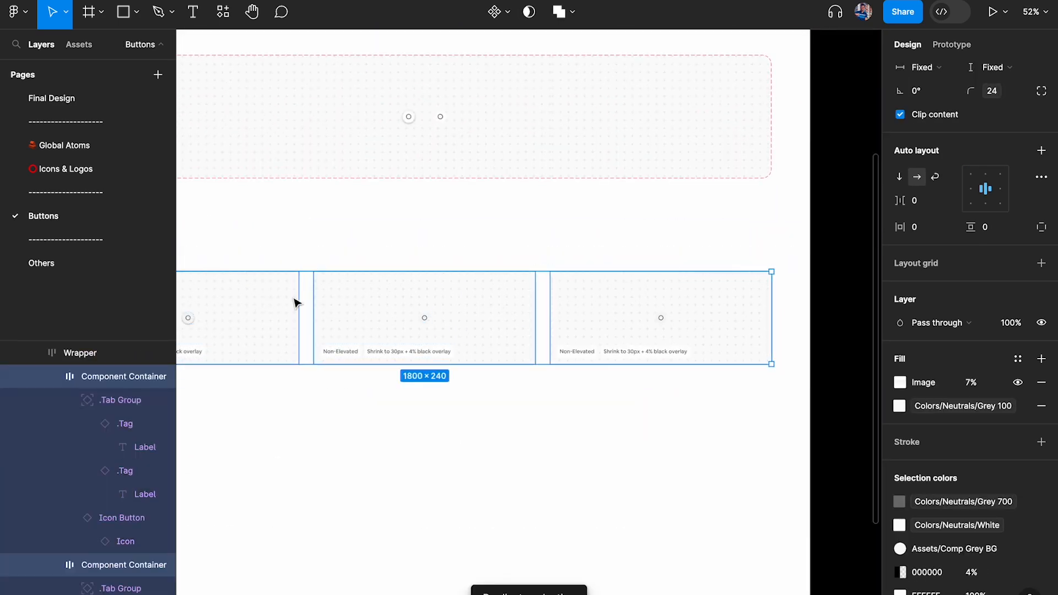
{"action": "left_click", "coordinate": [931, 67]}
{"action": "left_click", "coordinate": [933, 105]}
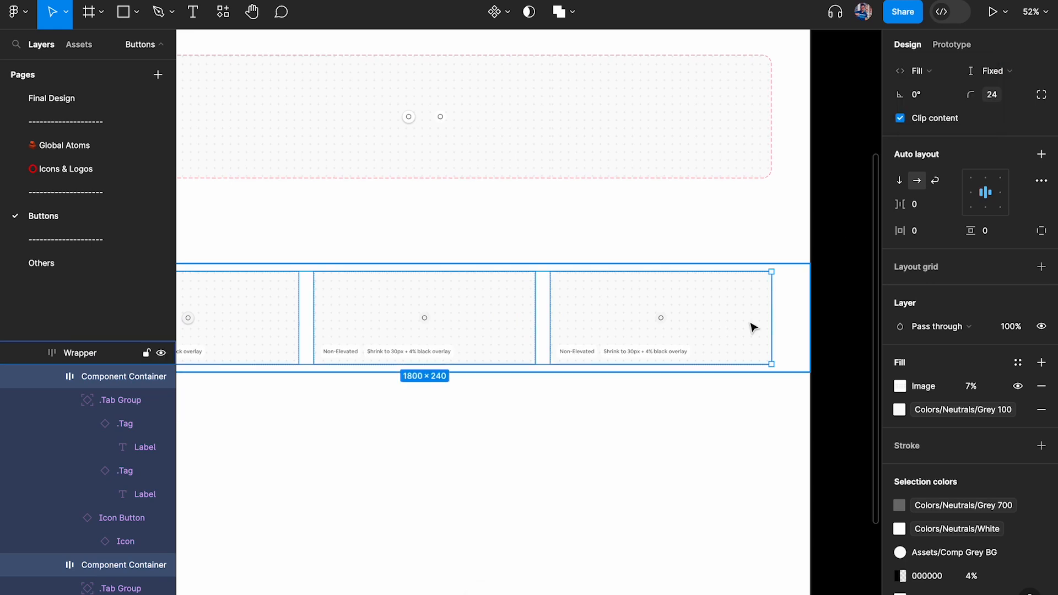
Replace the third hover card's fills with the dark background: a 7% image pattern over solid 222222
{"action": "scroll", "coordinate": [704, 342], "scroll_direction": "up", "scroll_amount": 5}
{"action": "left_click", "coordinate": [588, 262]}
{"action": "key", "text": "ctrl+v"}
{"action": "scroll", "coordinate": [588, 263], "scroll_direction": "up", "scroll_amount": 4}
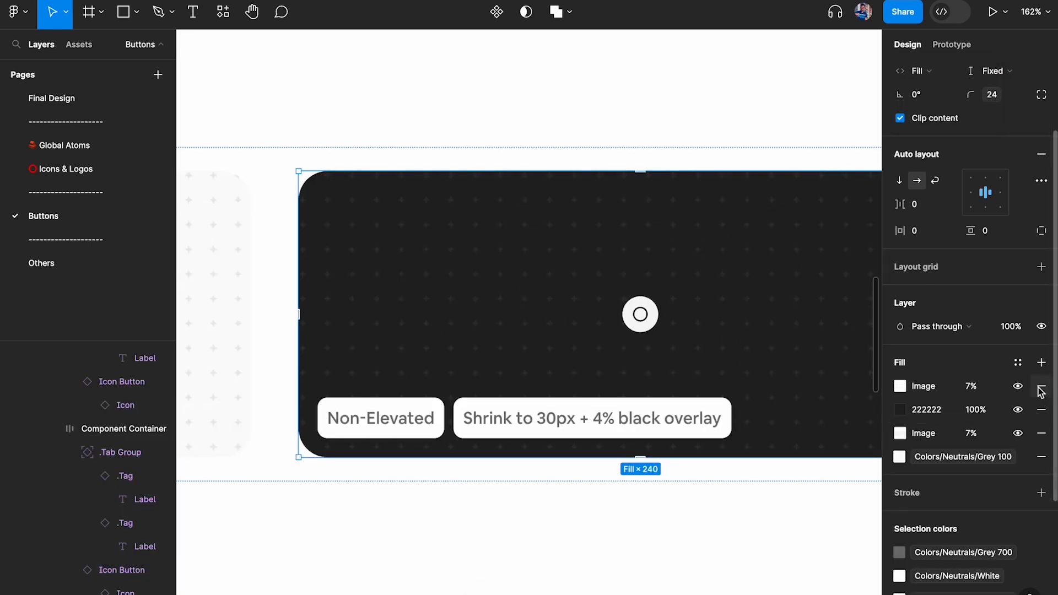
{"action": "left_click", "coordinate": [1041, 385]}
{"action": "left_click", "coordinate": [1041, 409]}
{"action": "left_click", "coordinate": [1041, 386]}
{"action": "left_click", "coordinate": [1041, 386]}
{"action": "key", "text": "ctrl+v"}
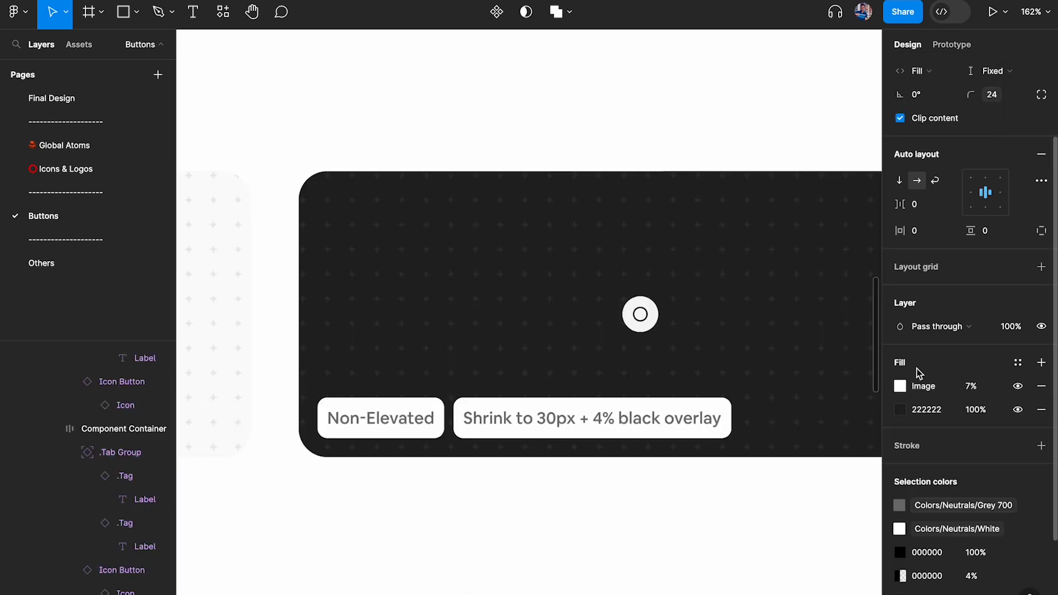
Switch both tags in the dark hover card to their dark style with white text
{"action": "scroll", "coordinate": [696, 304], "scroll_direction": "right", "scroll_amount": 2}
{"action": "scroll", "coordinate": [695, 305], "scroll_direction": "down", "scroll_amount": 3}
{"action": "double_click", "coordinate": [399, 372]}
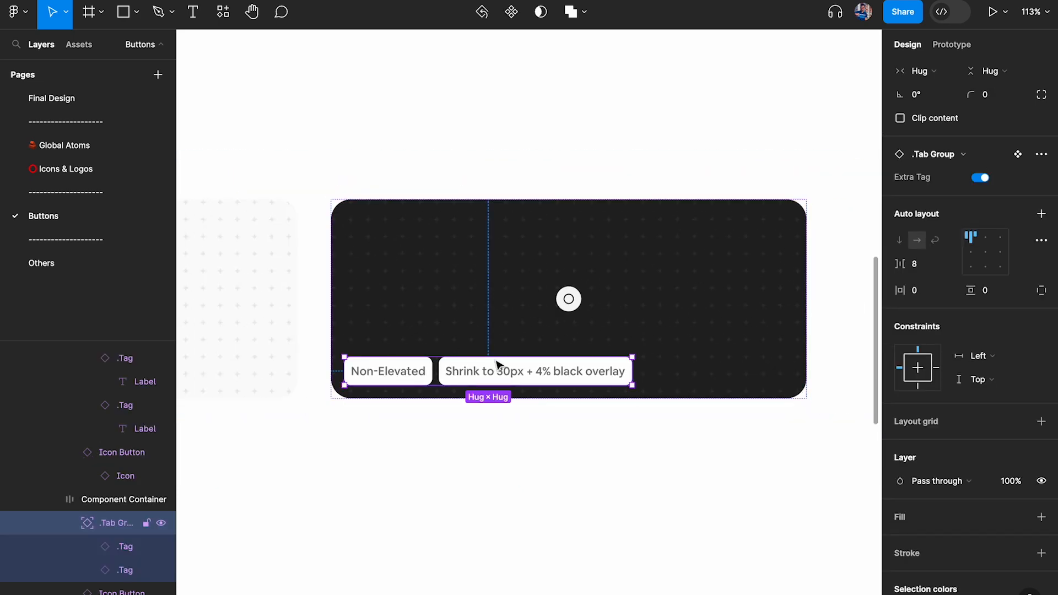
{"action": "key", "text": "Return"}
{"action": "left_click", "coordinate": [989, 177]}
{"action": "left_click", "coordinate": [972, 197]}
{"action": "left_click", "coordinate": [529, 493]}
{"action": "scroll", "coordinate": [546, 340], "scroll_direction": "up", "scroll_amount": 3}
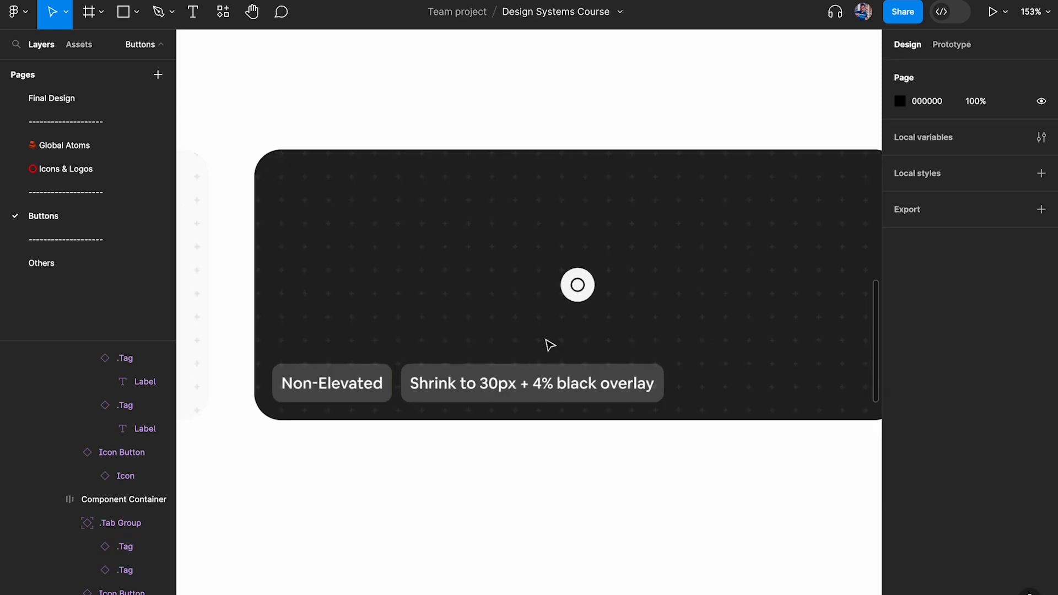
Remove the 4% black overlay from the dark card's icon button and set its remaining fill to 252527, matching the Final Design play button
{"action": "scroll", "coordinate": [635, 280], "scroll_direction": "up", "scroll_amount": 4}
{"action": "left_click", "coordinate": [571, 296]}
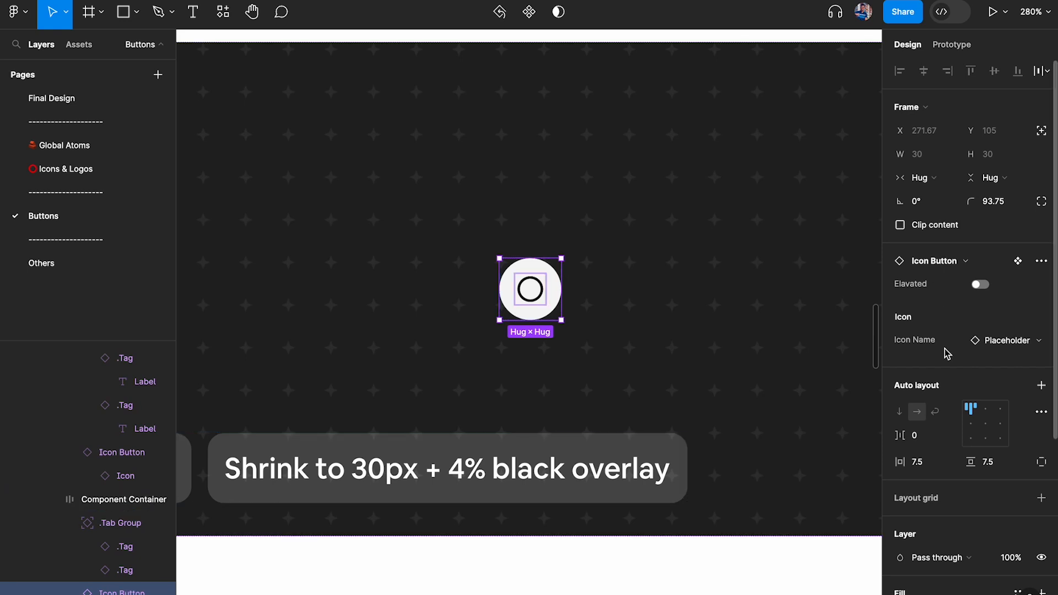
{"action": "left_click", "coordinate": [52, 98]}
{"action": "left_click", "coordinate": [392, 314]}
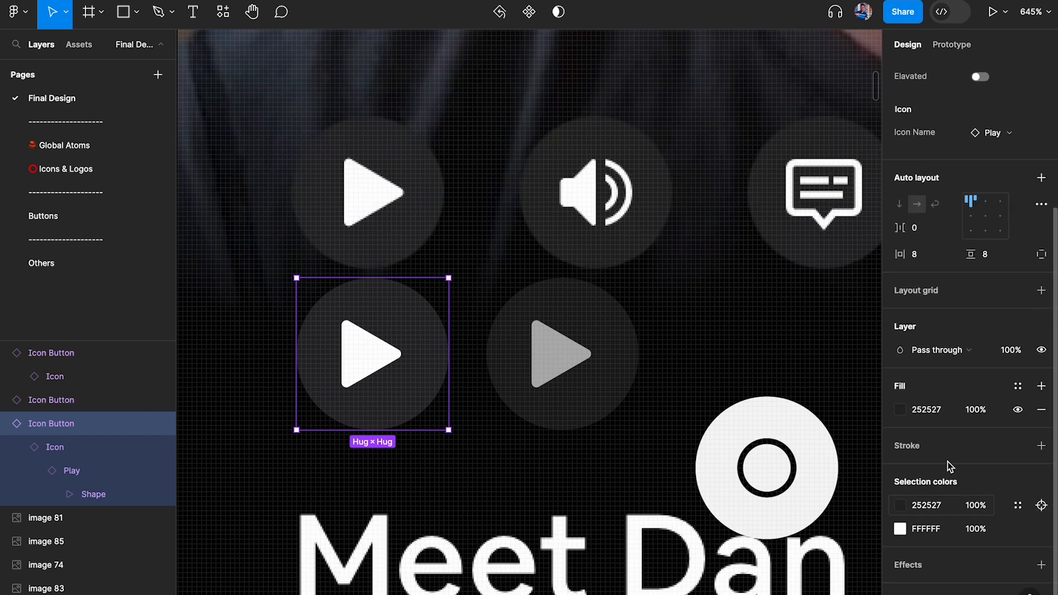
{"action": "left_click", "coordinate": [65, 170]}
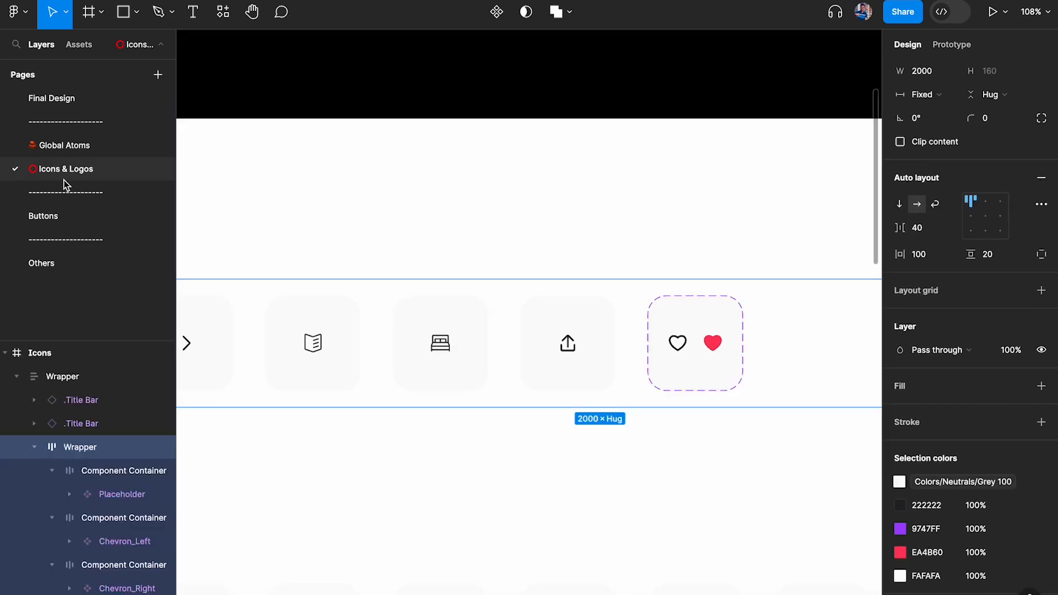
{"action": "left_click", "coordinate": [158, 221]}
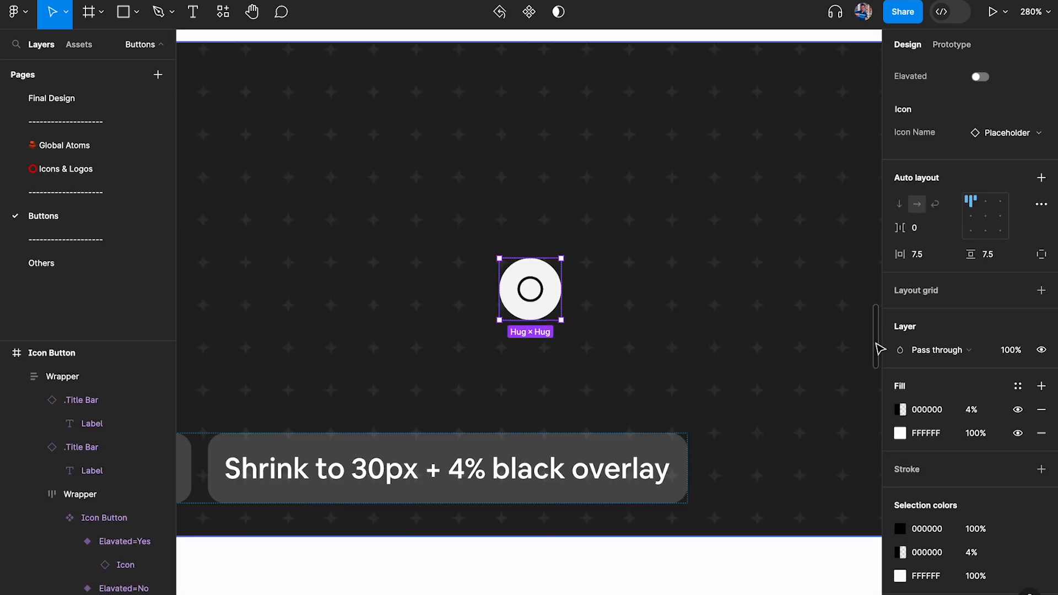
{"action": "left_click", "coordinate": [1040, 411]}
{"action": "left_click", "coordinate": [932, 413]}
{"action": "type", "text": "252527"}
{"action": "key", "text": "Return"}
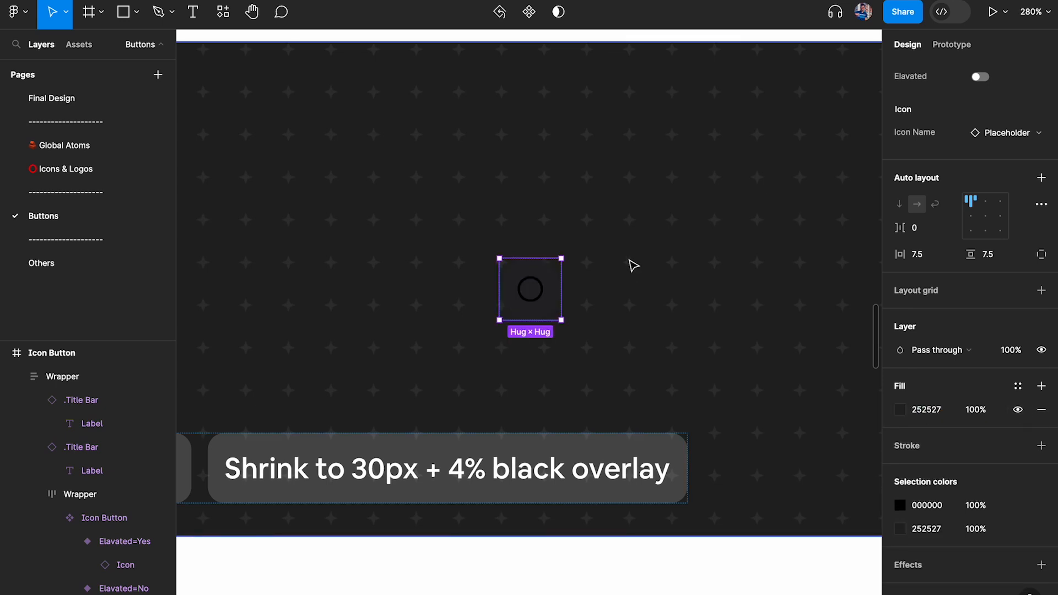
Change the placeholder icon inside the dark card's icon button to white FFFFFF
{"action": "double_click", "coordinate": [530, 289]}
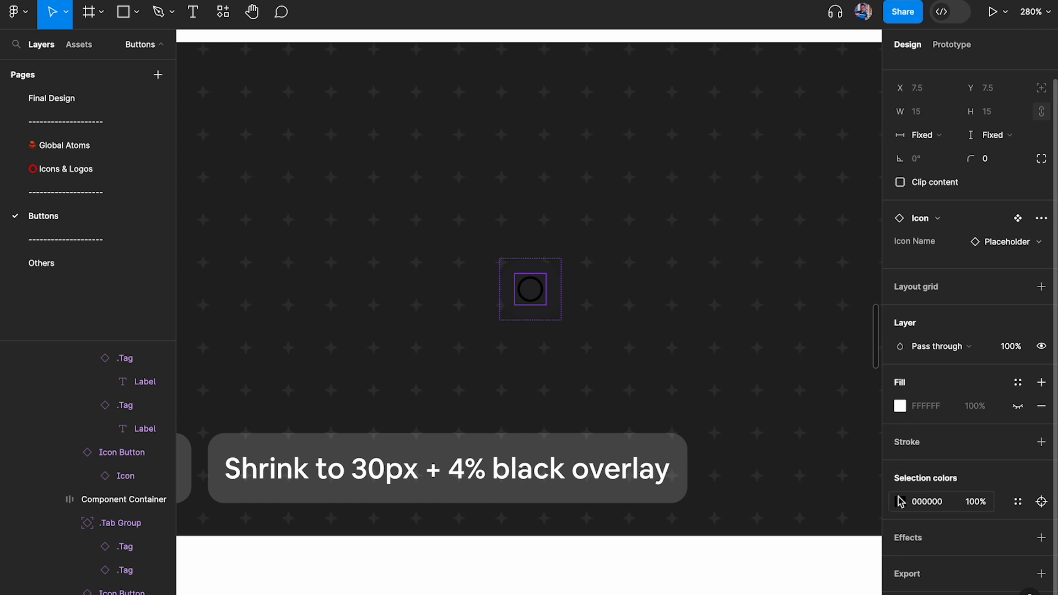
{"action": "left_click", "coordinate": [899, 500]}
{"action": "left_click_drag", "start_coordinate": [758, 302], "coordinate": [547, 138]}
Darken the third hover card's solid background fill to 090909 and close the colour picker
{"action": "left_click", "coordinate": [634, 163]}
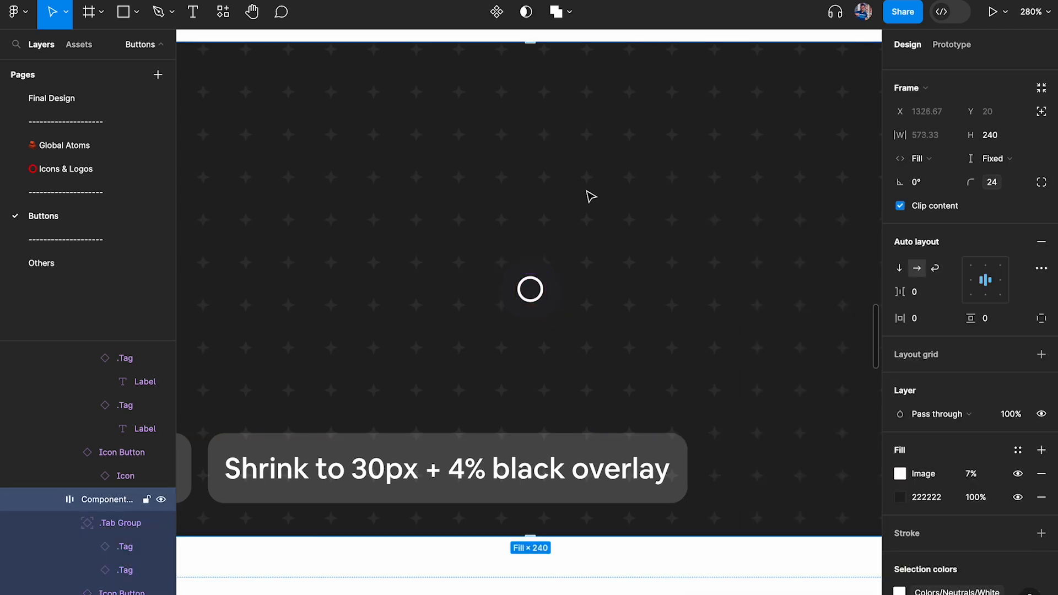
{"action": "left_click", "coordinate": [900, 497]}
{"action": "left_click_drag", "start_coordinate": [707, 408], "coordinate": [692, 436]}
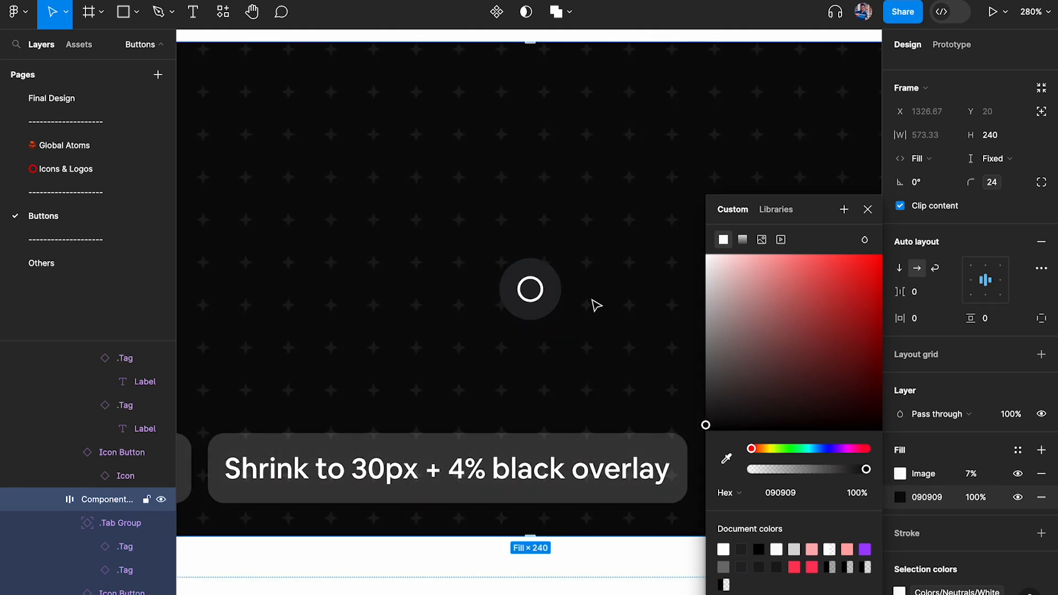
{"action": "left_click", "coordinate": [868, 210]}
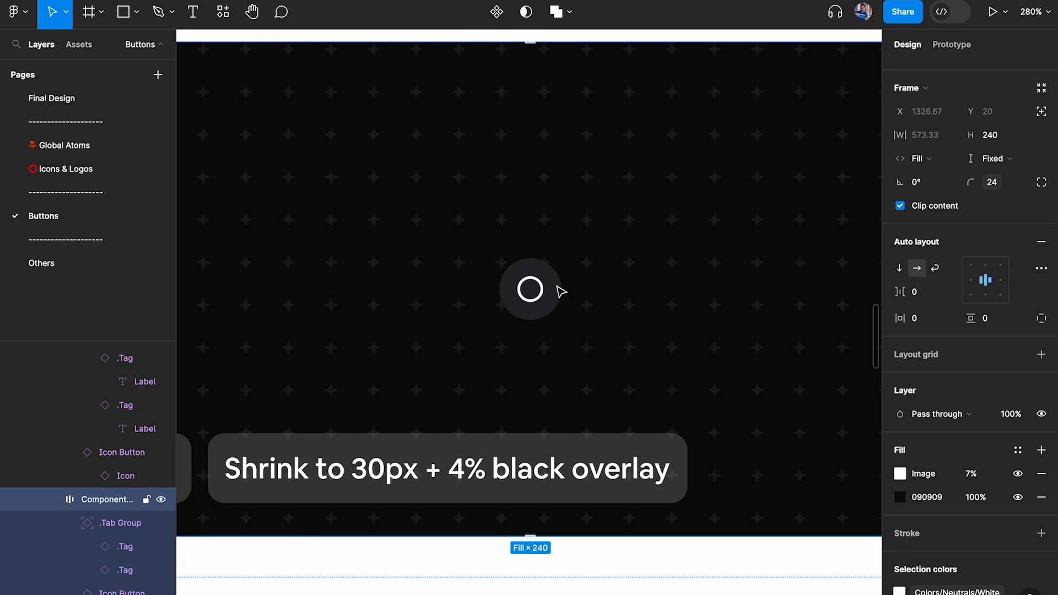
{"action": "scroll", "coordinate": [560, 291], "scroll_direction": "down", "scroll_amount": 5}
{"action": "scroll", "coordinate": [479, 366], "scroll_direction": "up", "scroll_amount": 5}
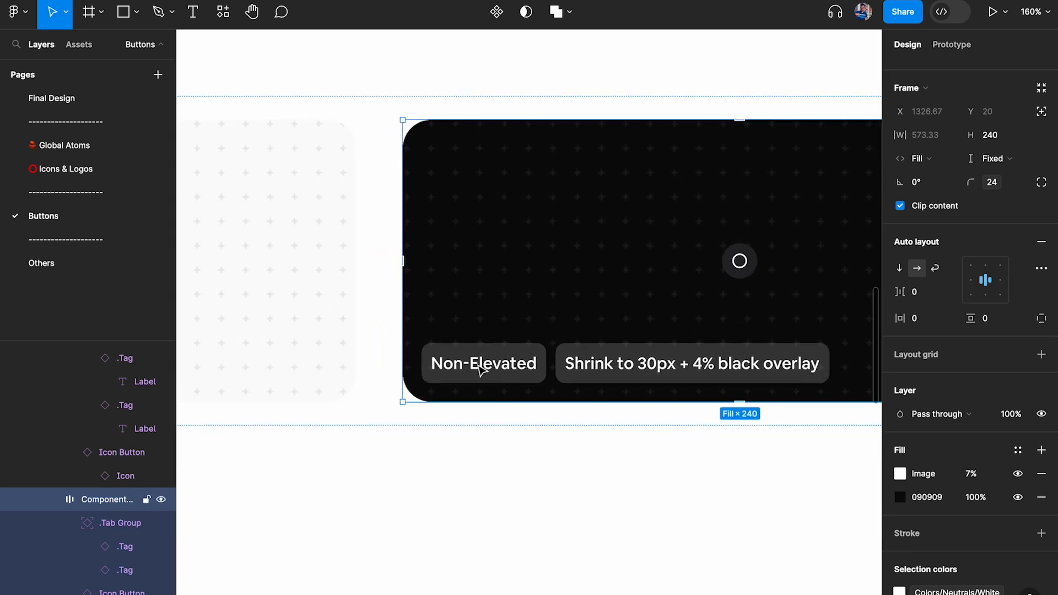
{"action": "scroll", "coordinate": [489, 371], "scroll_direction": "down", "scroll_amount": 3}
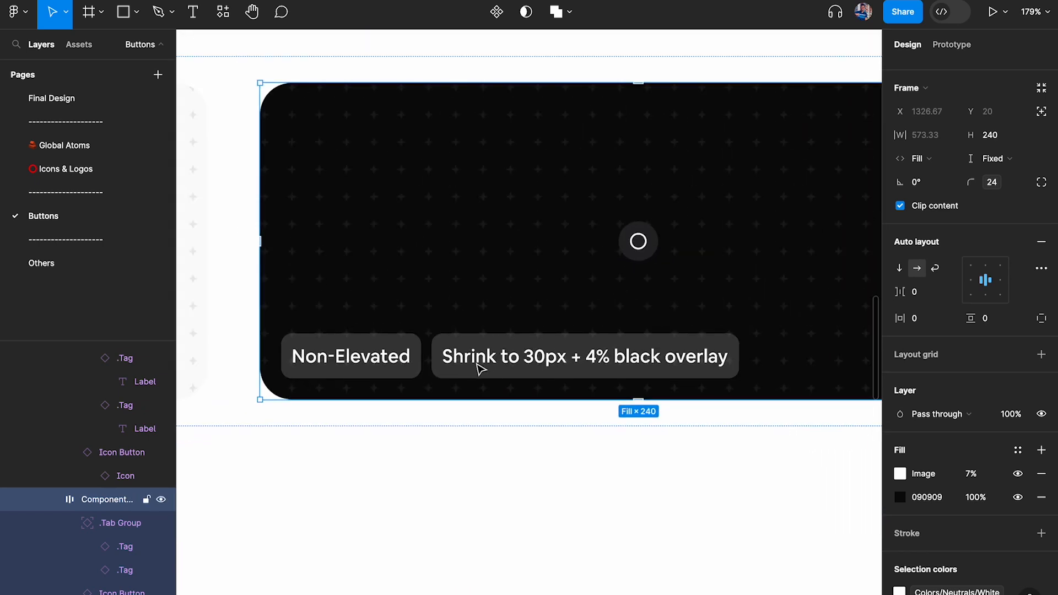
{"action": "scroll", "coordinate": [524, 366], "scroll_direction": "up", "scroll_amount": 5}
{"action": "scroll", "coordinate": [722, 359], "scroll_direction": "right", "scroll_amount": 3}
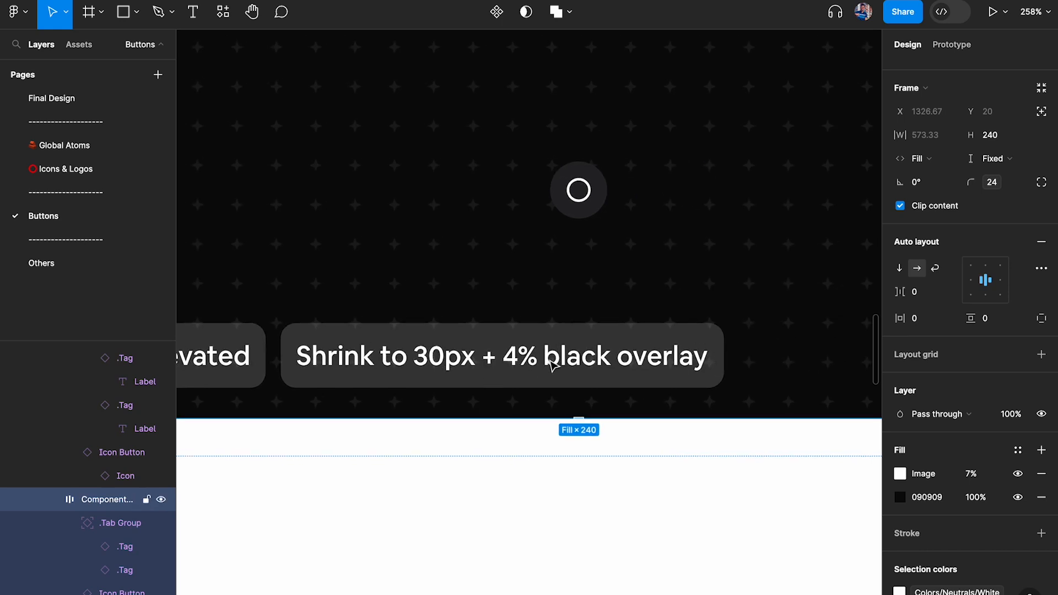
{"action": "scroll", "coordinate": [606, 356], "scroll_direction": "up", "scroll_amount": 3}
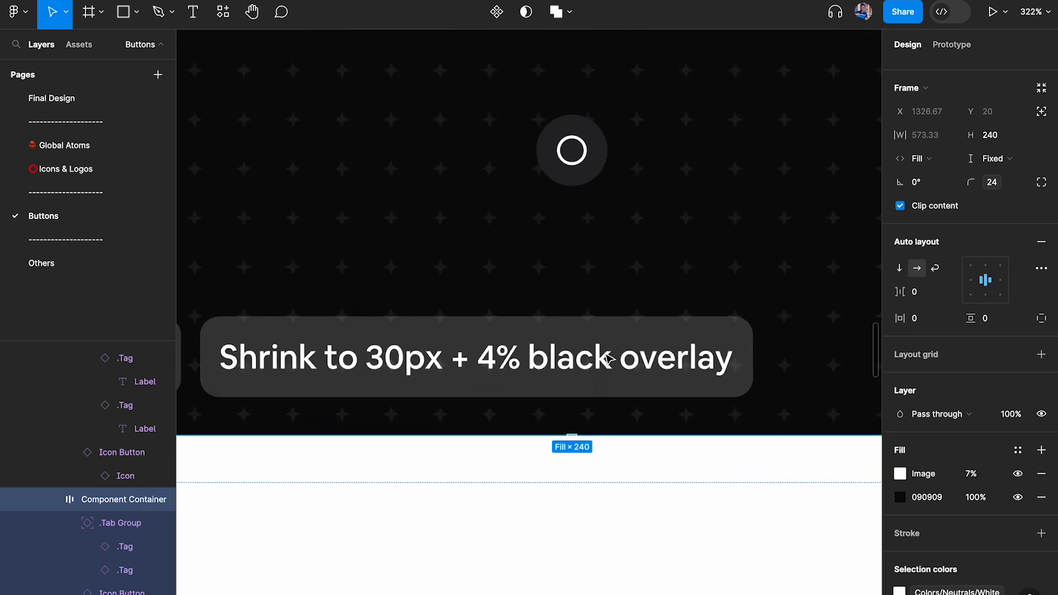
{"action": "scroll", "coordinate": [605, 356], "scroll_direction": "right", "scroll_amount": 1}
{"action": "left_click", "coordinate": [470, 382], "text": "super"}
{"action": "key", "text": "Return"}
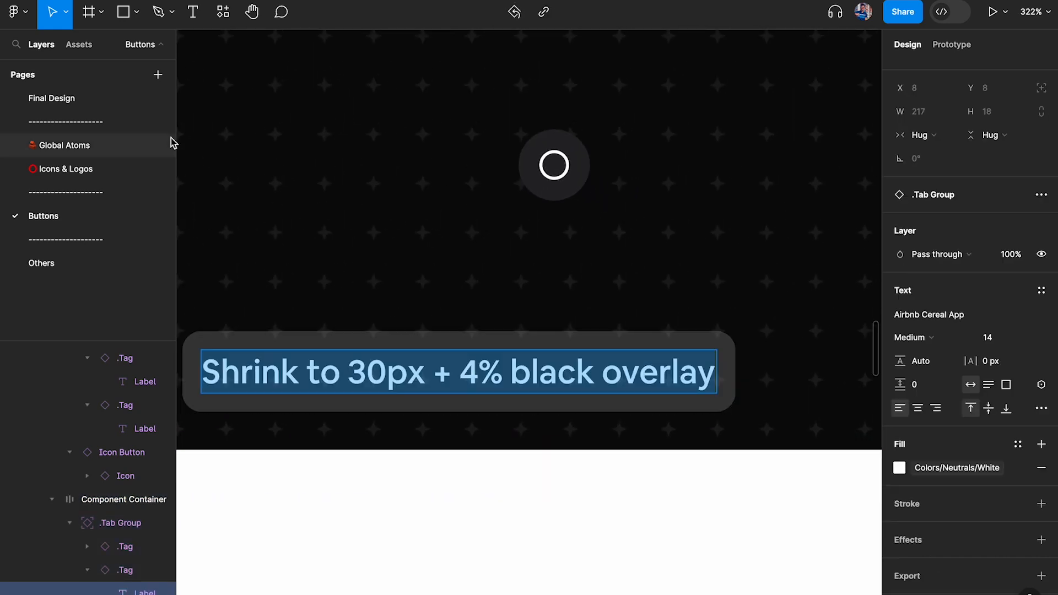
Copy the inner shadow from the duplicated play button on the Final Design page onto the dark card's icon button and check its settings
{"action": "left_click", "coordinate": [52, 99]}
{"action": "scroll", "coordinate": [970, 386], "scroll_direction": "down", "scroll_amount": 5}
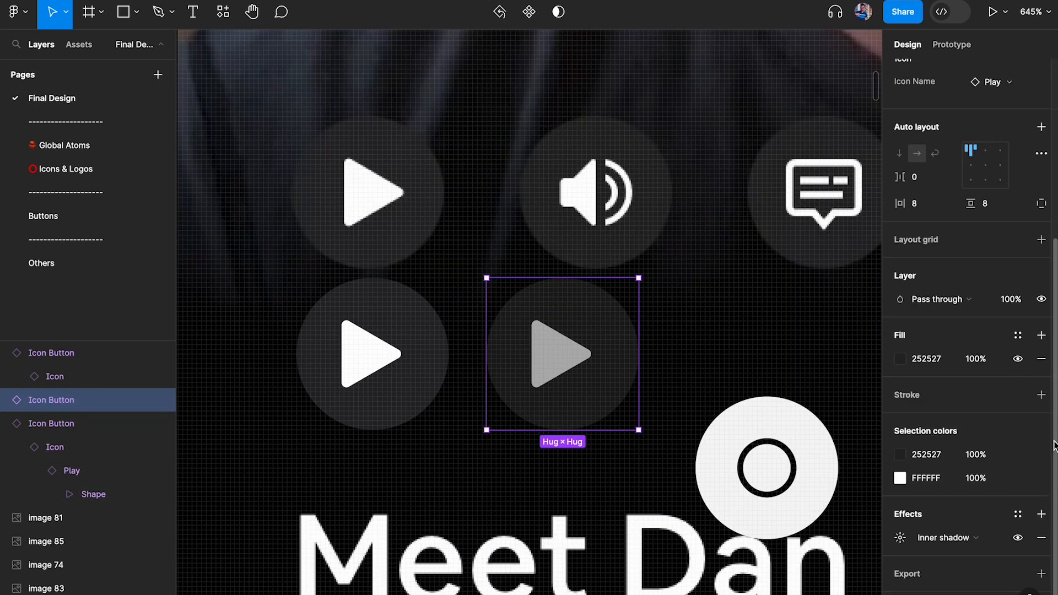
{"action": "left_click", "coordinate": [900, 538]}
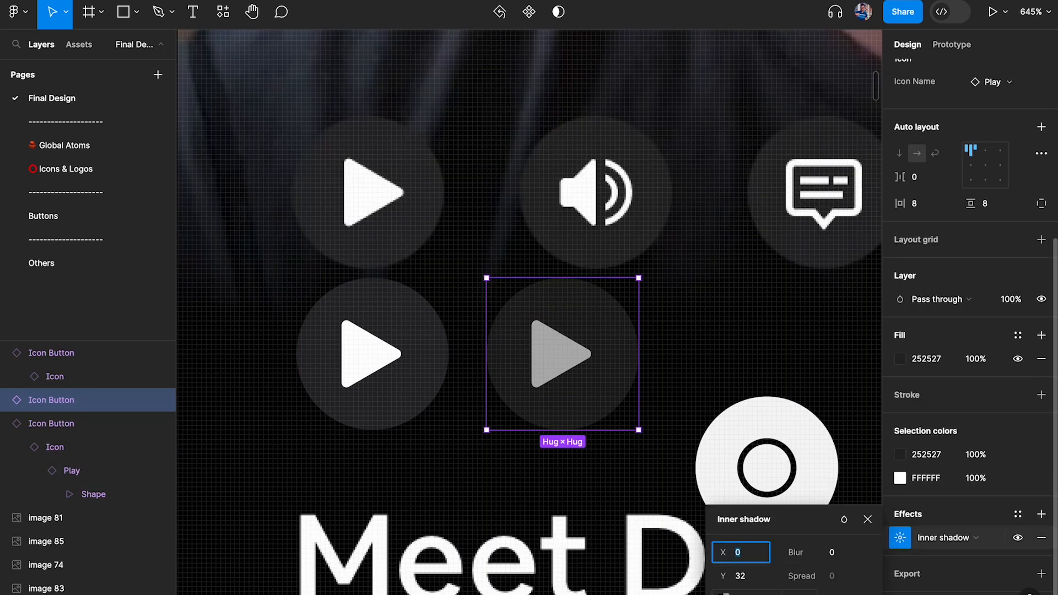
{"action": "left_click", "coordinate": [906, 530]}
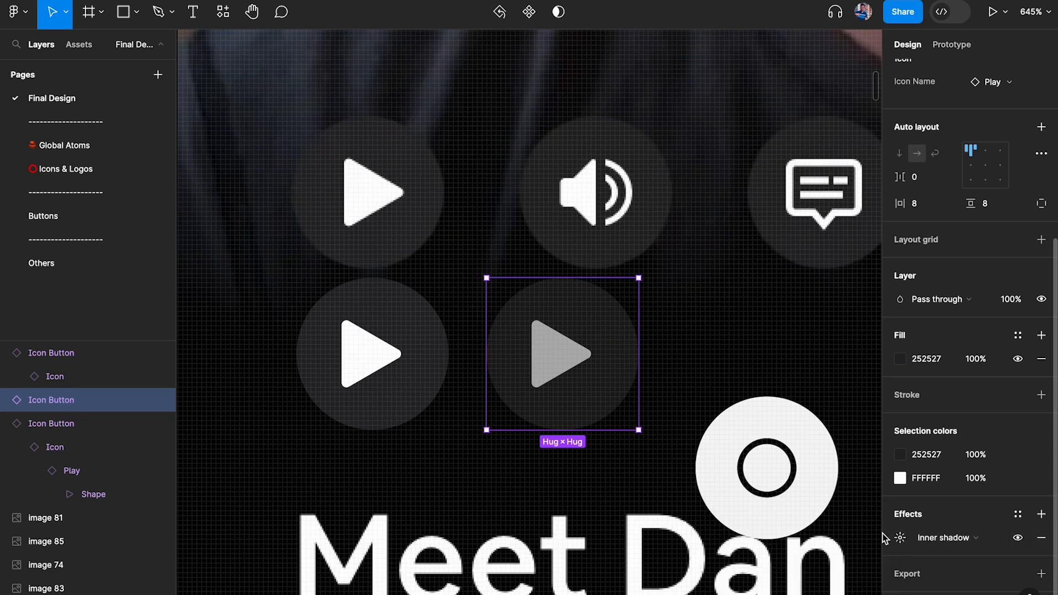
{"action": "left_click", "coordinate": [76, 219]}
{"action": "left_click", "coordinate": [524, 190]}
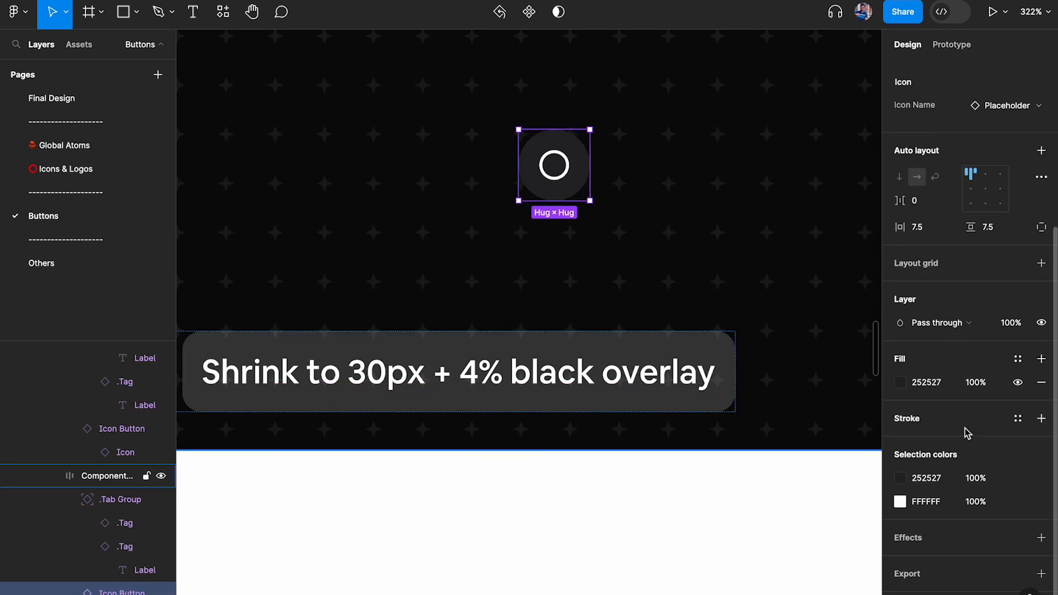
{"action": "key", "text": "ctrl+v"}
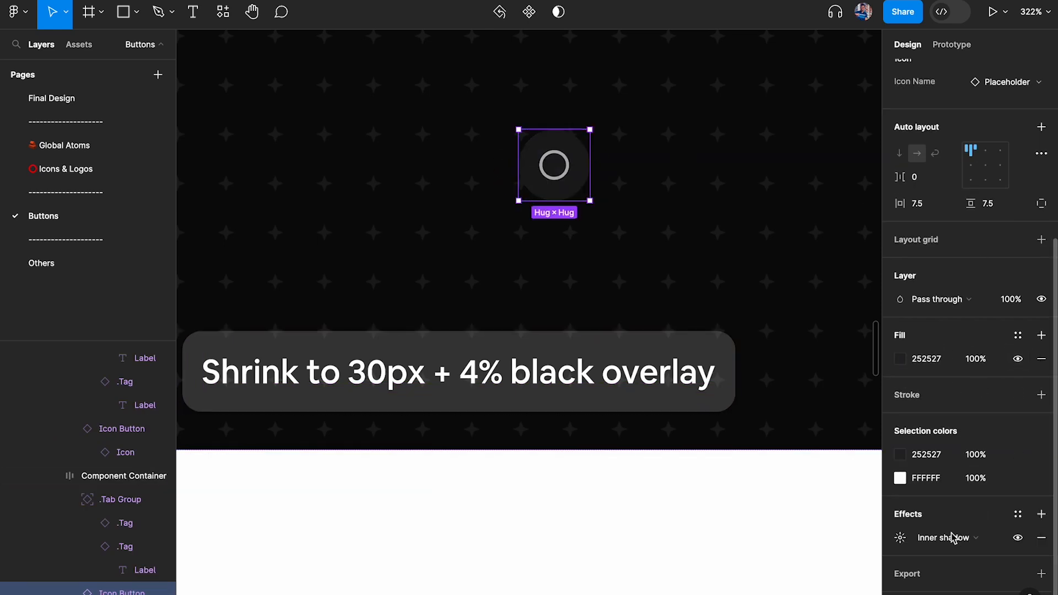
{"action": "left_click", "coordinate": [900, 538]}
{"action": "left_click_drag", "start_coordinate": [782, 516], "coordinate": [783, 438]}
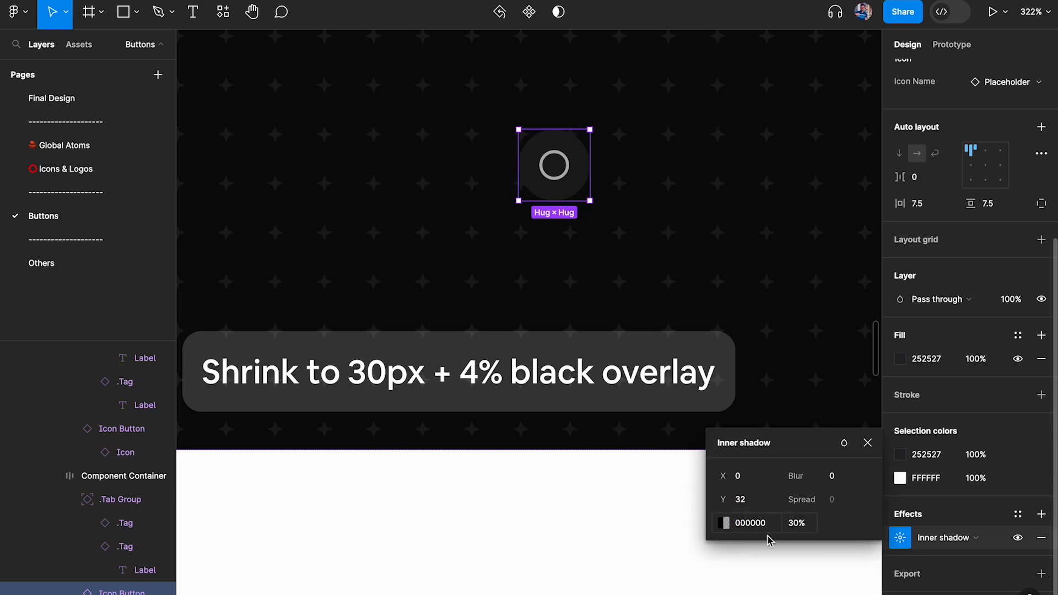
{"action": "left_click", "coordinate": [868, 442]}
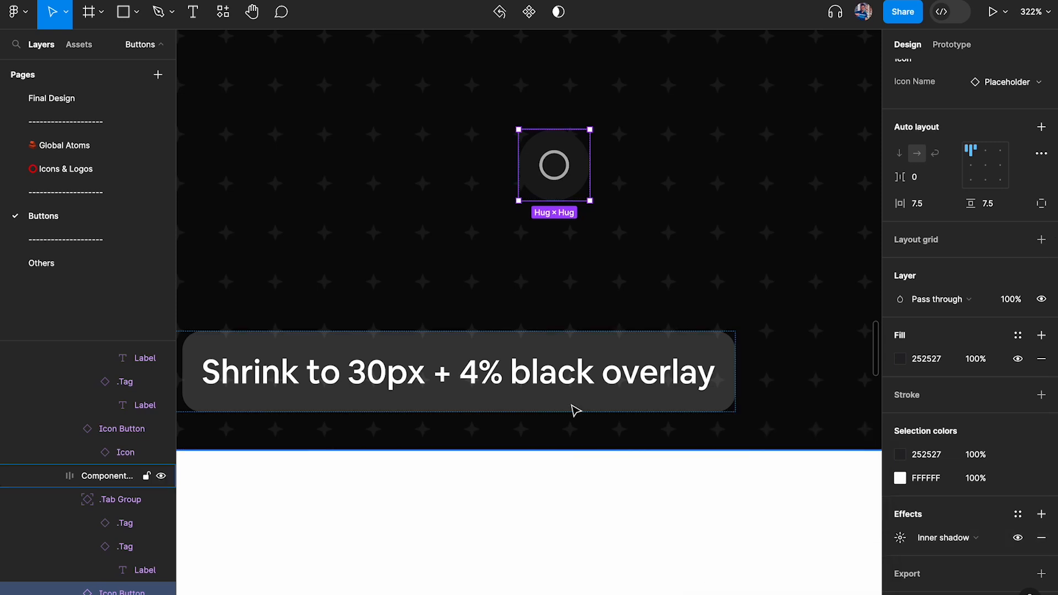
Change the dark card's description tag to read "Shrink to 30px + 30% black overlay"
{"action": "left_click", "coordinate": [480, 381]}
{"action": "double_click", "coordinate": [480, 380]}
{"action": "key", "text": "BackSpace"}
{"action": "type", "text": "30"}
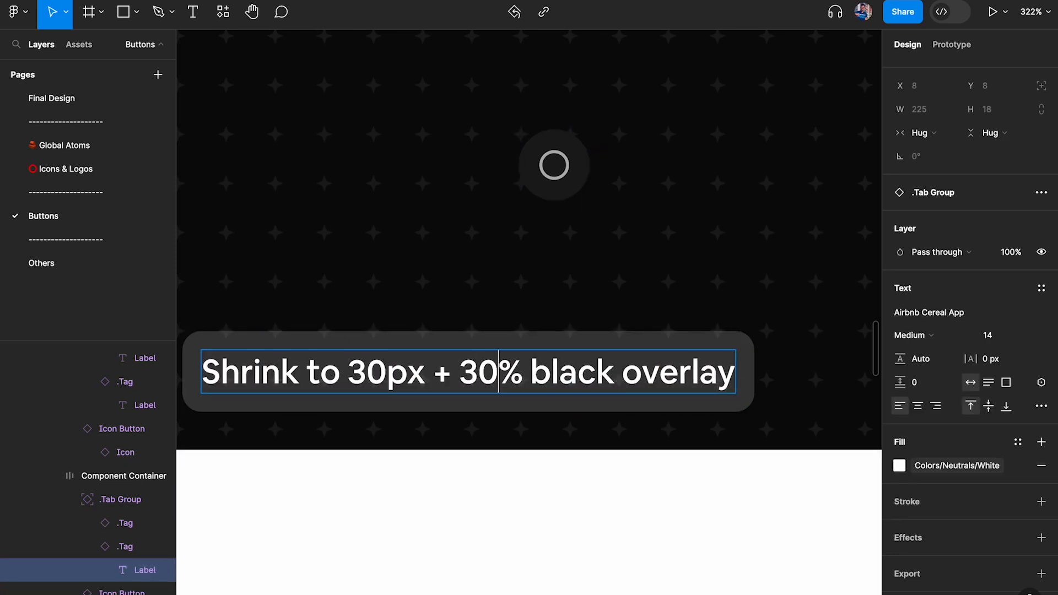
{"action": "scroll", "coordinate": [488, 402], "scroll_direction": "down", "scroll_amount": 10}
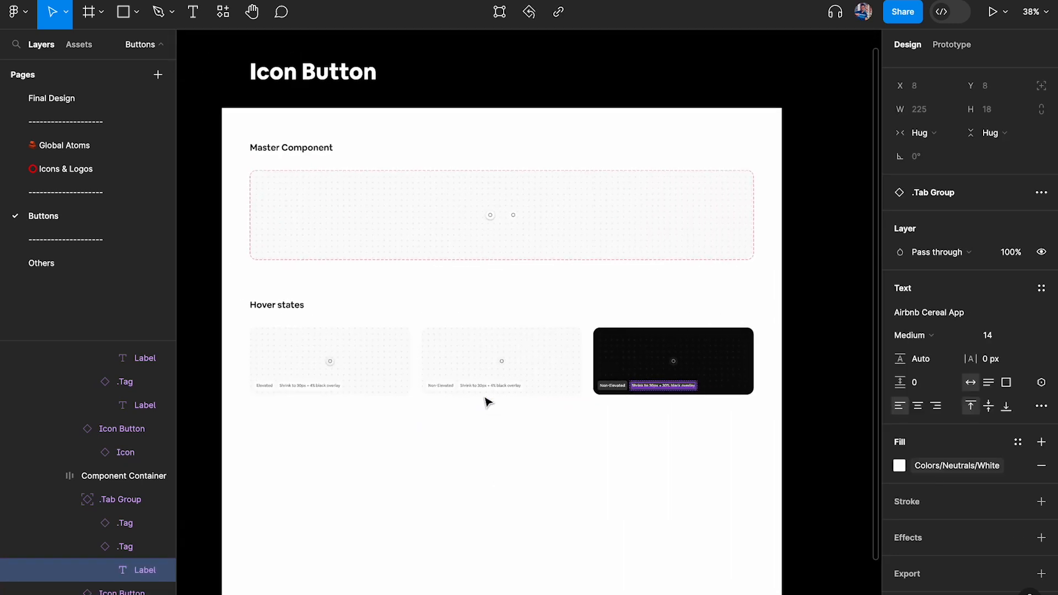
Examine the hover-state cards and the elevated icon button's settings in the first card
{"action": "scroll", "coordinate": [667, 371], "scroll_direction": "up", "scroll_amount": 3}
{"action": "left_click", "coordinate": [646, 357]}
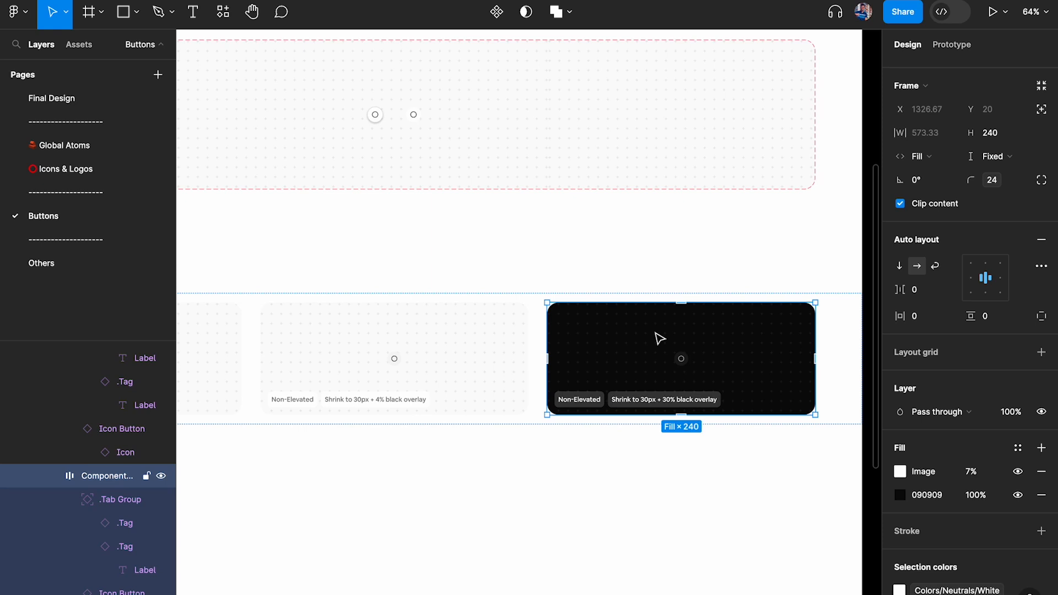
{"action": "scroll", "coordinate": [655, 333], "scroll_direction": "left", "scroll_amount": 6}
{"action": "scroll", "coordinate": [480, 364], "scroll_direction": "up", "scroll_amount": 5}
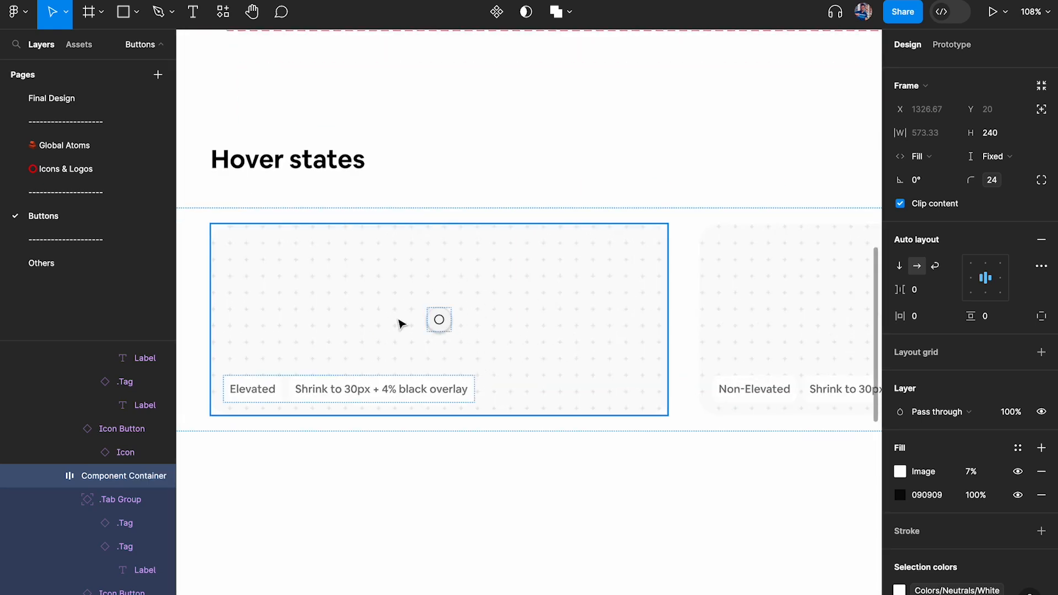
{"action": "scroll", "coordinate": [401, 323], "scroll_direction": "up", "scroll_amount": 5}
{"action": "left_click", "coordinate": [470, 319]}
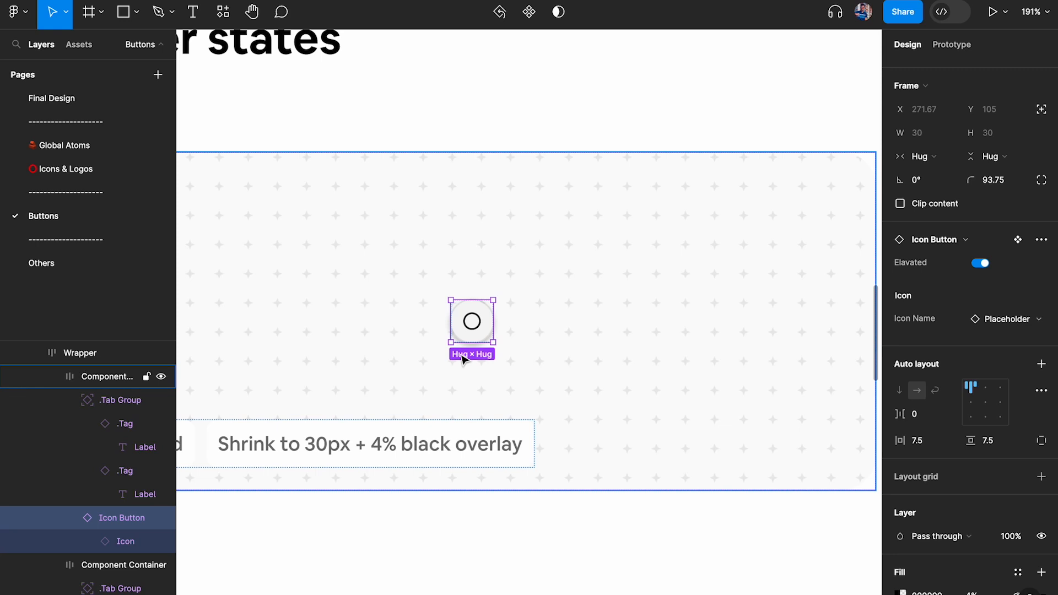
{"action": "scroll", "coordinate": [515, 300], "scroll_direction": "down", "scroll_amount": 5}
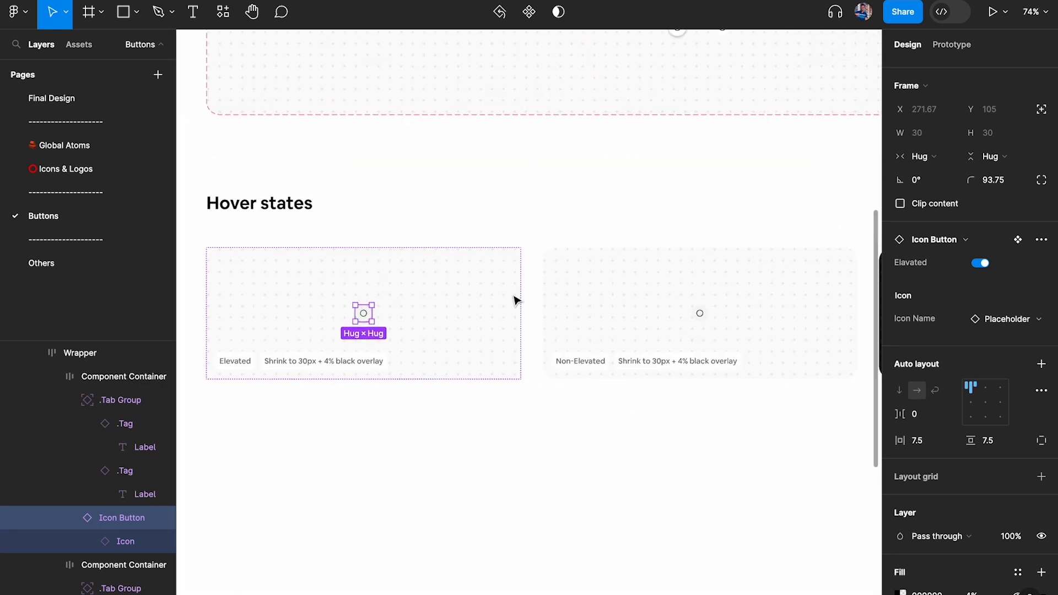
{"action": "scroll", "coordinate": [404, 335], "scroll_direction": "up", "scroll_amount": 3}
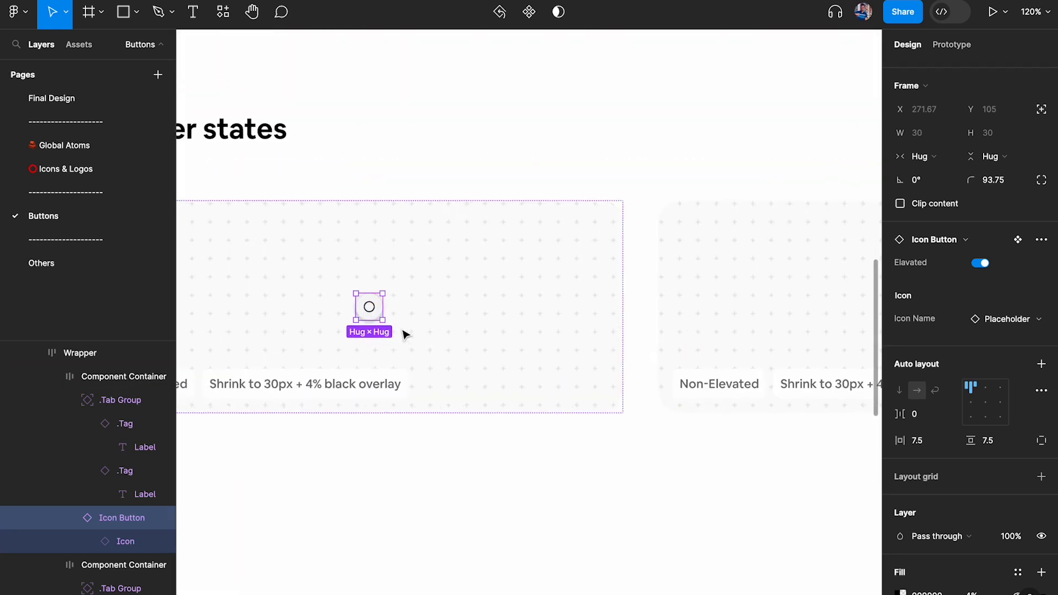
Examine the icon buttons on the reference app screens of the Final Design page
{"action": "left_click", "coordinate": [88, 99]}
{"action": "scroll", "coordinate": [513, 248], "scroll_direction": "down", "scroll_amount": 5}
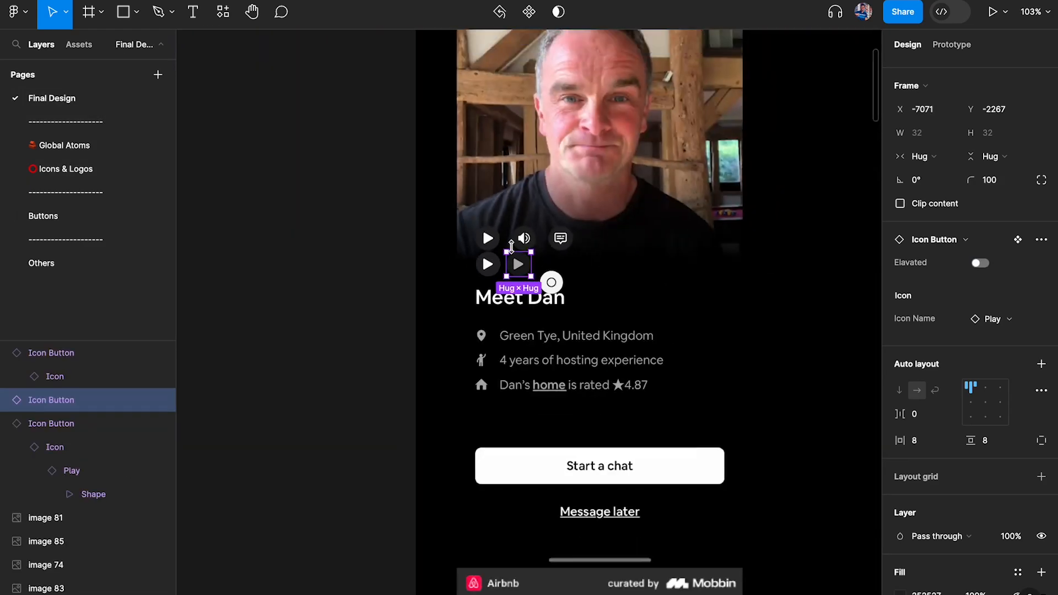
{"action": "scroll", "coordinate": [511, 247], "scroll_direction": "down", "scroll_amount": 5}
{"action": "scroll", "coordinate": [513, 251], "scroll_direction": "down", "scroll_amount": 6}
{"action": "scroll", "coordinate": [541, 415], "scroll_direction": "up", "scroll_amount": 4}
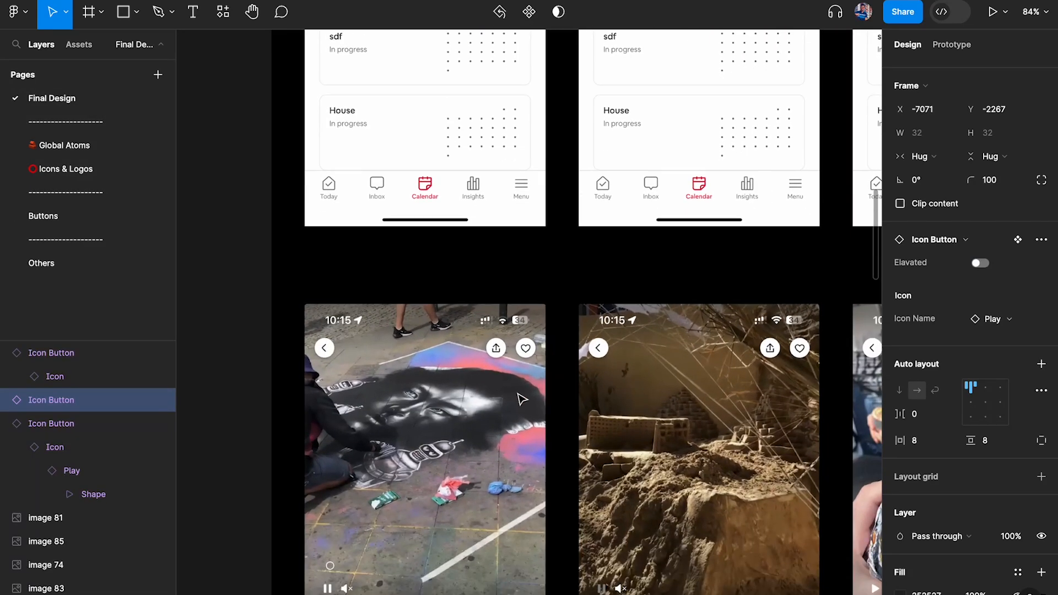
{"action": "left_click", "coordinate": [457, 423]}
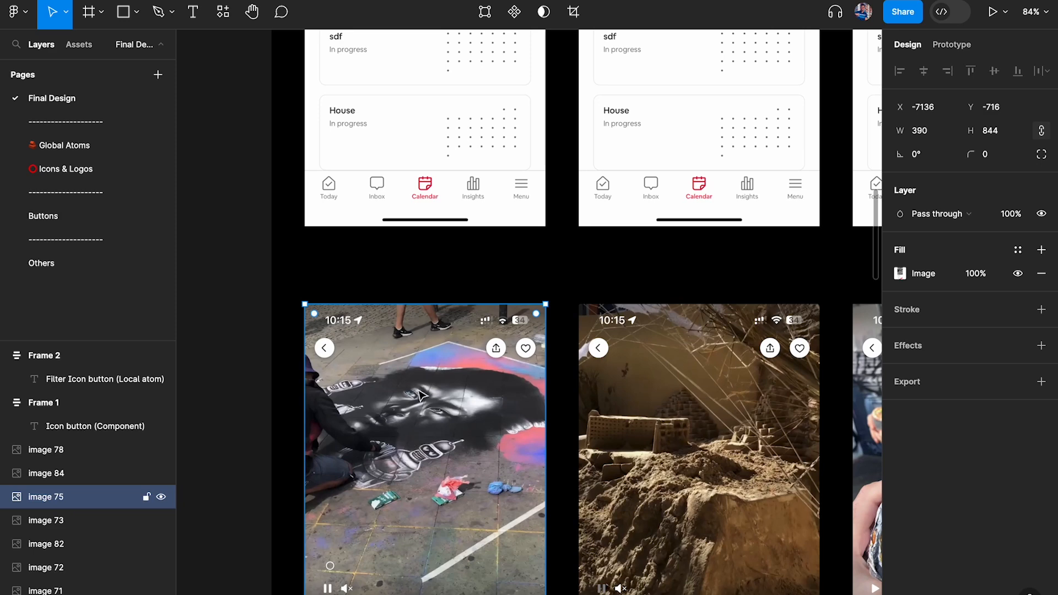
{"action": "scroll", "coordinate": [333, 354], "scroll_direction": "up", "scroll_amount": 5}
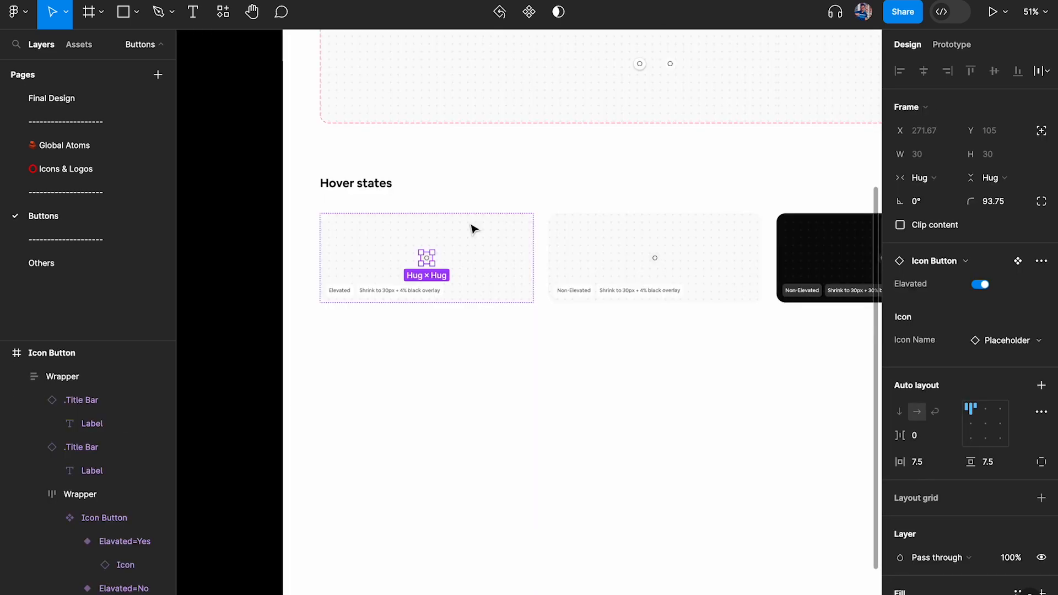
On the Buttons page, duplicate the Hover states title bar together with its row of cards
{"action": "scroll", "coordinate": [473, 229], "scroll_direction": "down", "scroll_amount": 3}
{"action": "scroll", "coordinate": [472, 229], "scroll_direction": "down", "scroll_amount": 1}
{"action": "scroll", "coordinate": [472, 230], "scroll_direction": "left", "scroll_amount": 1}
{"action": "scroll", "coordinate": [472, 229], "scroll_direction": "up", "scroll_amount": 1}
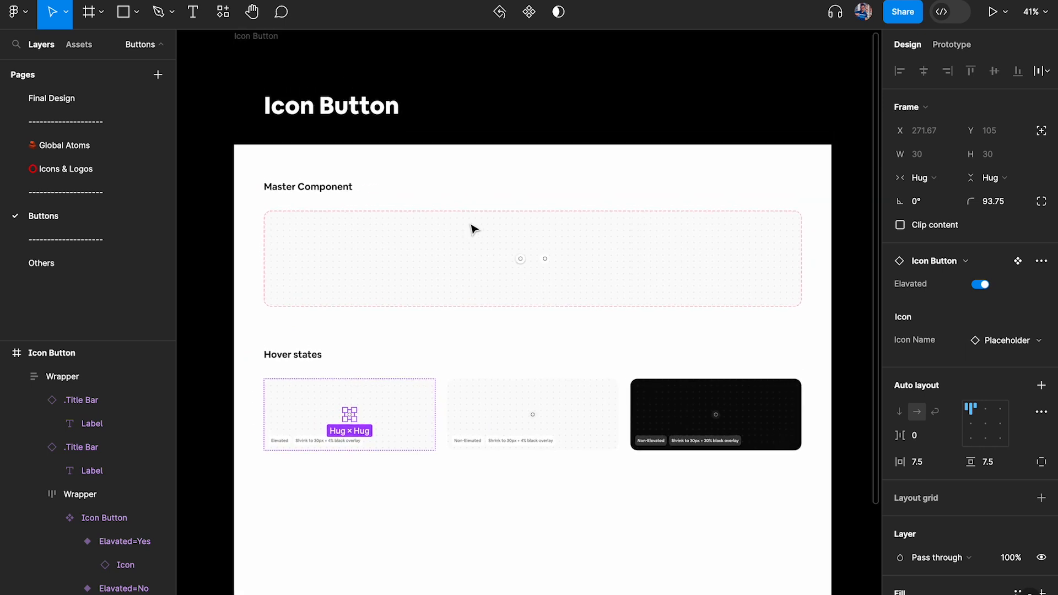
{"action": "scroll", "coordinate": [444, 368], "scroll_direction": "up", "scroll_amount": 1}
{"action": "left_click", "coordinate": [435, 348]}
{"action": "scroll", "coordinate": [432, 340], "scroll_direction": "down", "scroll_amount": 2}
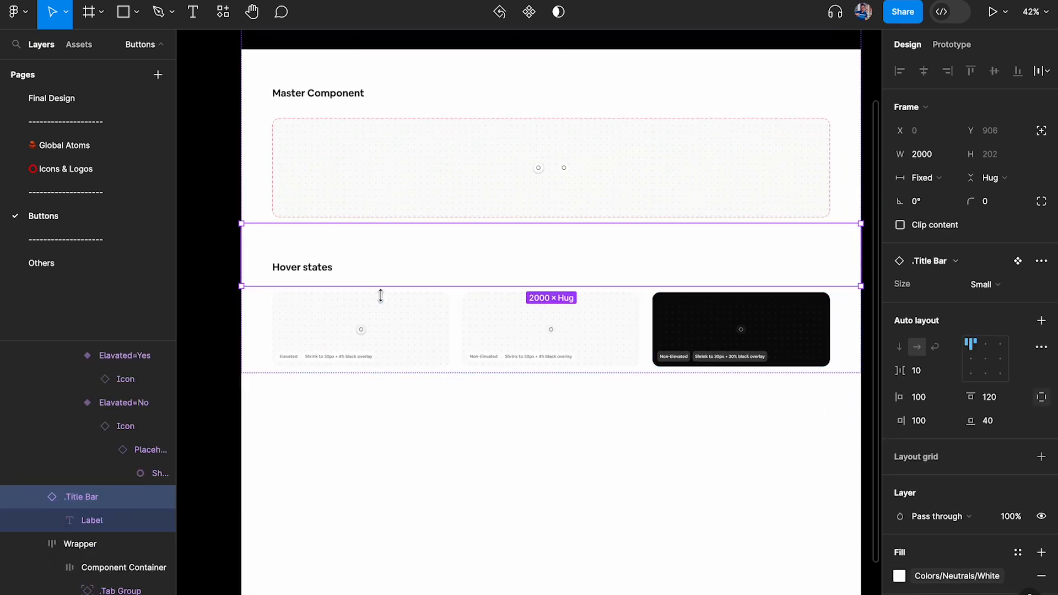
{"action": "left_click", "coordinate": [396, 326], "text": "shift"}
{"action": "key", "text": "ctrl+d"}
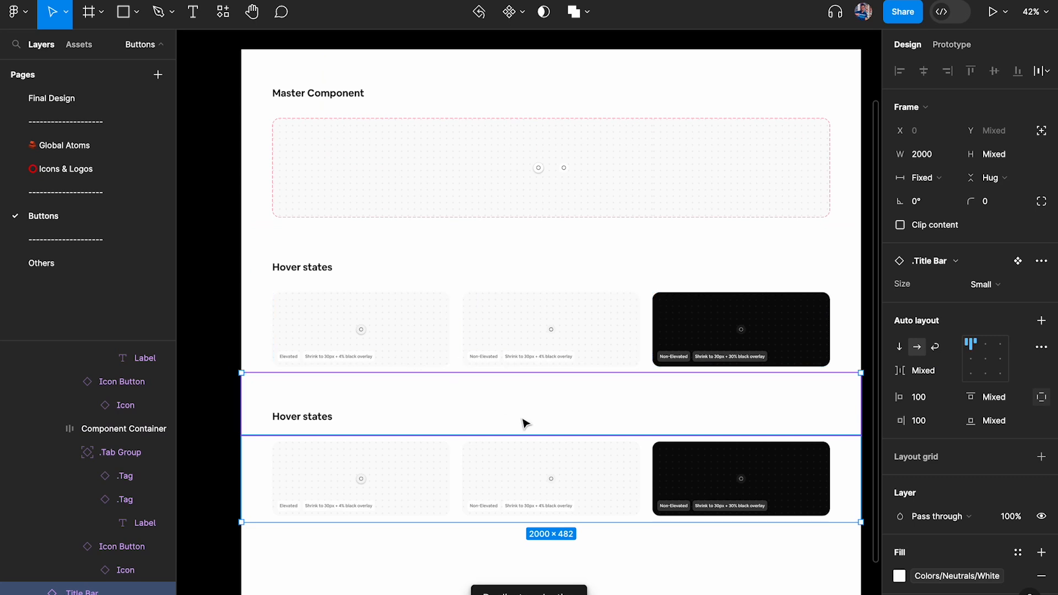
Delete the dark card from the duplicated row
{"action": "left_click", "coordinate": [639, 470]}
{"action": "left_click", "coordinate": [653, 470]}
{"action": "key", "text": "Delete"}
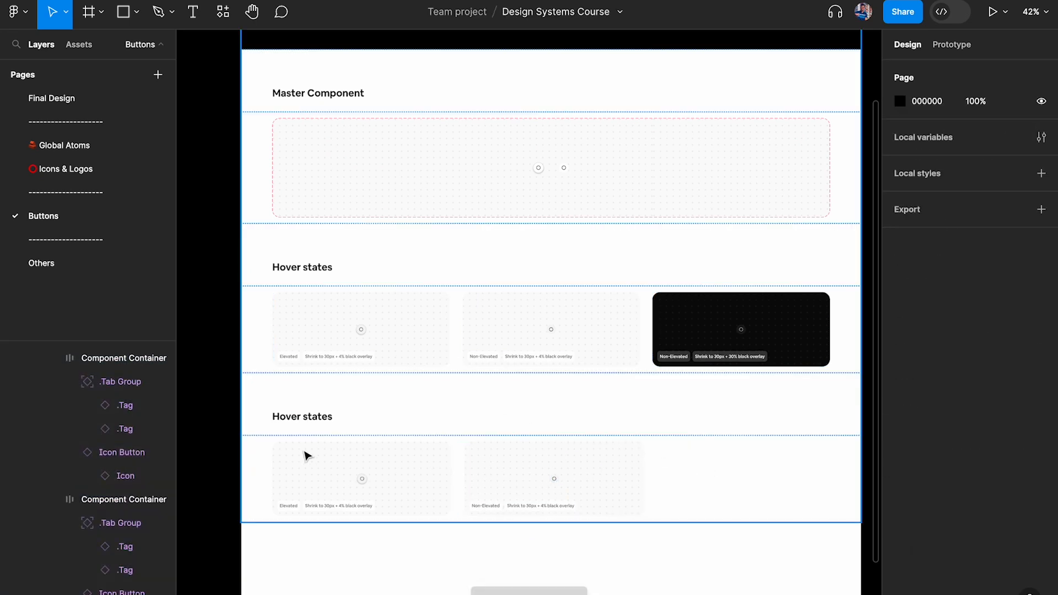
Change the duplicated section's title to "Varaints"
{"action": "scroll", "coordinate": [307, 456], "scroll_direction": "up", "scroll_amount": 4}
{"action": "scroll", "coordinate": [317, 356], "scroll_direction": "up", "scroll_amount": 2}
{"action": "double_click", "coordinate": [321, 354]}
{"action": "type", "text": "Va"}
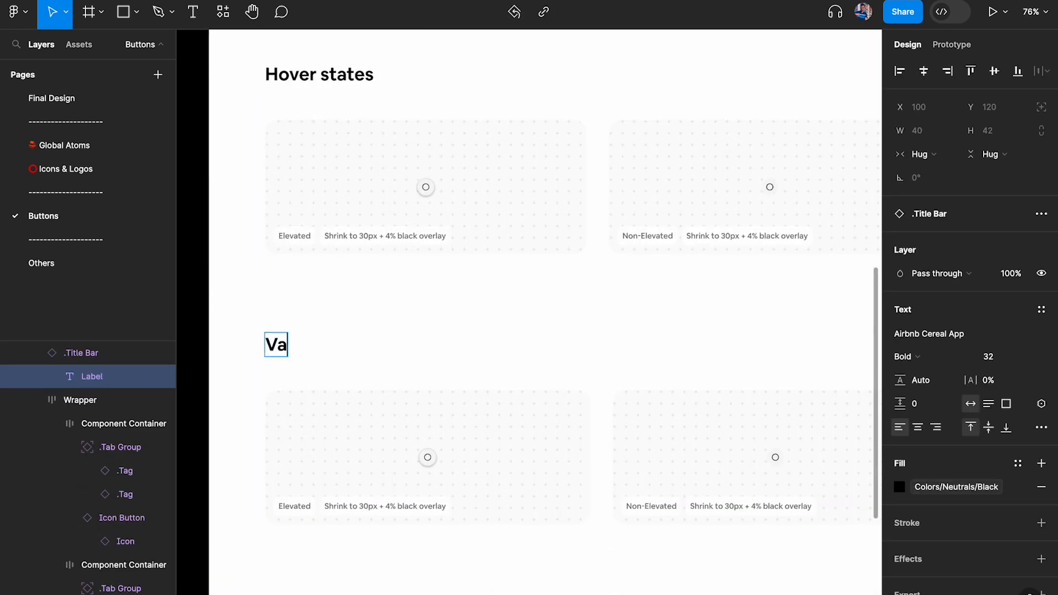
{"action": "type", "text": "raints"}
{"action": "key", "text": "Escape"}
Reset all changes on the icon button in the first Varaints card and turn off the card's extra tag
{"action": "scroll", "coordinate": [494, 434], "scroll_direction": "down", "scroll_amount": 2}
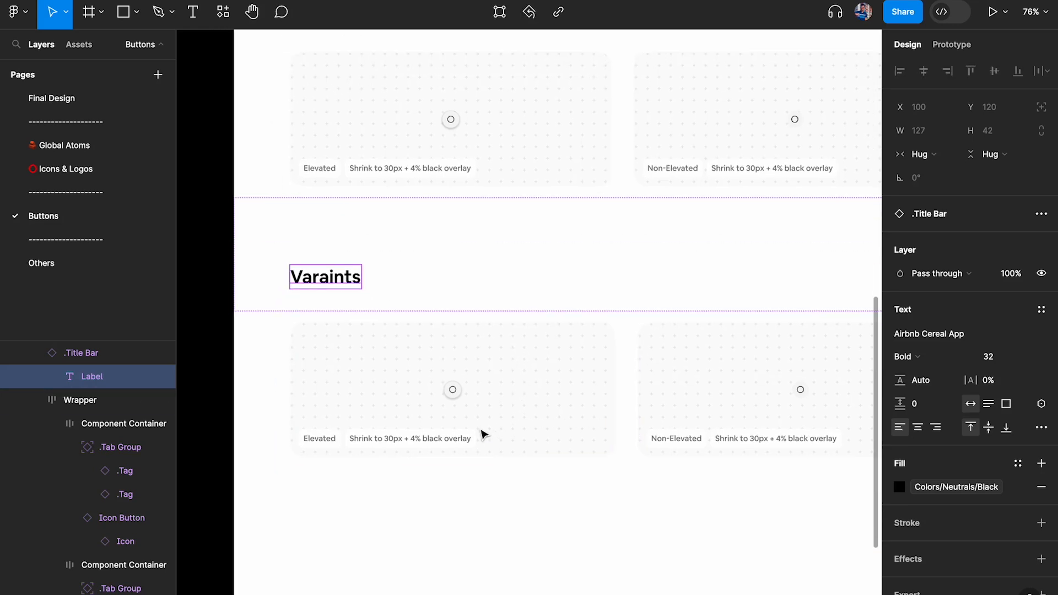
{"action": "scroll", "coordinate": [445, 441], "scroll_direction": "up", "scroll_amount": 4}
{"action": "left_click", "coordinate": [445, 451]}
{"action": "right_click", "coordinate": [458, 377]}
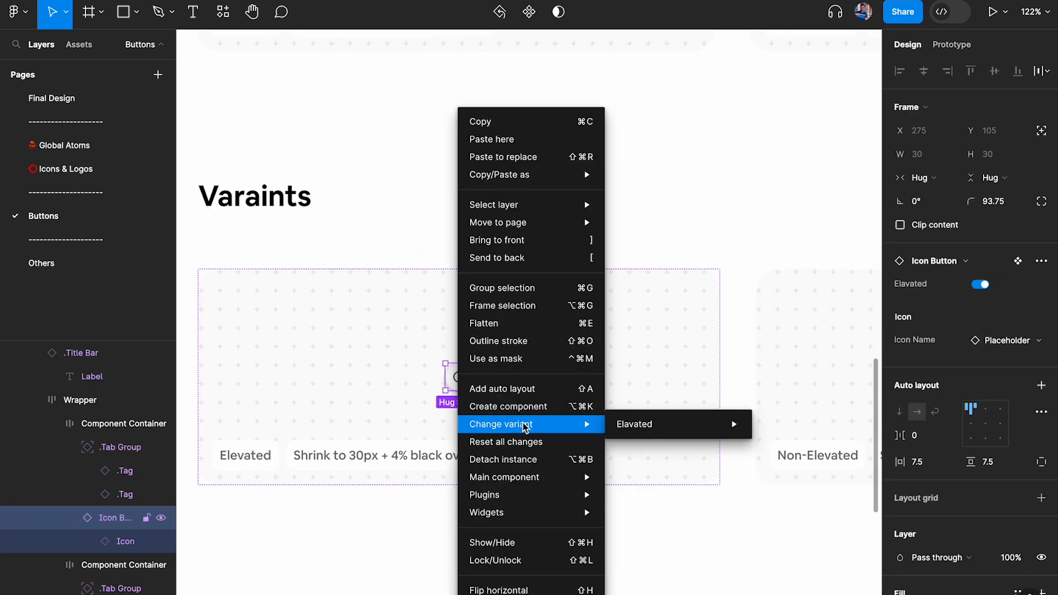
{"action": "left_click", "coordinate": [520, 443]}
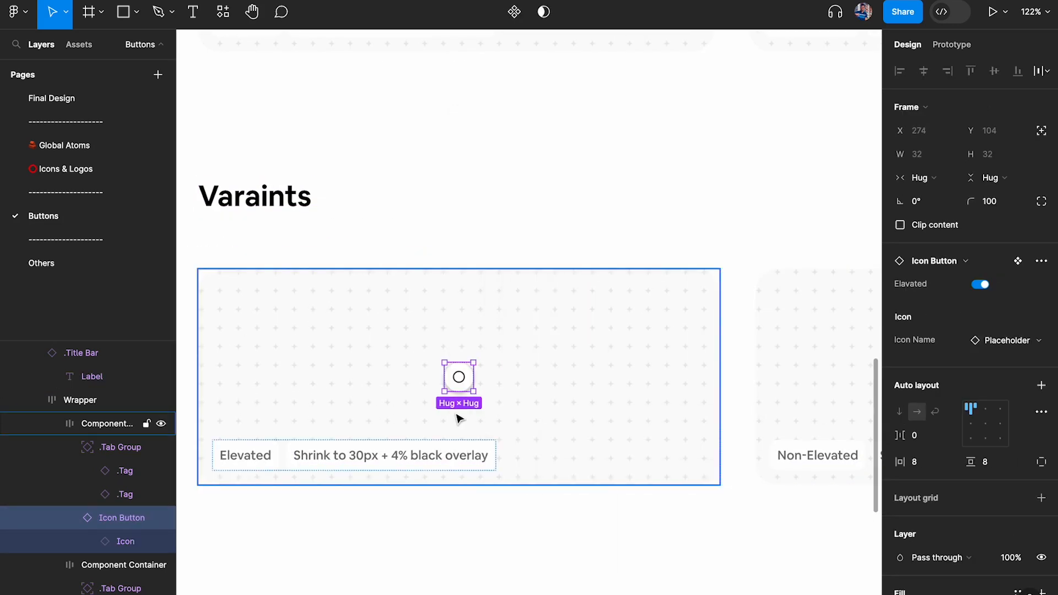
{"action": "left_click", "coordinate": [313, 457]}
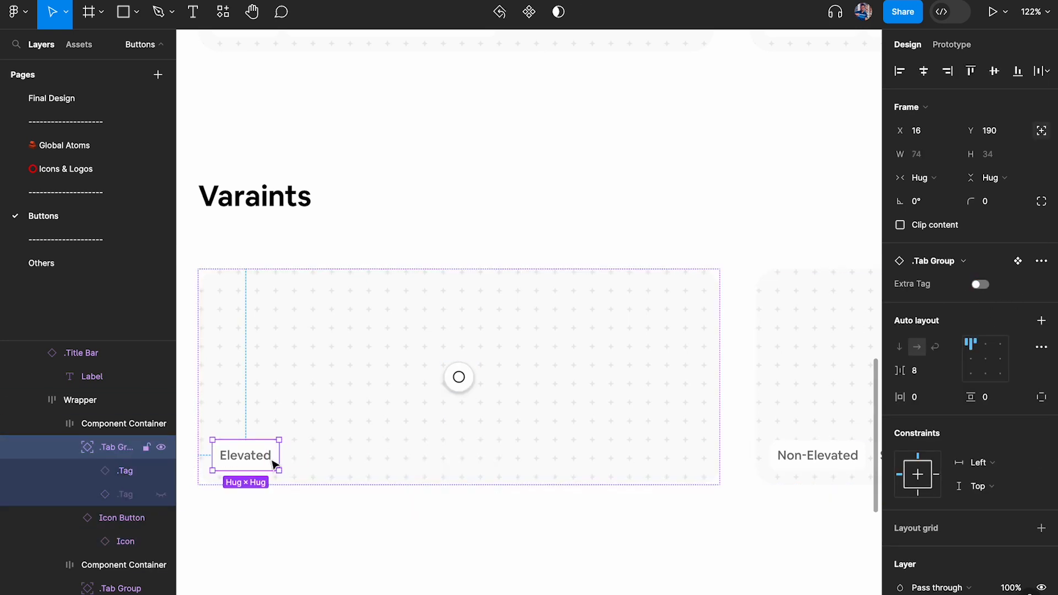
Delete the non-elevated card from the Varaints row
{"action": "scroll", "coordinate": [269, 459], "scroll_direction": "right", "scroll_amount": 3}
{"action": "scroll", "coordinate": [270, 459], "scroll_direction": "down", "scroll_amount": 3}
{"action": "left_click", "coordinate": [550, 398]}
{"action": "key", "text": "Delete"}
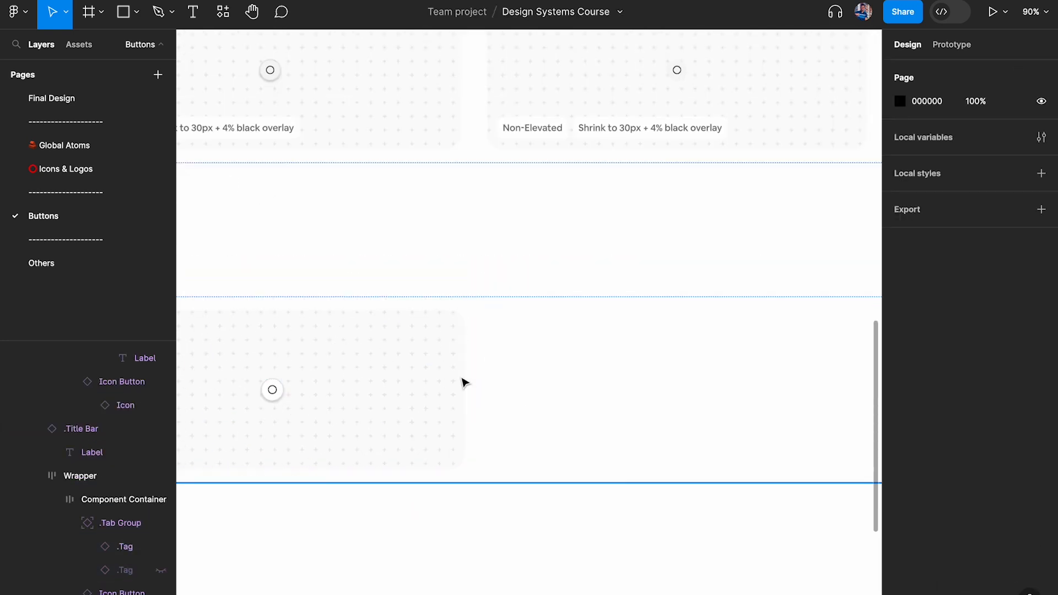
Duplicate the Elevated card within the Varaints row
{"action": "left_click", "coordinate": [379, 380]}
{"action": "left_click", "coordinate": [496, 373]}
{"action": "left_click", "coordinate": [78, 479]}
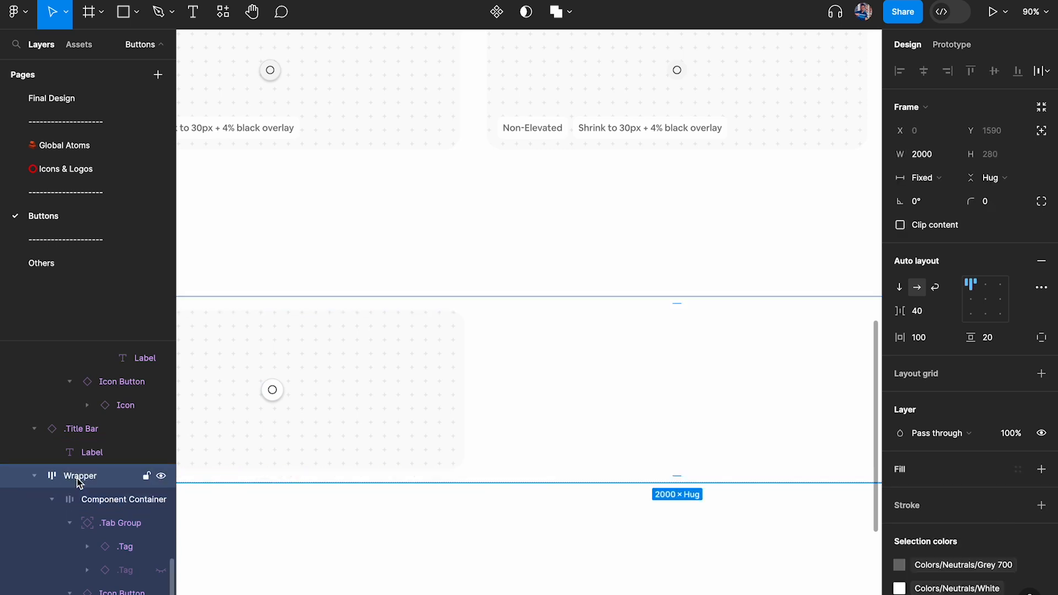
{"action": "double_click", "coordinate": [357, 382]}
{"action": "key", "text": "super+d"}
{"action": "scroll", "coordinate": [592, 377], "scroll_direction": "right", "scroll_amount": 3}
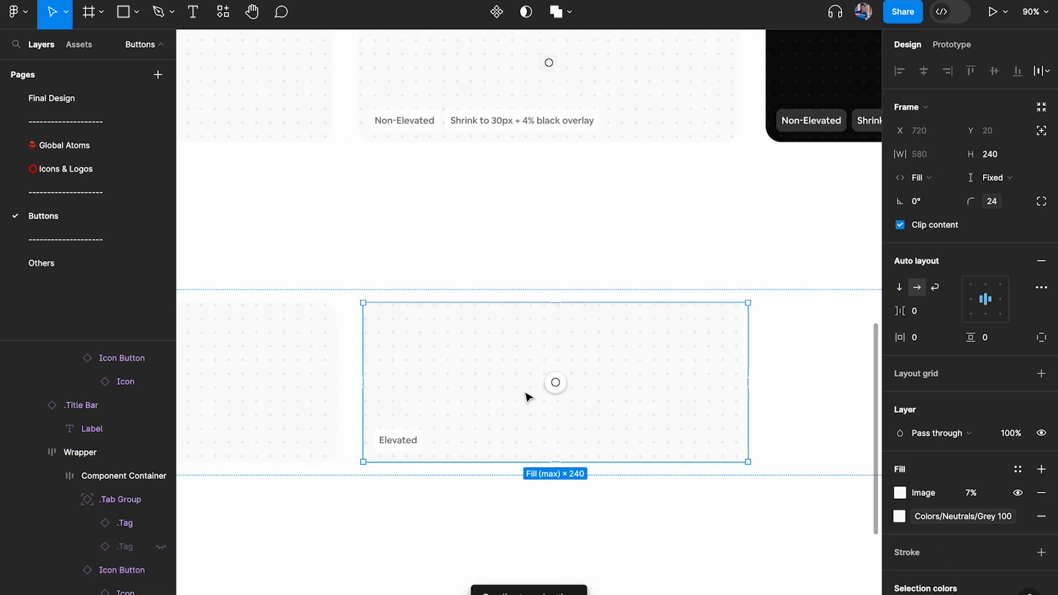
Turn off elevation for the icon button in the second Varaints card and change its tag to "Non-Elevated"
{"action": "left_click", "coordinate": [555, 382]}
{"action": "left_click", "coordinate": [980, 284]}
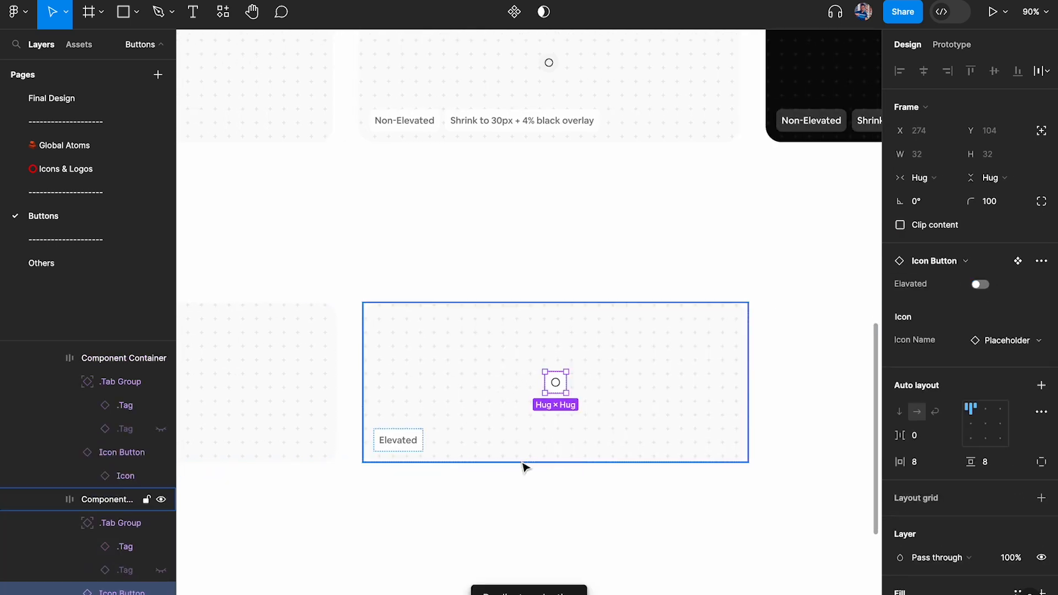
{"action": "scroll", "coordinate": [524, 465], "scroll_direction": "up", "scroll_amount": 3}
{"action": "left_click", "coordinate": [327, 438]}
{"action": "double_click", "coordinate": [328, 438]}
{"action": "key", "text": "Left"}
{"action": "type", "text": "Non"}
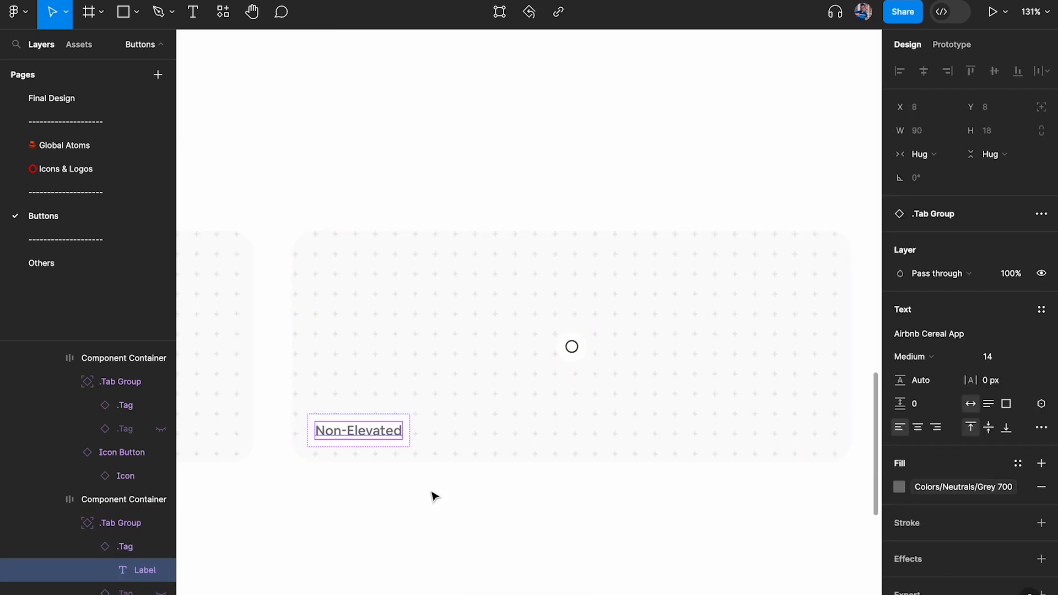
{"action": "left_click", "coordinate": [434, 496]}
Duplicate the Non-Elevated card to make a third card in the Varaints row
{"action": "scroll", "coordinate": [434, 496], "scroll_direction": "down", "scroll_amount": 3}
{"action": "left_click", "coordinate": [445, 365]}
{"action": "scroll", "coordinate": [445, 364], "scroll_direction": "right", "scroll_amount": 2}
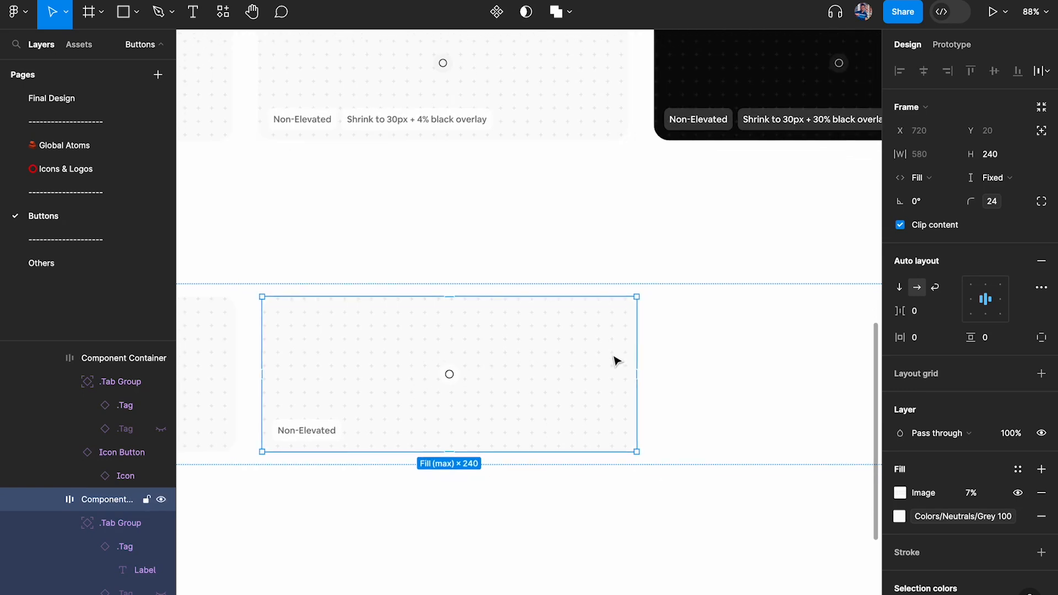
{"action": "scroll", "coordinate": [617, 361], "scroll_direction": "right", "scroll_amount": 1}
{"action": "key", "text": "ctrl+d"}
{"action": "scroll", "coordinate": [617, 361], "scroll_direction": "right", "scroll_amount": 3}
Remove the background fill from the icon button in the third Varaints card
{"action": "scroll", "coordinate": [674, 370], "scroll_direction": "up", "scroll_amount": 5}
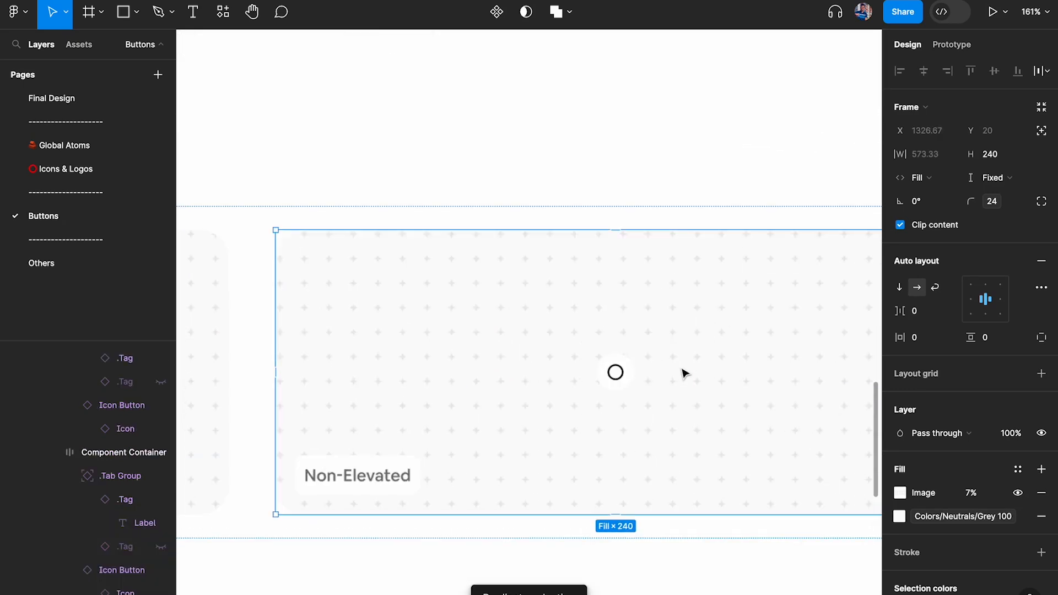
{"action": "scroll", "coordinate": [961, 378], "scroll_direction": "down", "scroll_amount": 1}
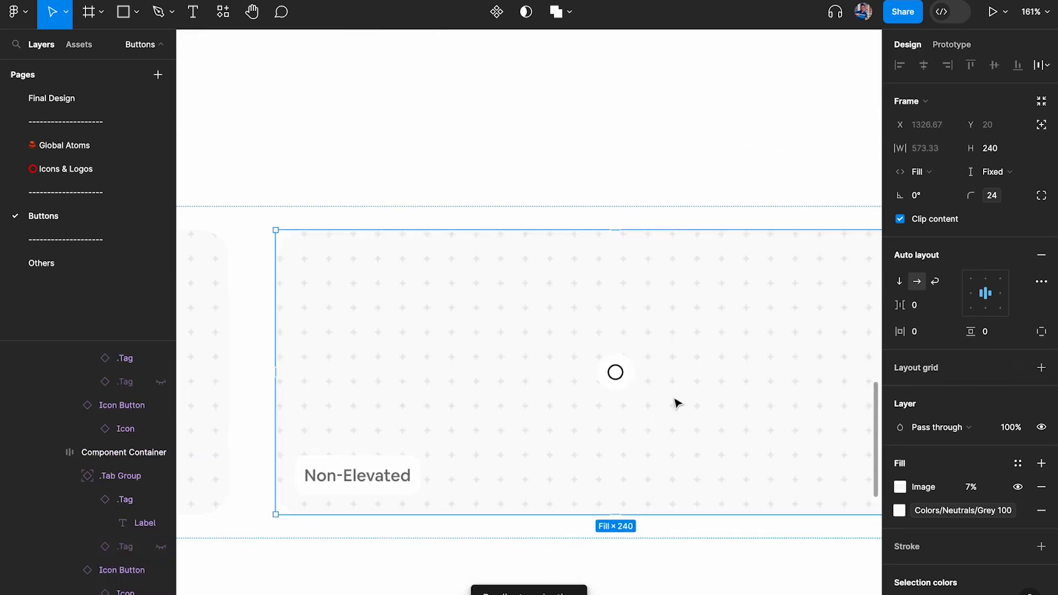
{"action": "left_click", "coordinate": [636, 372]}
{"action": "scroll", "coordinate": [1053, 453], "scroll_direction": "down", "scroll_amount": 3}
{"action": "left_click", "coordinate": [1042, 382]}
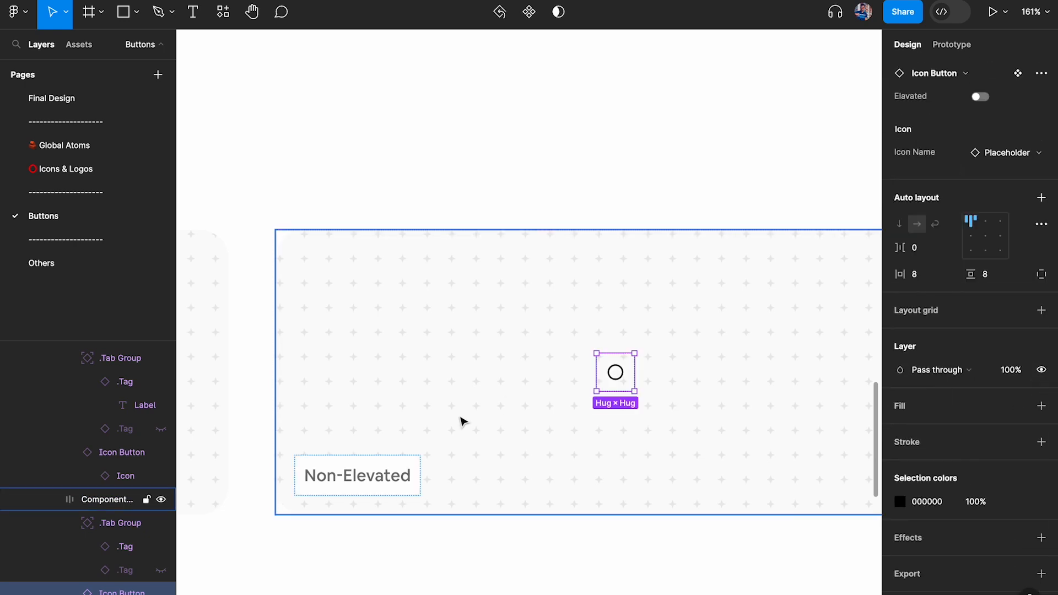
Change the third Varaints card's tag to "No background"
{"action": "double_click", "coordinate": [390, 479], "text": "super"}
{"action": "type", "text": "nd"}
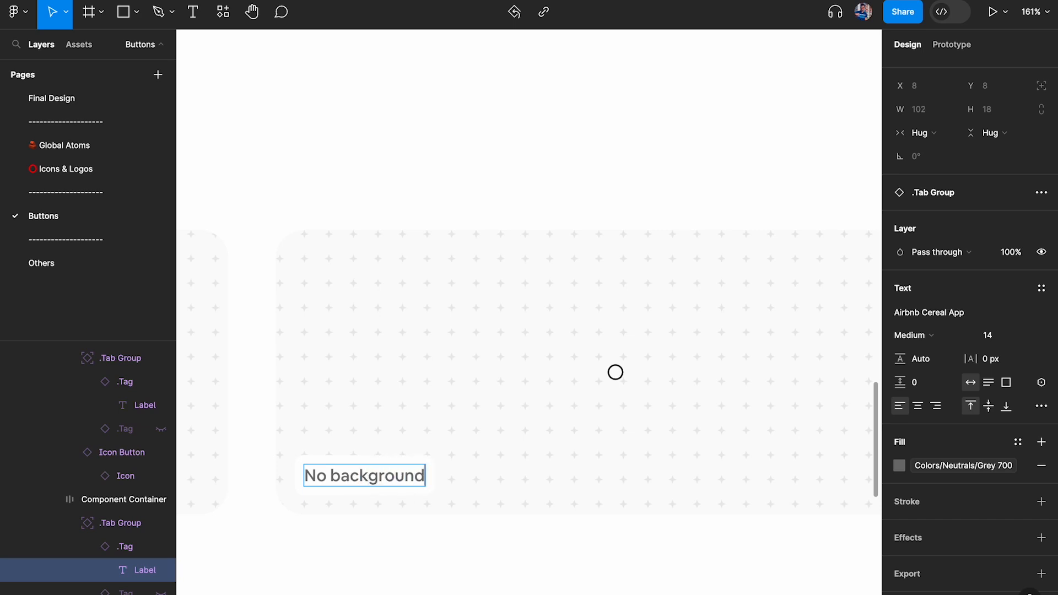
{"action": "left_click", "coordinate": [503, 391]}
Examine the Icon Button page, comparing the master component with the Non-Elevated and No background variant cards
{"action": "scroll", "coordinate": [504, 392], "scroll_direction": "down", "scroll_amount": 3}
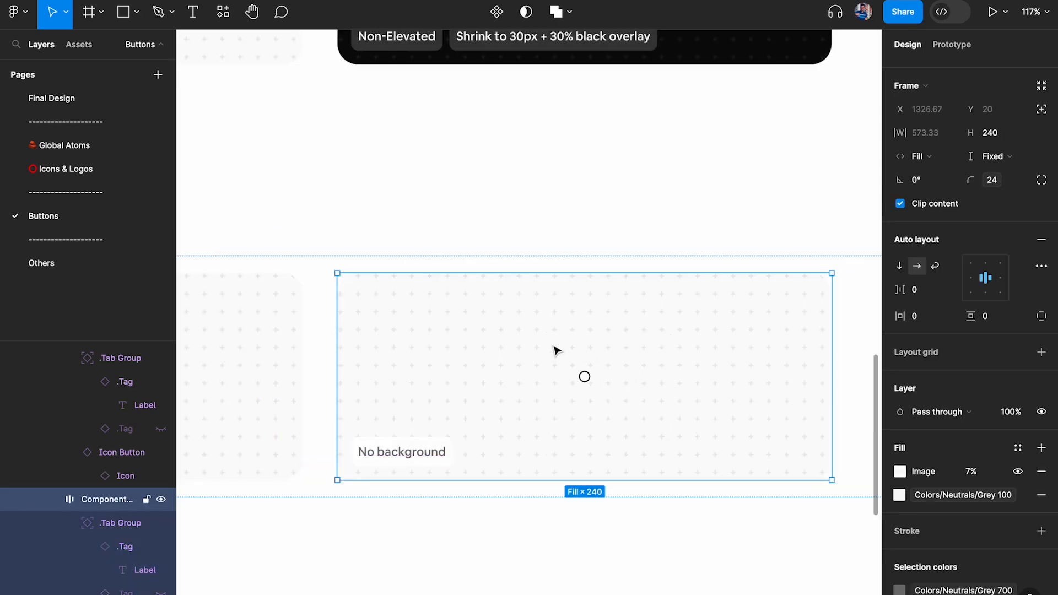
{"action": "scroll", "coordinate": [592, 376], "scroll_direction": "down", "scroll_amount": 8}
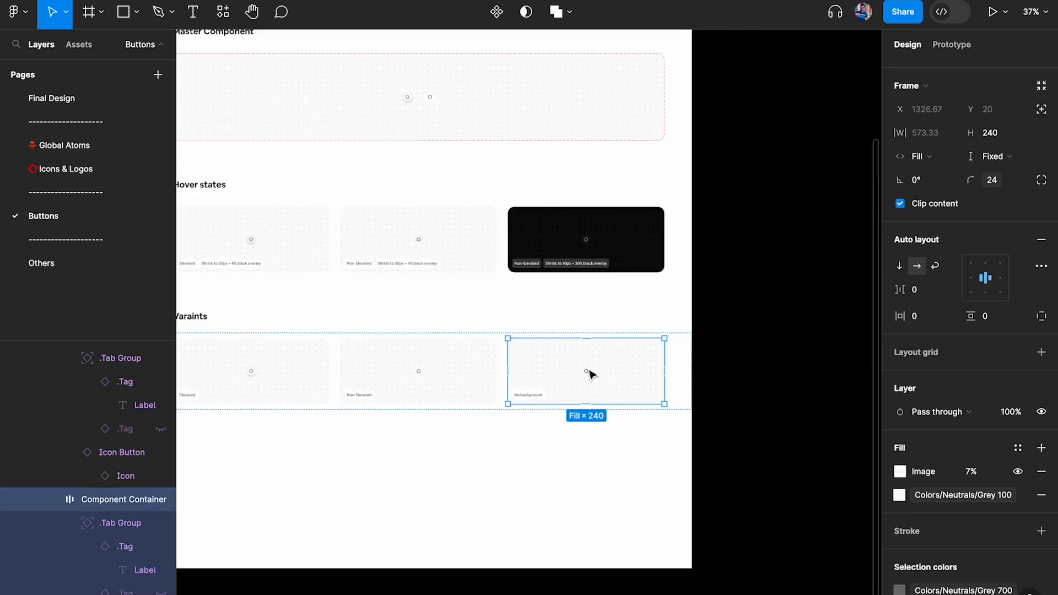
{"action": "scroll", "coordinate": [591, 374], "scroll_direction": "up", "scroll_amount": 5}
{"action": "scroll", "coordinate": [591, 374], "scroll_direction": "left", "scroll_amount": 3}
{"action": "scroll", "coordinate": [421, 401], "scroll_direction": "up", "scroll_amount": 5}
{"action": "scroll", "coordinate": [794, 394], "scroll_direction": "down", "scroll_amount": 1}
{"action": "scroll", "coordinate": [843, 429], "scroll_direction": "right", "scroll_amount": 2}
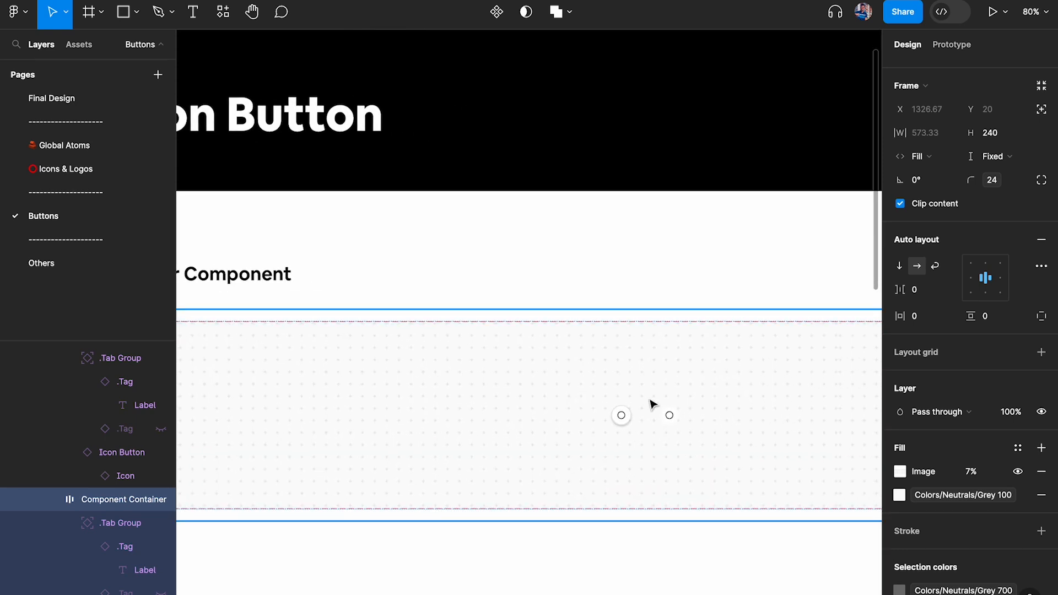
{"action": "scroll", "coordinate": [675, 410], "scroll_direction": "down", "scroll_amount": 5}
{"action": "scroll", "coordinate": [614, 427], "scroll_direction": "down", "scroll_amount": 10}
{"action": "scroll", "coordinate": [586, 199], "scroll_direction": "up", "scroll_amount": 8}
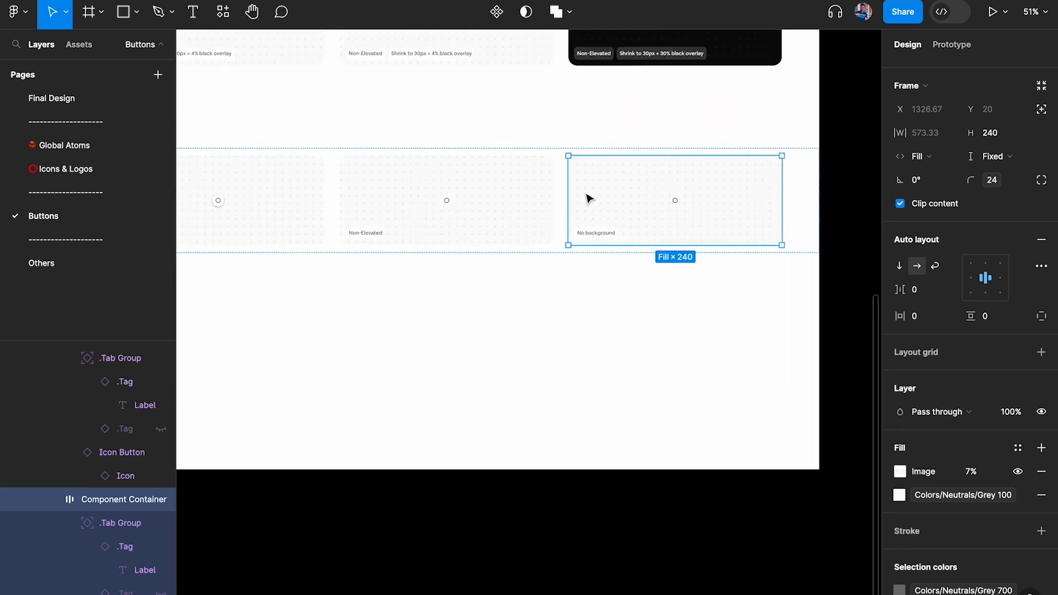
{"action": "left_click", "coordinate": [477, 255]}
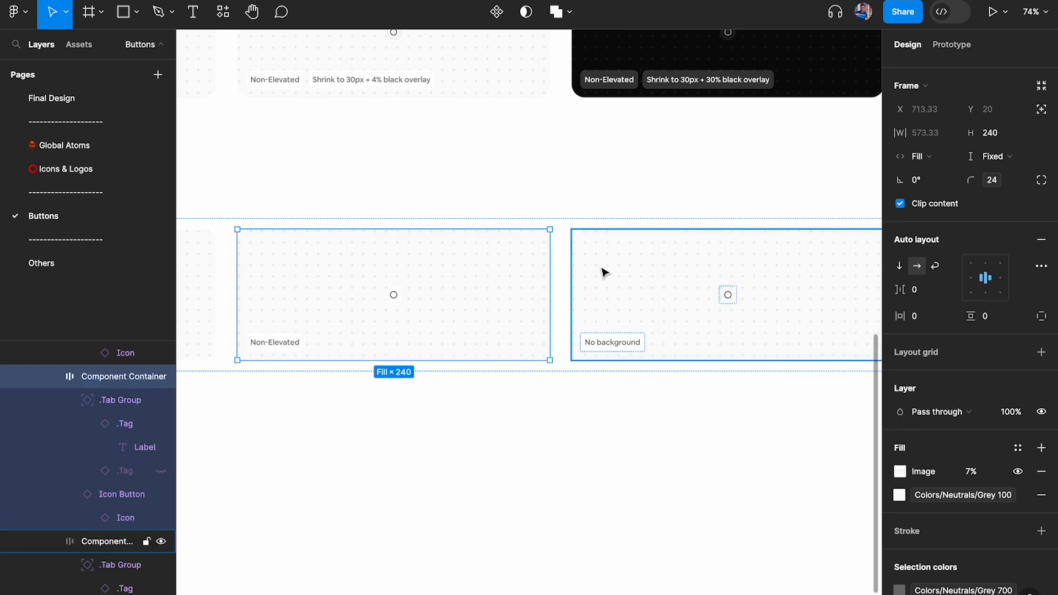
{"action": "left_click", "coordinate": [626, 285]}
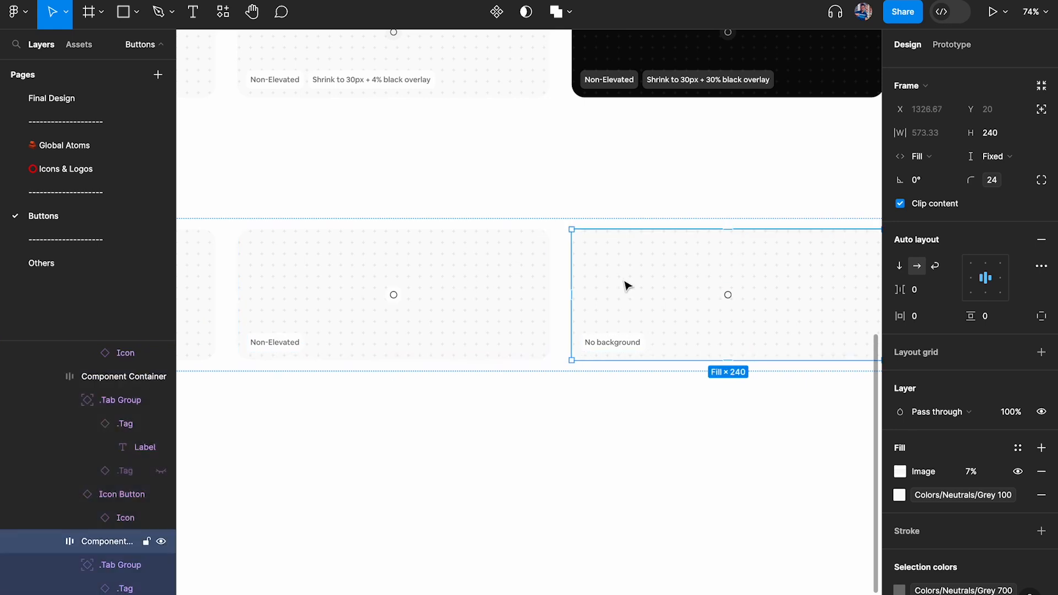
{"action": "scroll", "coordinate": [629, 350], "scroll_direction": "up", "scroll_amount": 3}
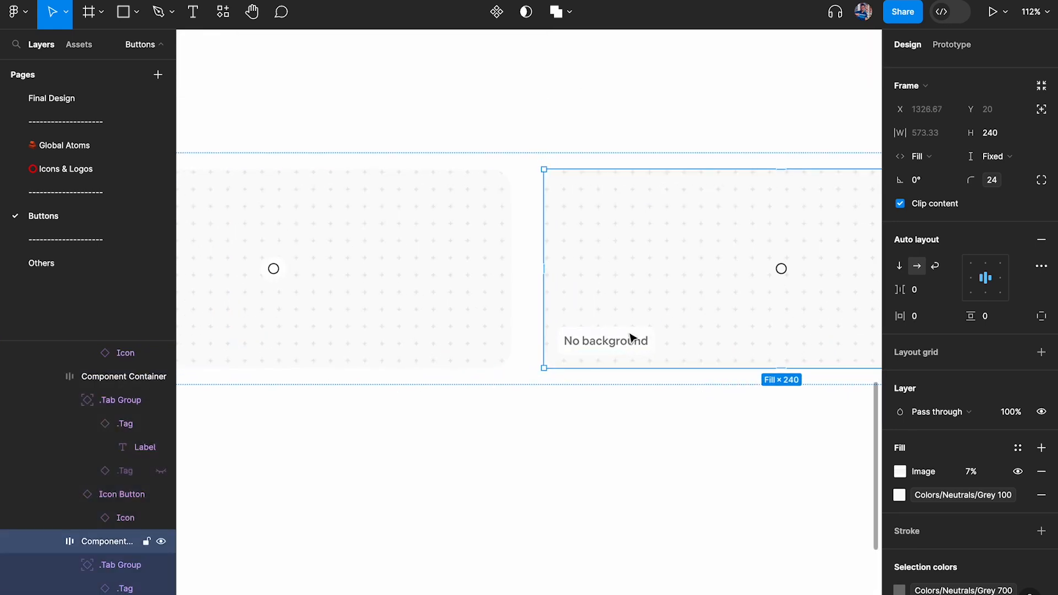
Show the second tag on the third Varaints card and set its text to "No background"
{"action": "double_click", "coordinate": [632, 339]}
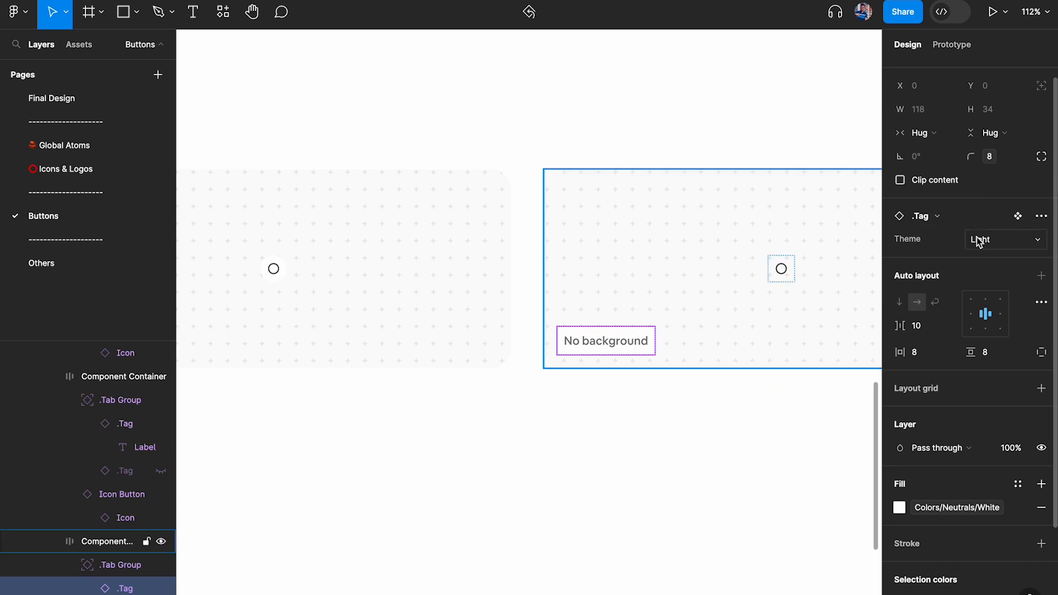
{"action": "key", "text": "shift+Return"}
{"action": "left_click", "coordinate": [980, 262]}
{"action": "left_click", "coordinate": [605, 347], "text": "super"}
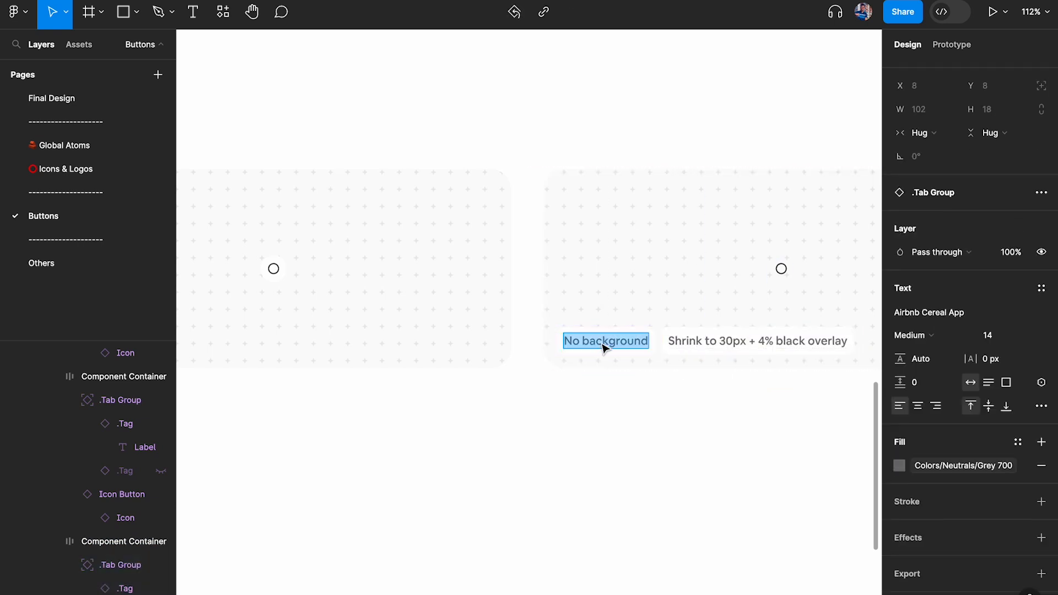
{"action": "double_click", "coordinate": [625, 344]}
{"action": "key", "text": "super+c"}
{"action": "double_click", "coordinate": [723, 341]}
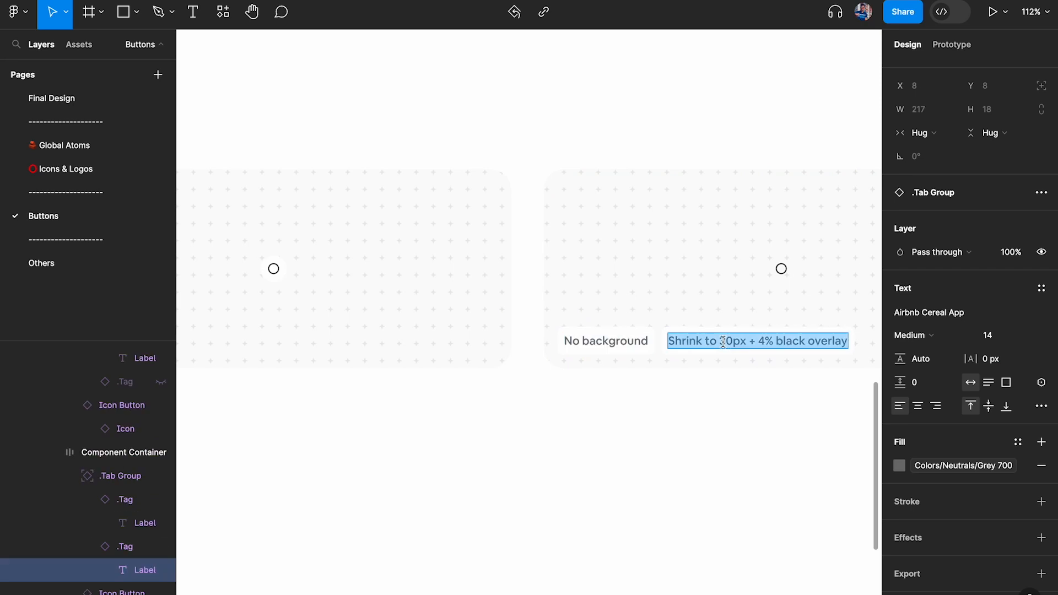
{"action": "key", "text": "super+v"}
Change the first tag on the third Varaints card to "Non-Elevated"
{"action": "double_click", "coordinate": [604, 343]}
{"action": "scroll", "coordinate": [604, 344], "scroll_direction": "down", "scroll_amount": 2}
{"action": "scroll", "coordinate": [607, 350], "scroll_direction": "left", "scroll_amount": 2}
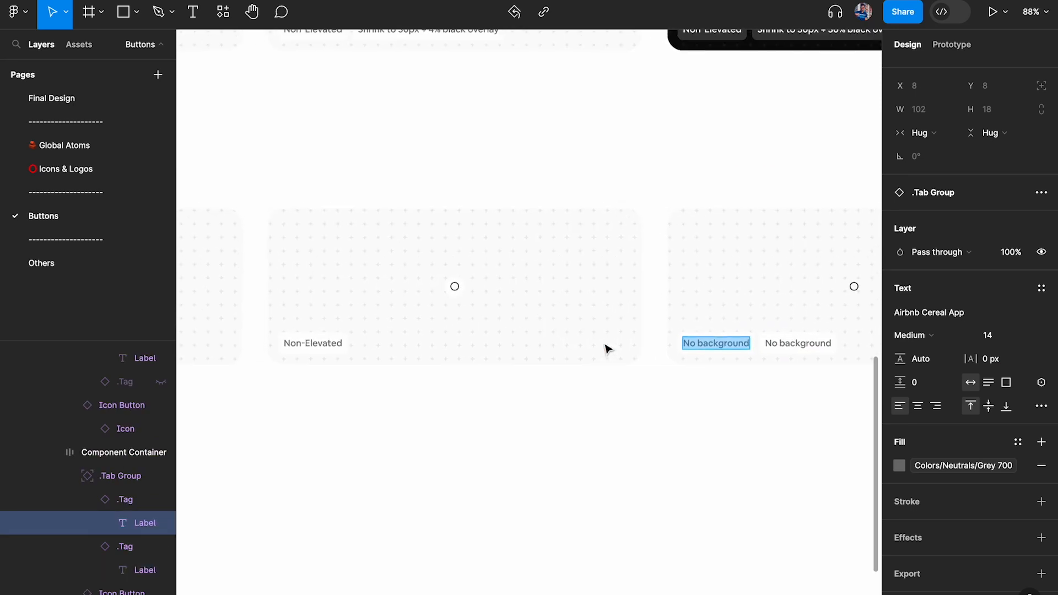
{"action": "type", "text": "Non0"}
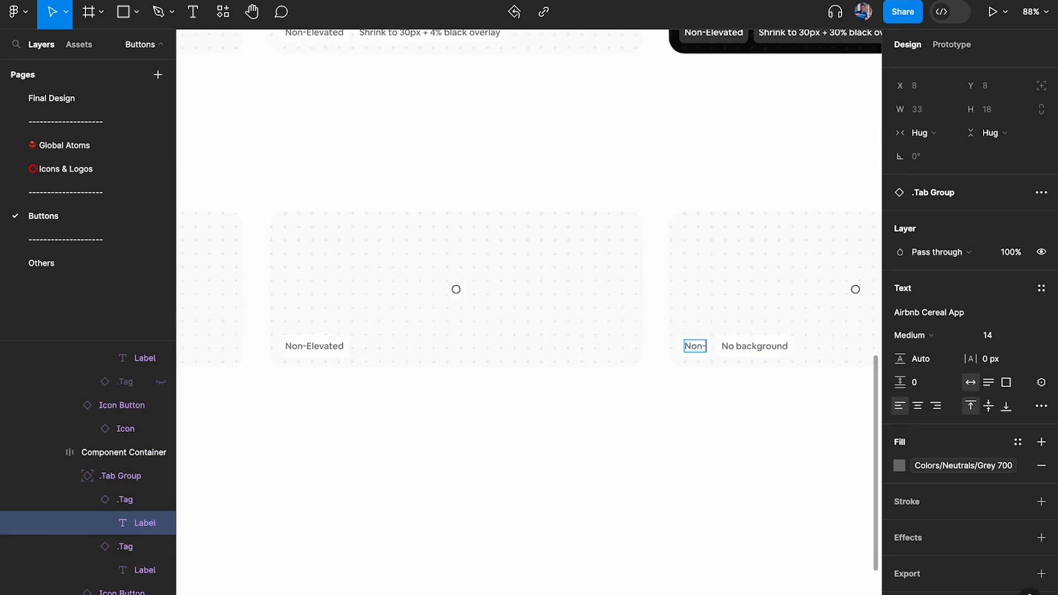
{"action": "type", "text": "Elevated"}
{"action": "left_click", "coordinate": [604, 476]}
Hide the interface and compare the icon buttons and tags on the second and third Varaints cards
{"action": "key", "text": "super+backslash"}
{"action": "left_click", "coordinate": [605, 478]}
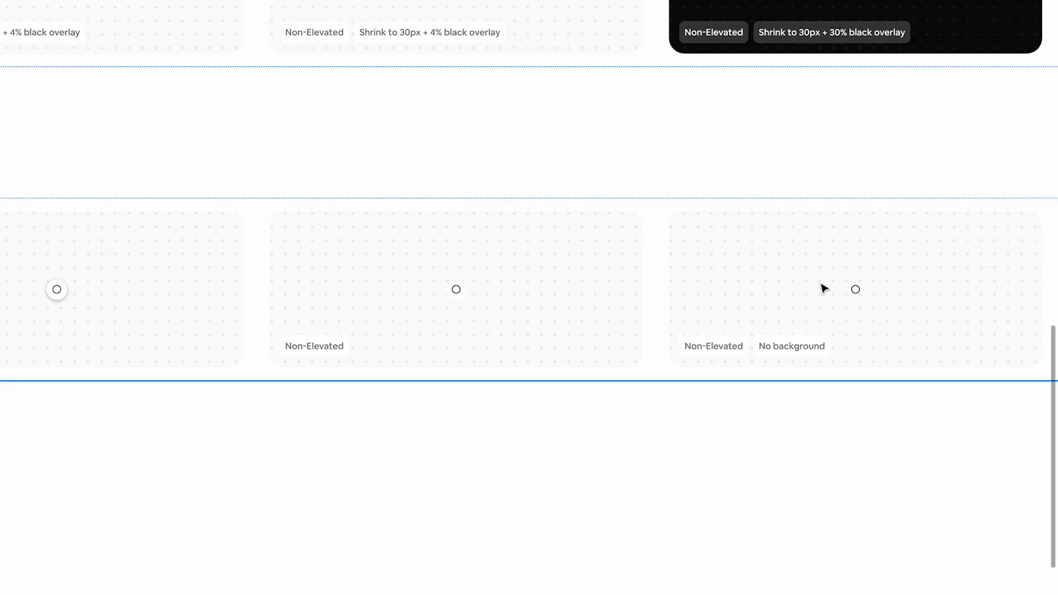
{"action": "scroll", "coordinate": [824, 287], "scroll_direction": "up", "scroll_amount": 5}
{"action": "scroll", "coordinate": [903, 284], "scroll_direction": "down", "scroll_amount": 2}
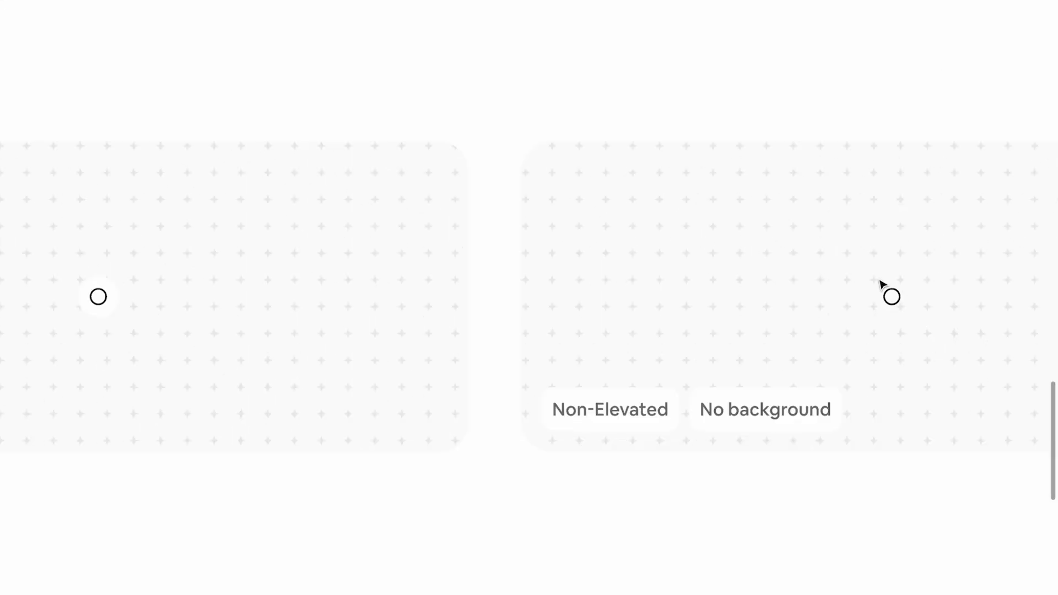
{"action": "scroll", "coordinate": [342, 359], "scroll_direction": "down", "scroll_amount": 2}
{"action": "scroll", "coordinate": [386, 347], "scroll_direction": "left", "scroll_amount": 3}
{"action": "left_click", "coordinate": [488, 328]}
{"action": "left_click", "coordinate": [625, 305], "text": "shift"}
{"action": "scroll", "coordinate": [405, 325], "scroll_direction": "up", "scroll_amount": 3}
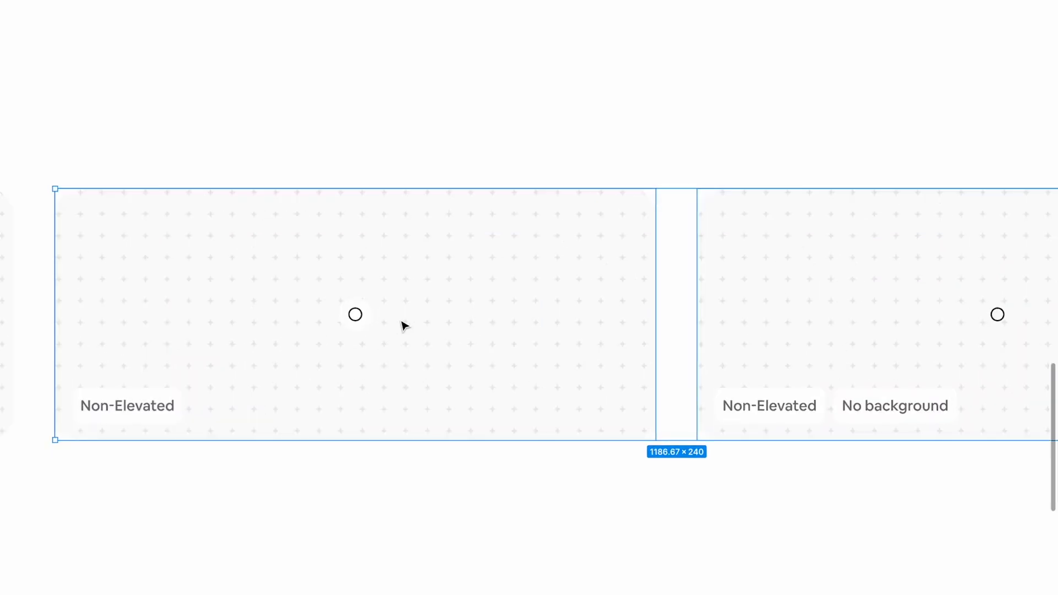
{"action": "left_click", "coordinate": [333, 319]}
{"action": "scroll", "coordinate": [487, 325], "scroll_direction": "right", "scroll_amount": 4}
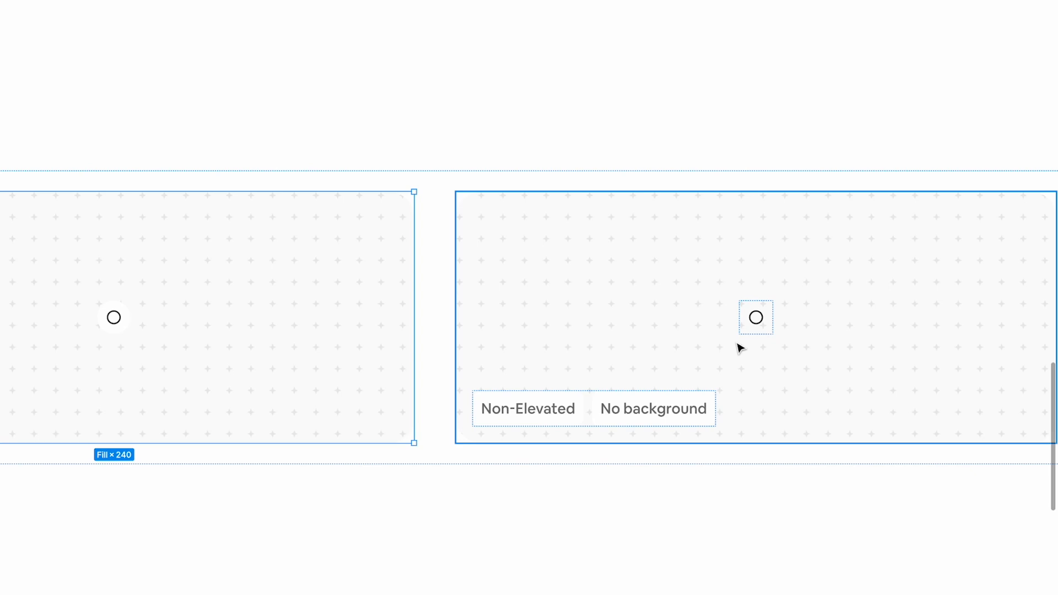
Review the three Varaints cards together with the Hover states and Master Component sections of the Icon Button page
{"action": "scroll", "coordinate": [739, 347], "scroll_direction": "down", "scroll_amount": 6}
{"action": "scroll", "coordinate": [432, 363], "scroll_direction": "up", "scroll_amount": 3}
{"action": "left_click", "coordinate": [435, 361]}
{"action": "left_click", "coordinate": [617, 359]}
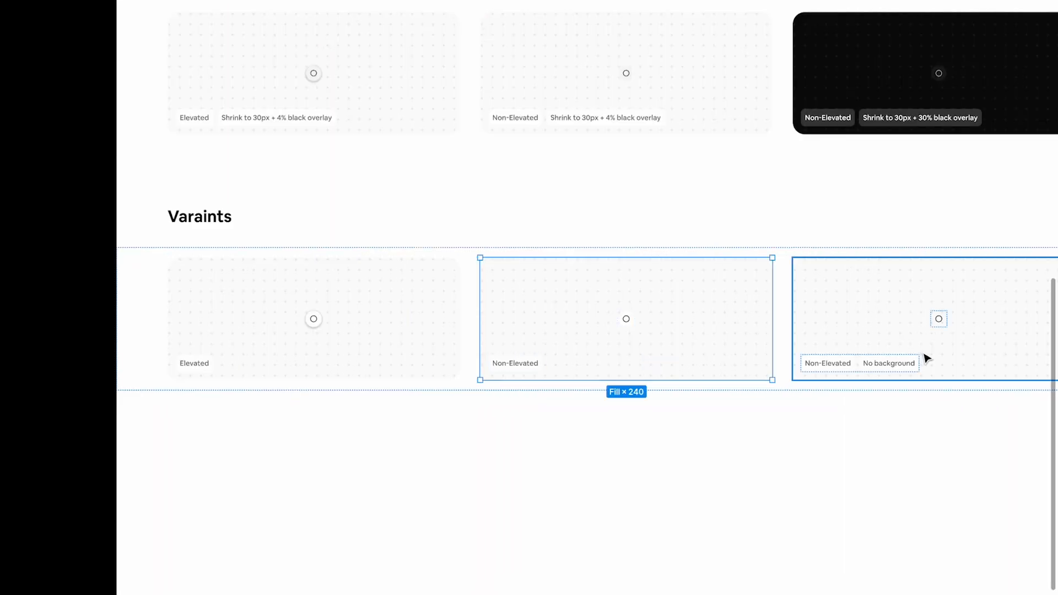
{"action": "left_click", "coordinate": [926, 359]}
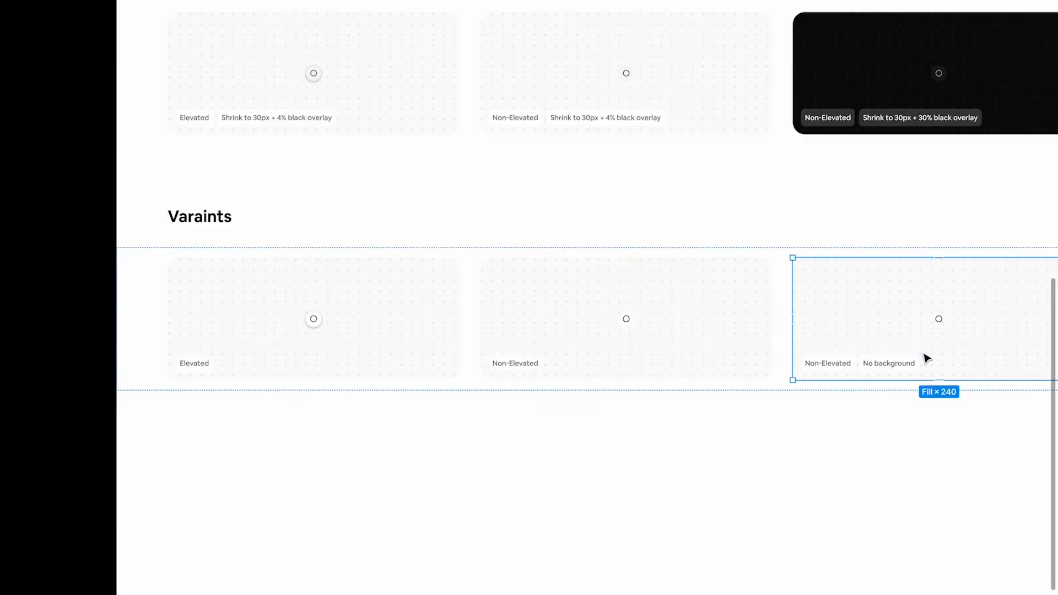
{"action": "scroll", "coordinate": [924, 354], "scroll_direction": "up", "scroll_amount": 3}
{"action": "scroll", "coordinate": [924, 354], "scroll_direction": "down", "scroll_amount": 10}
{"action": "scroll", "coordinate": [924, 354], "scroll_direction": "up", "scroll_amount": 2}
{"action": "scroll", "coordinate": [924, 355], "scroll_direction": "right", "scroll_amount": 2}
{"action": "scroll", "coordinate": [837, 392], "scroll_direction": "up", "scroll_amount": 3}
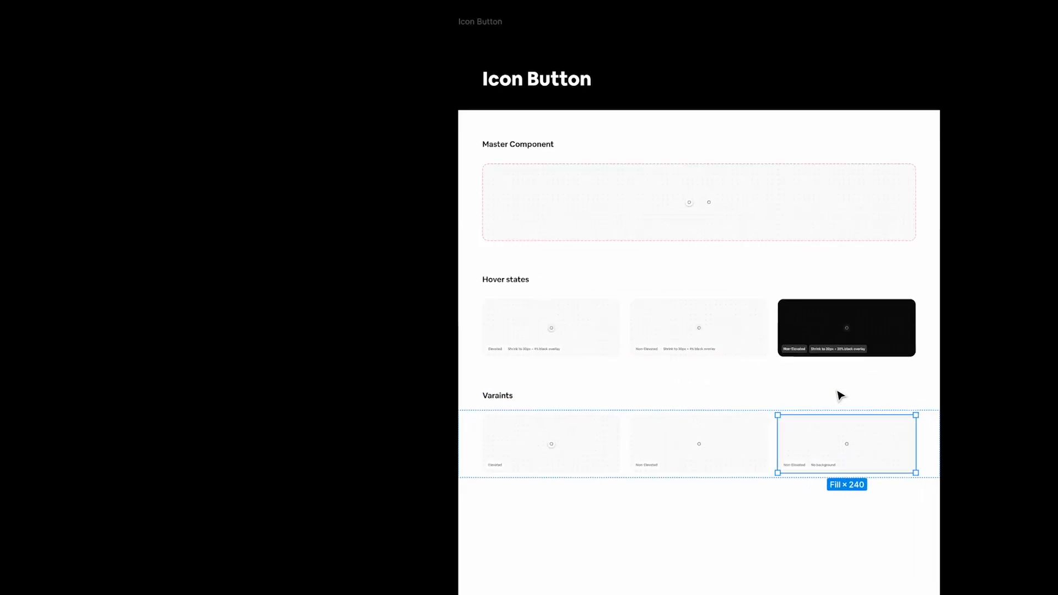
{"action": "scroll", "coordinate": [840, 395], "scroll_direction": "right", "scroll_amount": 2}
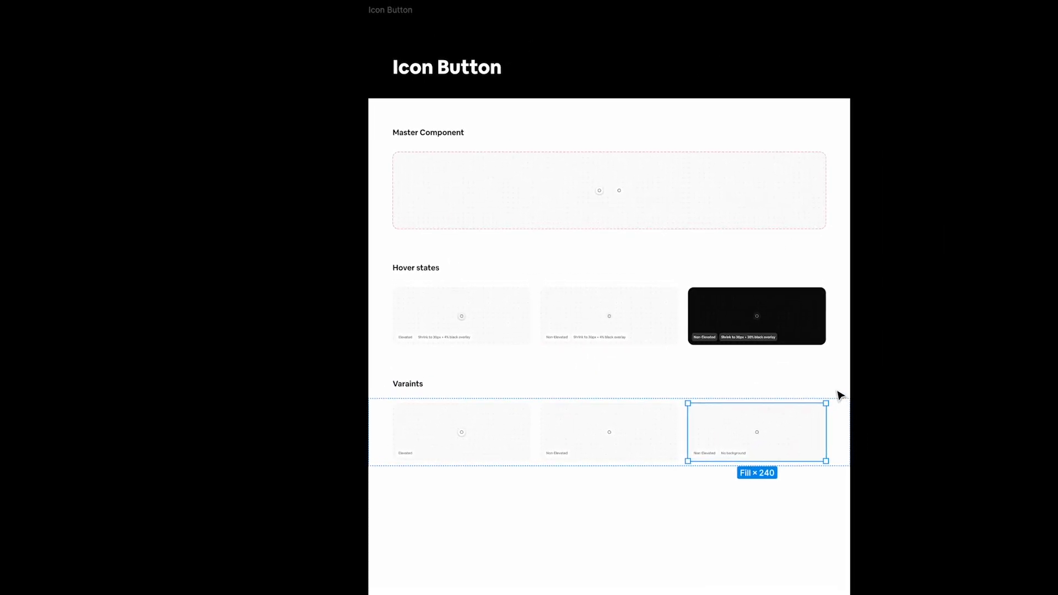